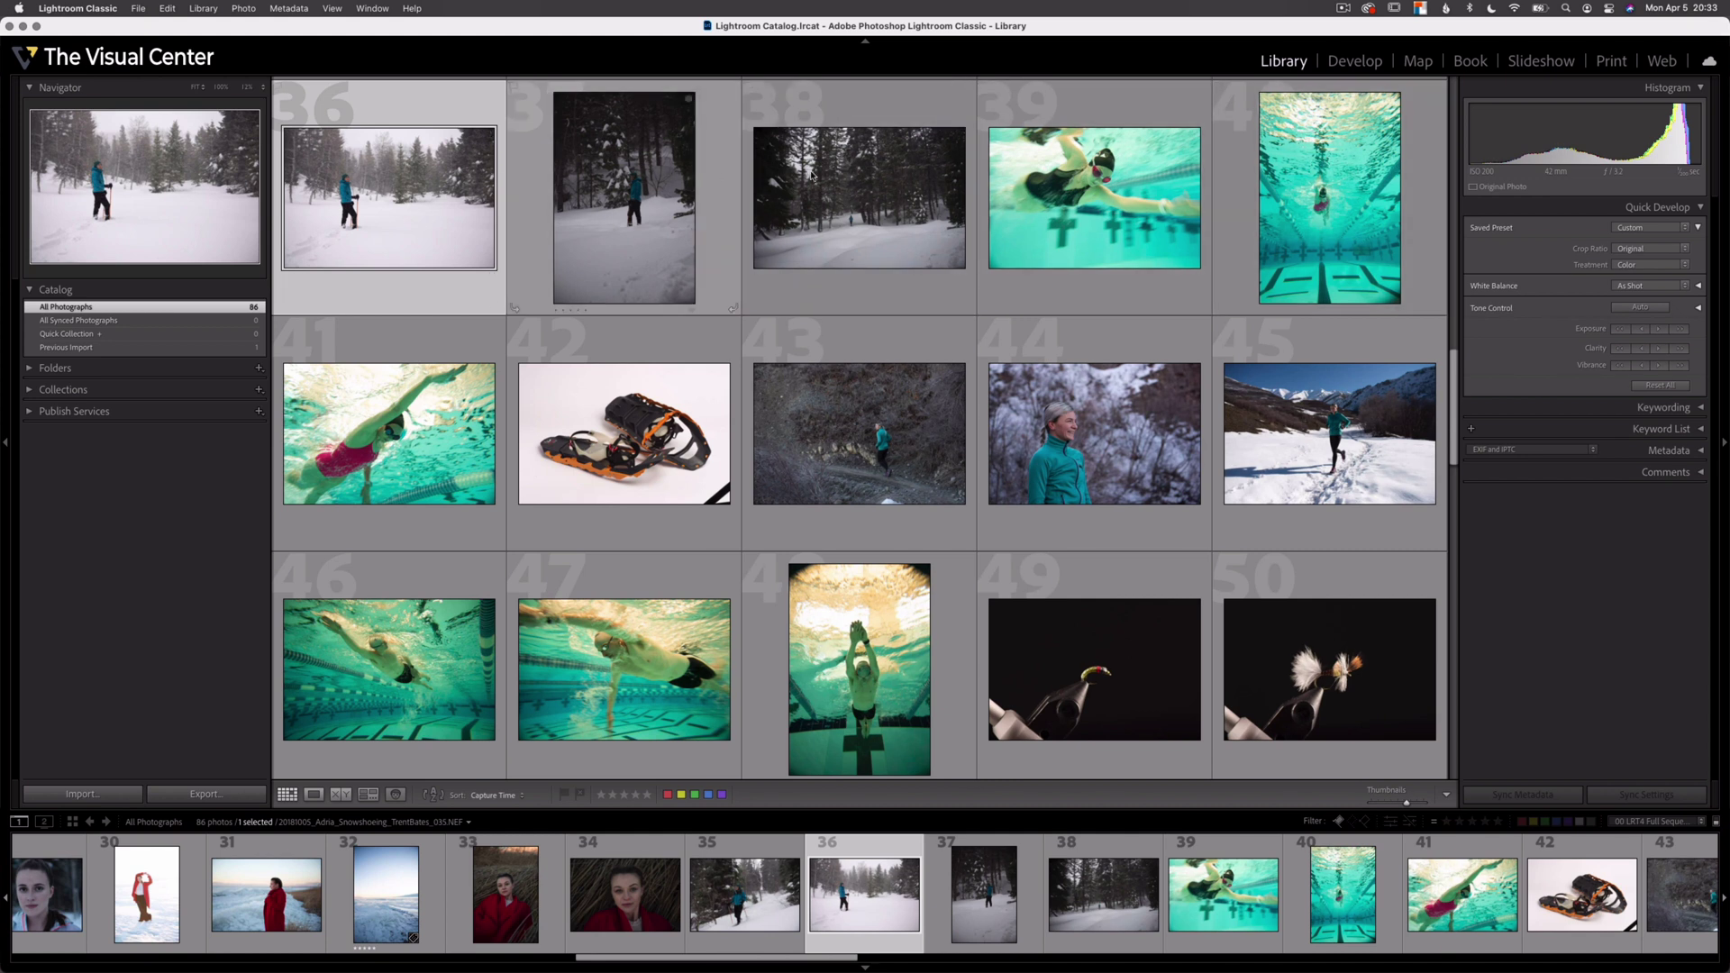
# Select the six swimming photos, numbers 39, 40, 41, 46, 47 and 48, in the grid
pyautogui.keyDown('shift'); pyautogui.click(1346, 176); pyautogui.keyUp('shift')
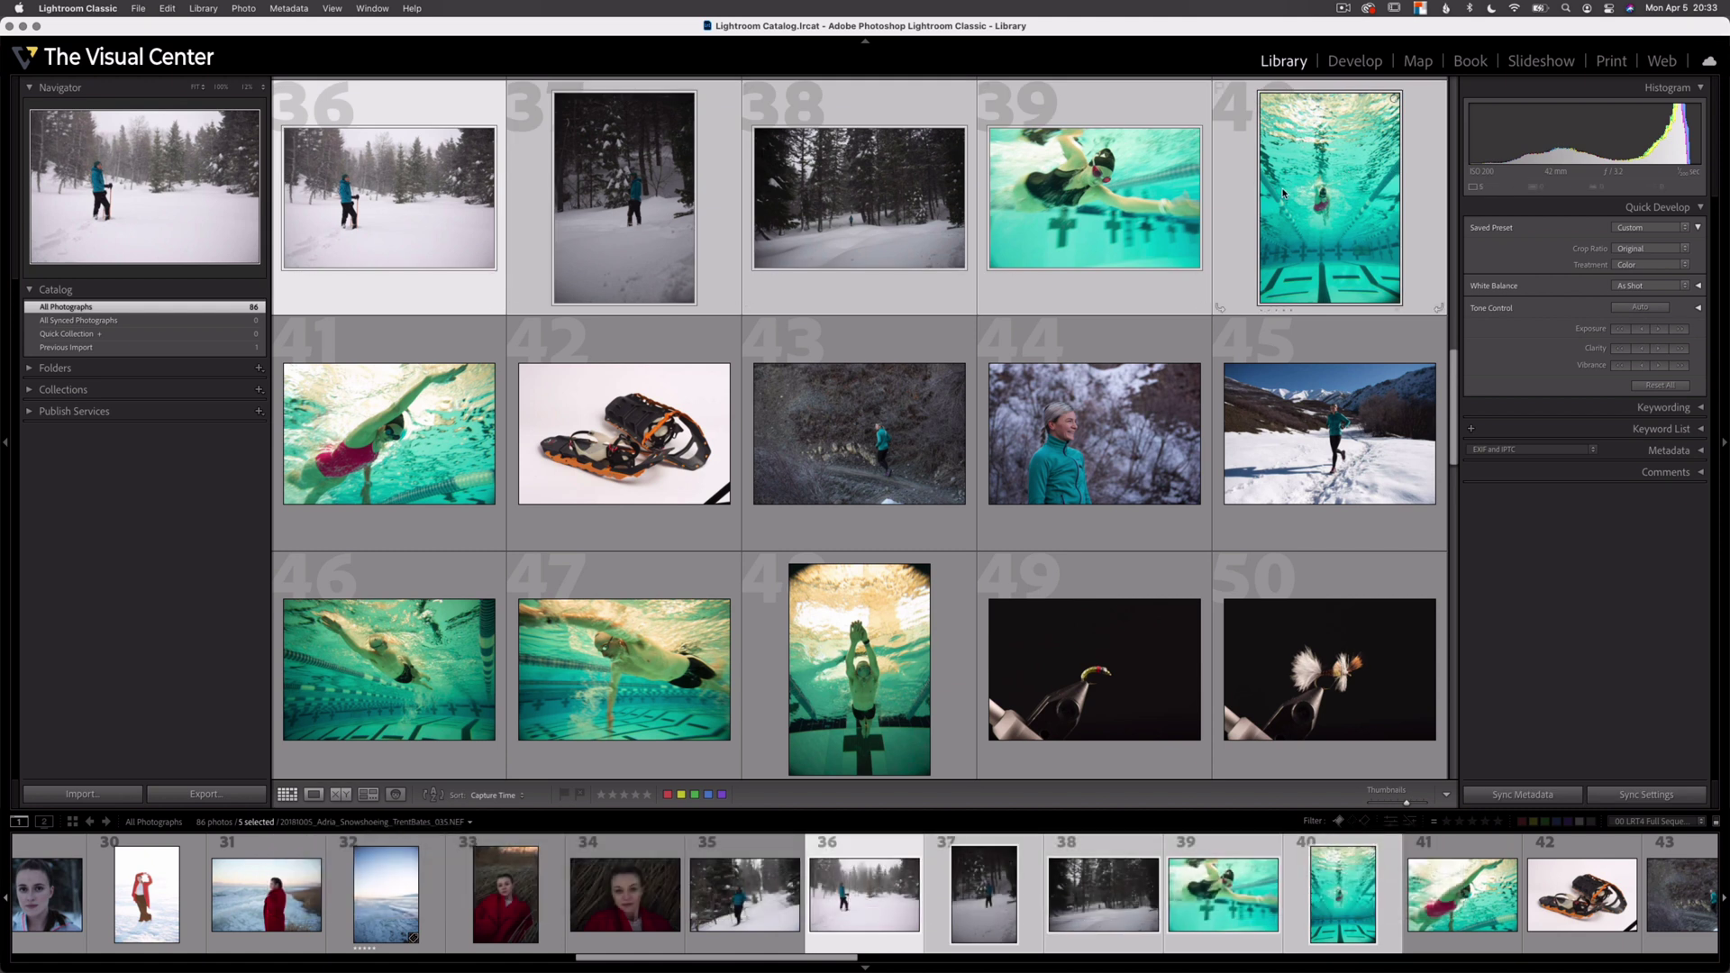
pyautogui.press('Right')
pyautogui.click(1093, 184)
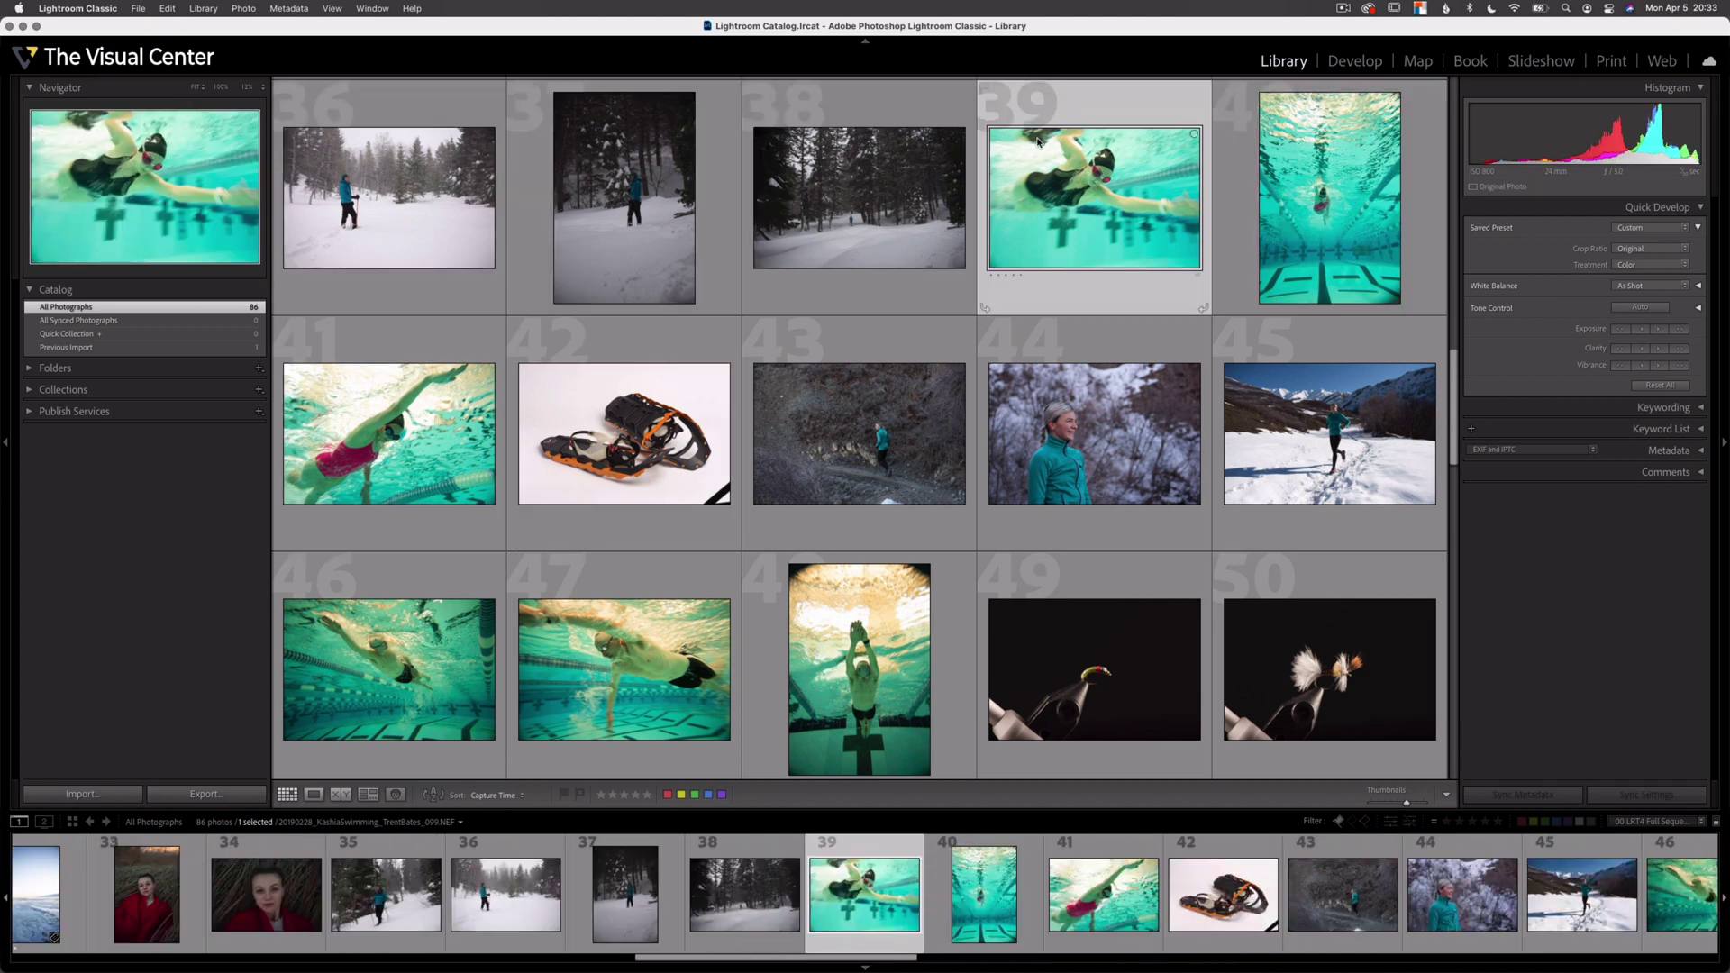
pyautogui.keyDown('shift'); pyautogui.click(380, 423); pyautogui.keyUp('shift')
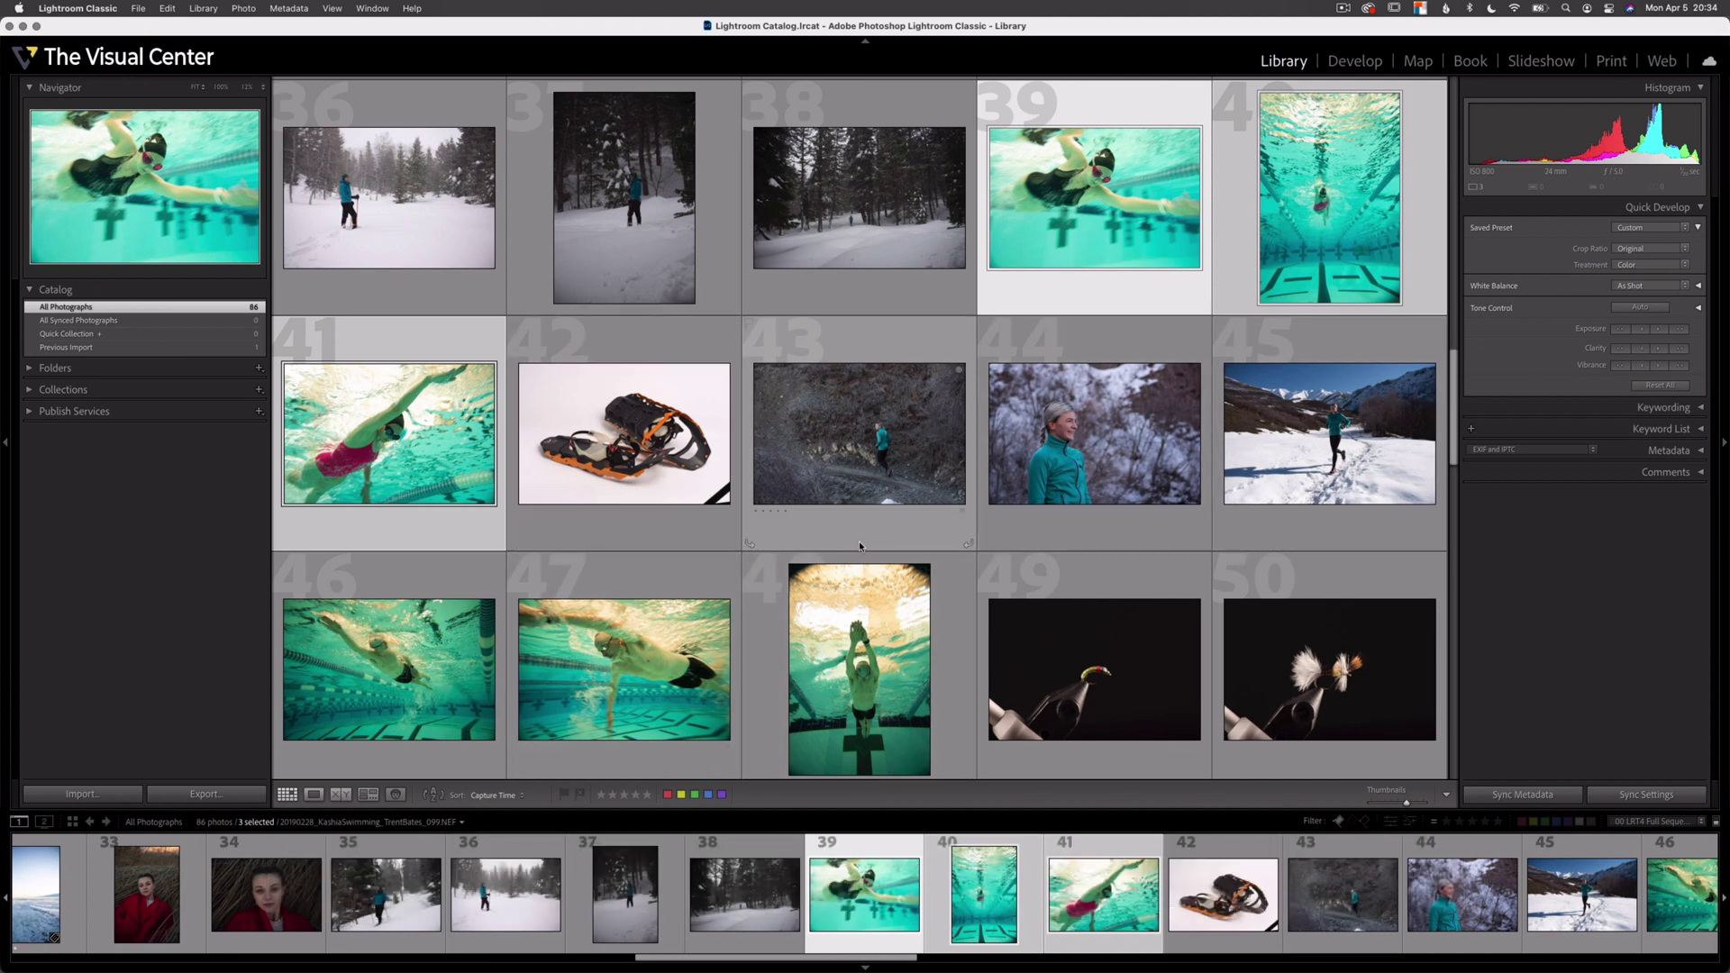
pyautogui.keyDown('super'); pyautogui.click(359, 663); pyautogui.keyUp('super')
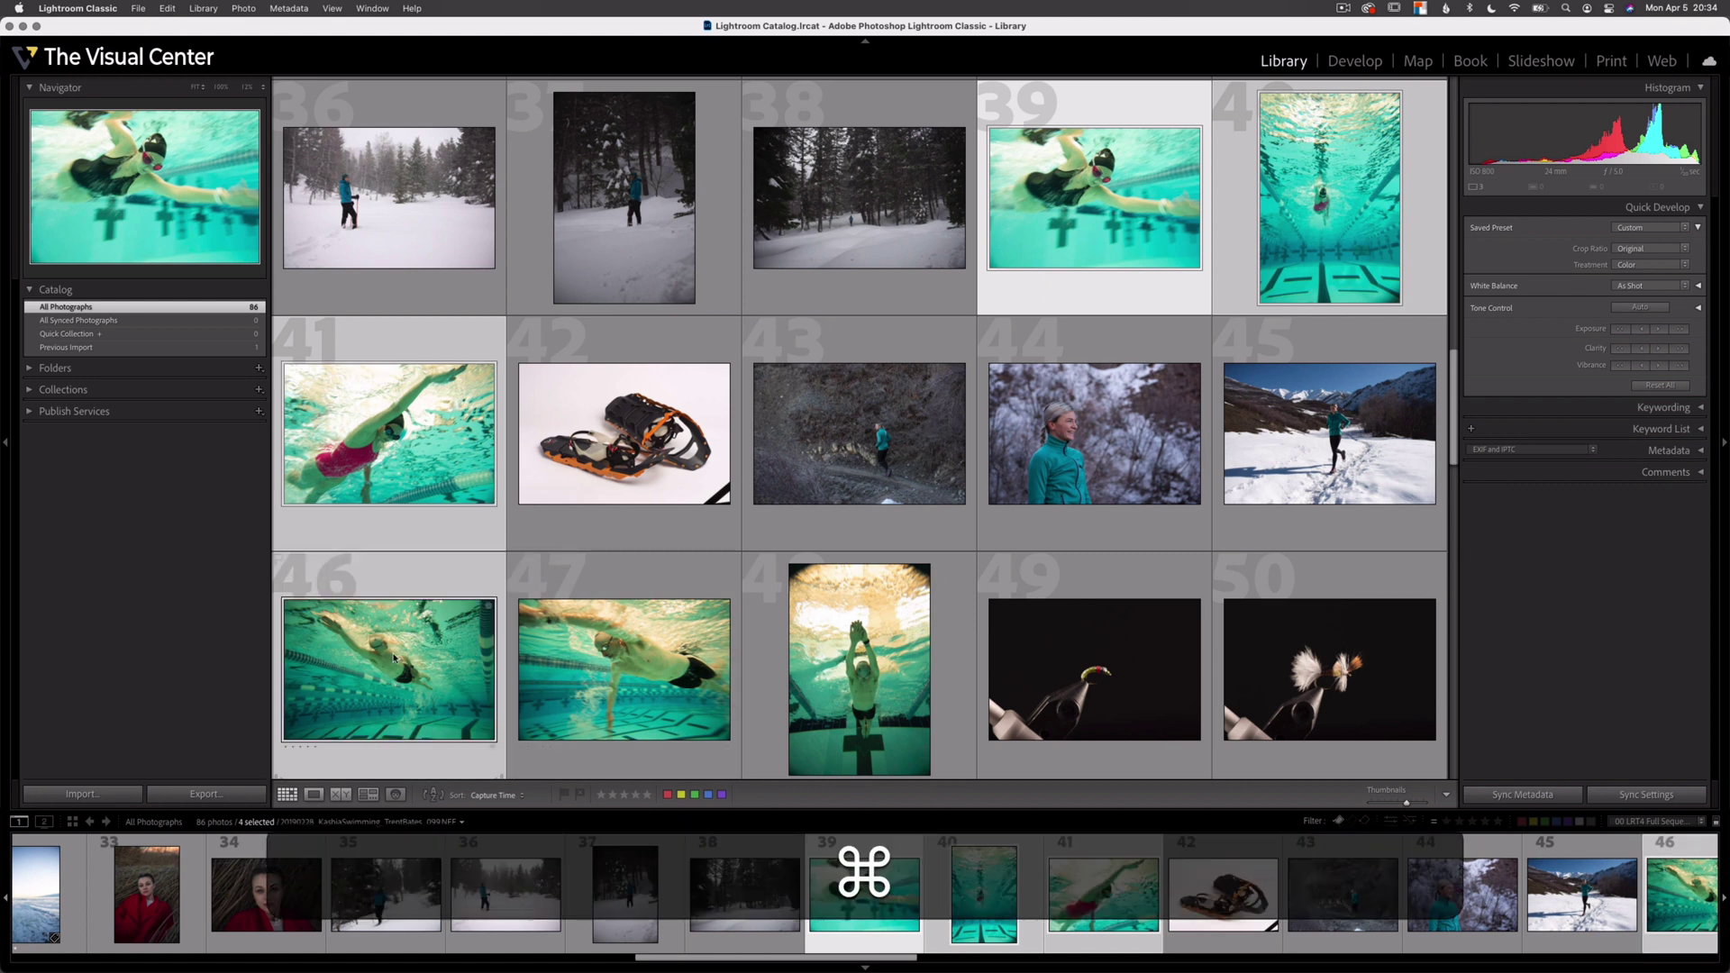
pyautogui.keyDown('super'); pyautogui.click(584, 656); pyautogui.keyUp('super')
pyautogui.keyDown('super'); pyautogui.click(861, 631); pyautogui.keyUp('super')
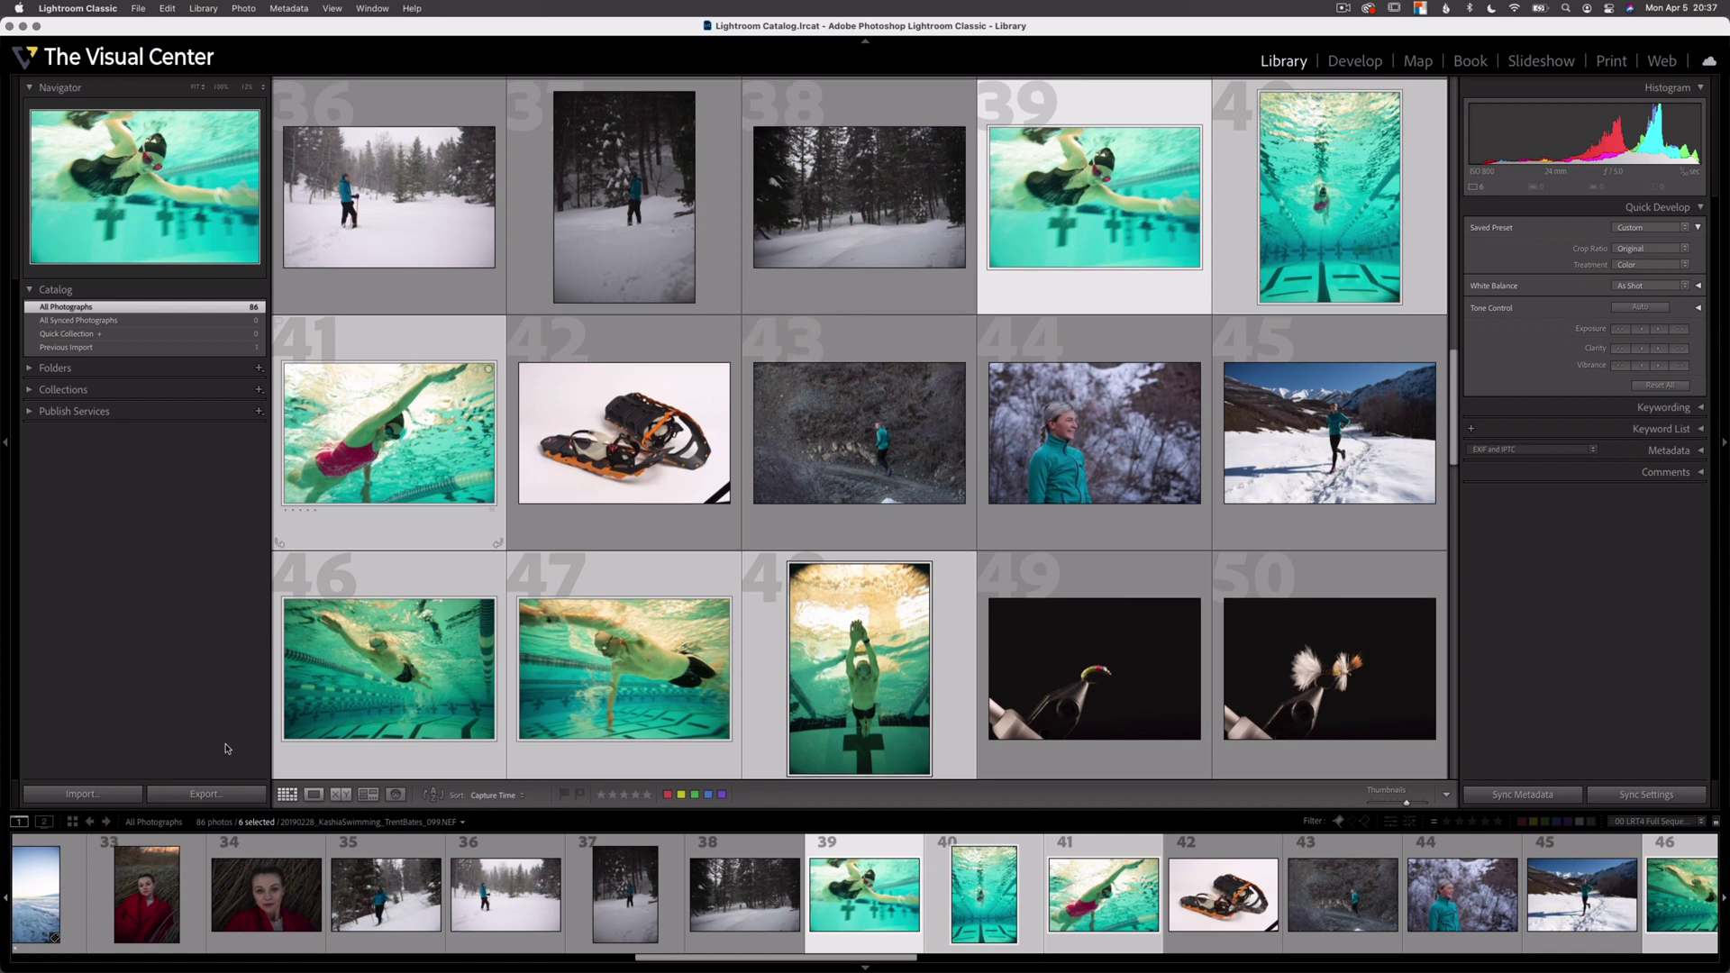
# Open the export settings for the selected photos, name the desktop subfolder Swim and keep existing files on Ask what to do
pyautogui.click(205, 793)
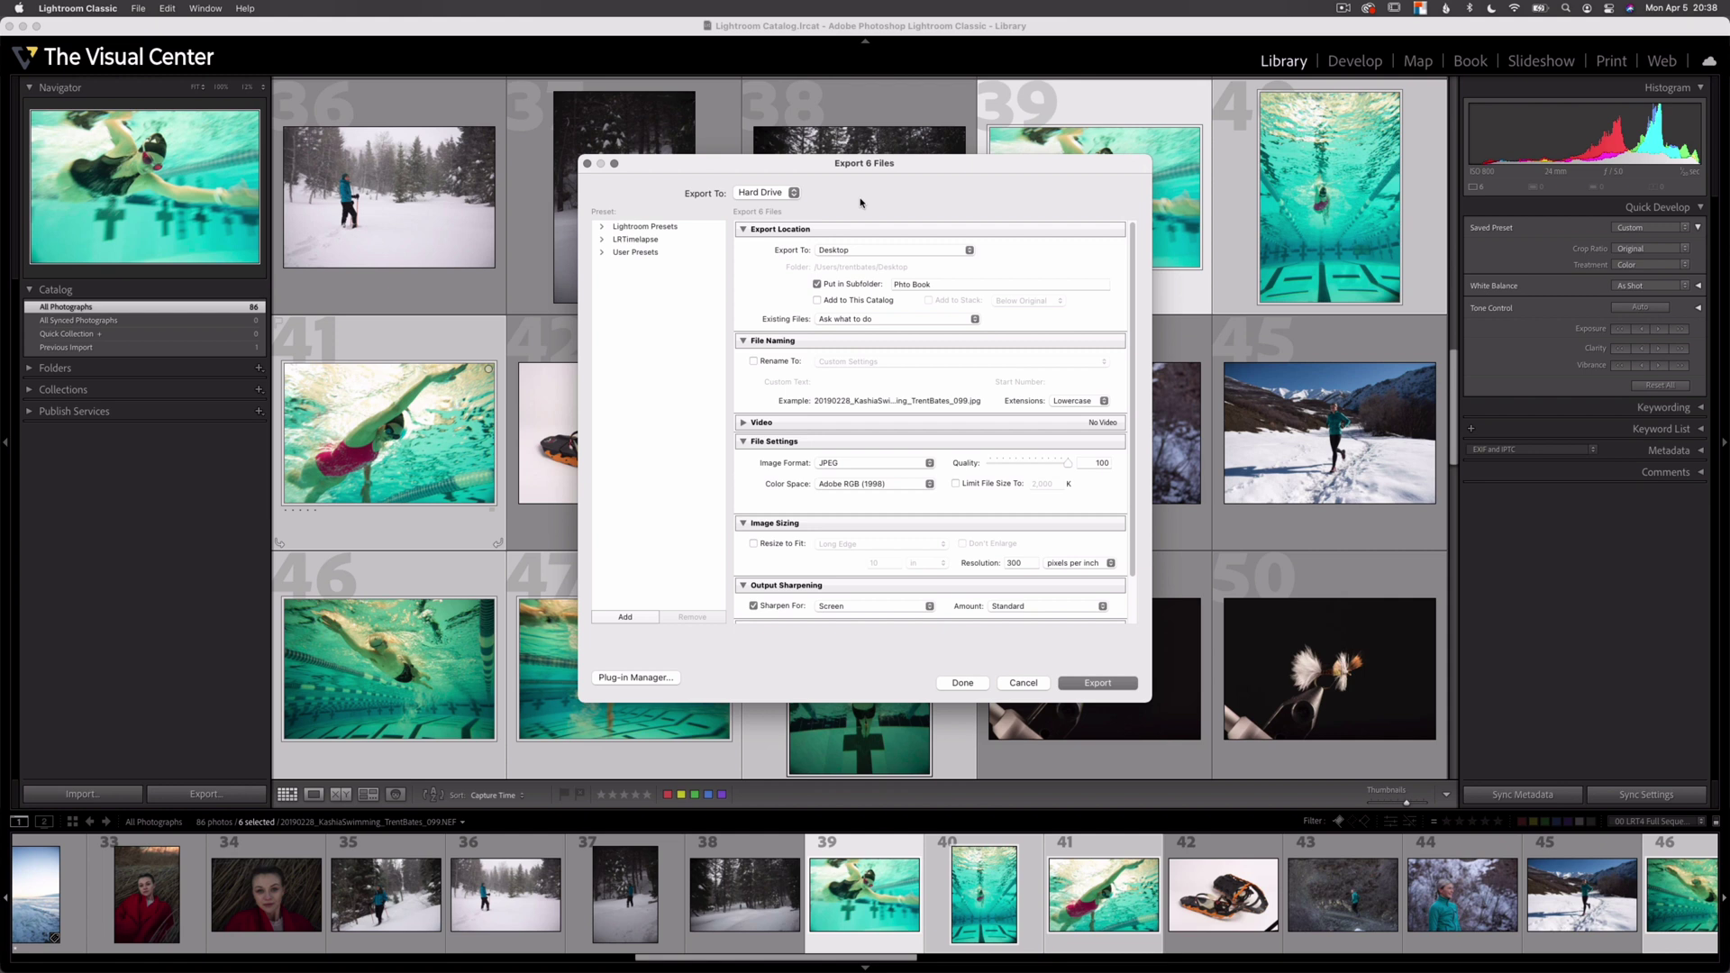
pyautogui.keyDown('super'); pyautogui.click(743, 229); pyautogui.keyUp('super')
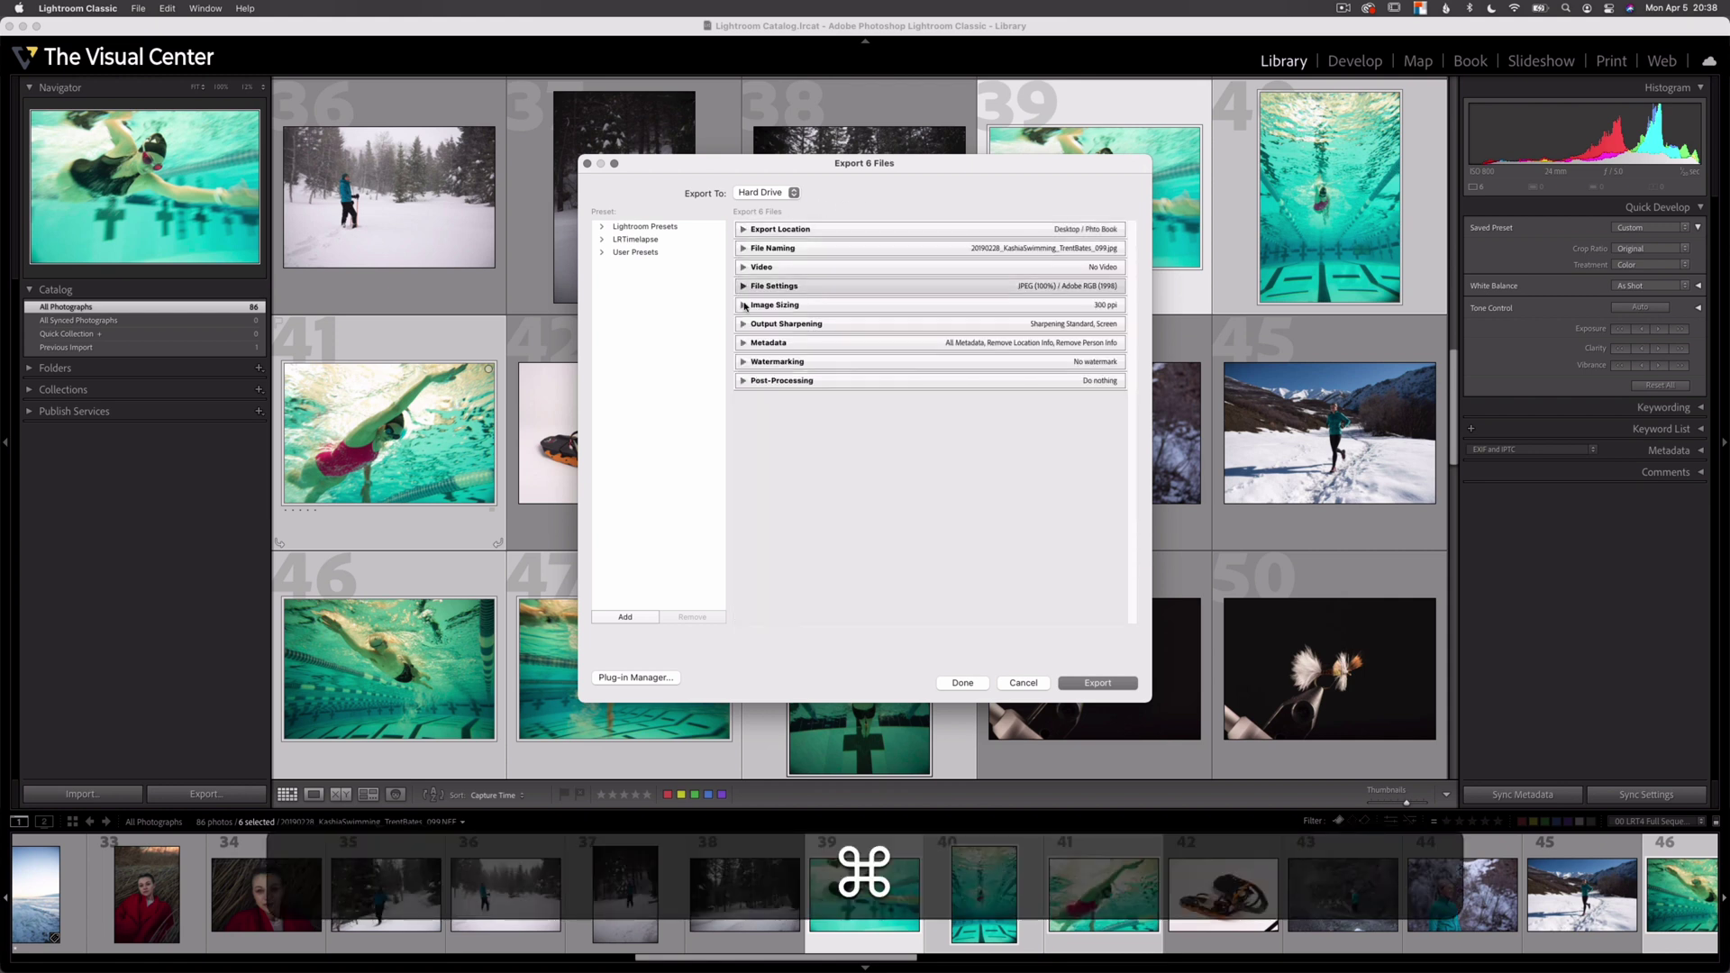
pyautogui.click(742, 229)
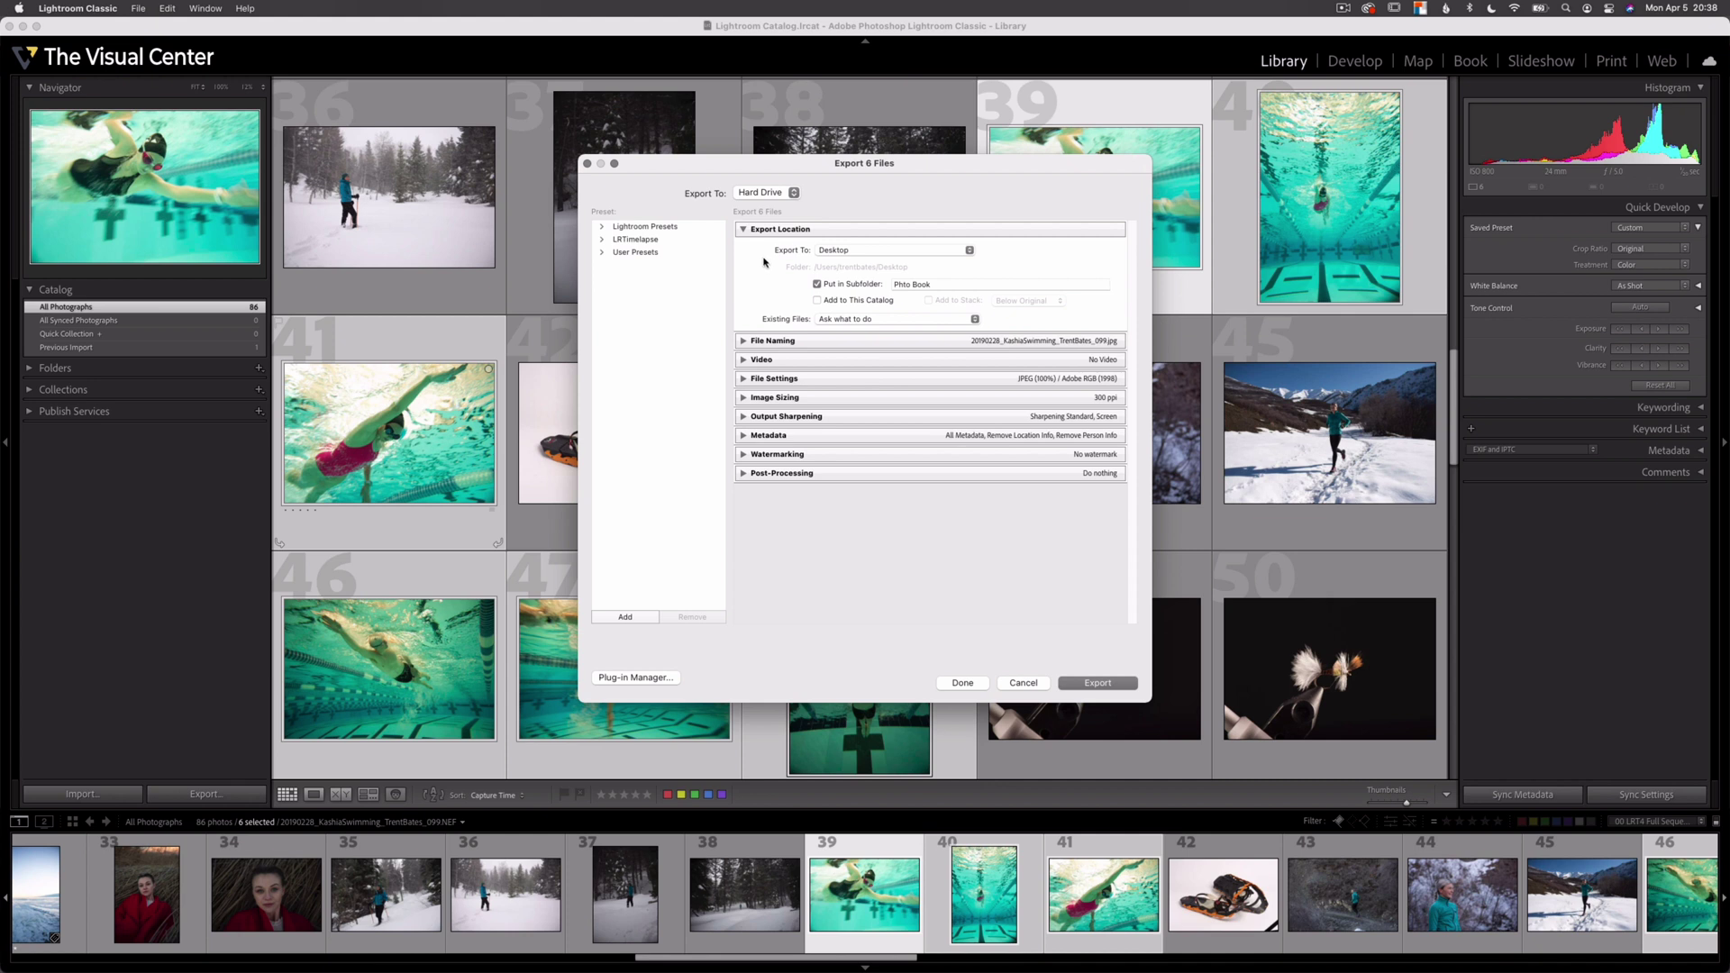
pyautogui.click(943, 283)
pyautogui.write('Swim')
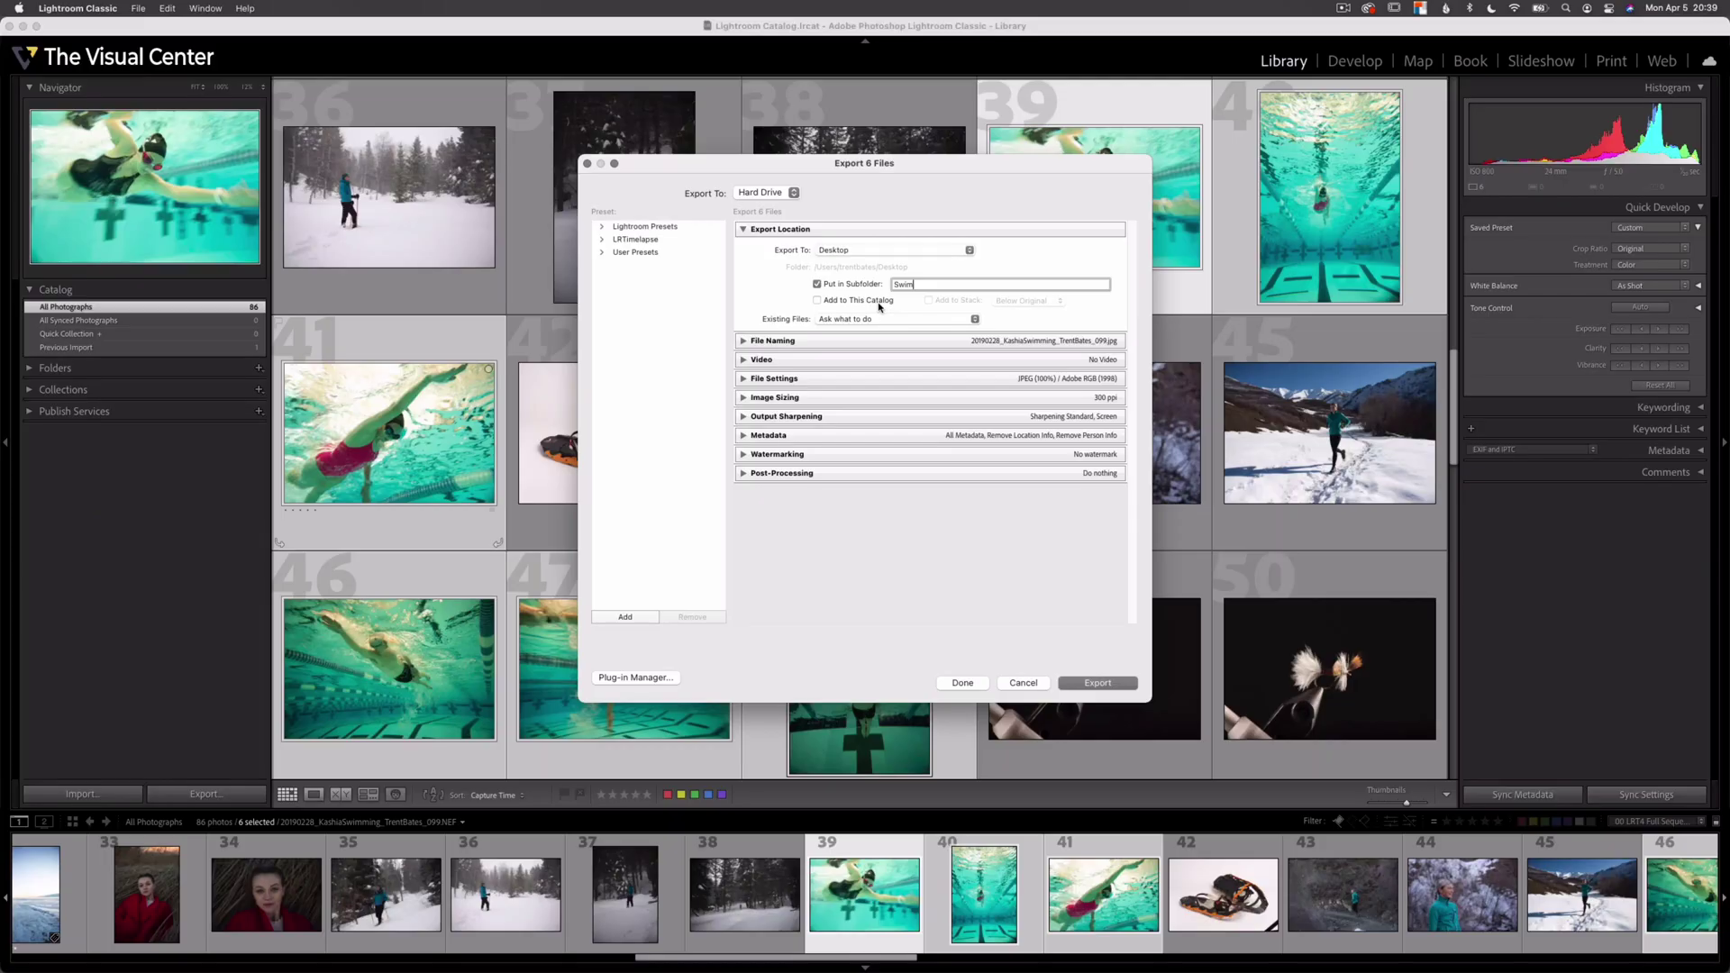
pyautogui.click(859, 320)
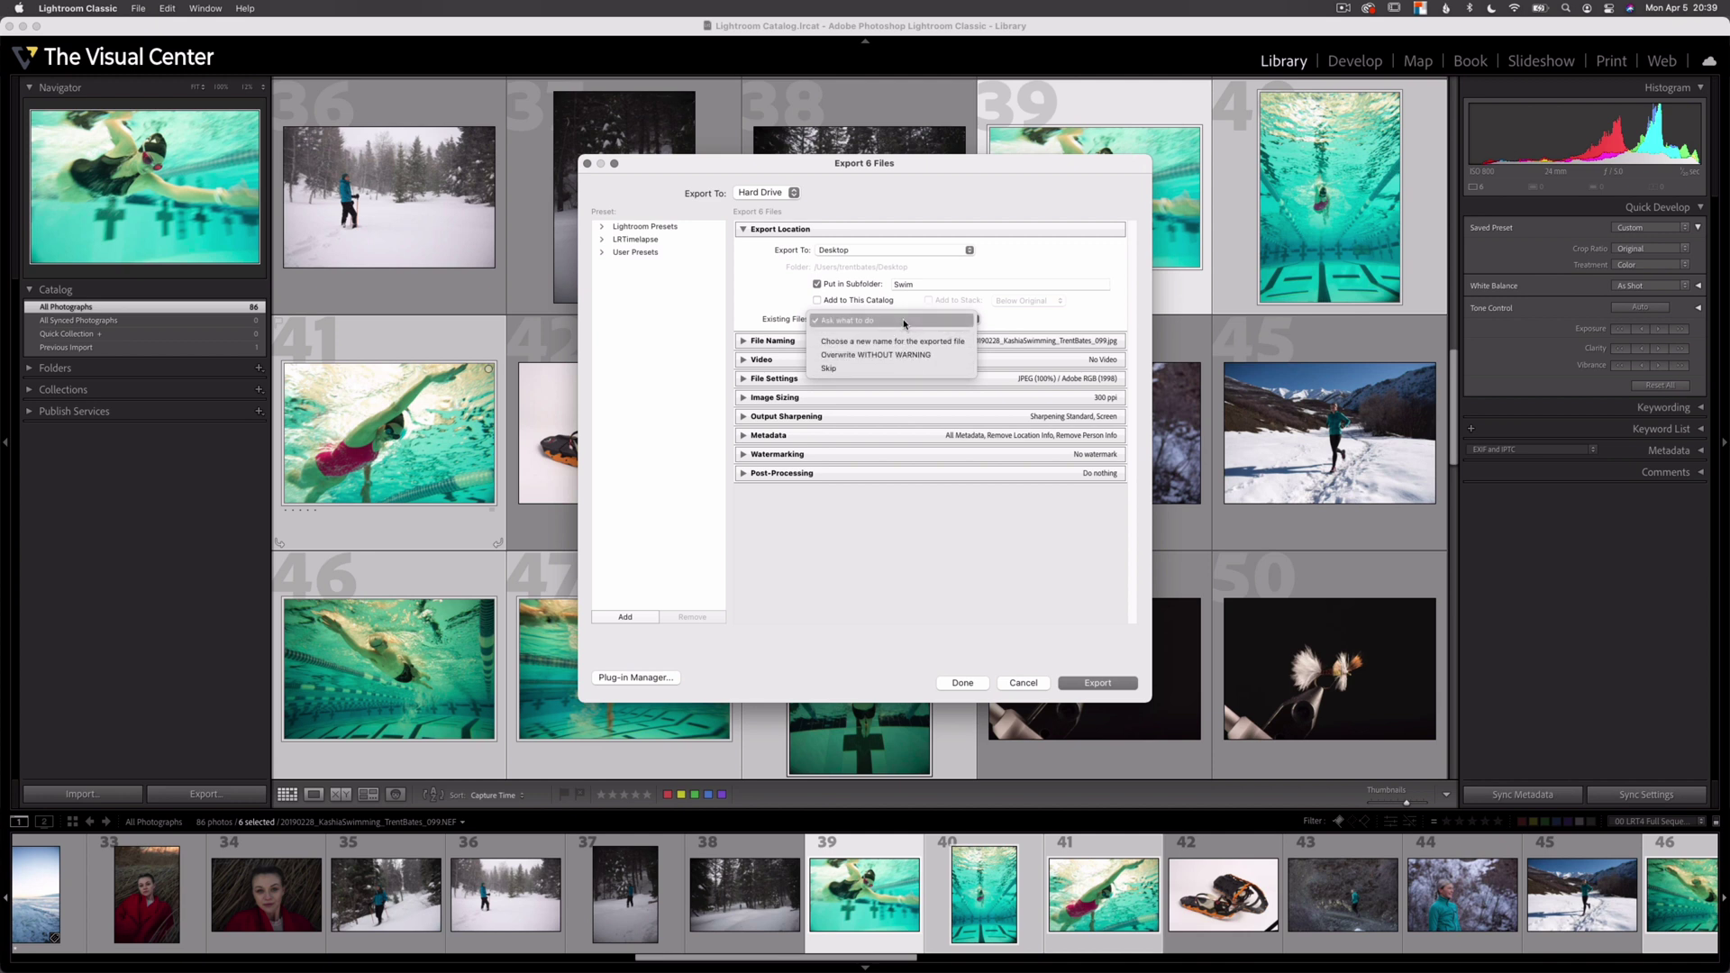
pyautogui.click(905, 323)
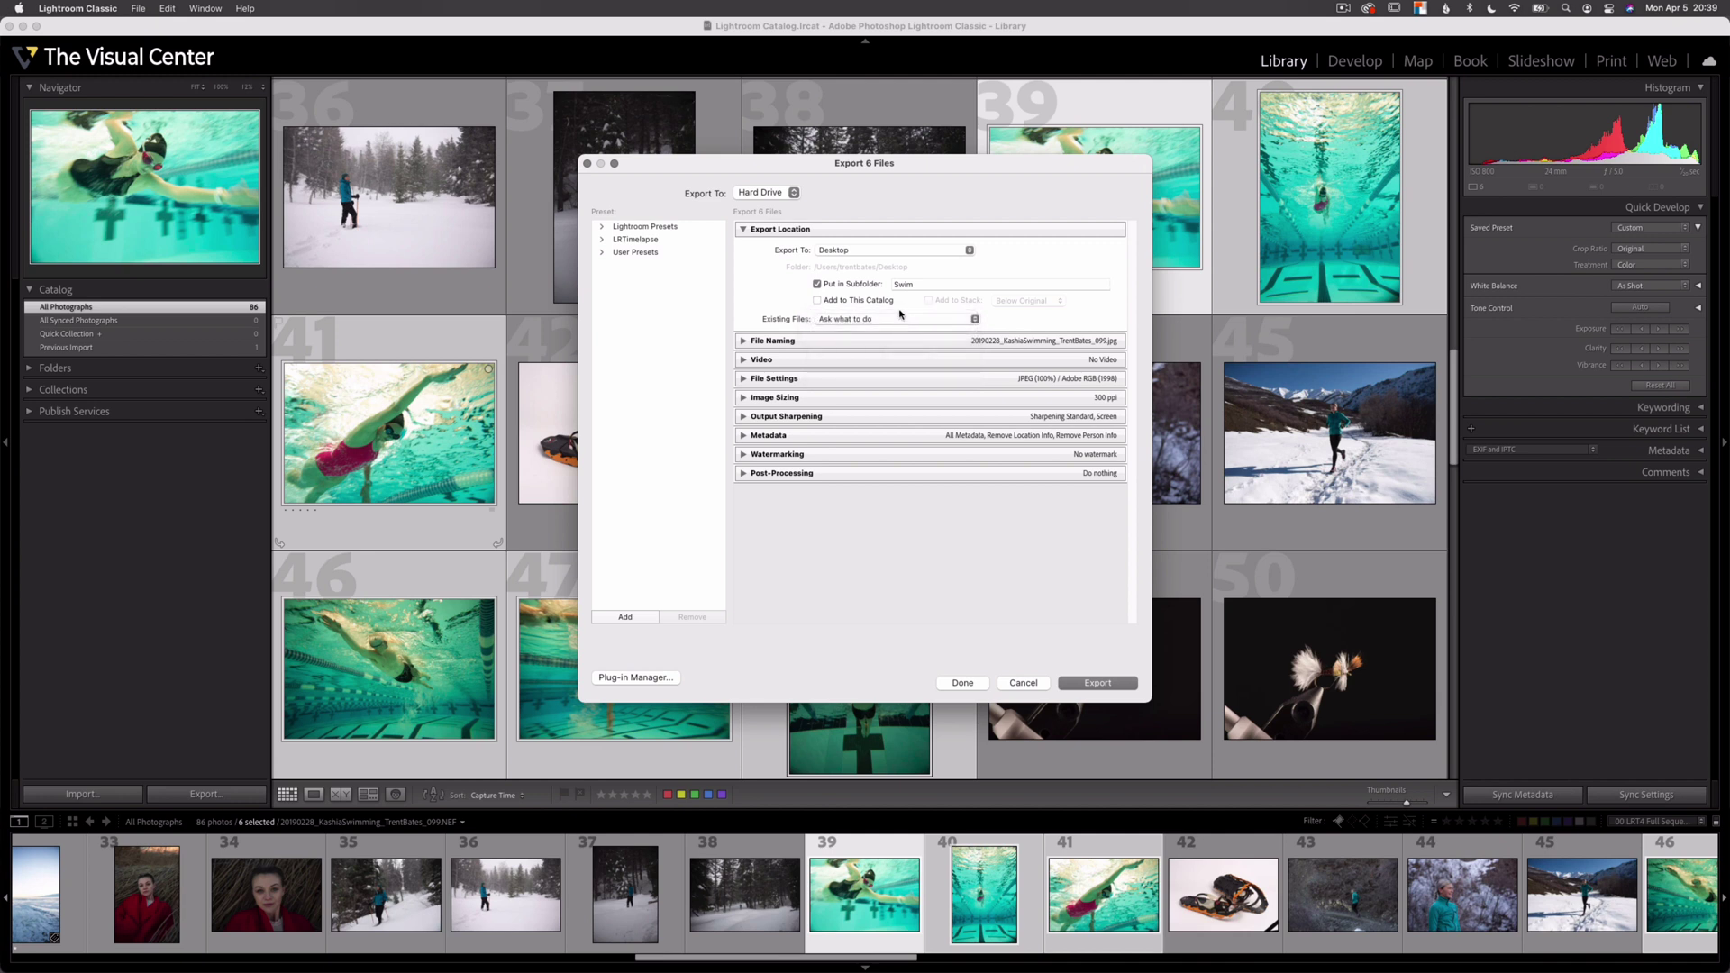
# Enable renaming on export and set the custom text to the photographer's name followed by _Swim
pyautogui.click(744, 342)
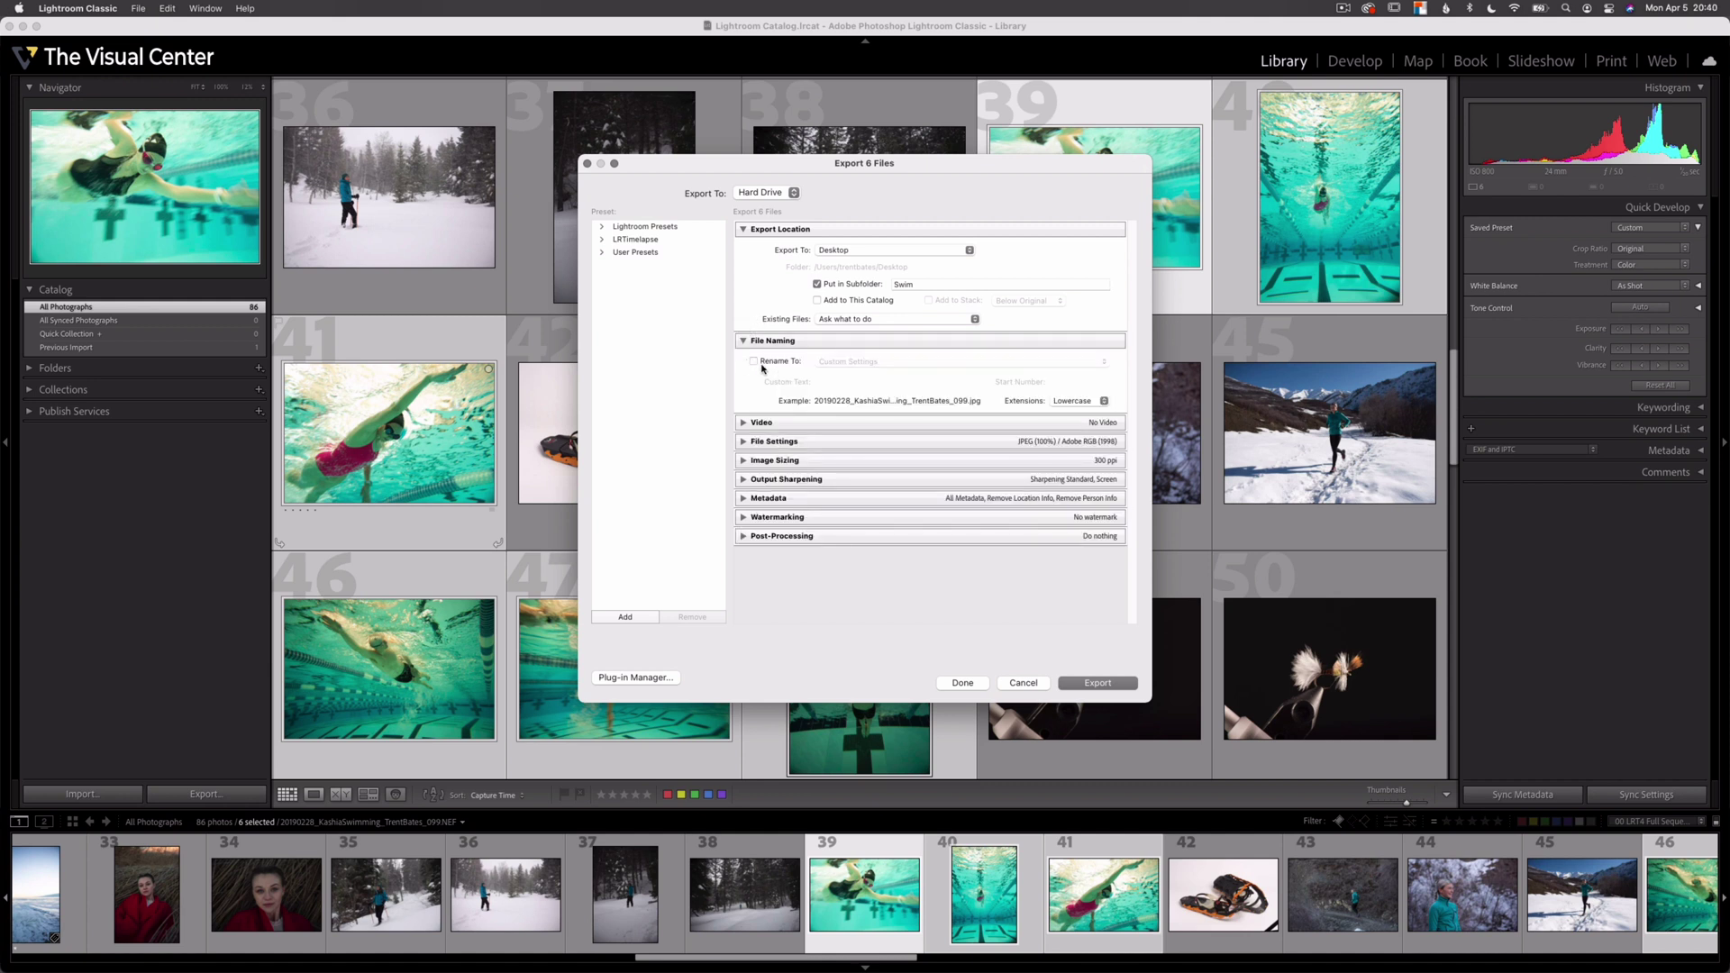
pyautogui.click(754, 361)
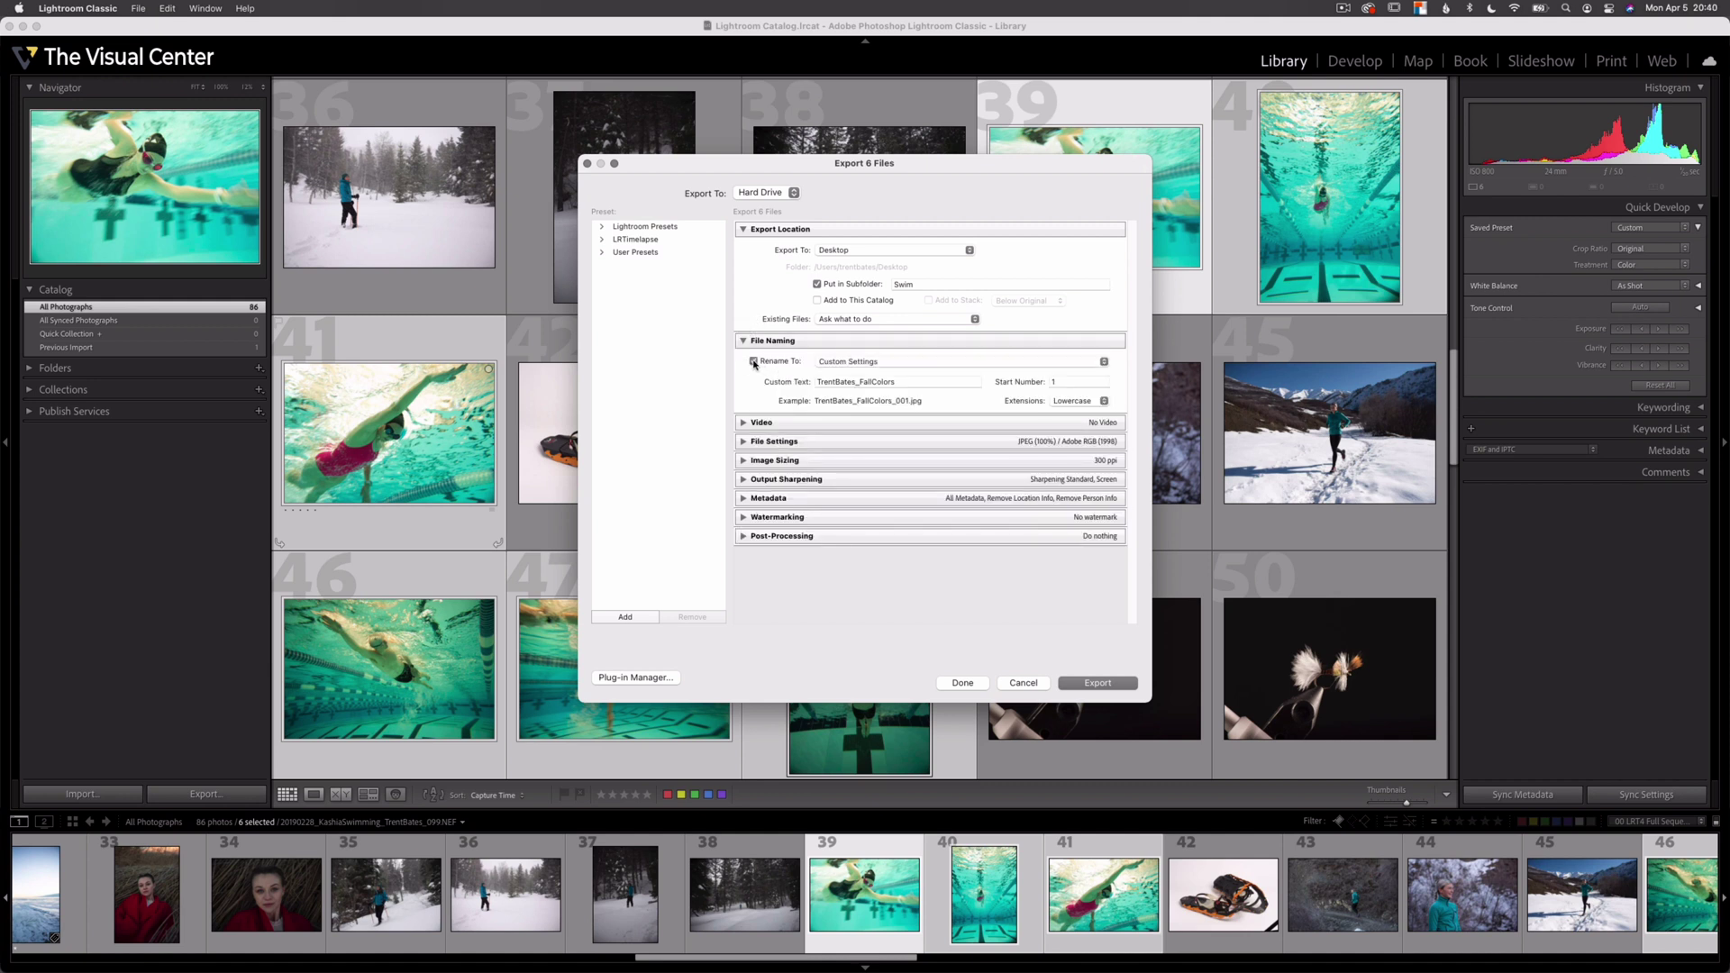
pyautogui.click(915, 382)
pyautogui.press('BackSpace')
pyautogui.press('BackSpace')
pyautogui.press('BackSpace')
pyautogui.press('BackSpace')
pyautogui.press('BackSpace')
pyautogui.press('BackSpace')
pyautogui.press('BackSpace')
pyautogui.press('BackSpace')
pyautogui.press('BackSpace')
pyautogui.press('BackSpace')
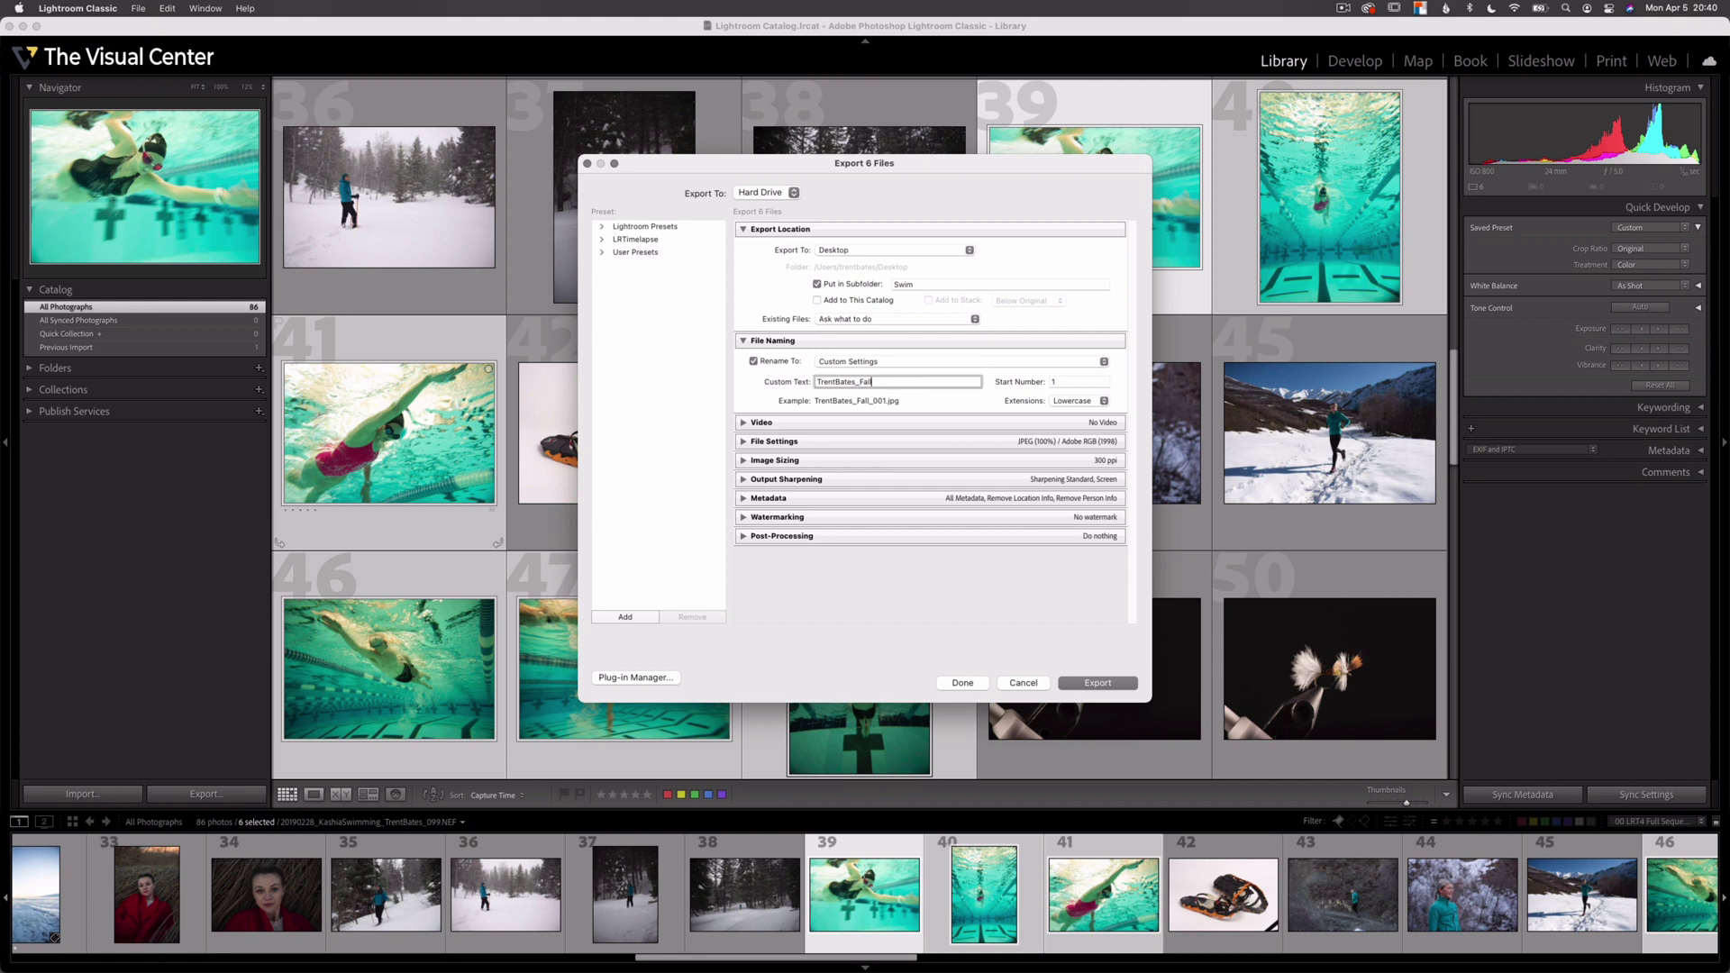
pyautogui.write('Swim')
# Review the start number, the extension case options and the tokens in the Filename Template Editor
pyautogui.click(1075, 380)
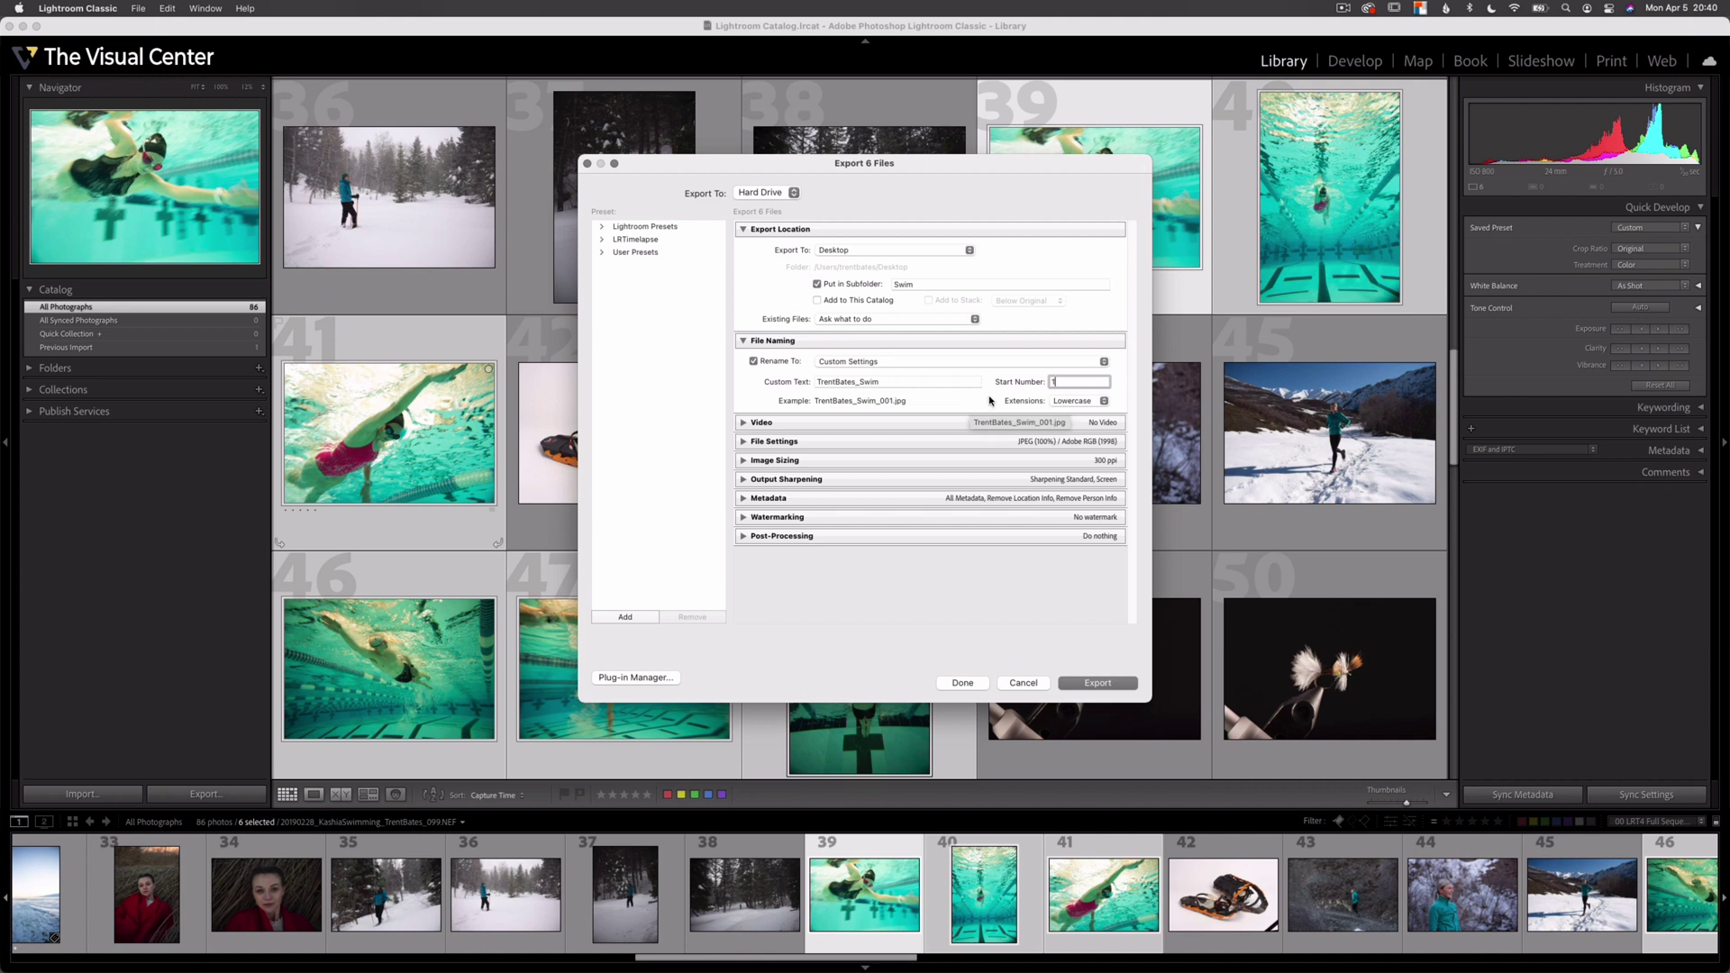
pyautogui.click(1103, 402)
pyautogui.click(991, 396)
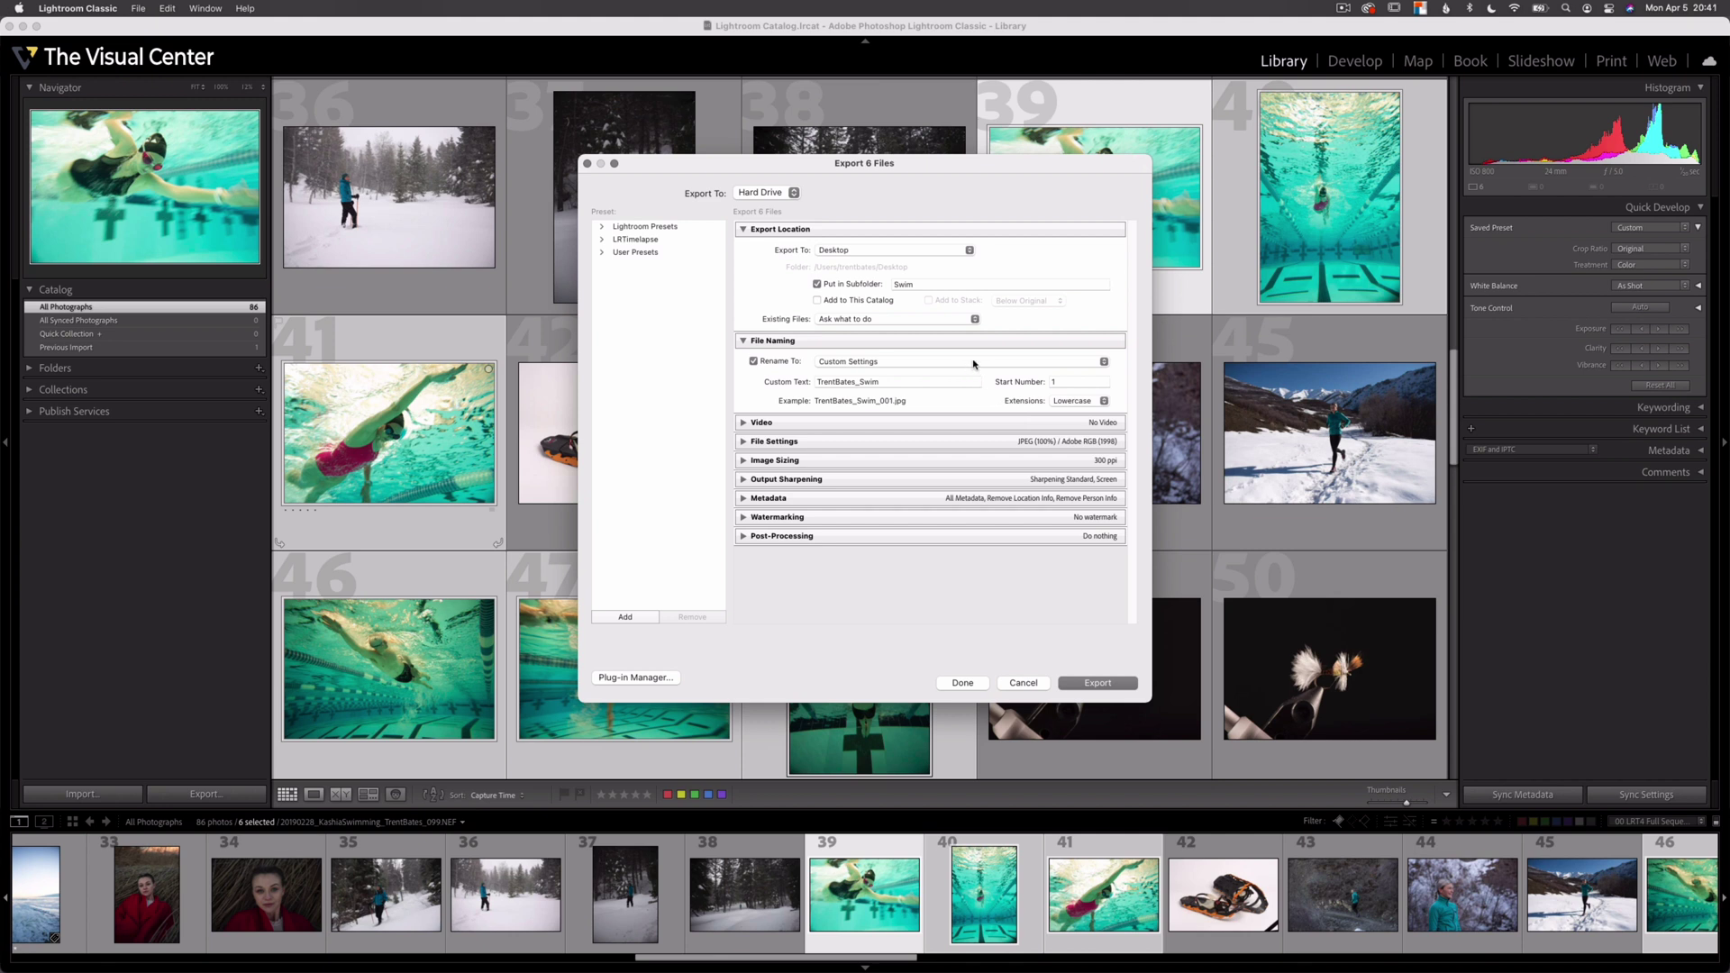
pyautogui.click(973, 363)
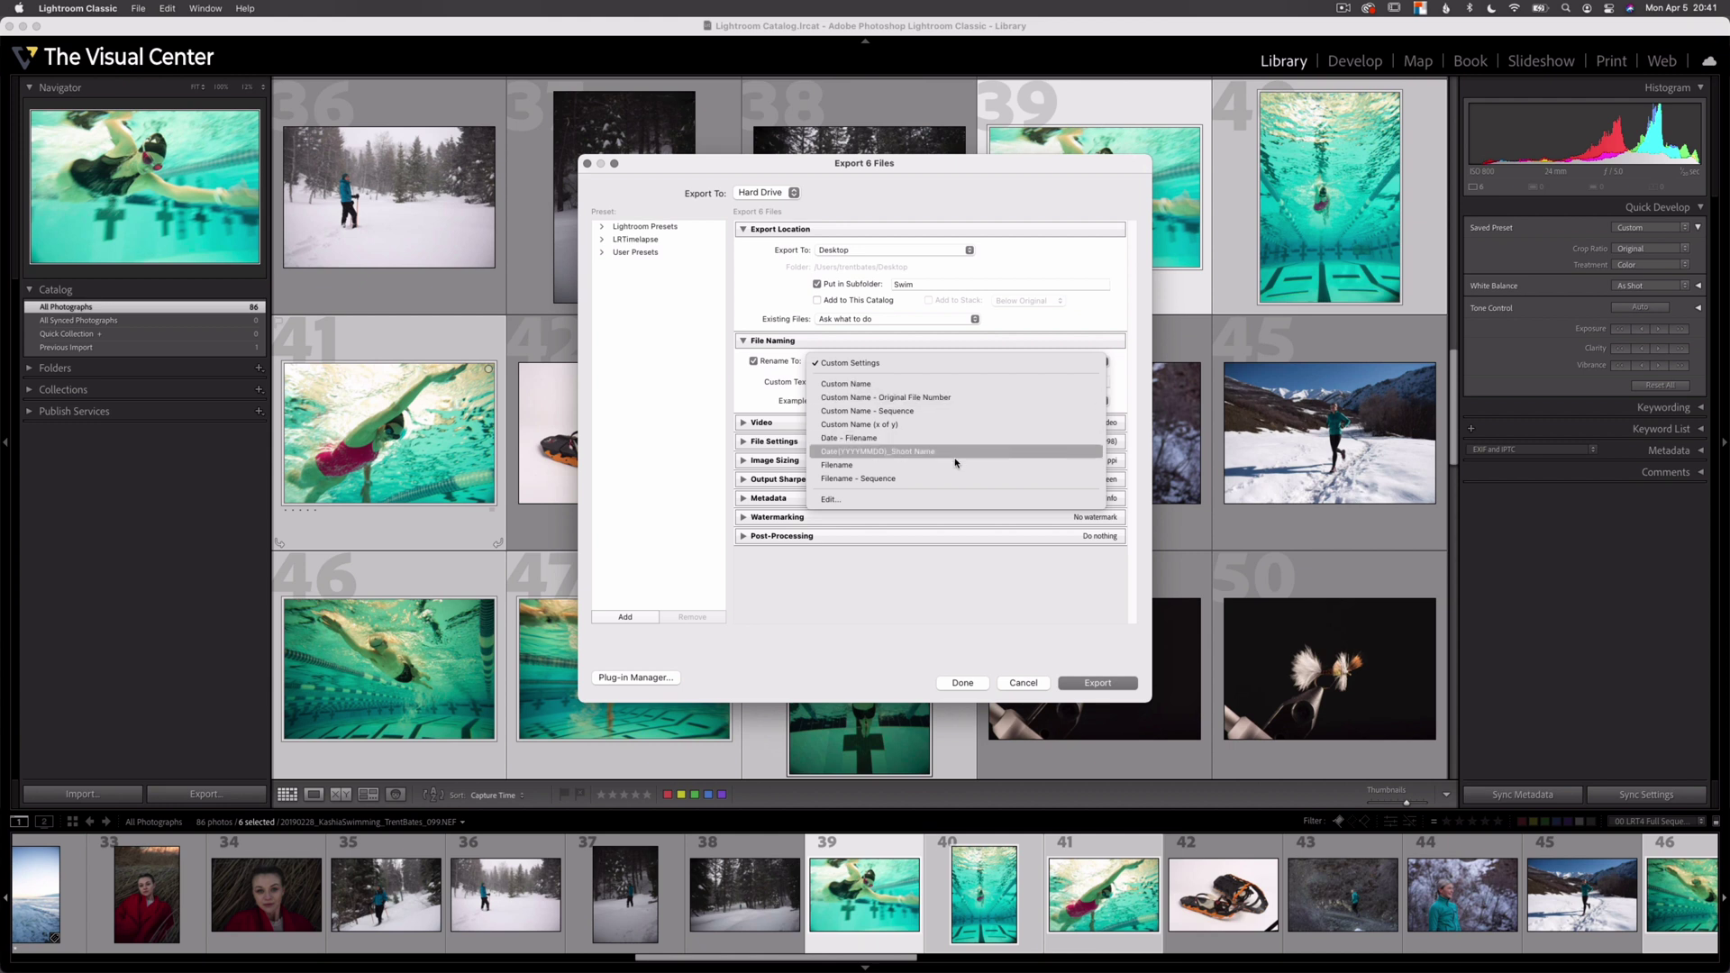
pyautogui.click(856, 501)
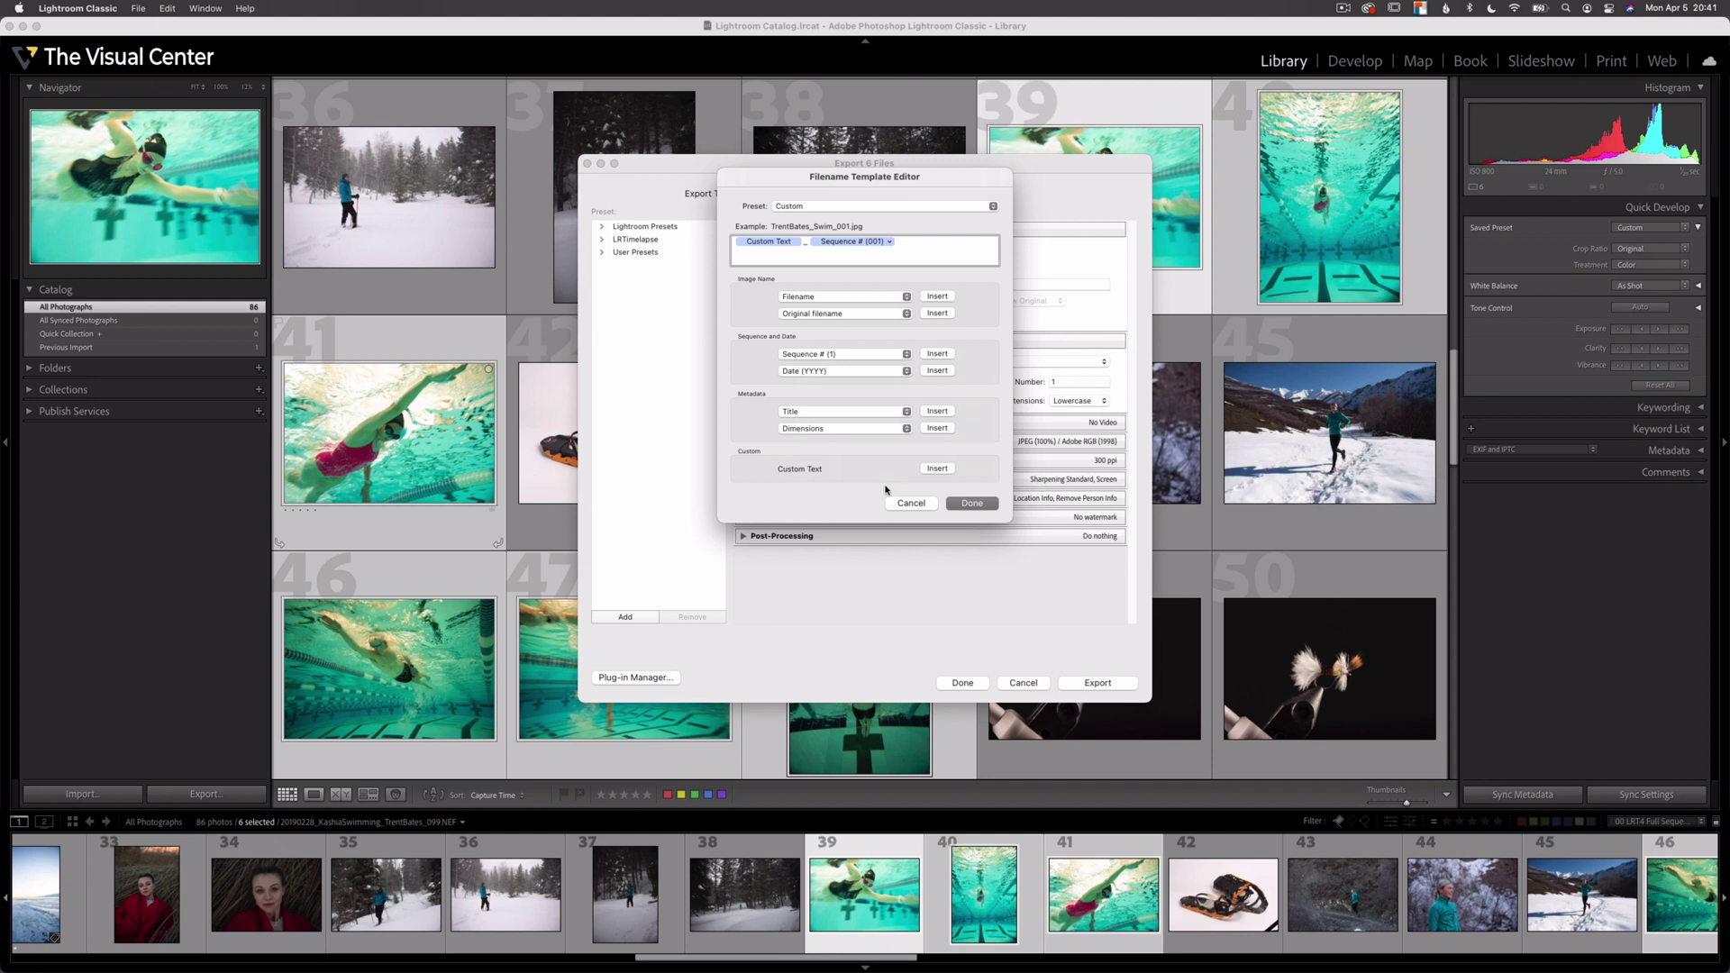
pyautogui.click(911, 503)
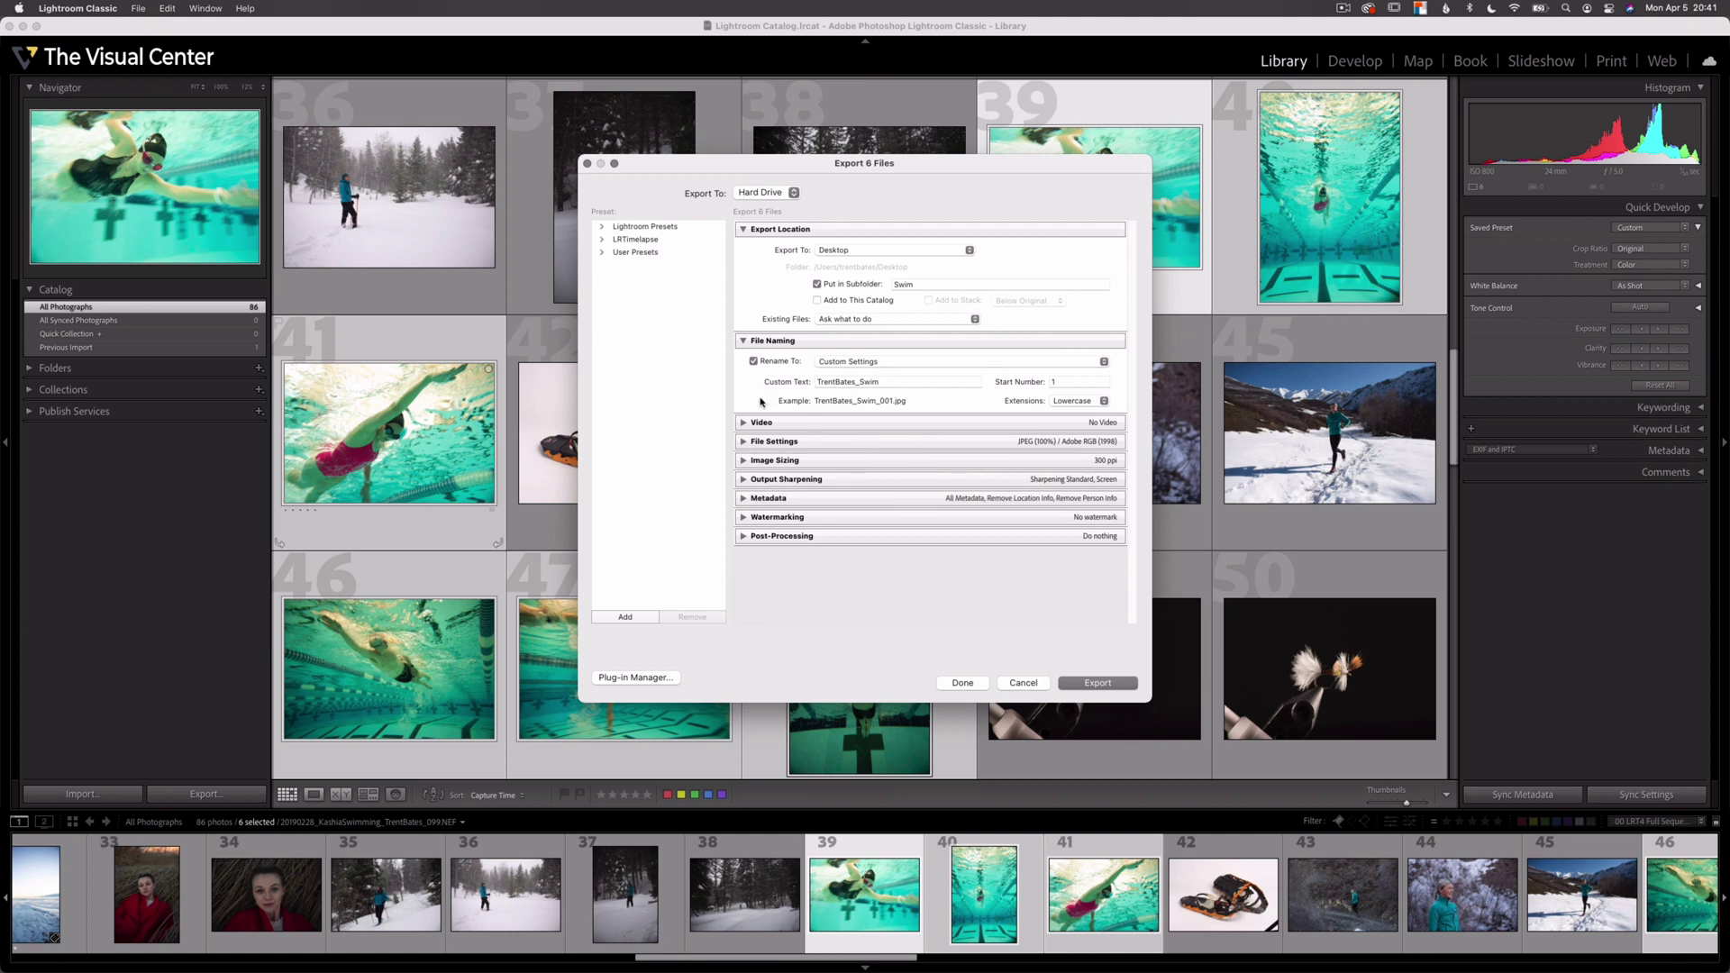
# Keep JPEG as the image format, and disable output sharpening and the removal of person and location info
pyautogui.click(743, 442)
pyautogui.click(929, 464)
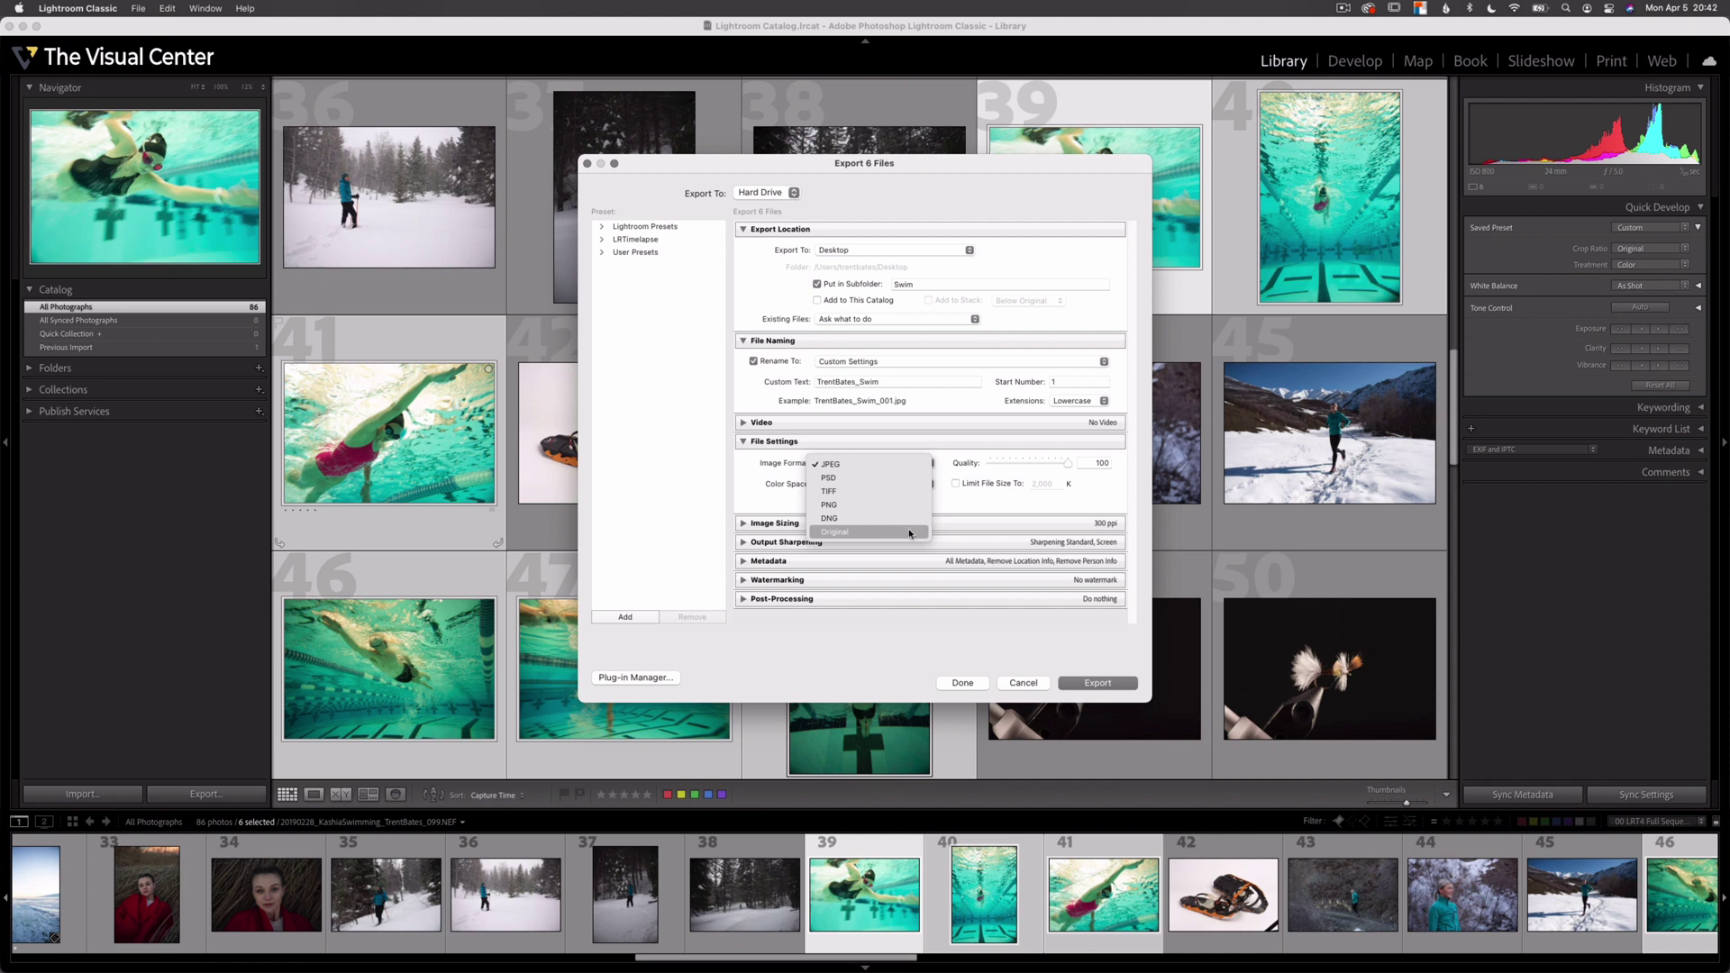
pyautogui.click(960, 509)
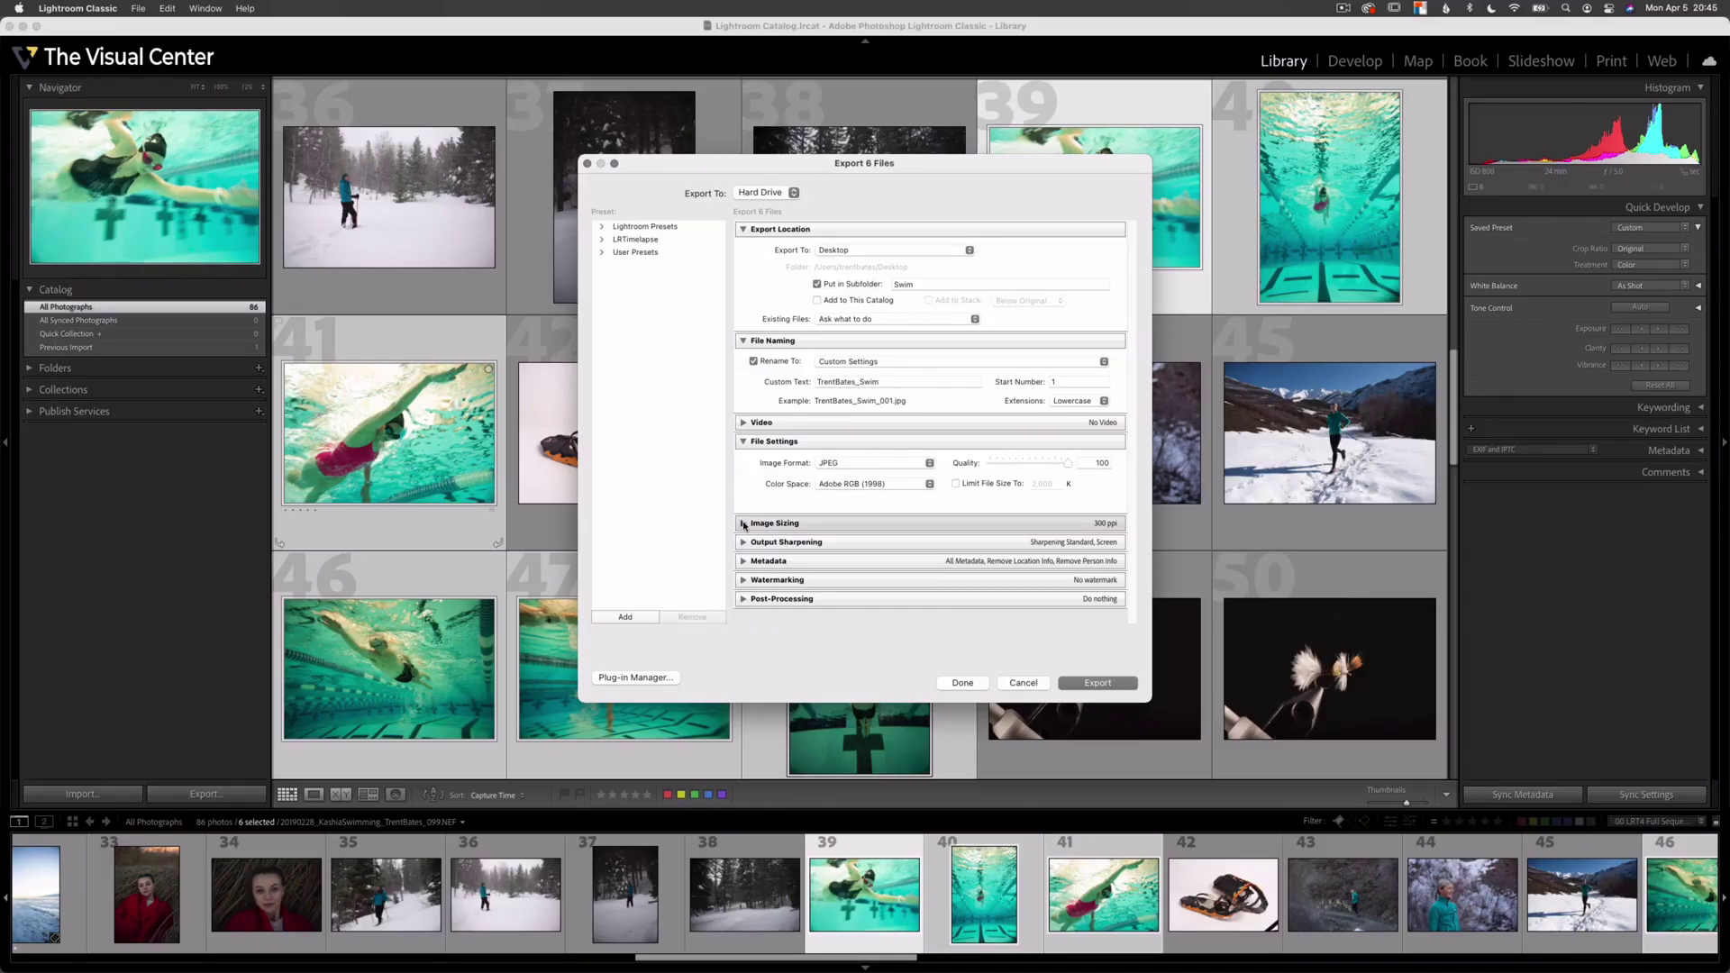
pyautogui.click(744, 524)
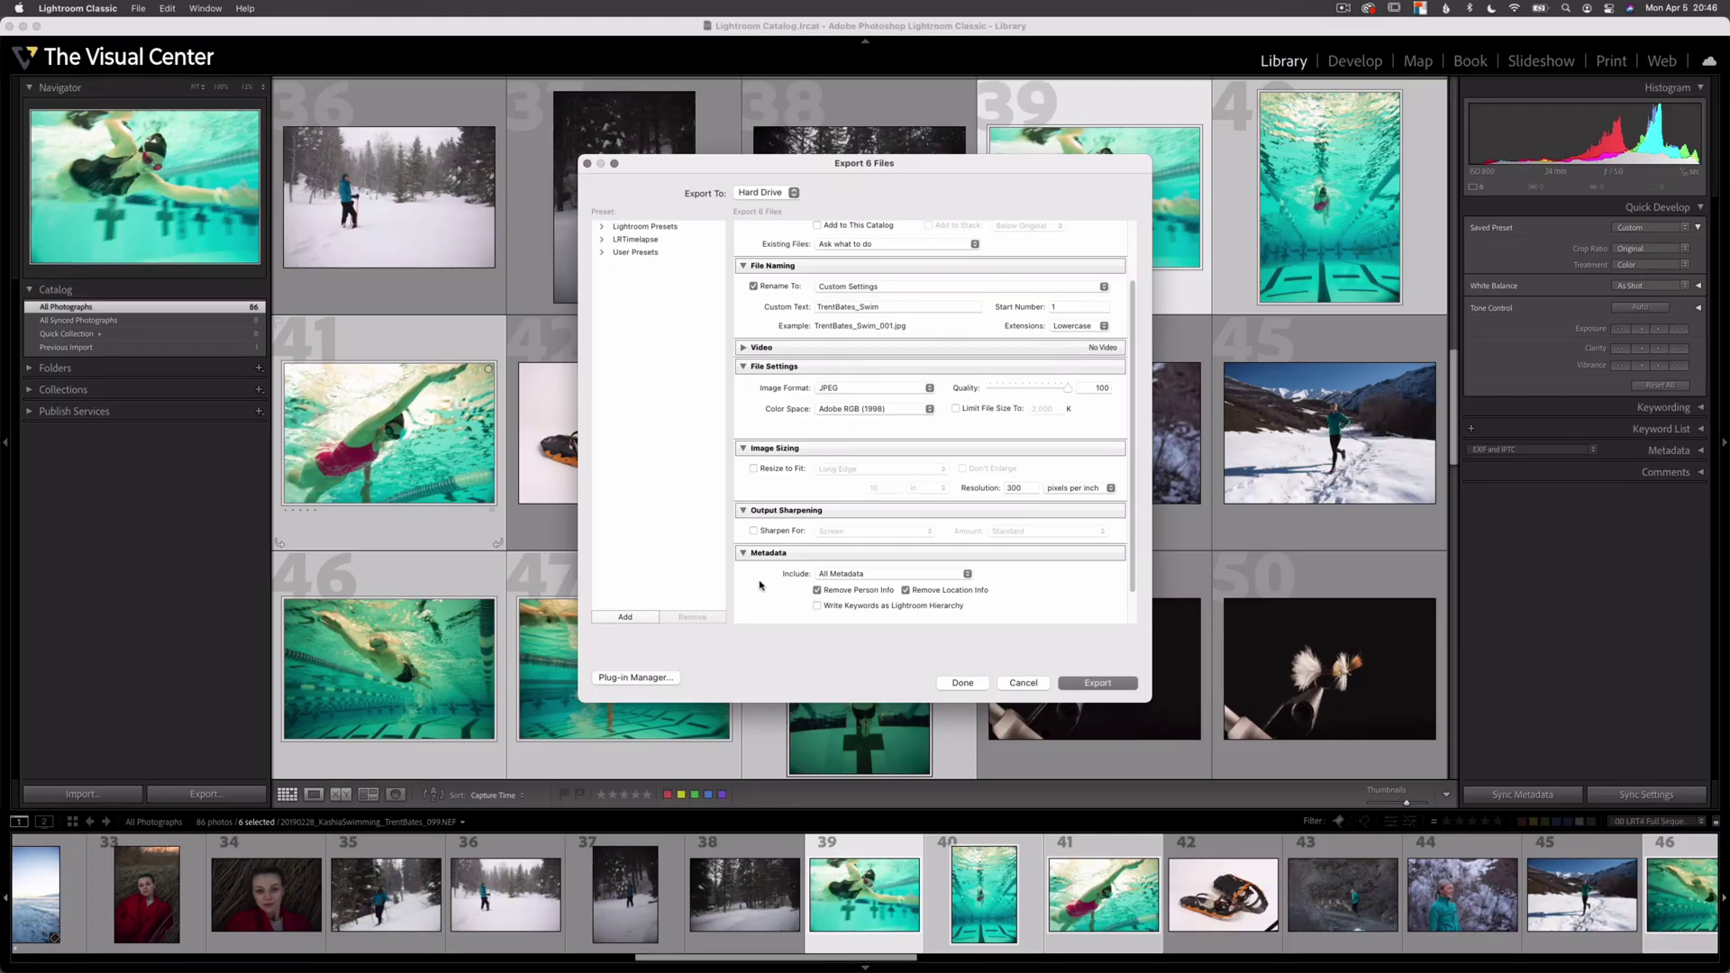
pyautogui.scroll(-2, 770, 576)
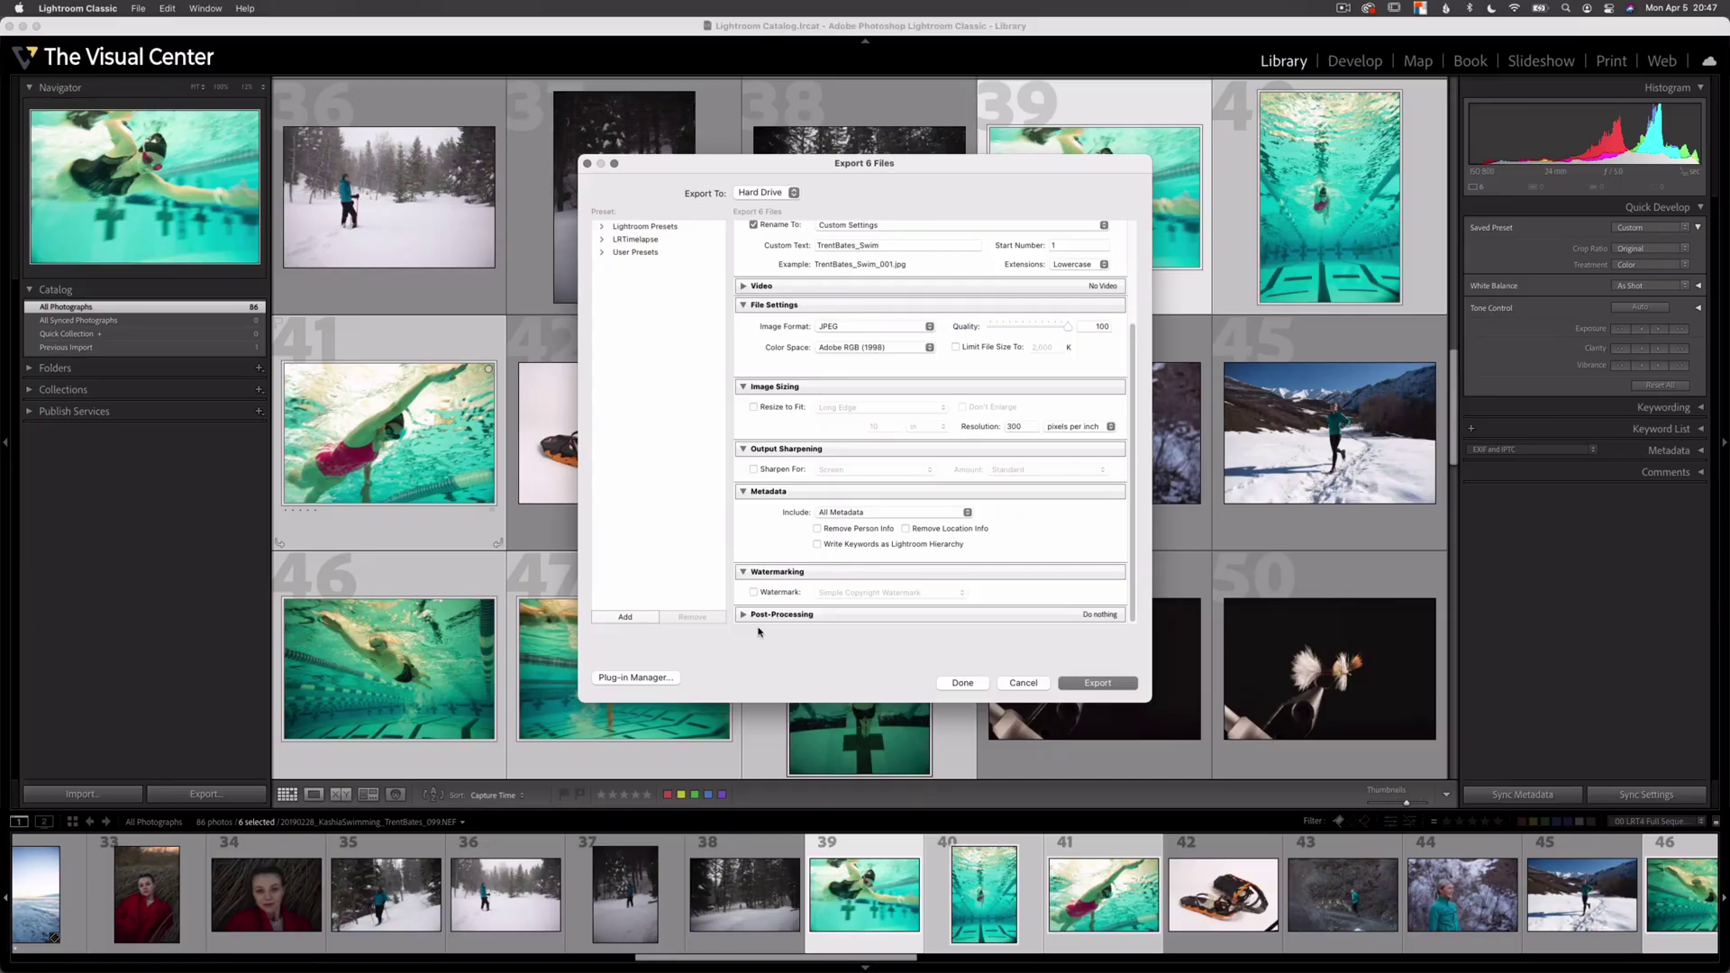
# Keep Do nothing as the after-export action and export the six photos
pyautogui.click(766, 611)
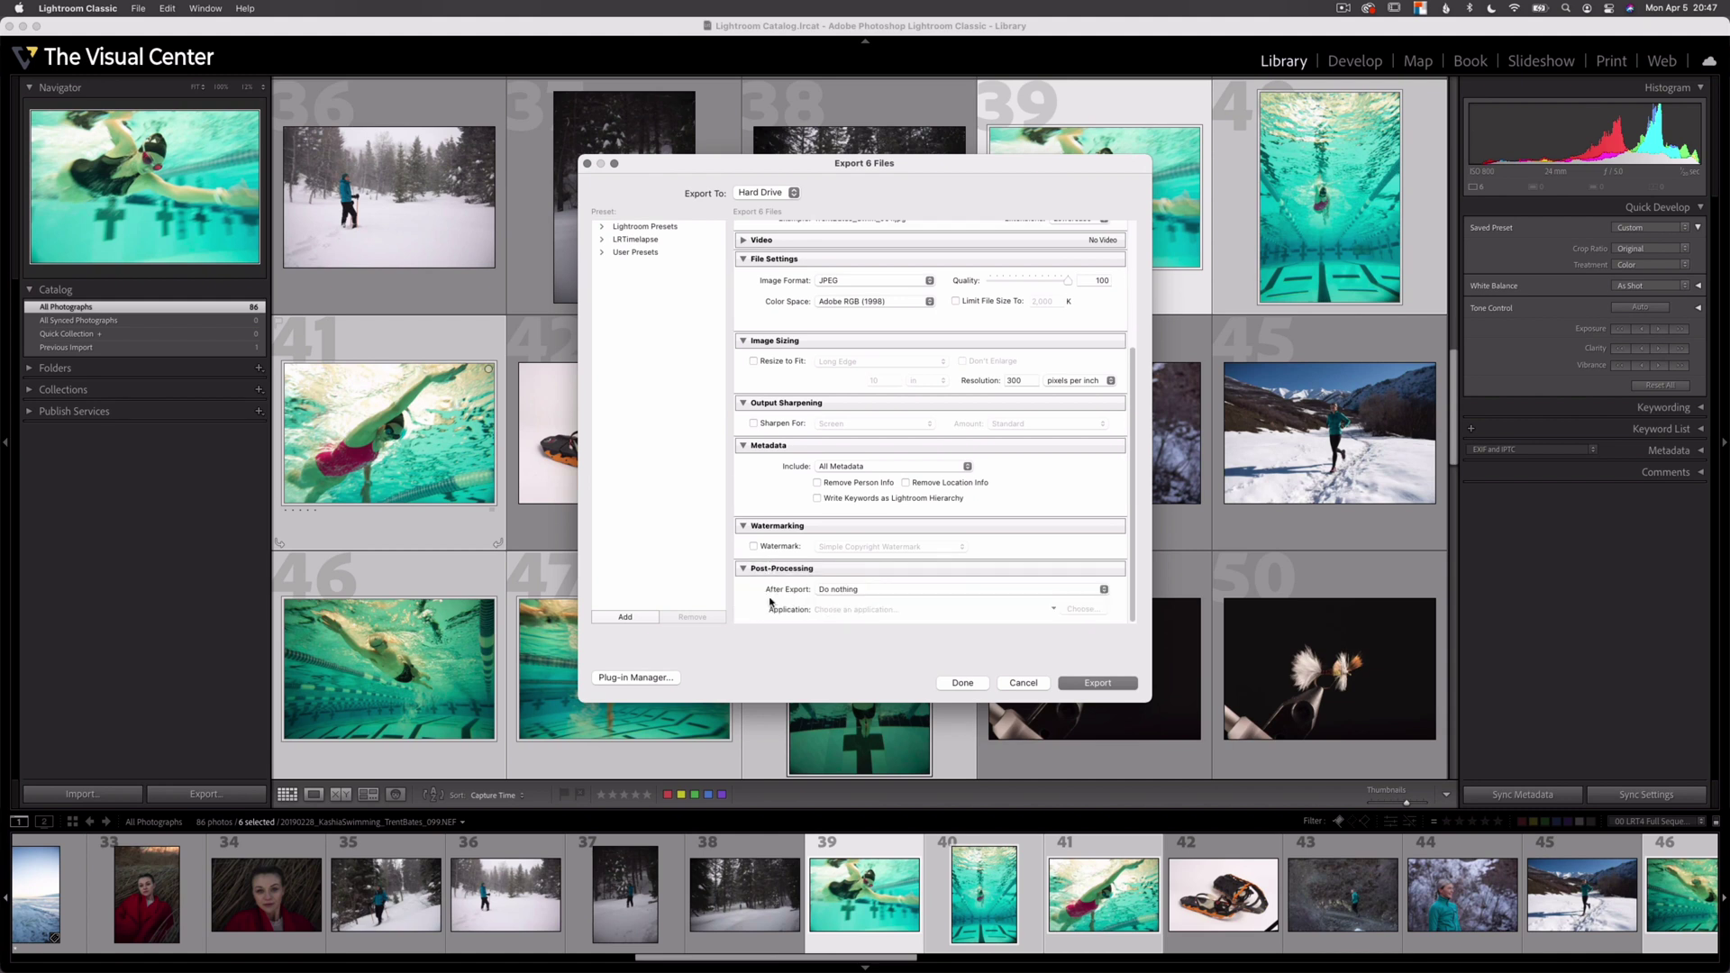
pyautogui.click(884, 592)
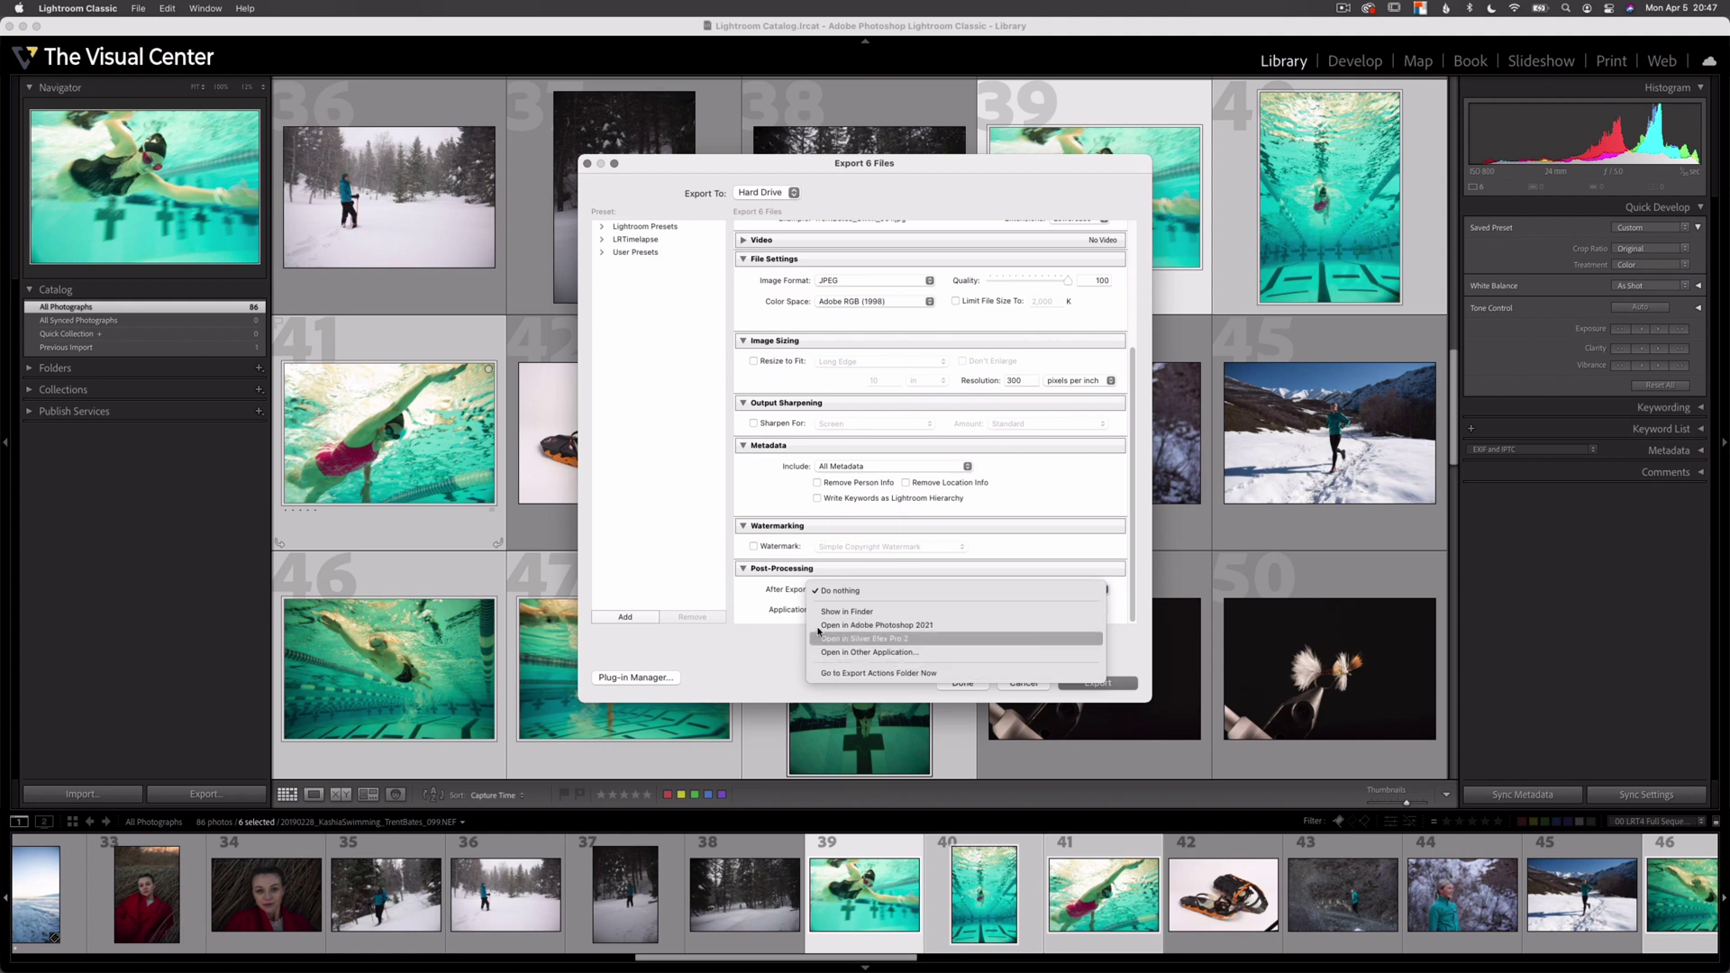
pyautogui.click(768, 593)
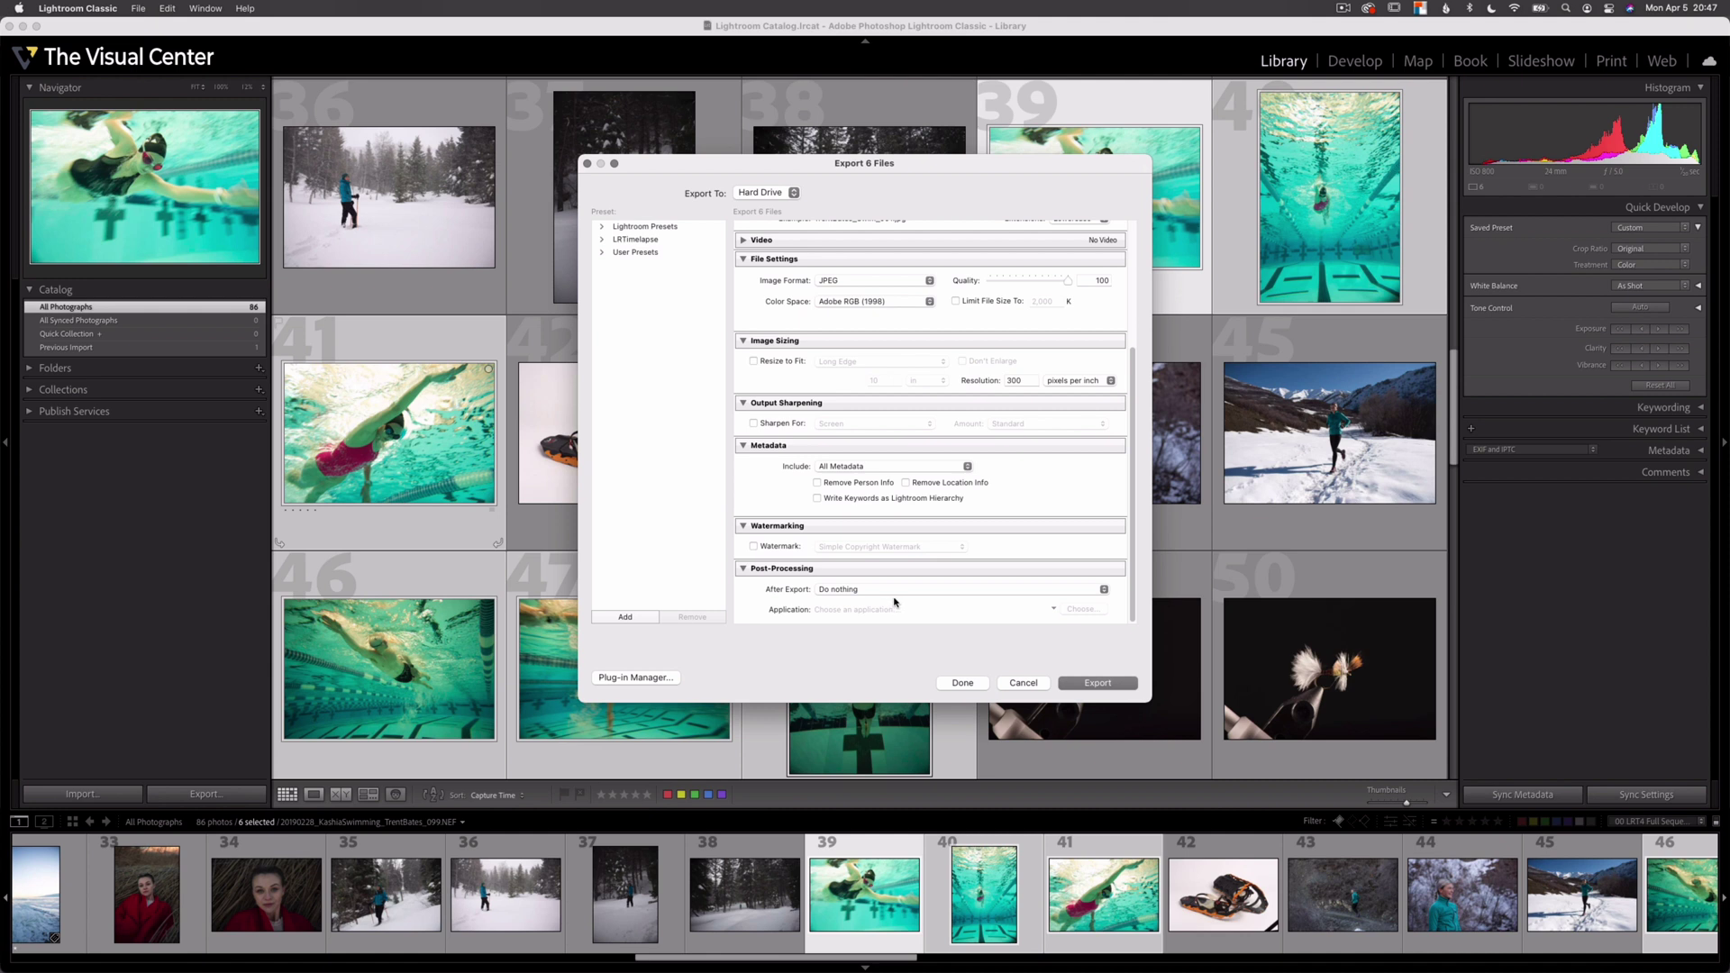
pyautogui.click(1098, 683)
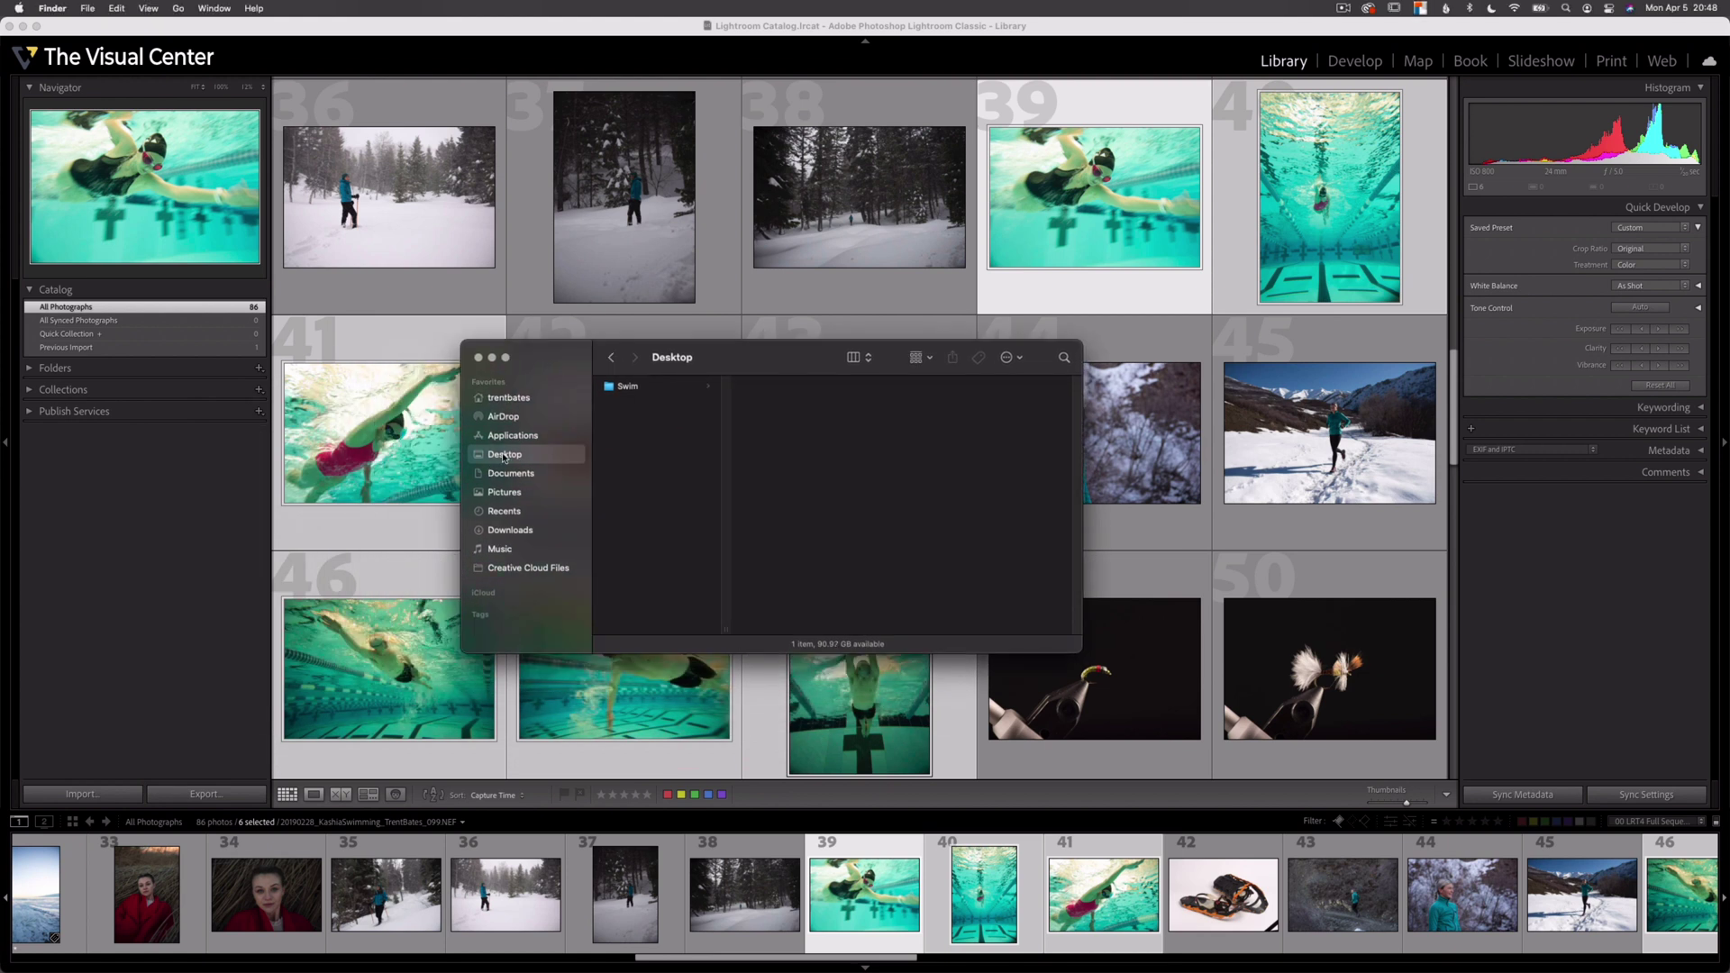
# In Finder, open the Swim folder on the desktop and preview the first exported photo
pyautogui.click(628, 389)
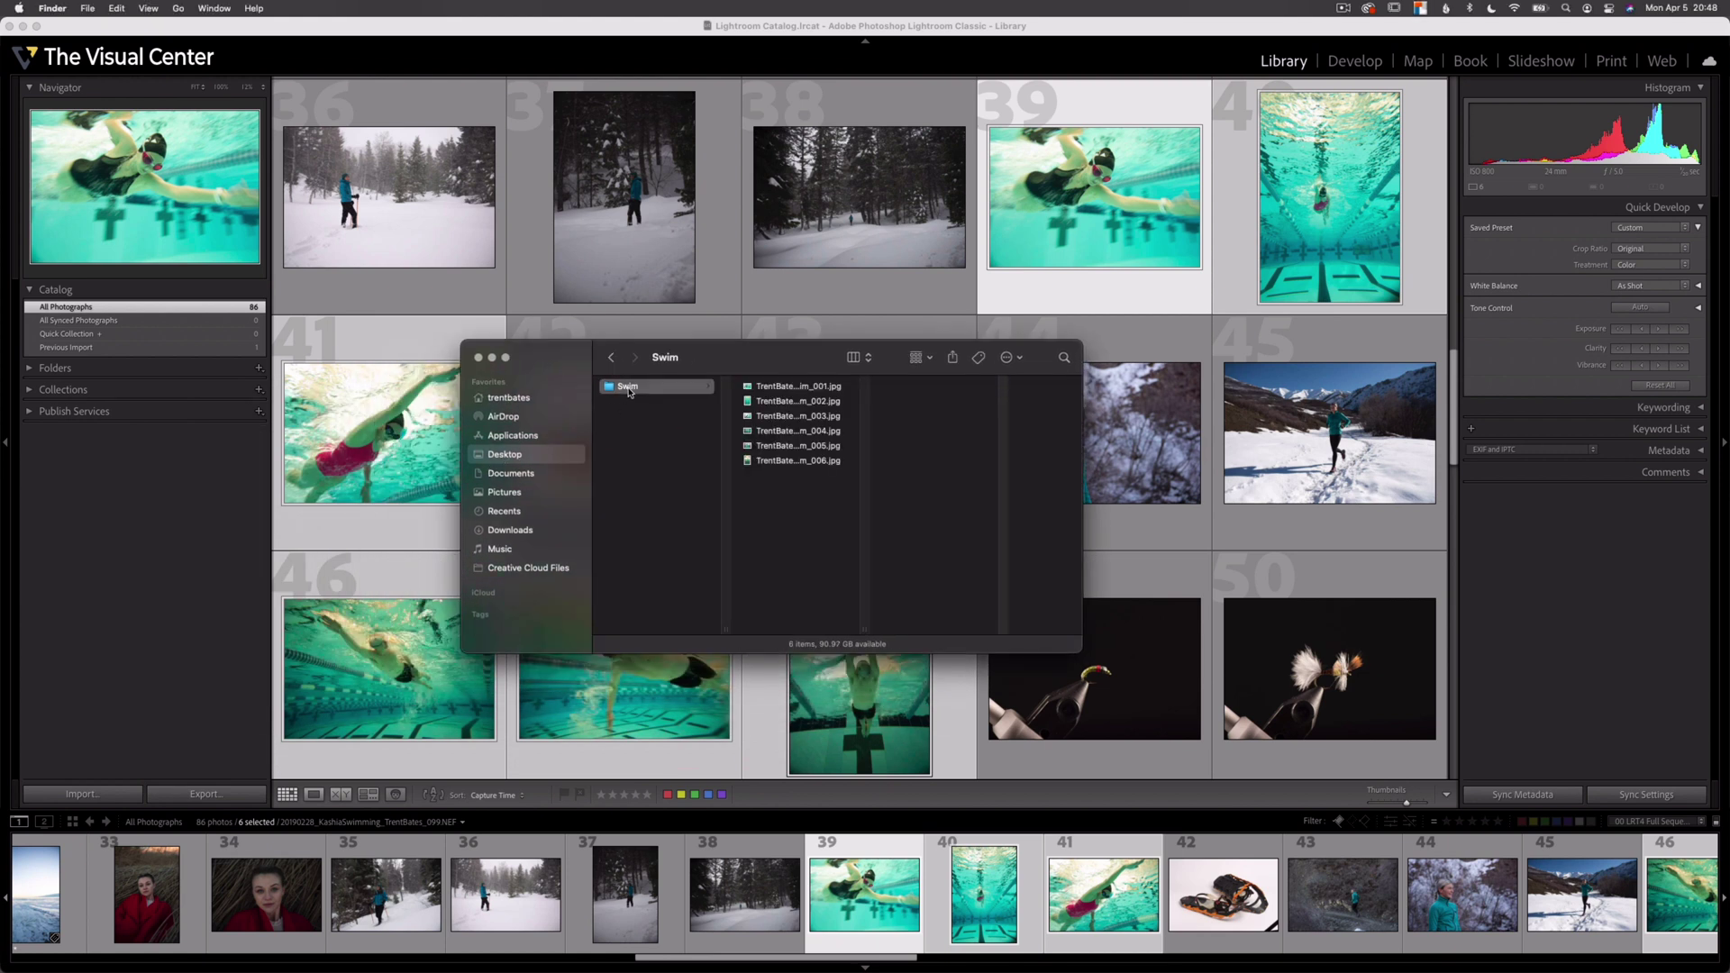
pyautogui.click(782, 388)
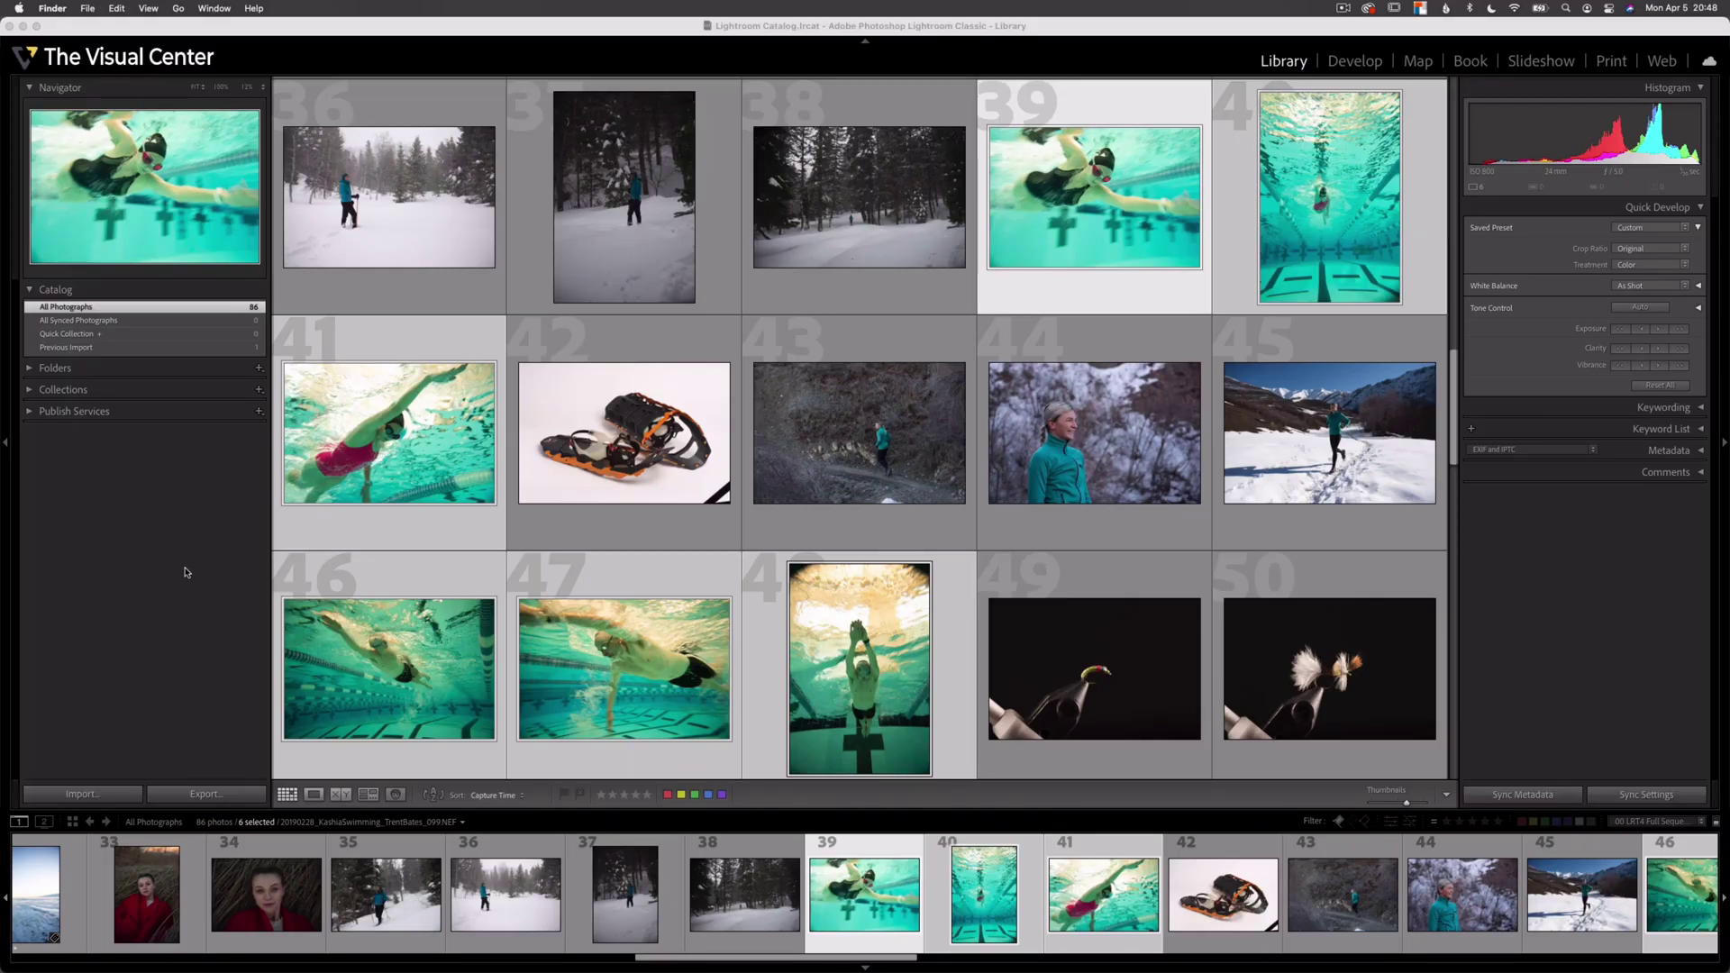
# Reopen the export settings, expand the user presets and set the destination to Choose folder later (useful for presets)
pyautogui.click(215, 796)
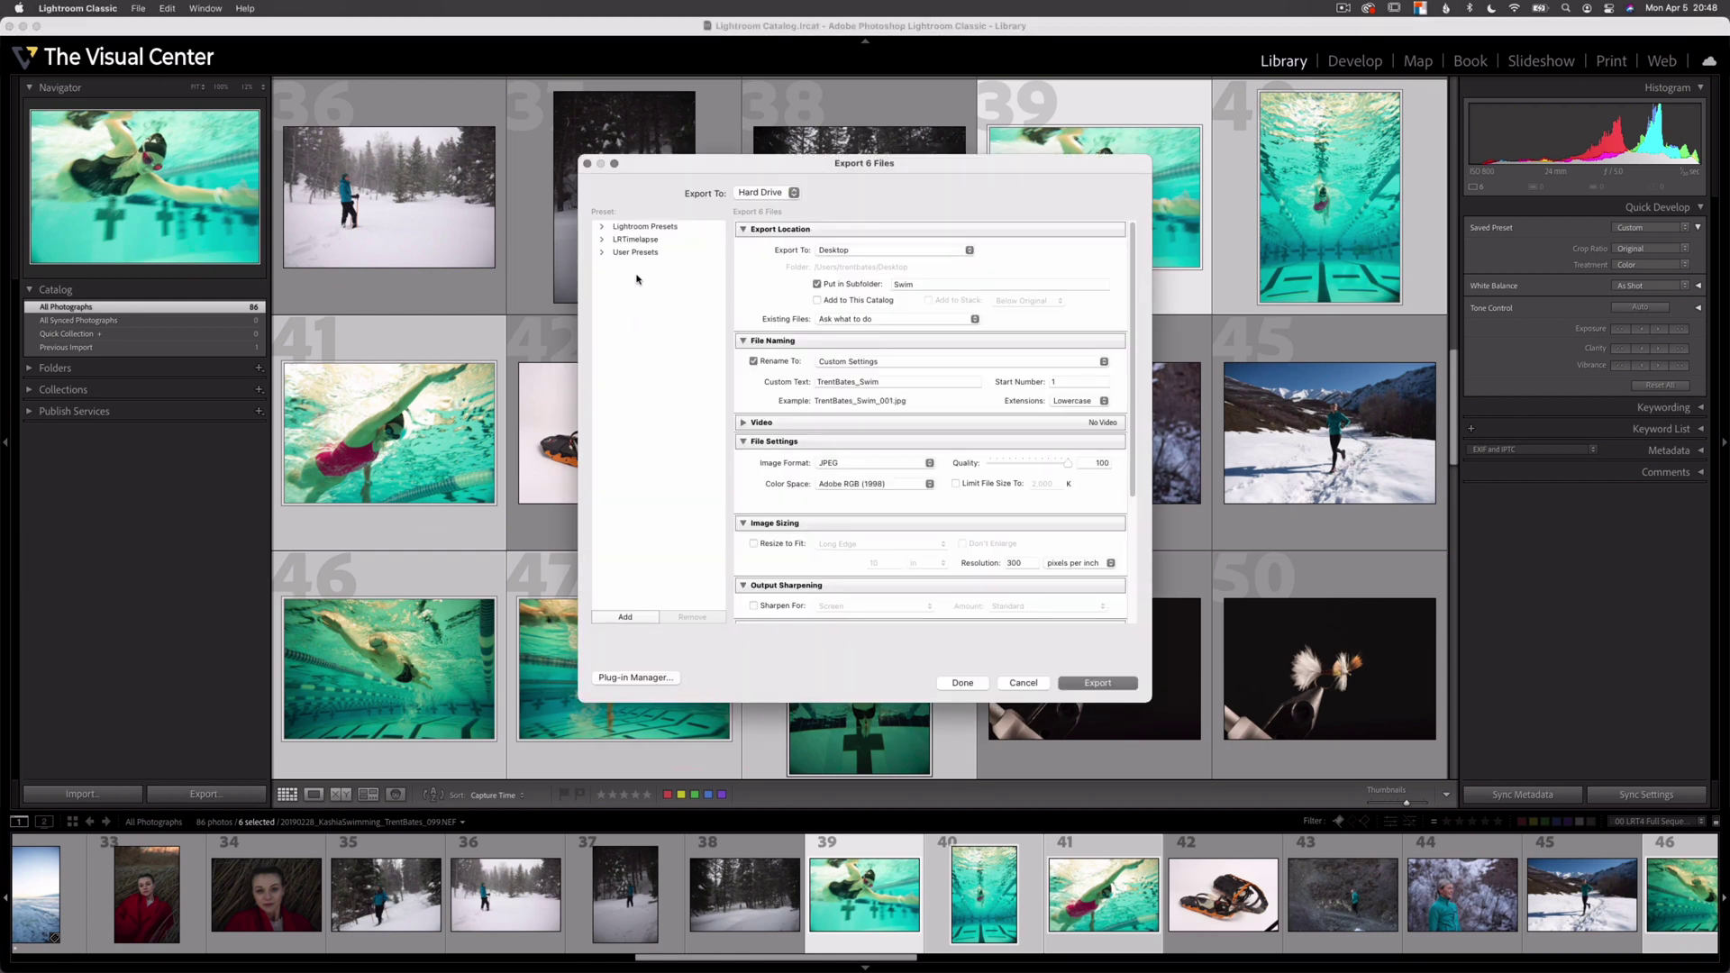
pyautogui.click(602, 255)
pyautogui.click(962, 254)
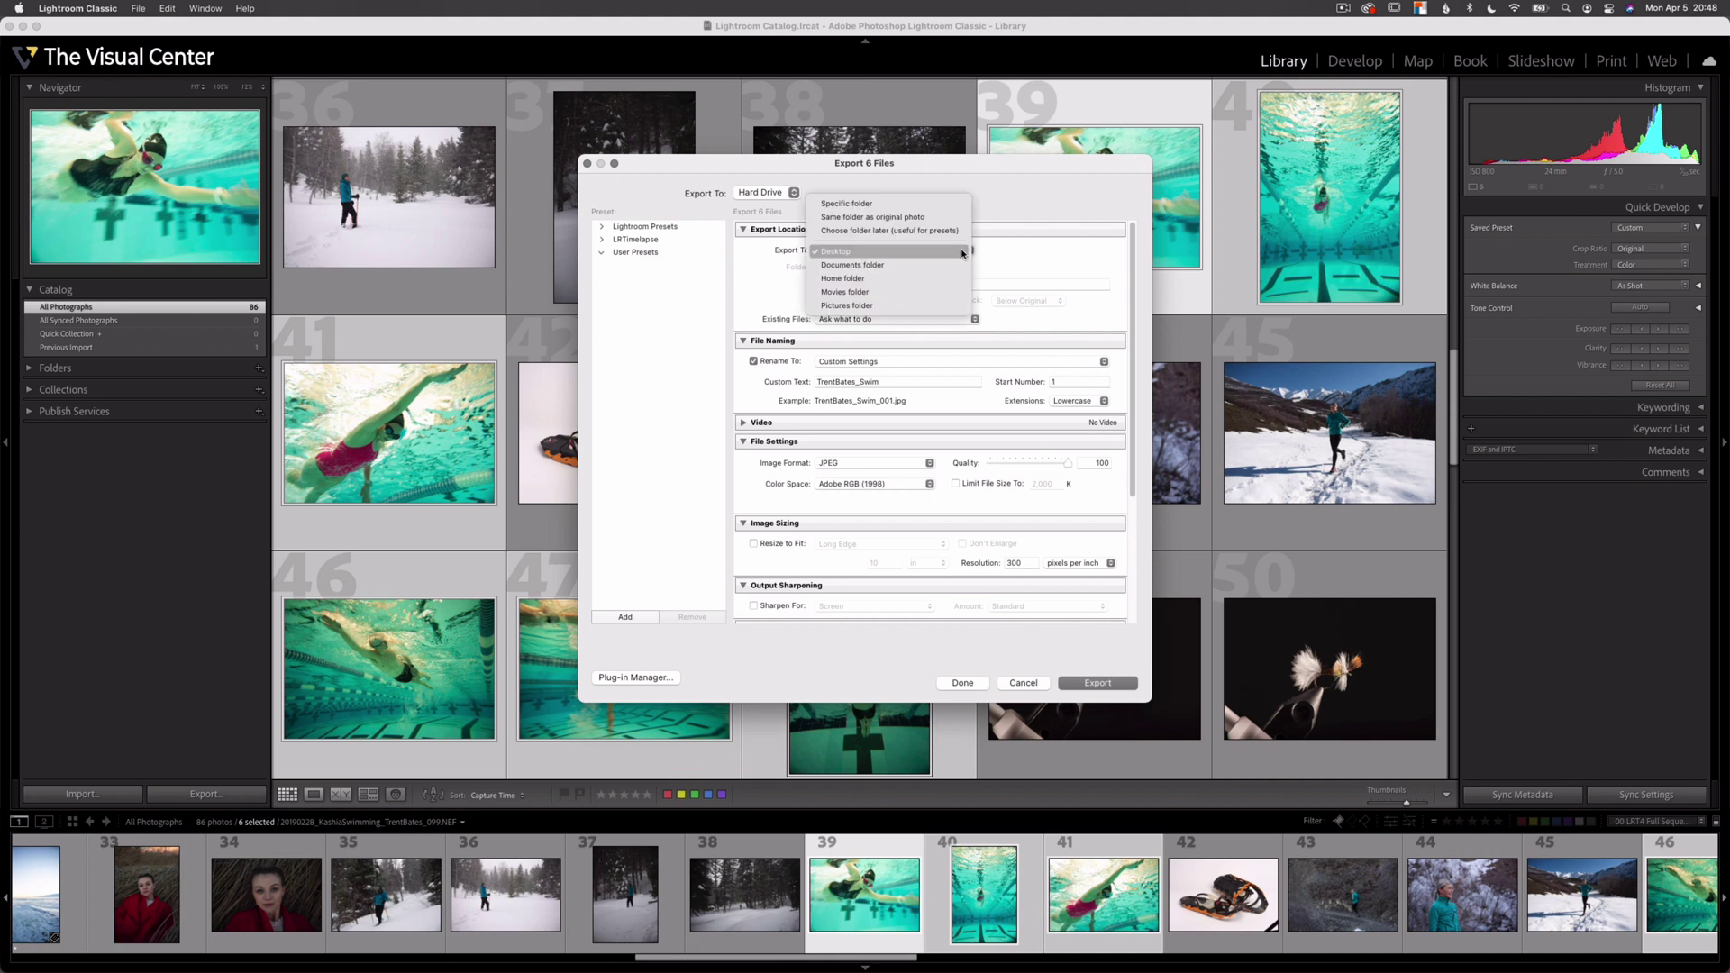
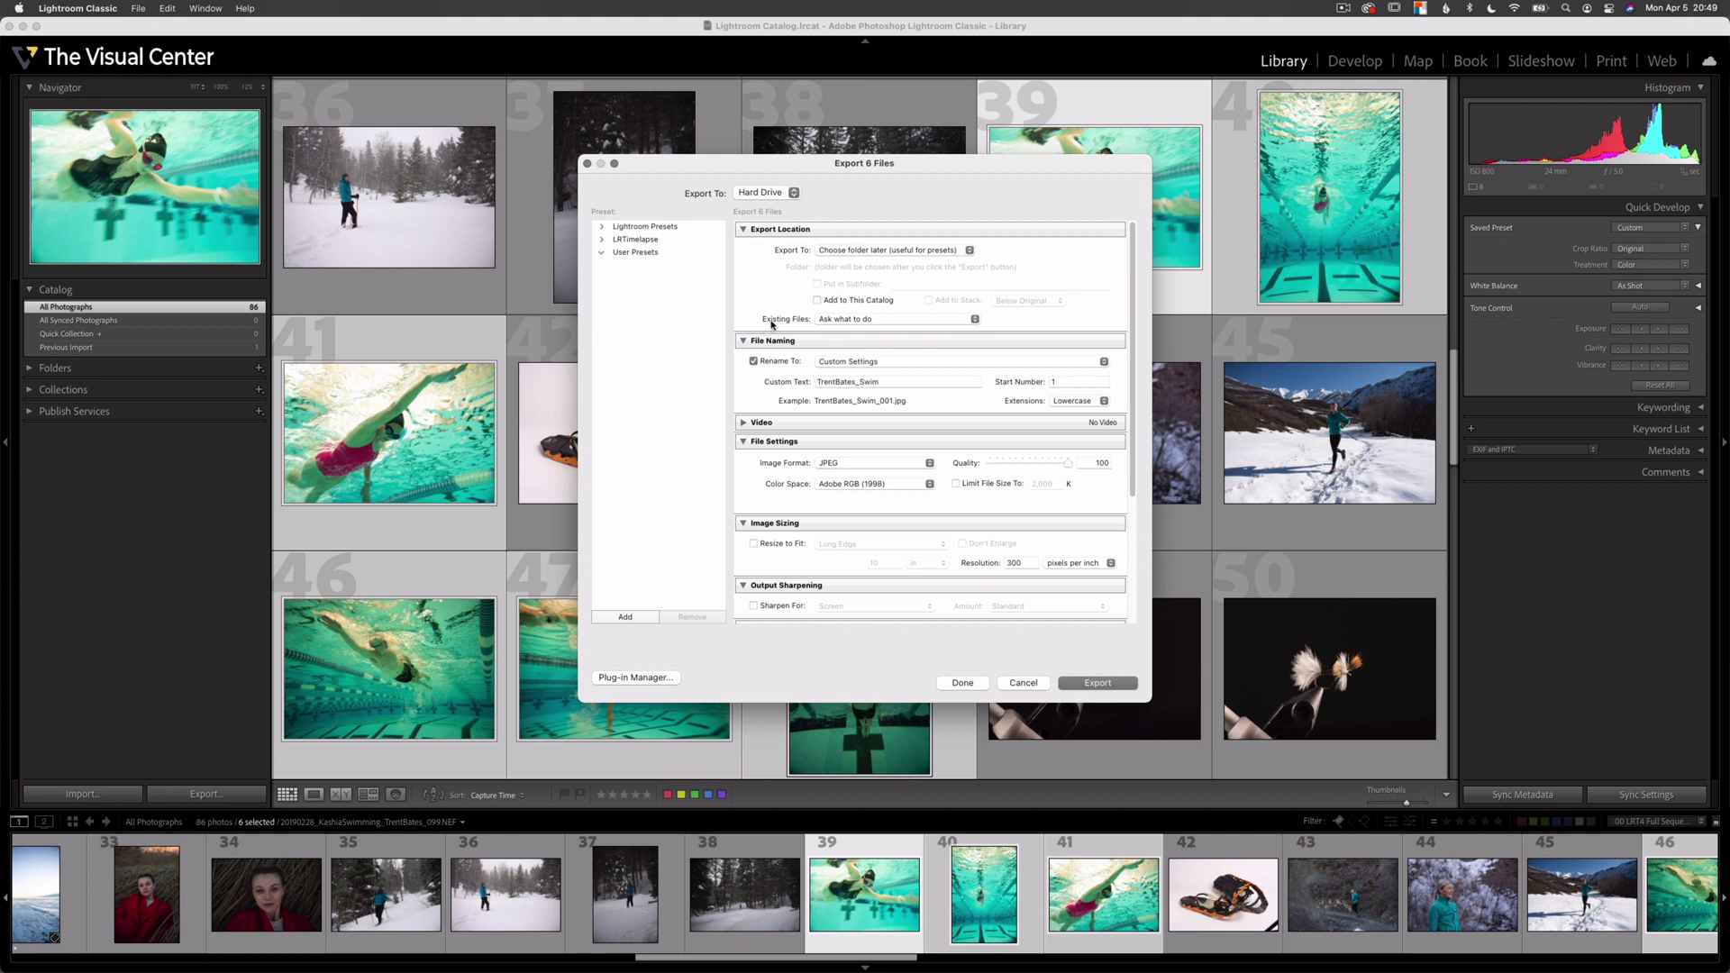
# Set the export file naming template to Filename - Sequence
pyautogui.click(887, 364)
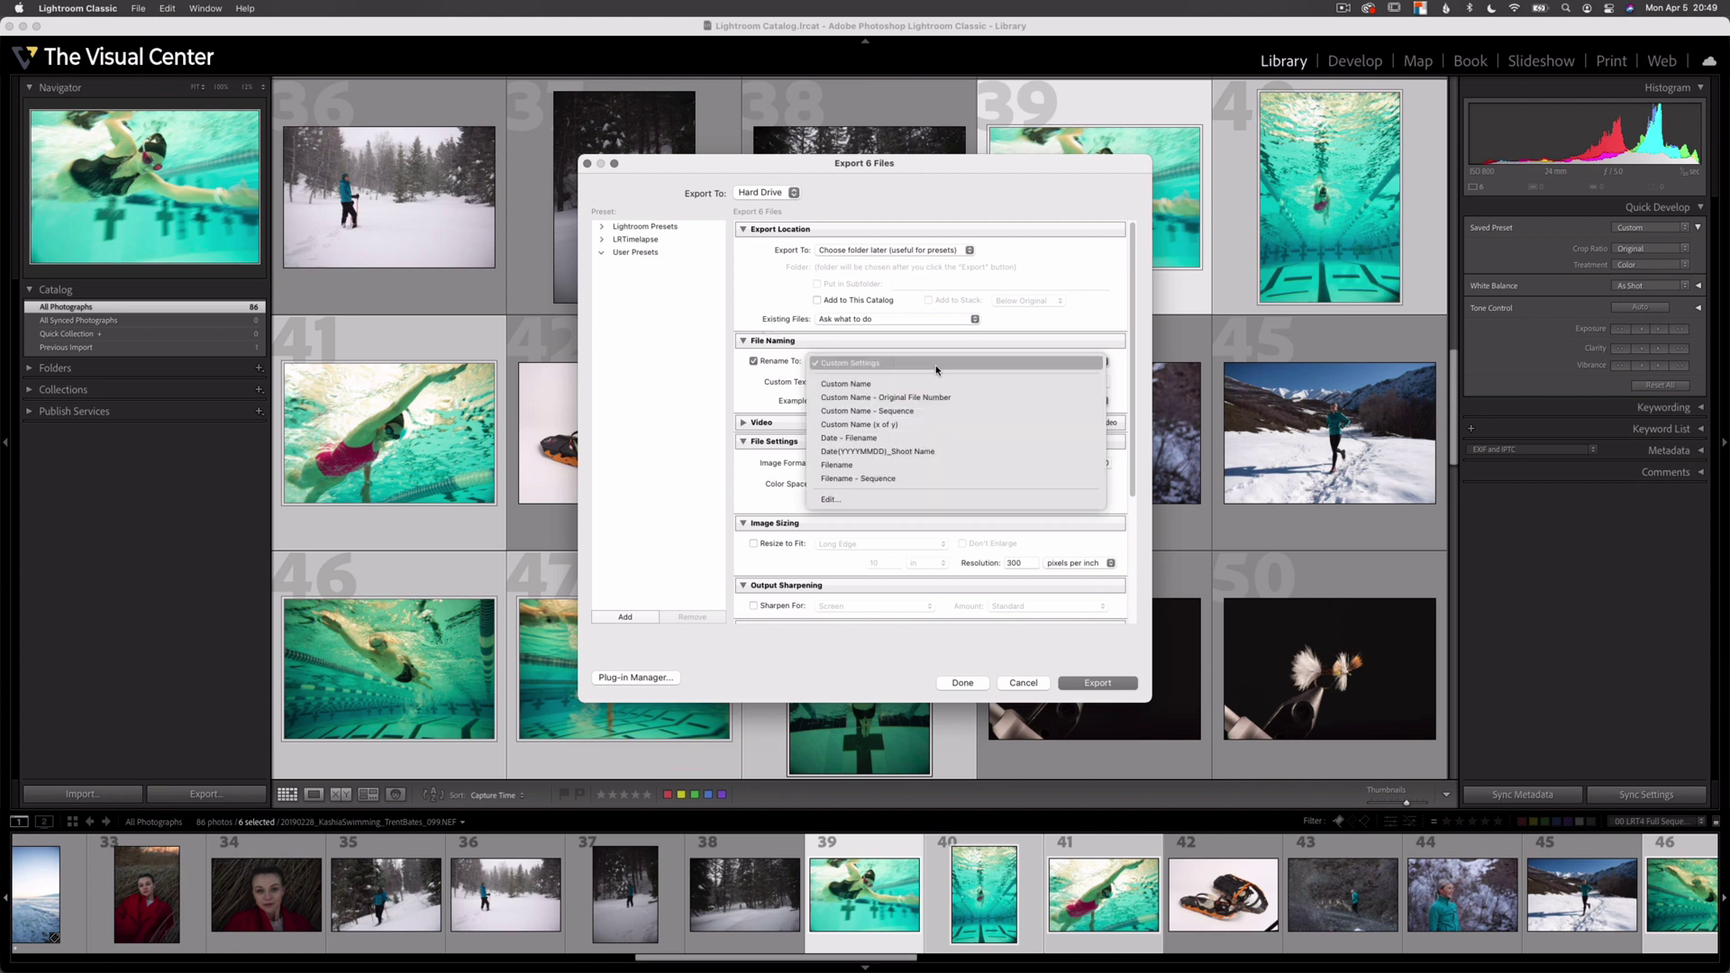
pyautogui.click(932, 480)
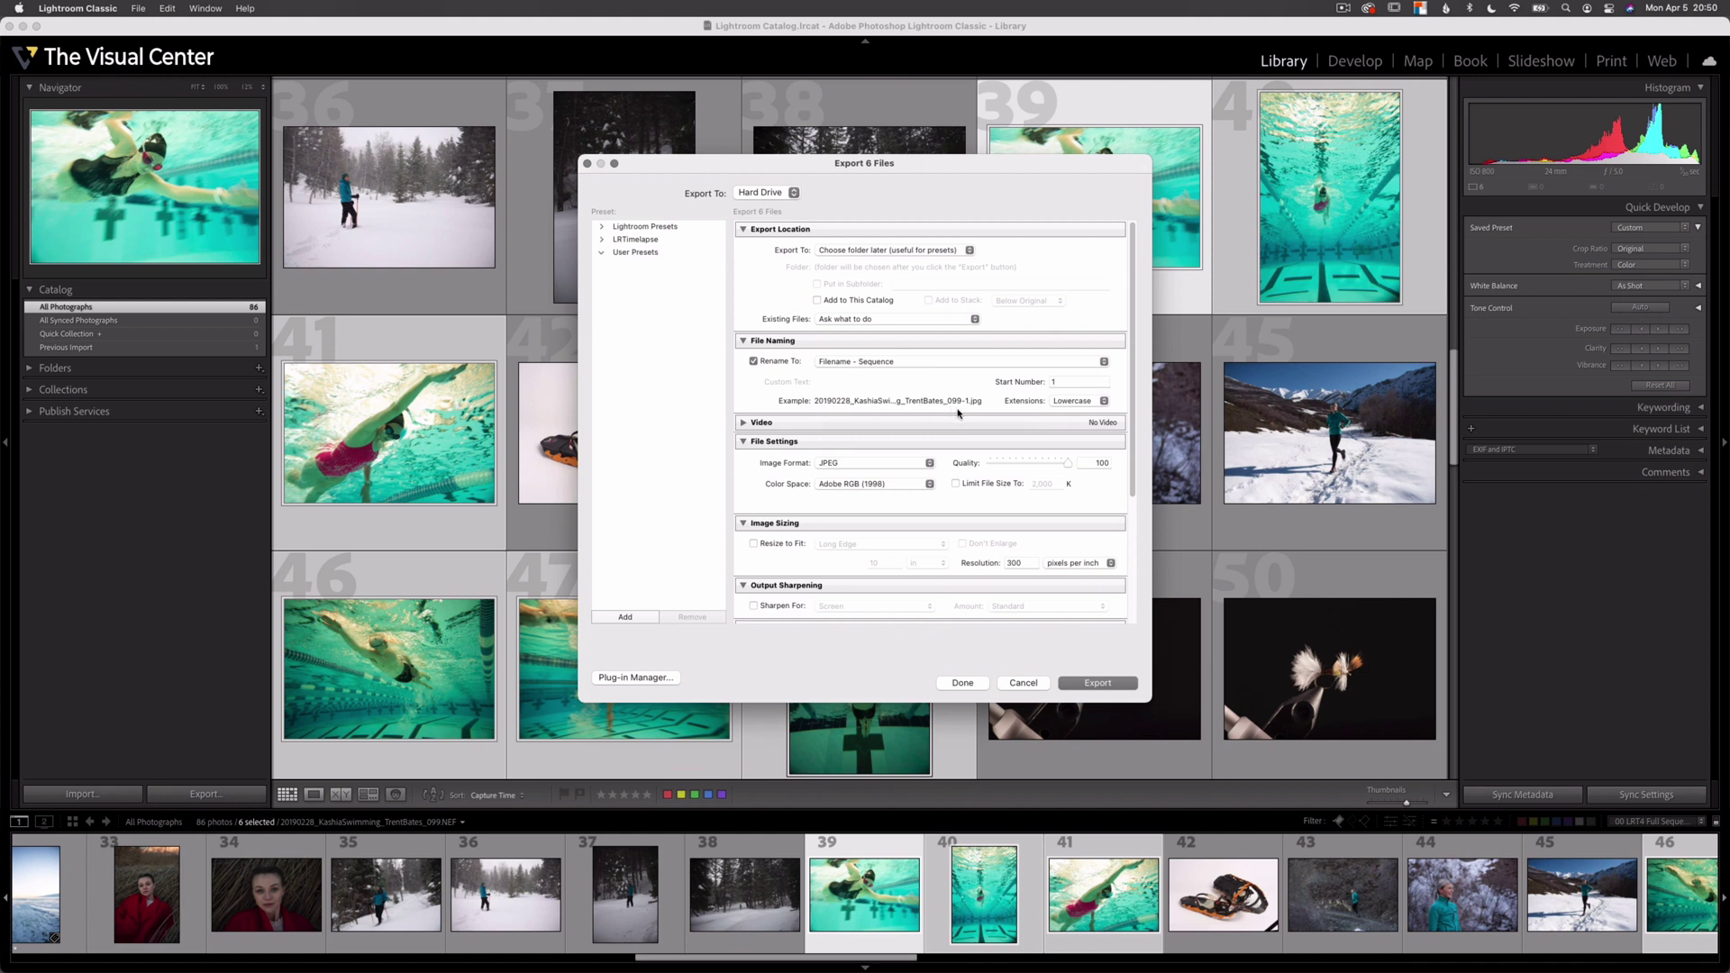
pyautogui.click(923, 364)
pyautogui.click(892, 365)
pyautogui.scroll(-5, 893, 498)
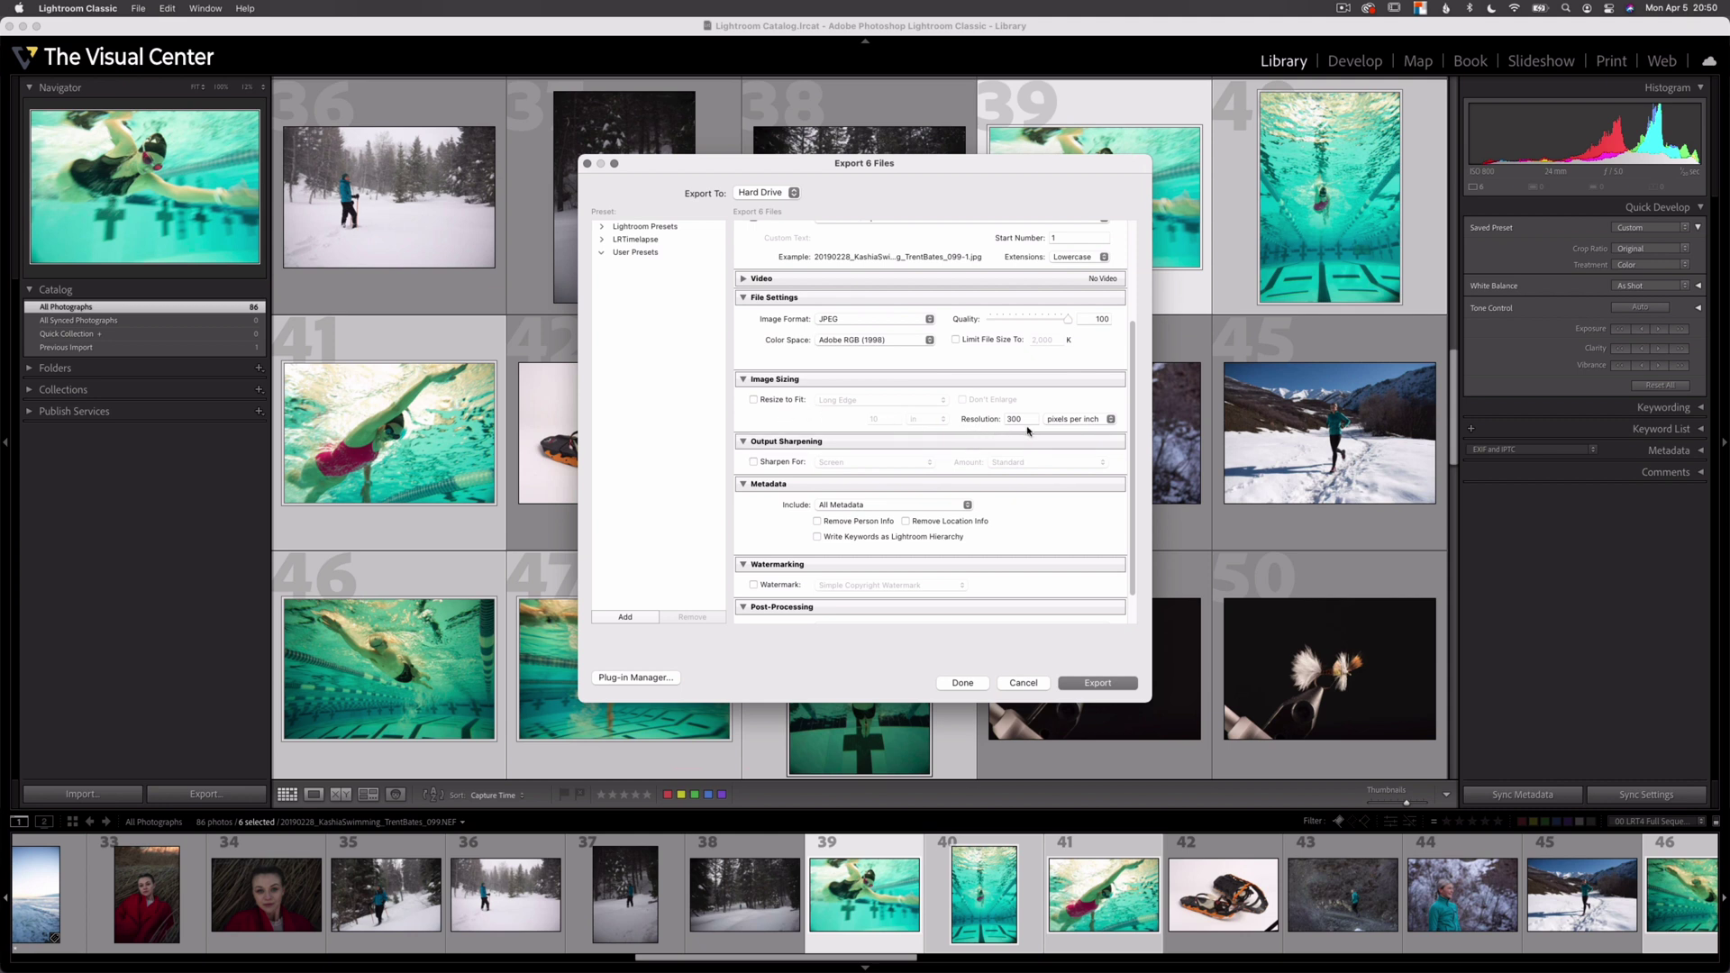
# Enable output sharpening for Matte Paper with the amount set to Low
pyautogui.click(755, 462)
pyautogui.click(888, 463)
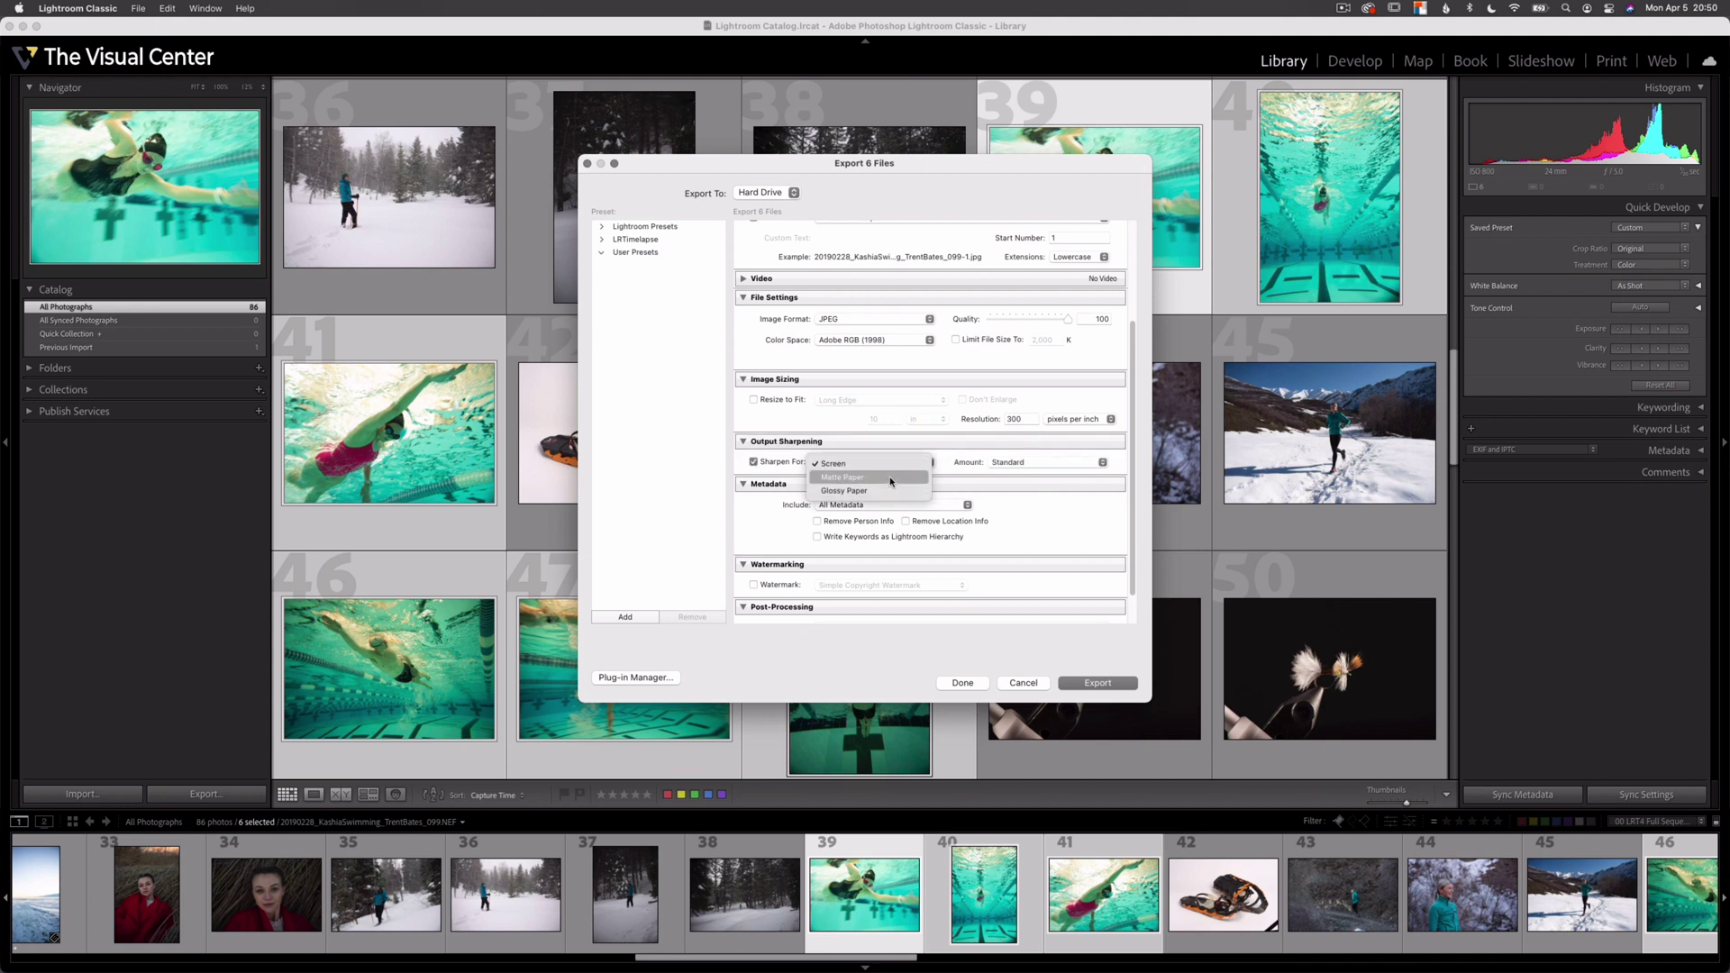
pyautogui.click(890, 478)
pyautogui.click(1041, 462)
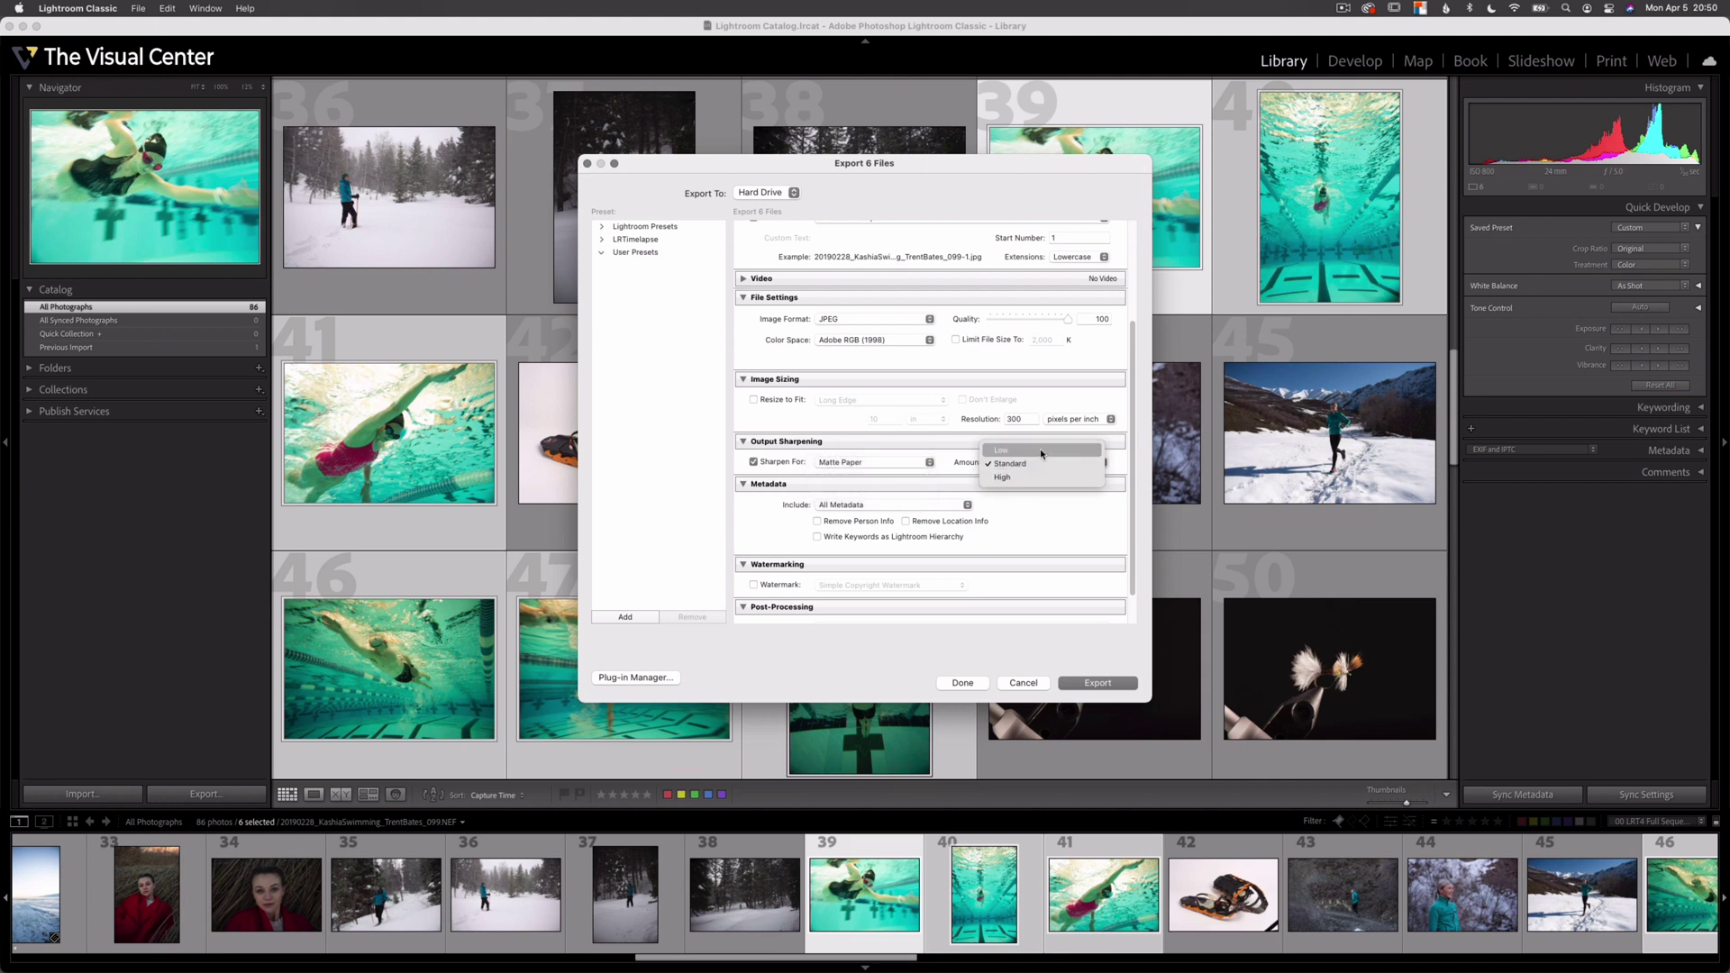
pyautogui.click(1042, 452)
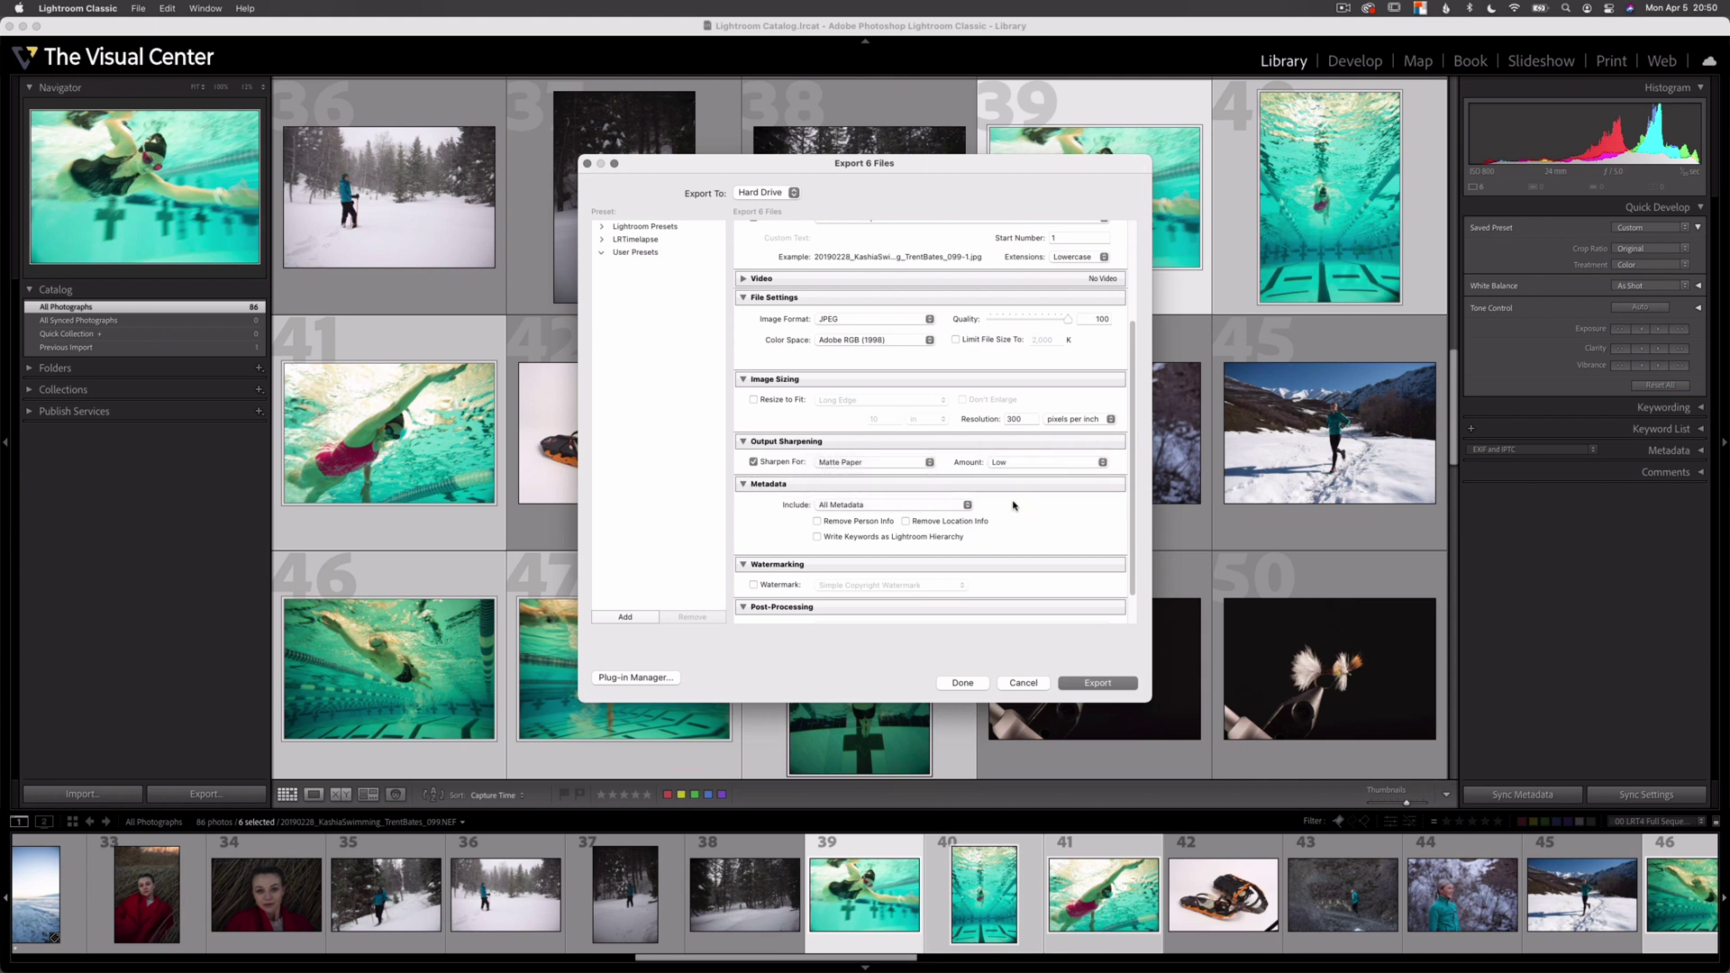
# Save the current export settings as a preset named Print in the User Presets folder
pyautogui.scroll(-2, 1016, 505)
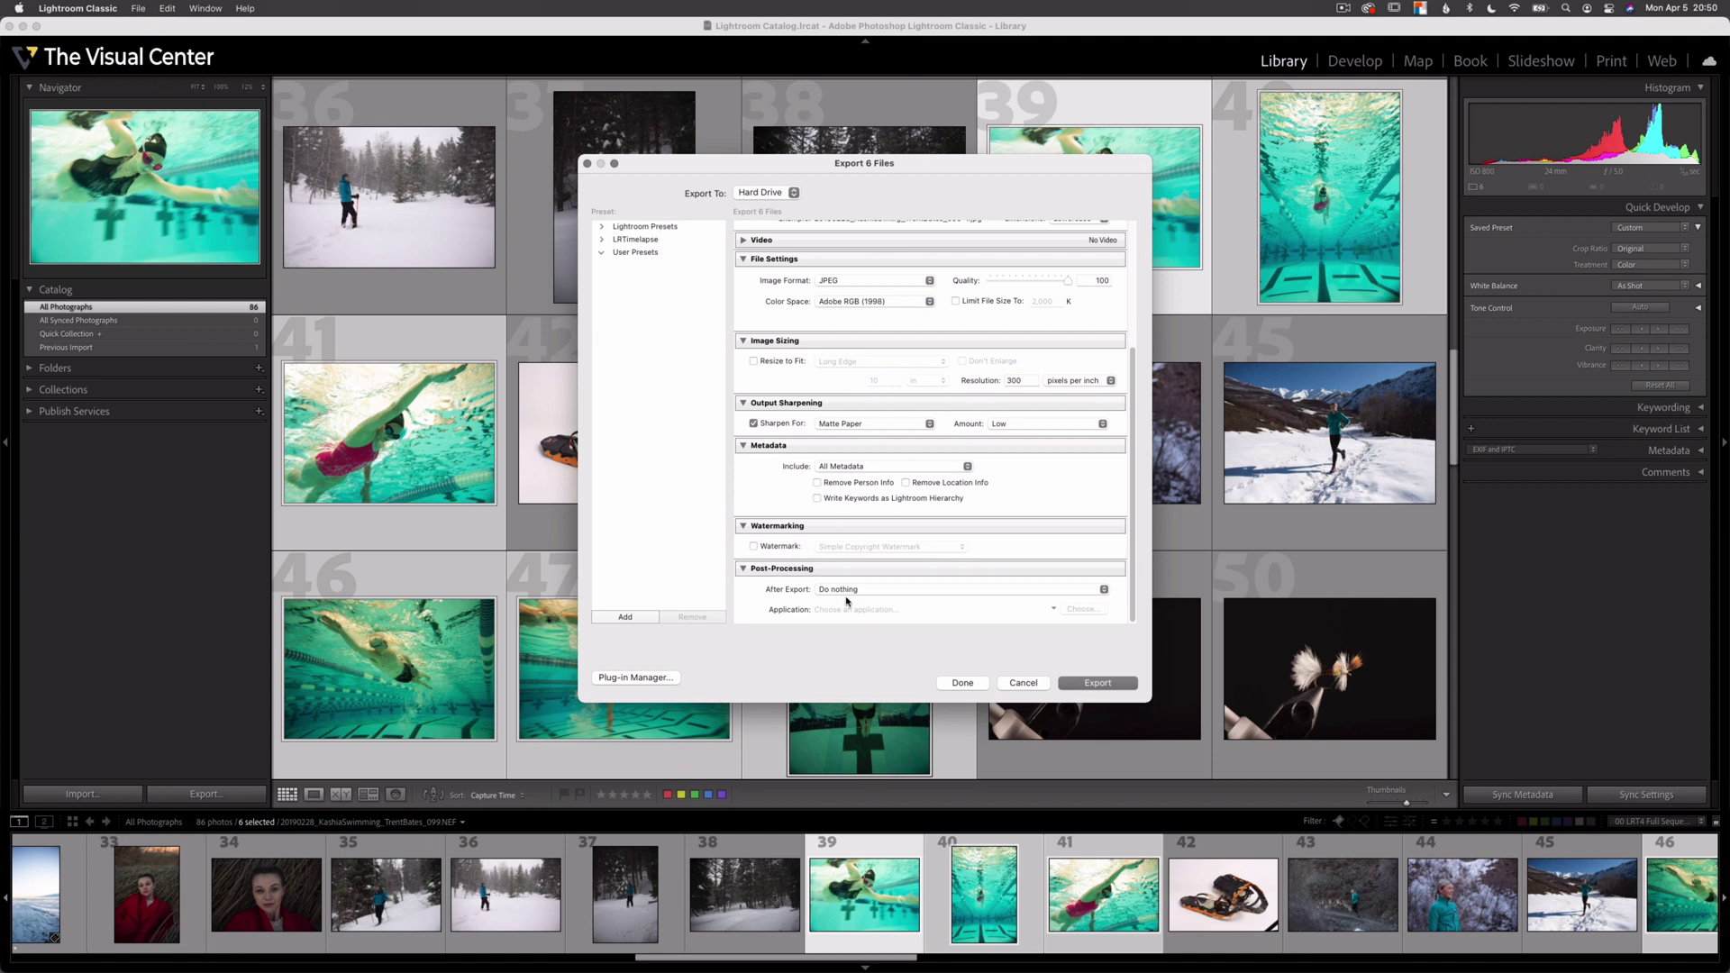
pyautogui.click(635, 618)
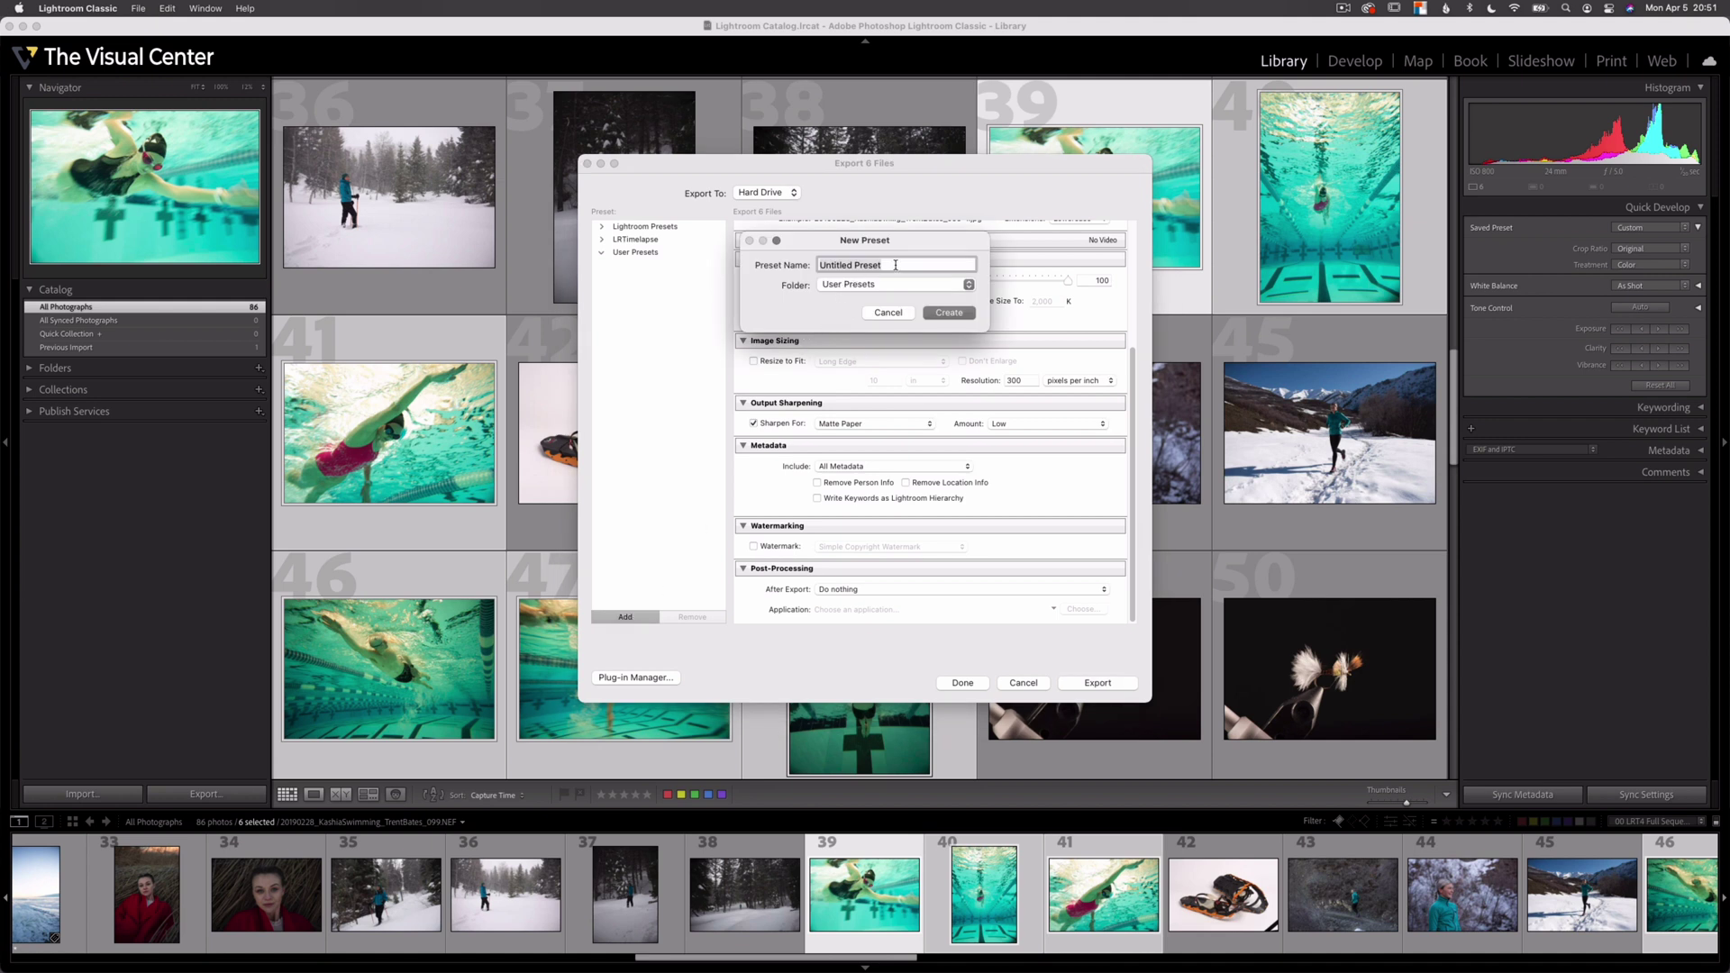
pyautogui.write('Prin')
pyautogui.click(948, 312)
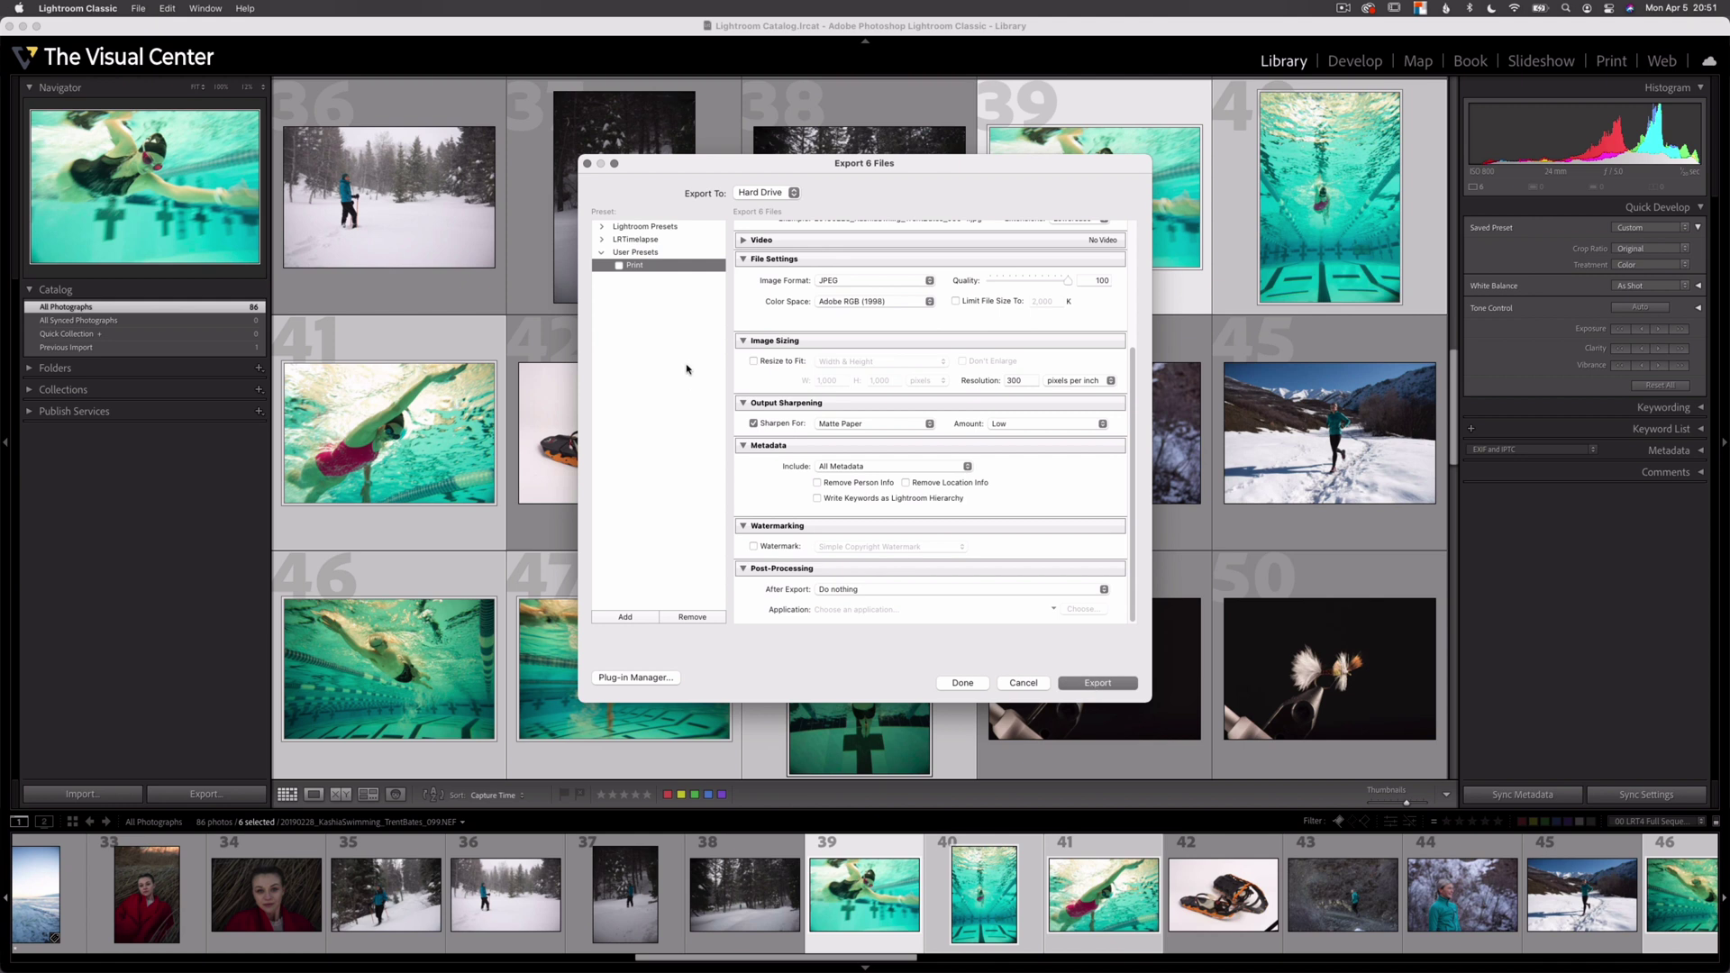
pyautogui.click(667, 342)
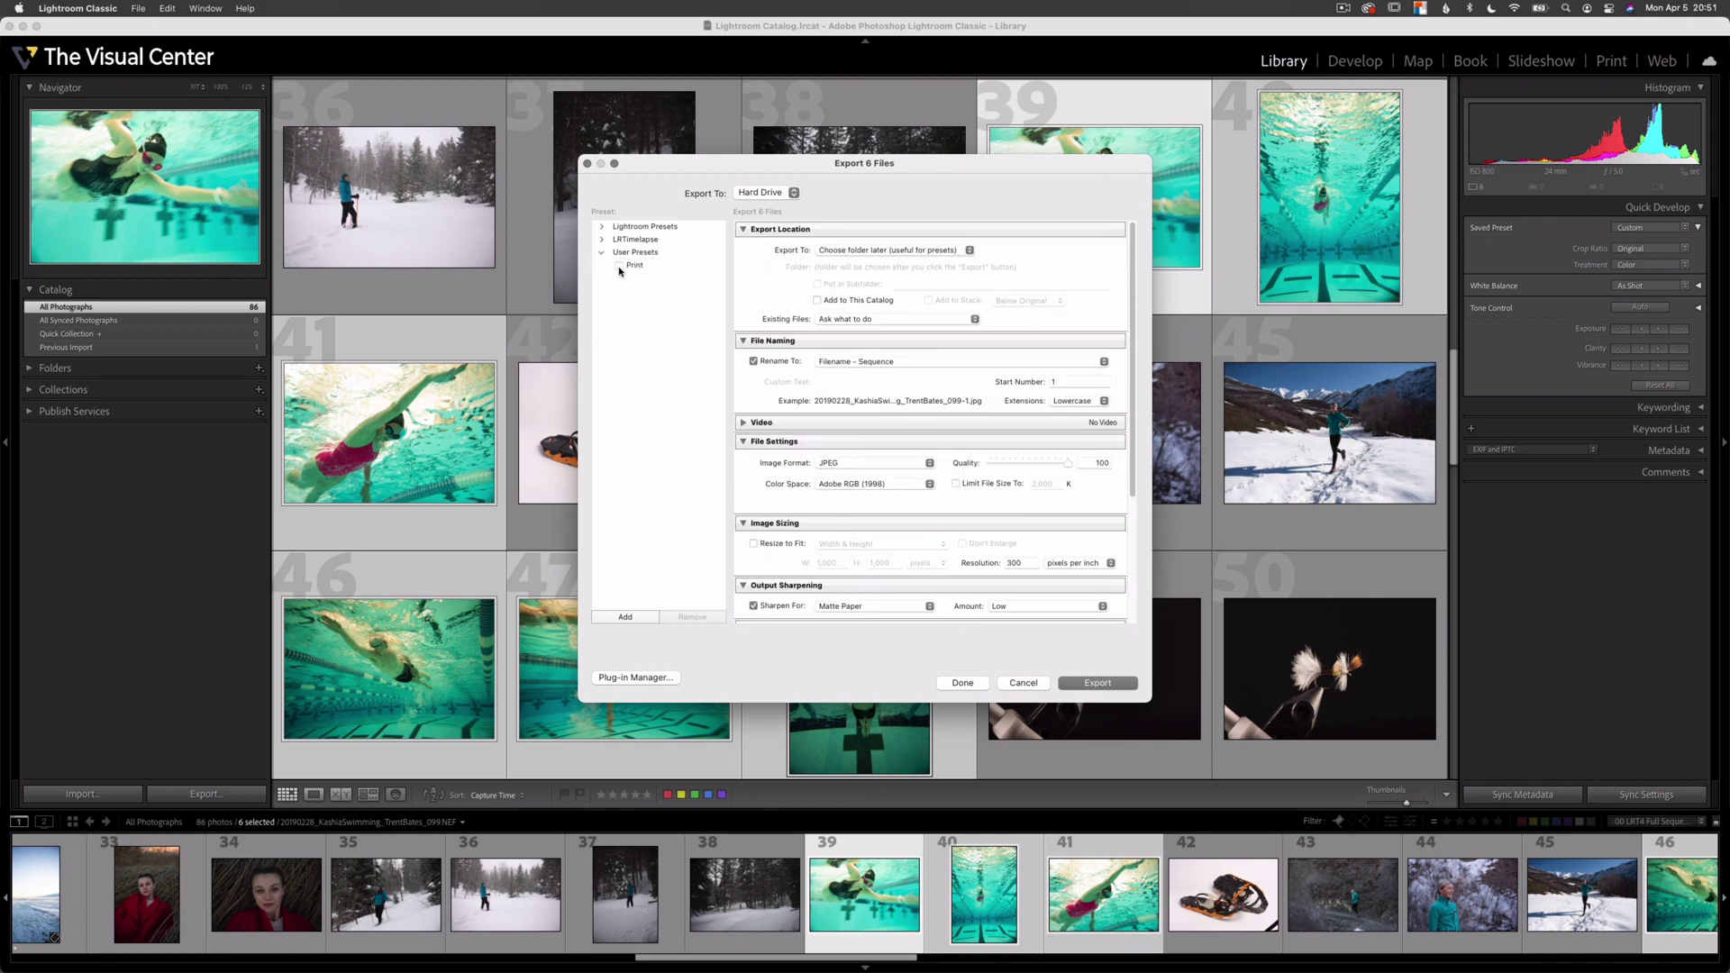
# Check the Print preset, review its settings and start a batch export with it
pyautogui.click(619, 265)
pyautogui.scroll(-3, 886, 354)
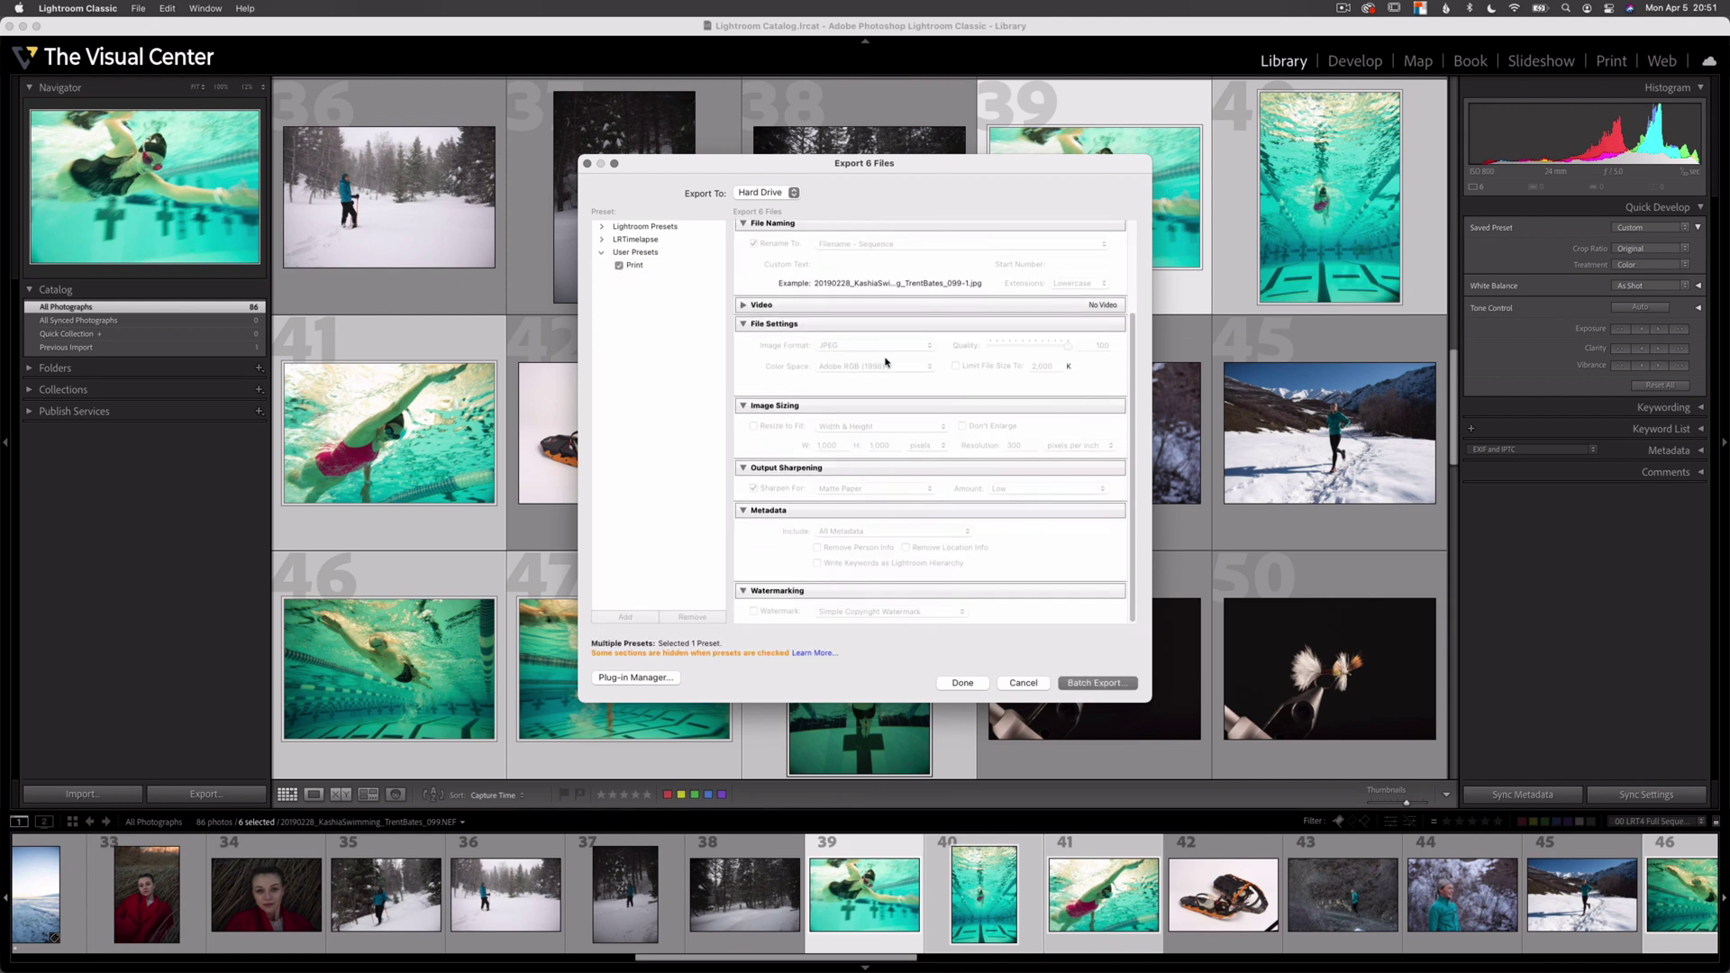
pyautogui.scroll(3, 886, 358)
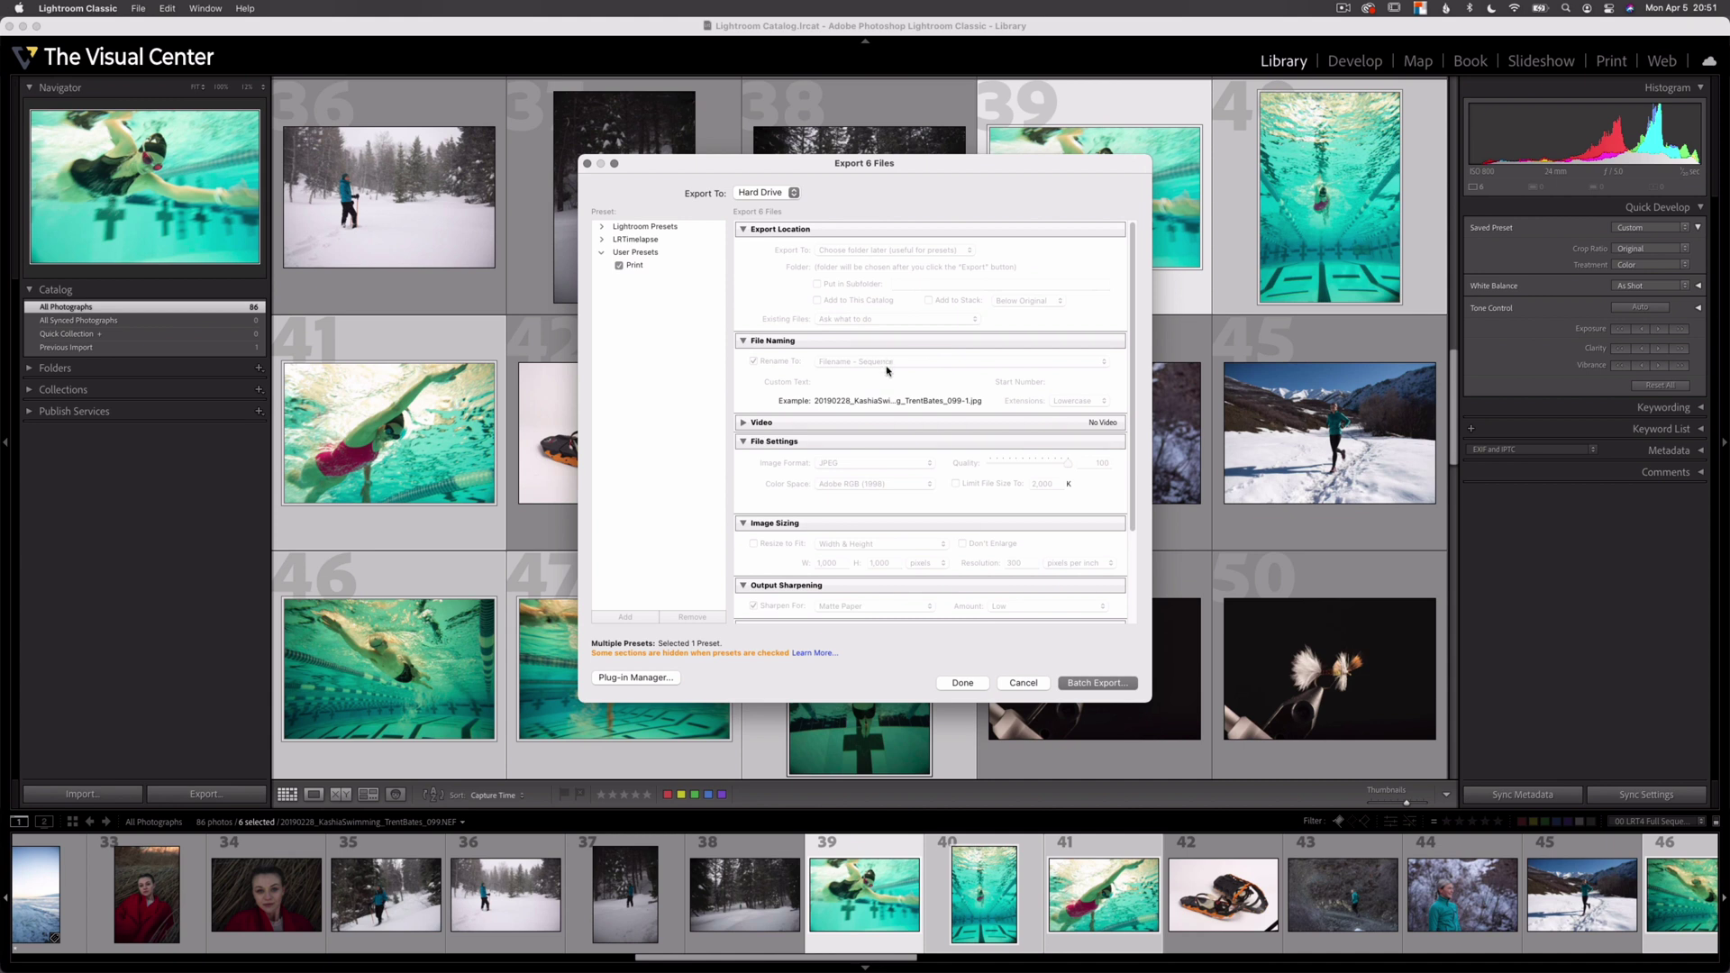
pyautogui.click(1099, 683)
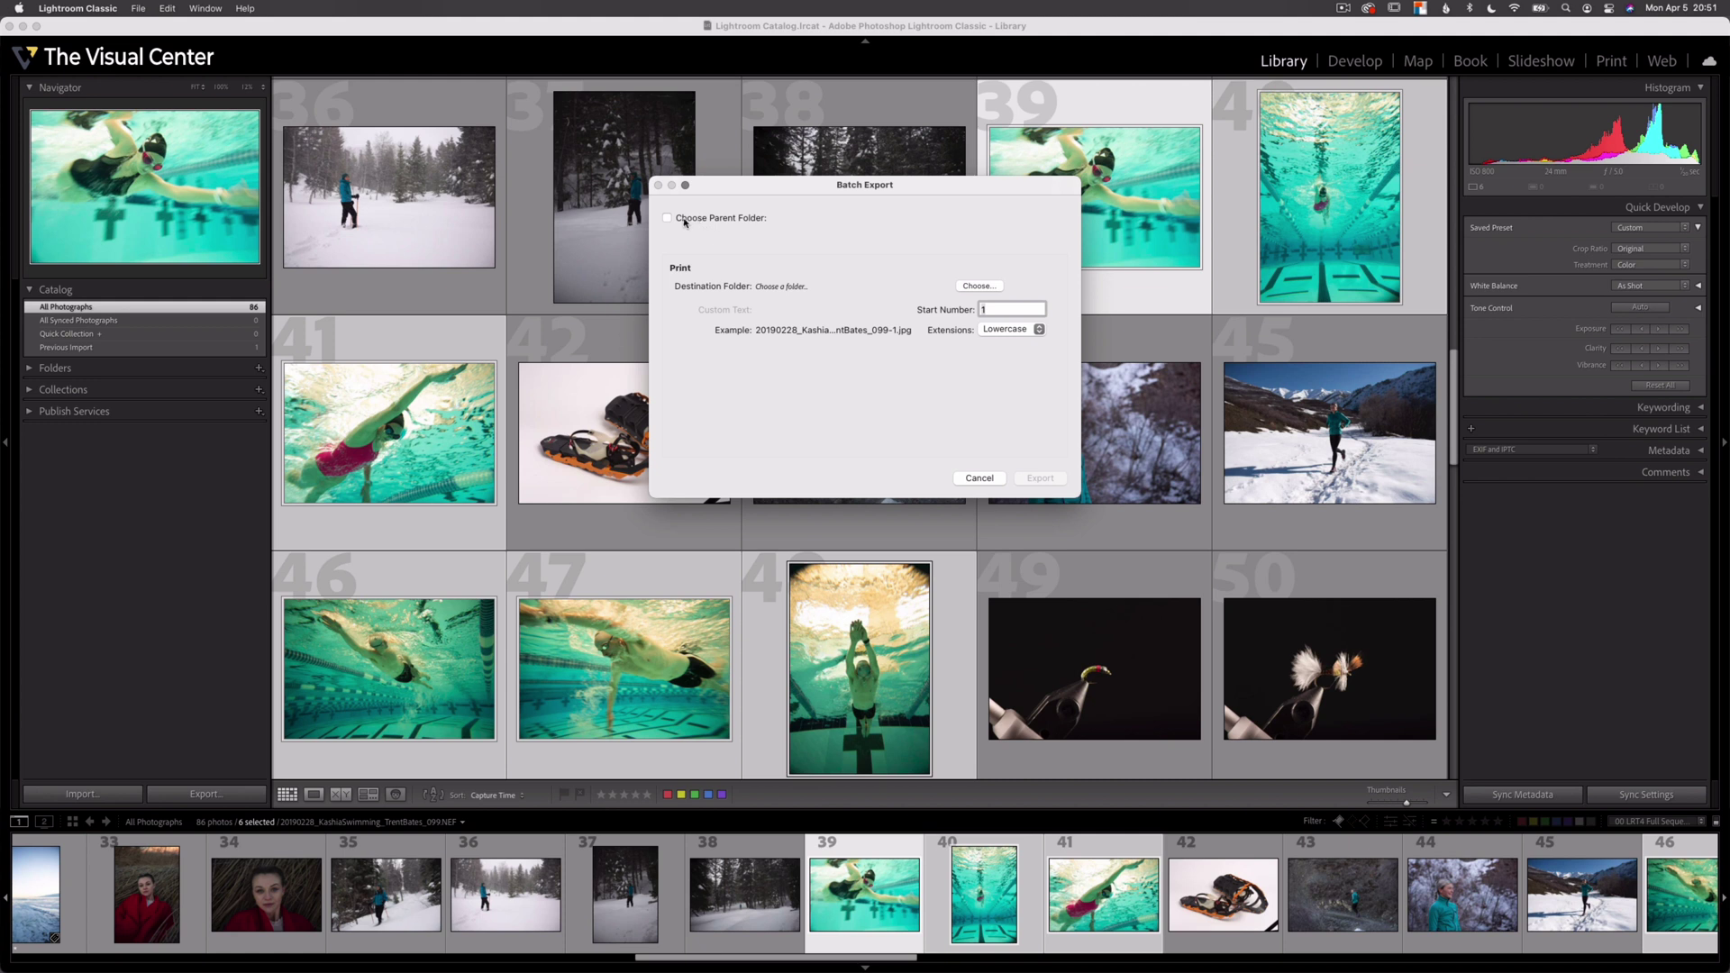
# Create a Print folder inside the desktop's Swim folder as the batch destination and export the photos with start number 1
pyautogui.click(975, 288)
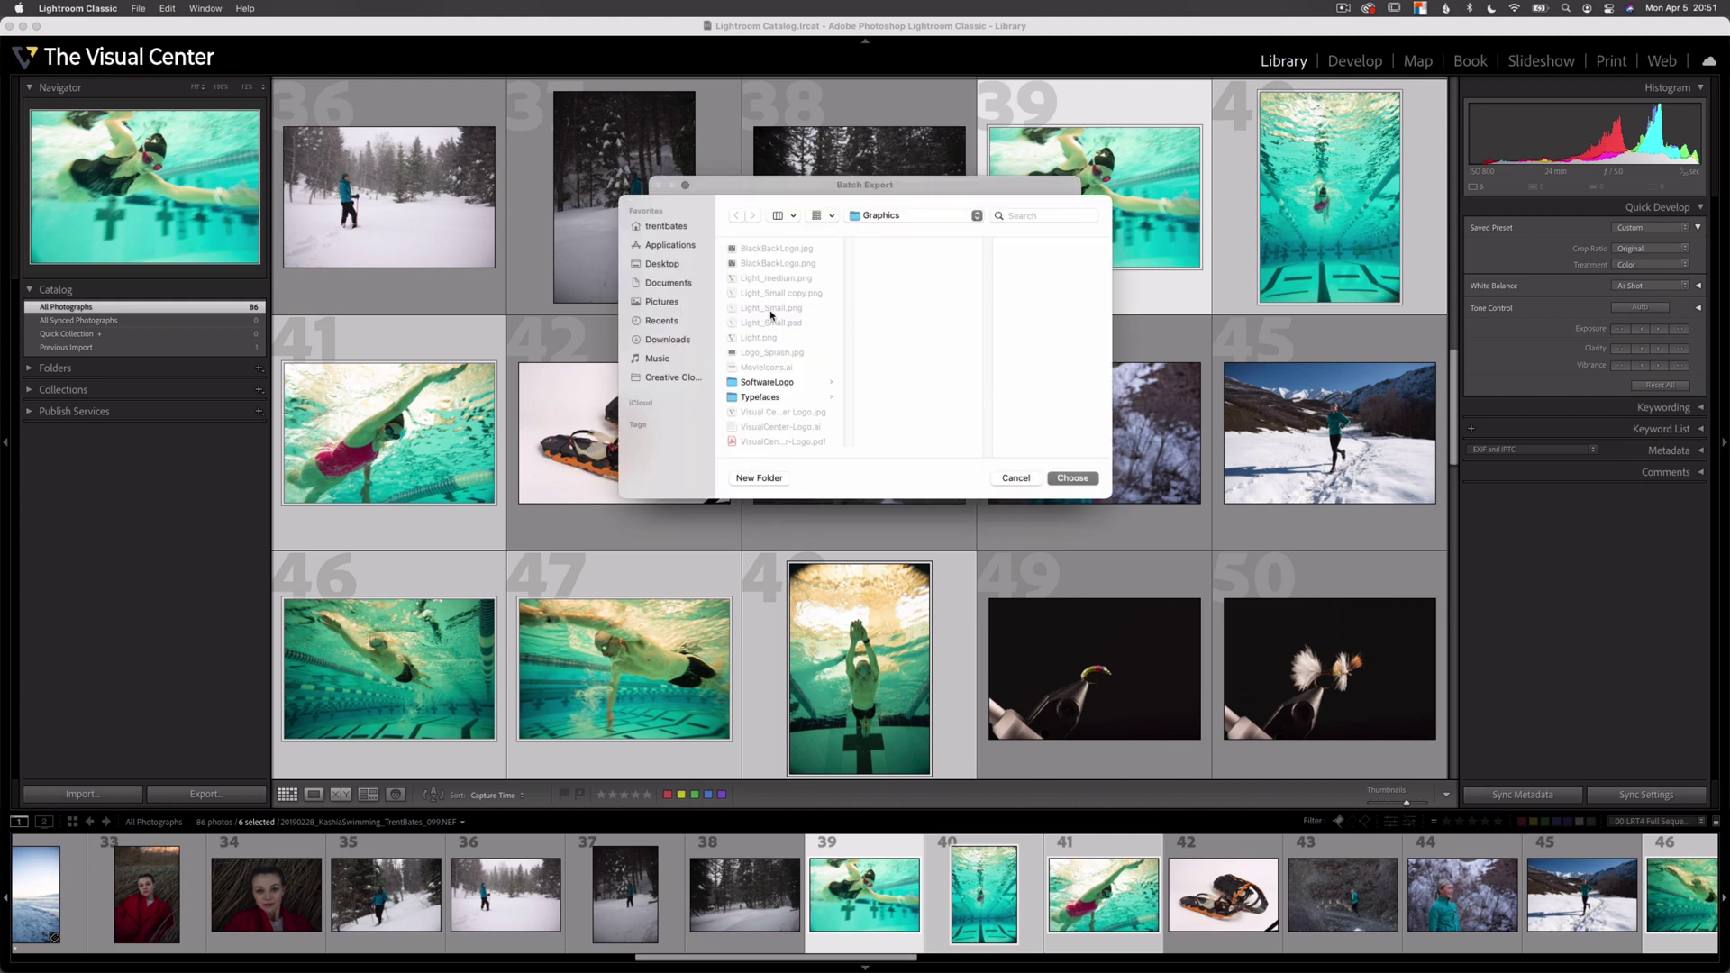
pyautogui.click(663, 264)
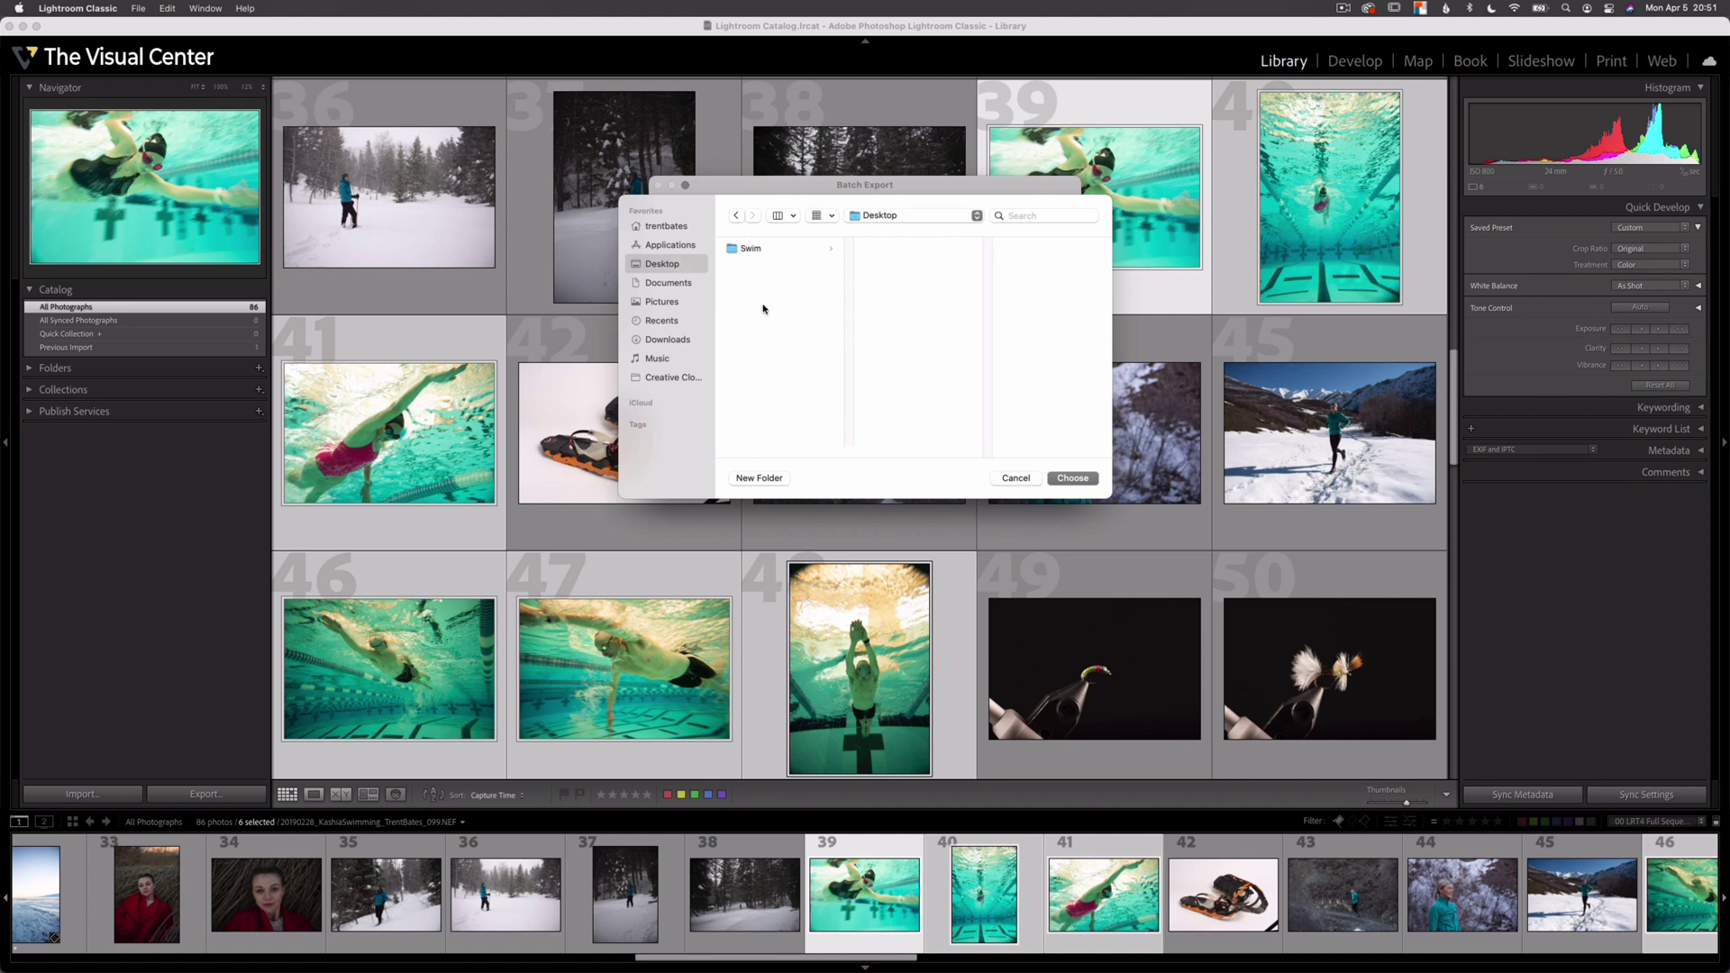
pyautogui.click(746, 249)
pyautogui.click(760, 477)
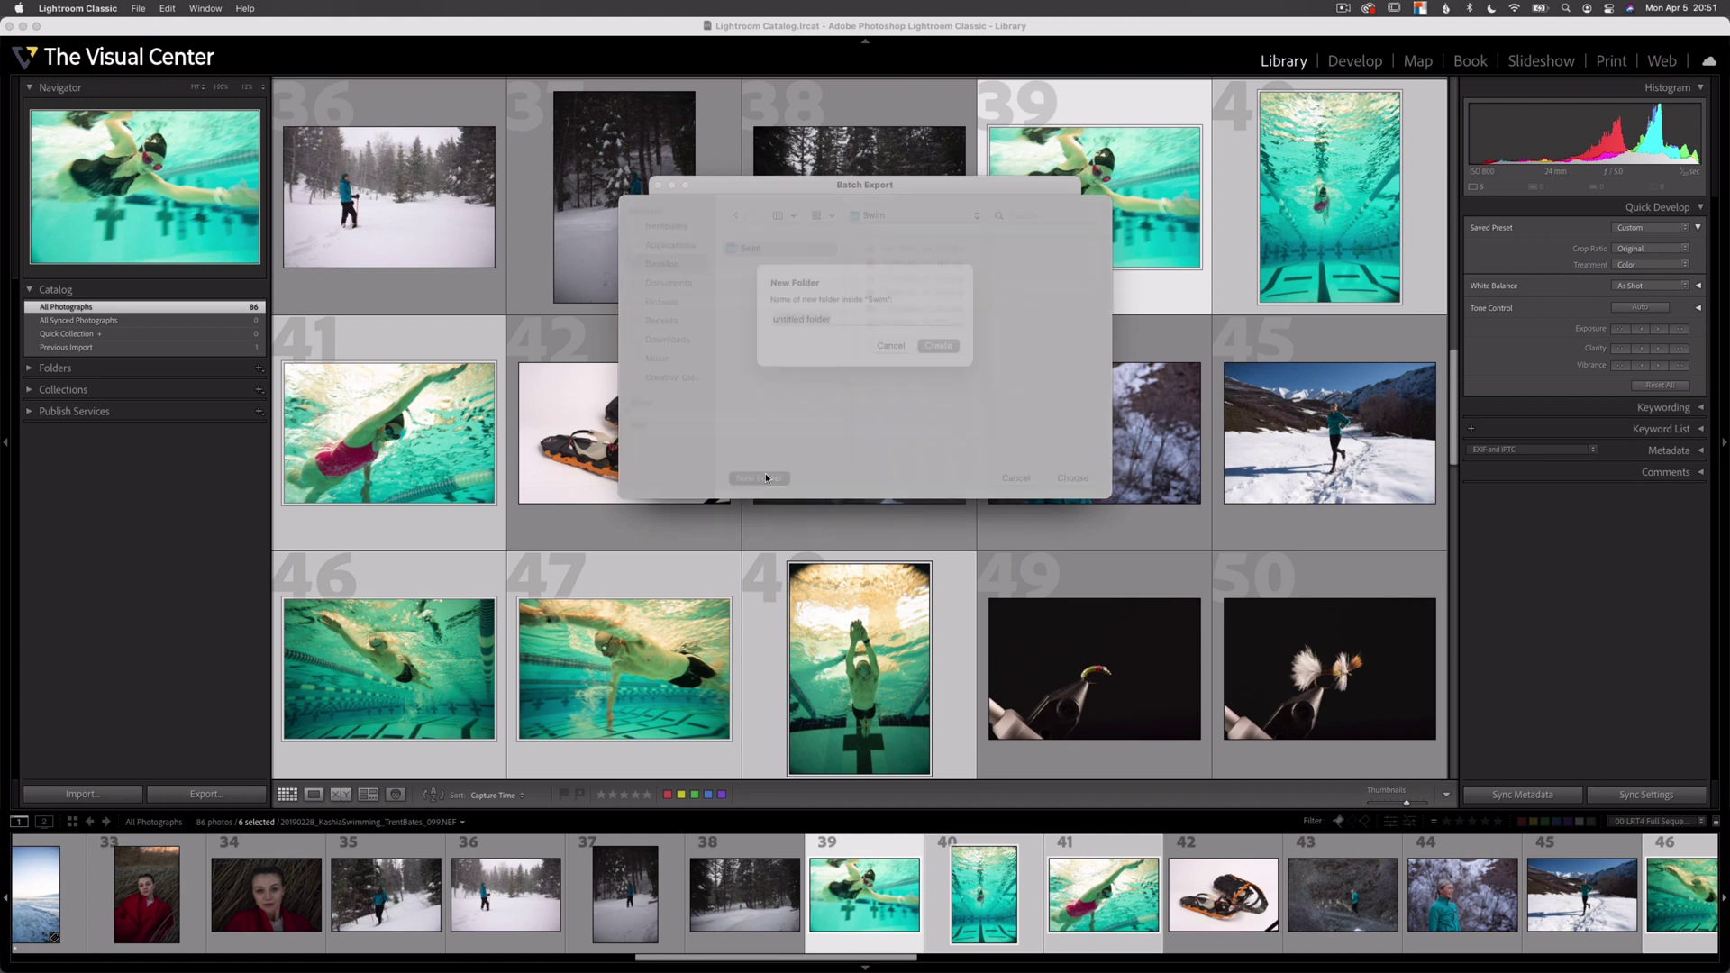
pyautogui.write('Print')
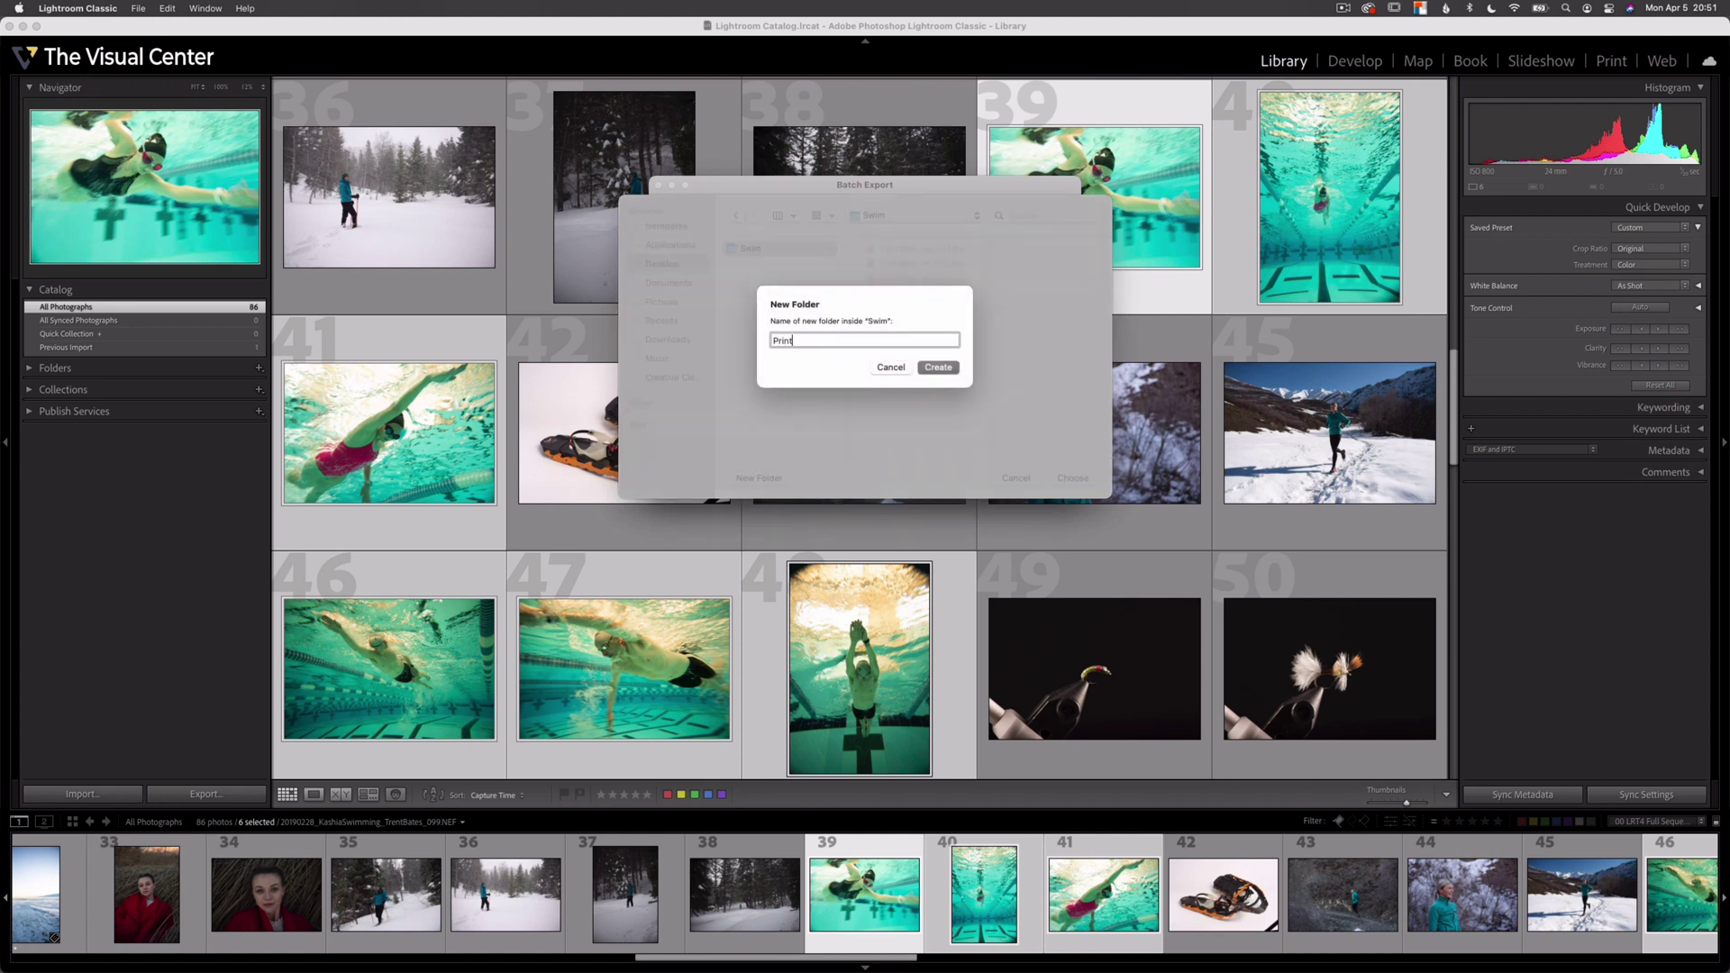
pyautogui.click(938, 370)
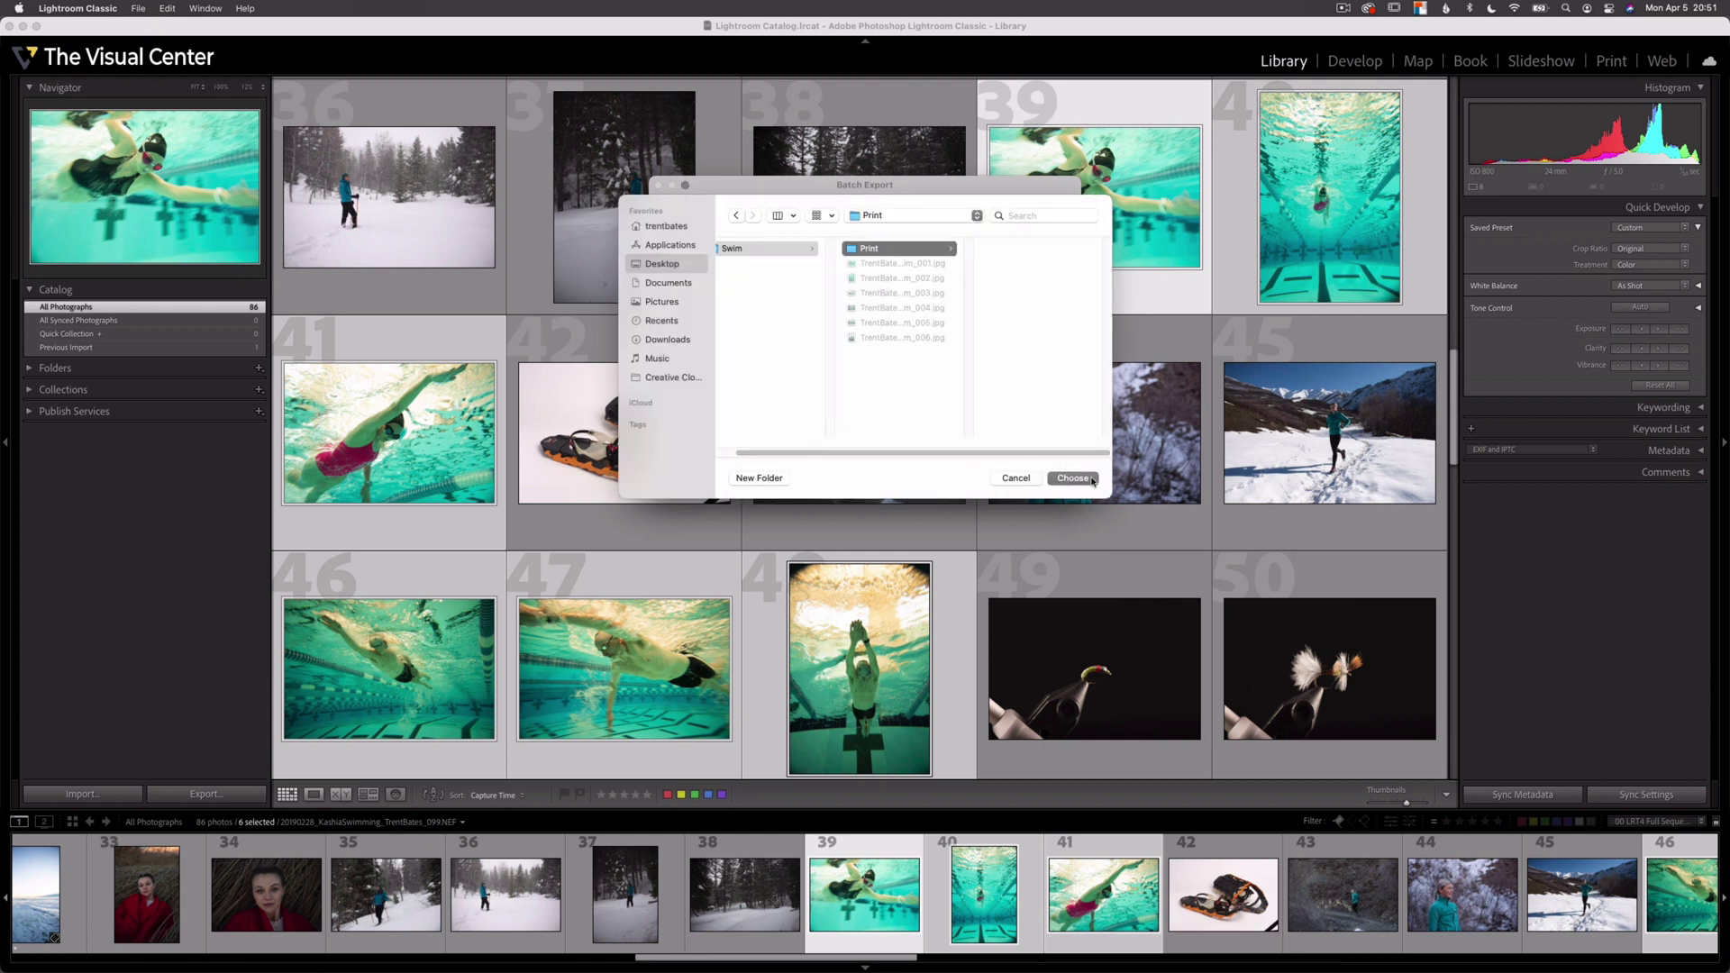
pyautogui.click(1073, 477)
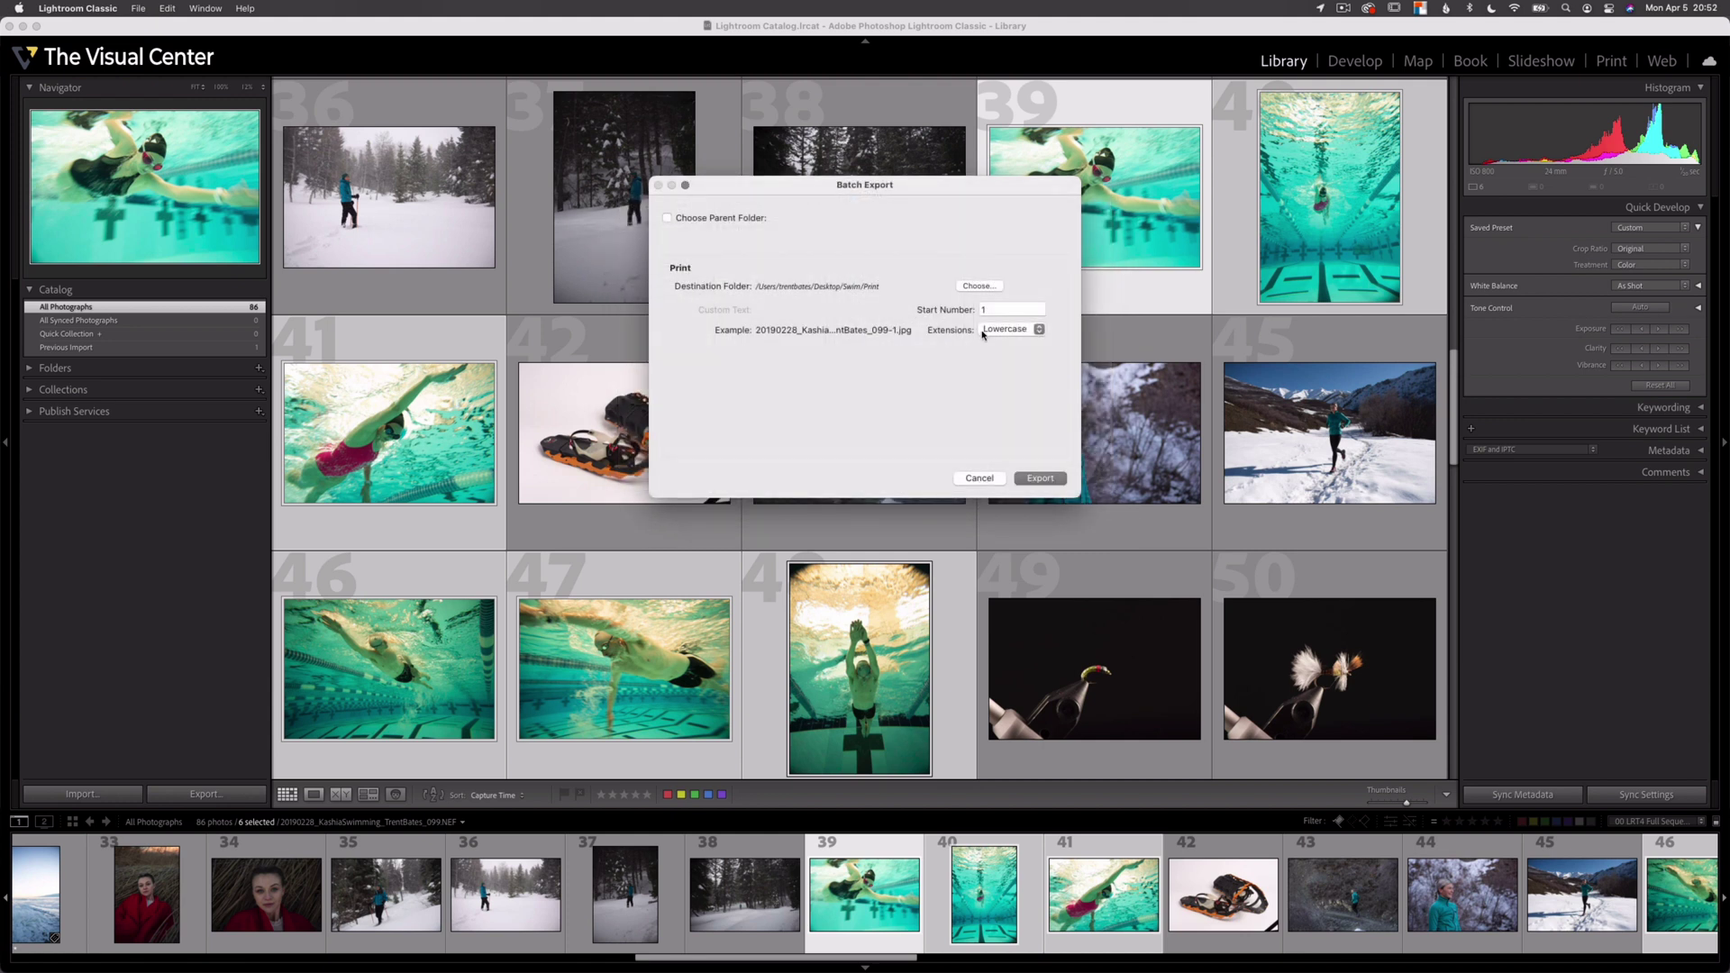
pyautogui.click(1003, 309)
pyautogui.click(1039, 478)
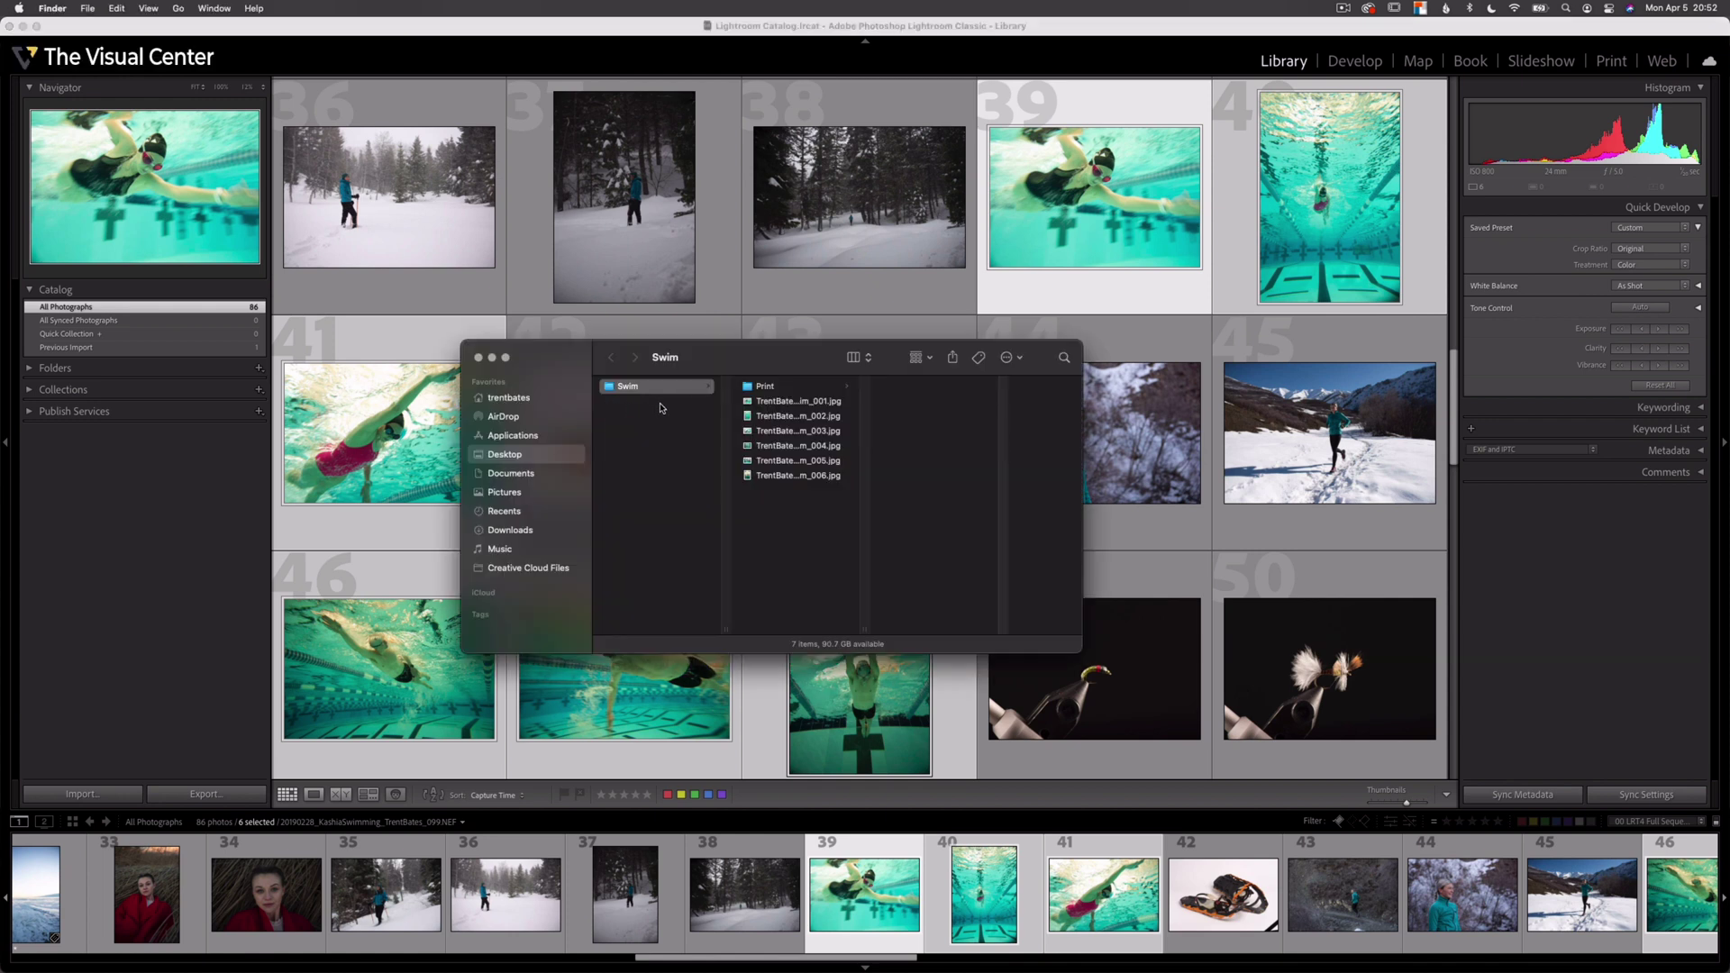
# In Finder, open the Print folder inside Swim and preview the exported photos one after another
pyautogui.click(757, 387)
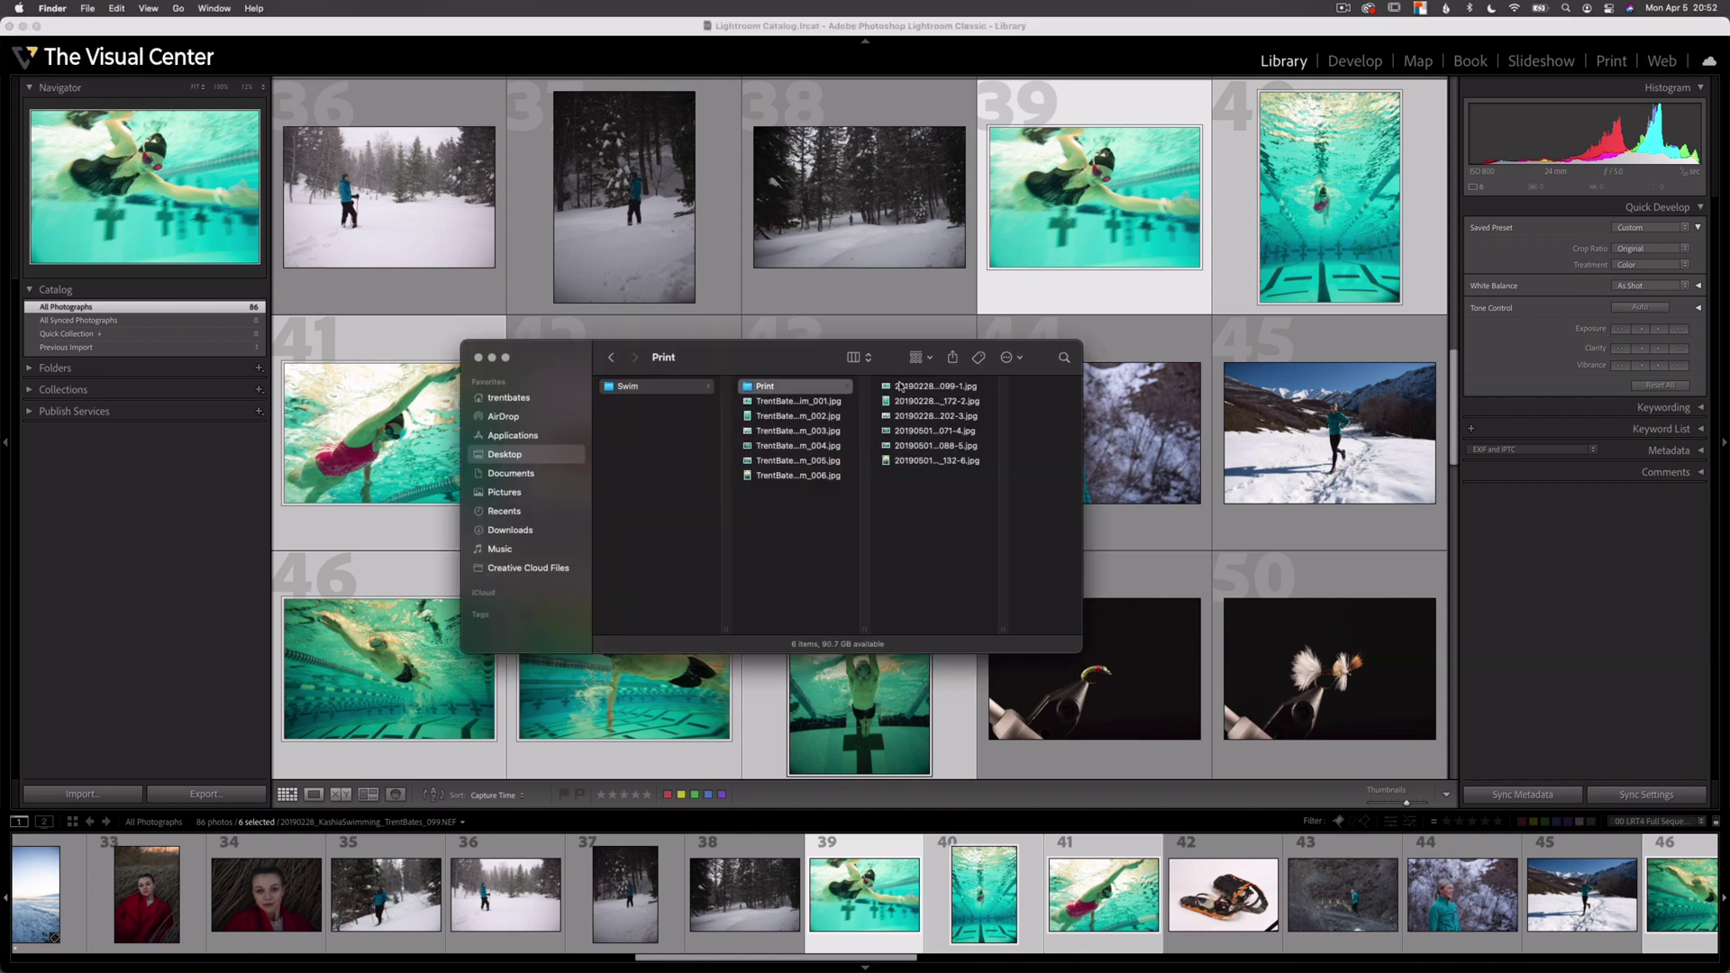
pyautogui.click(930, 388)
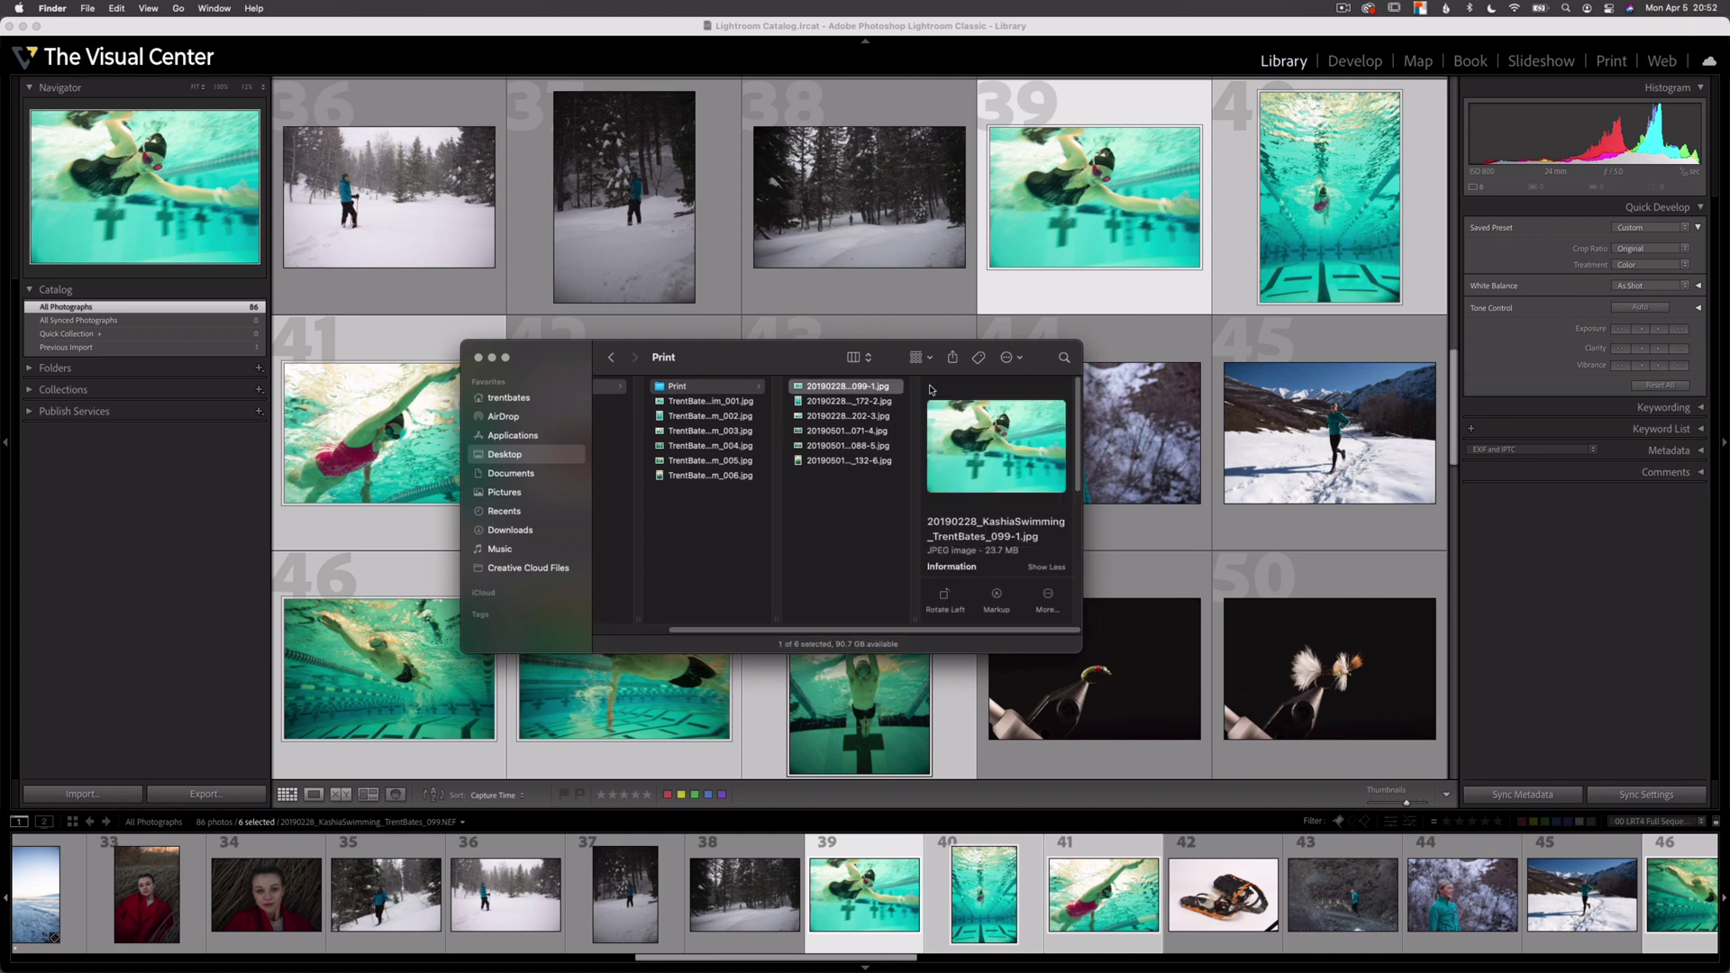
pyautogui.press('Down')
pyautogui.press('Down')
pyautogui.press('Down')
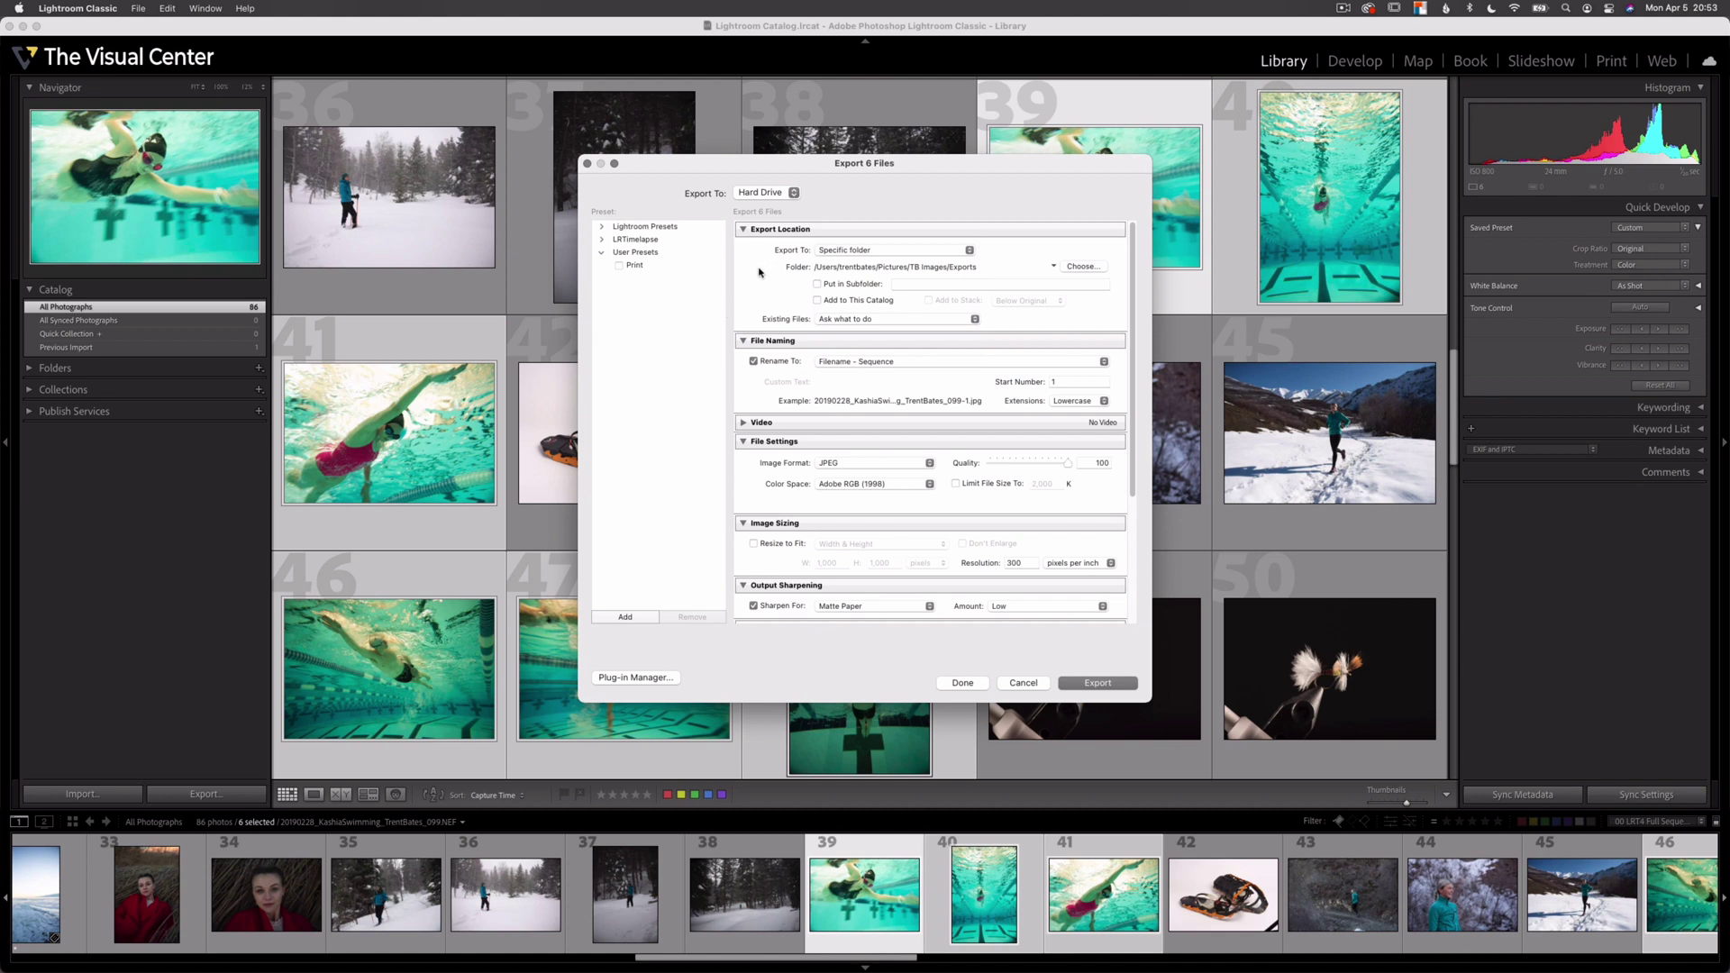
# Back in Lightroom's export settings, set the destination to Choose folder later (useful for presets) and the color space to sRGB
pyautogui.click(913, 251)
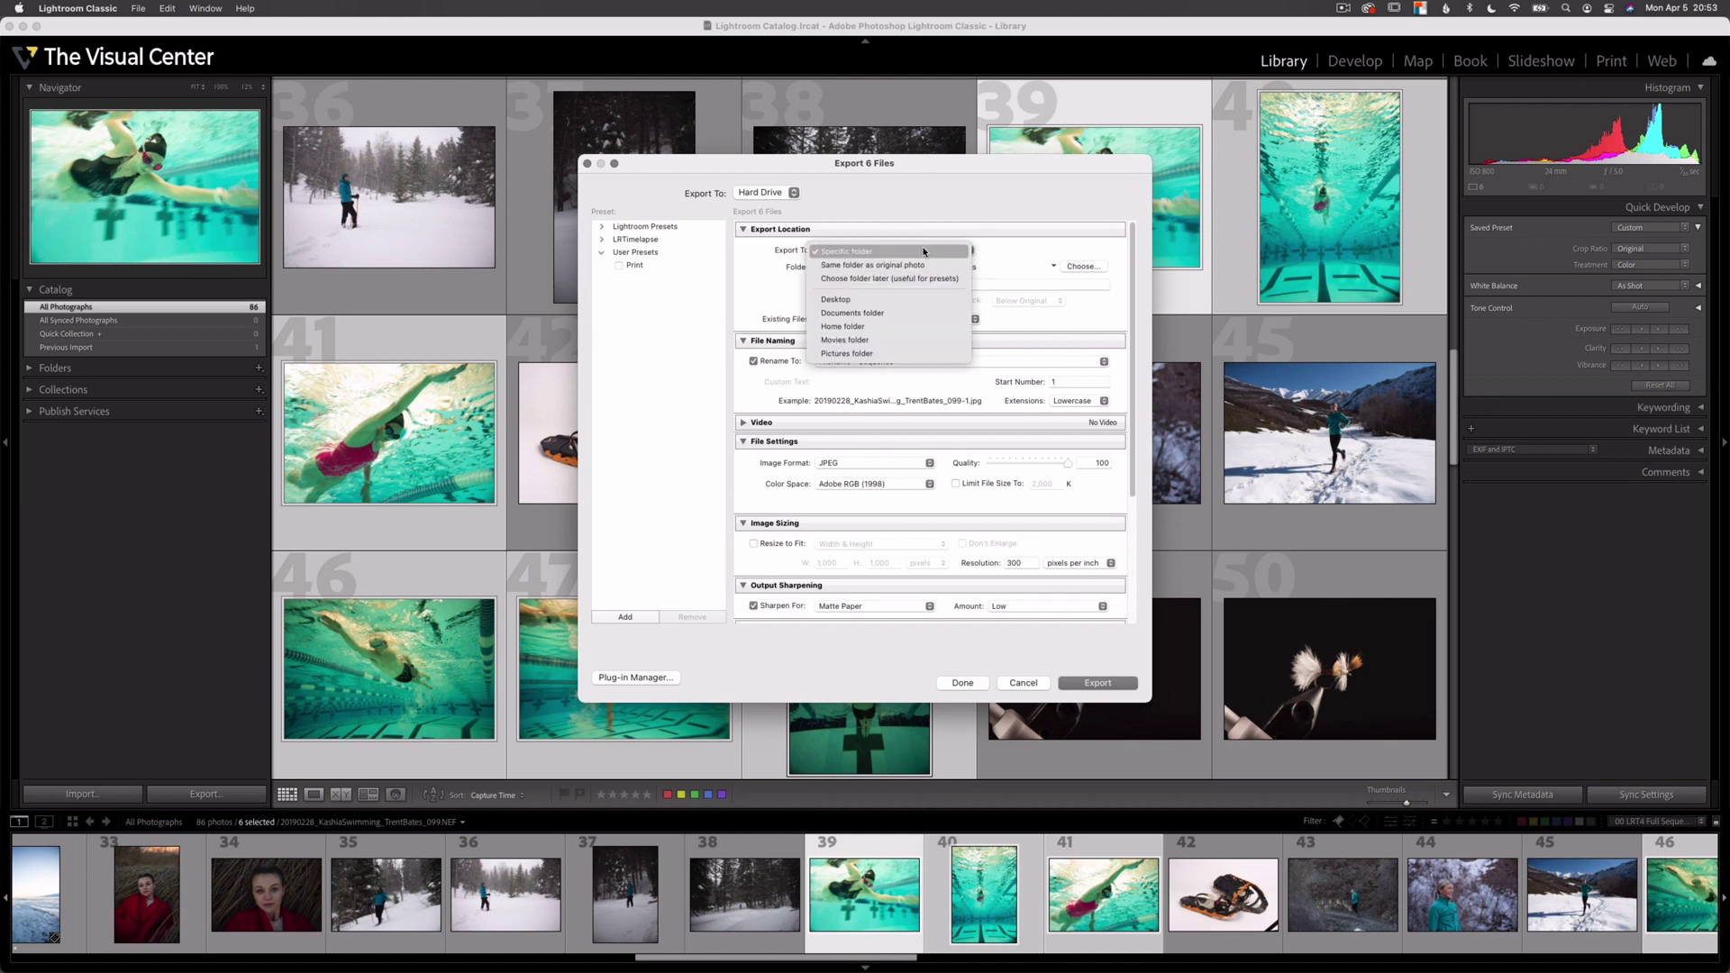
pyautogui.click(913, 279)
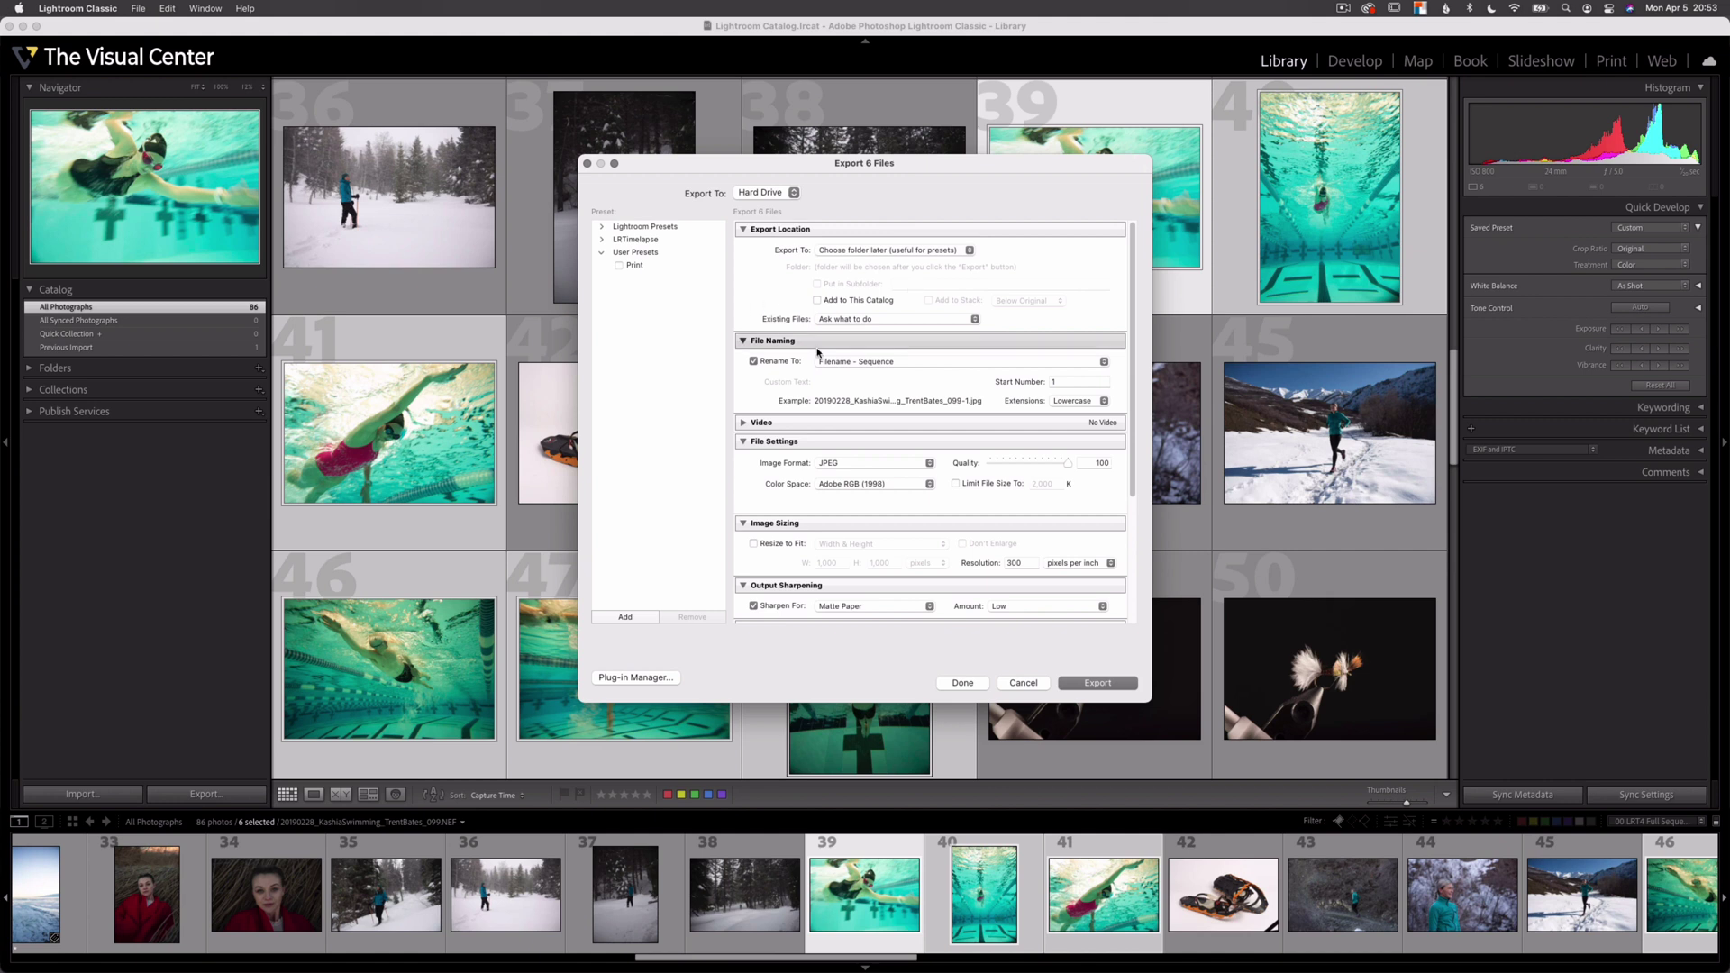
pyautogui.scroll(-3, 872, 384)
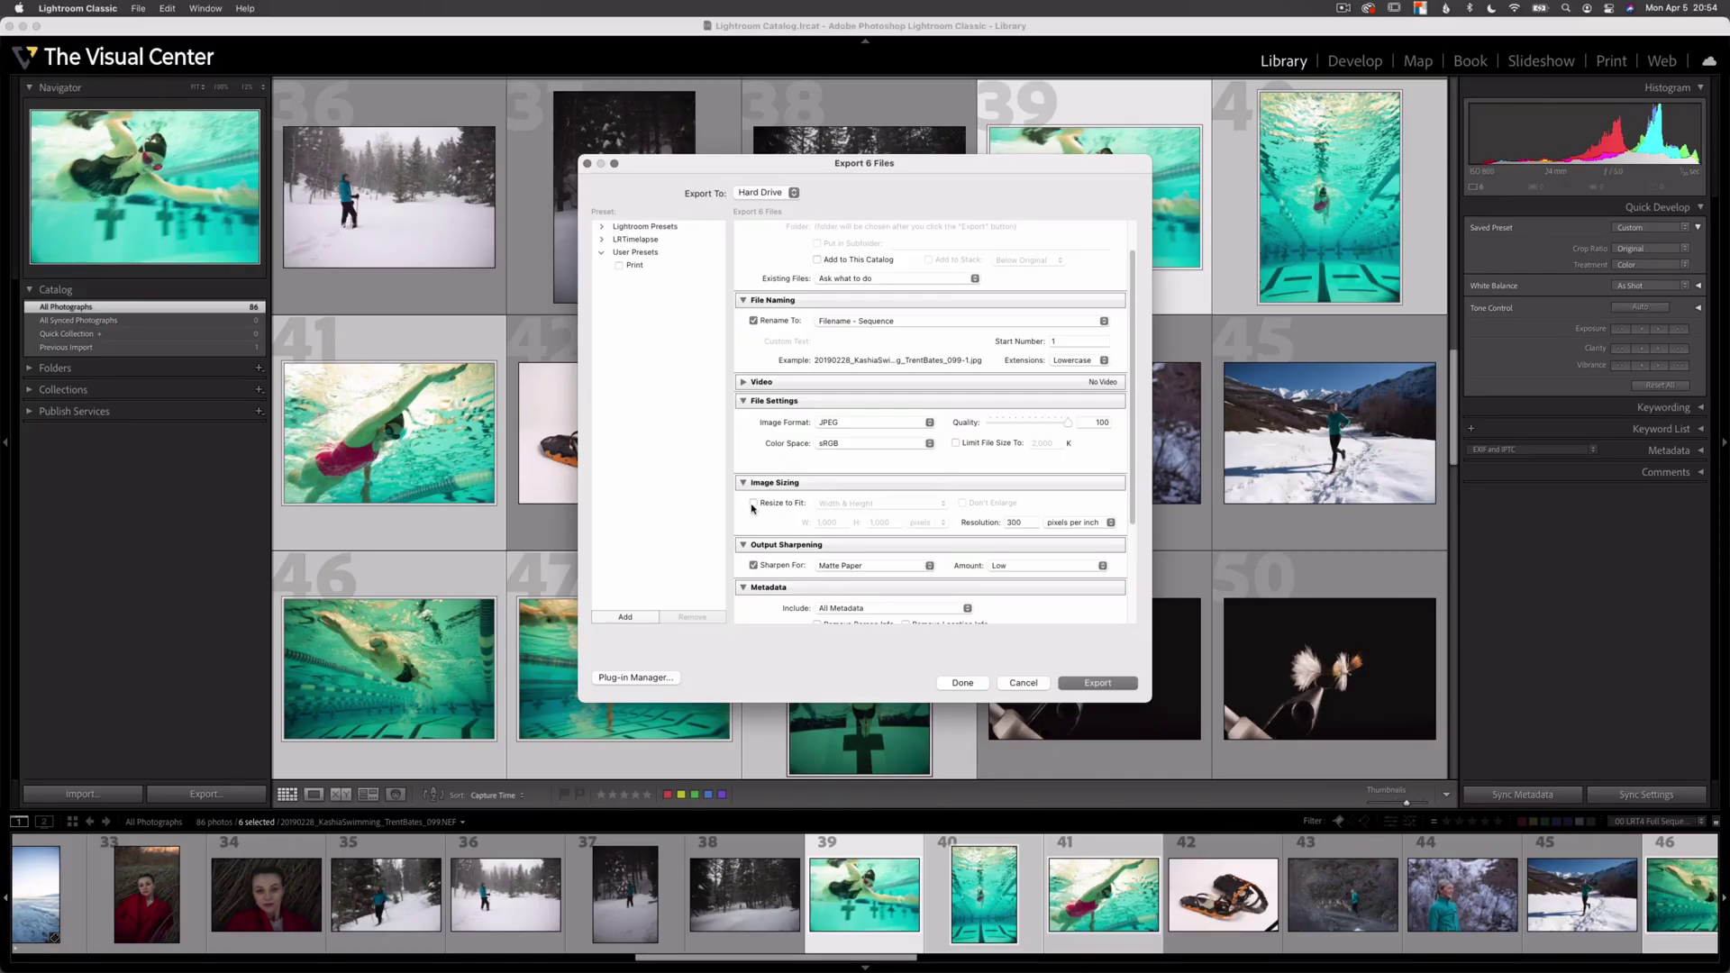
# Enable resizing to fit the Long Edge at 1500 pixels
pyautogui.click(753, 504)
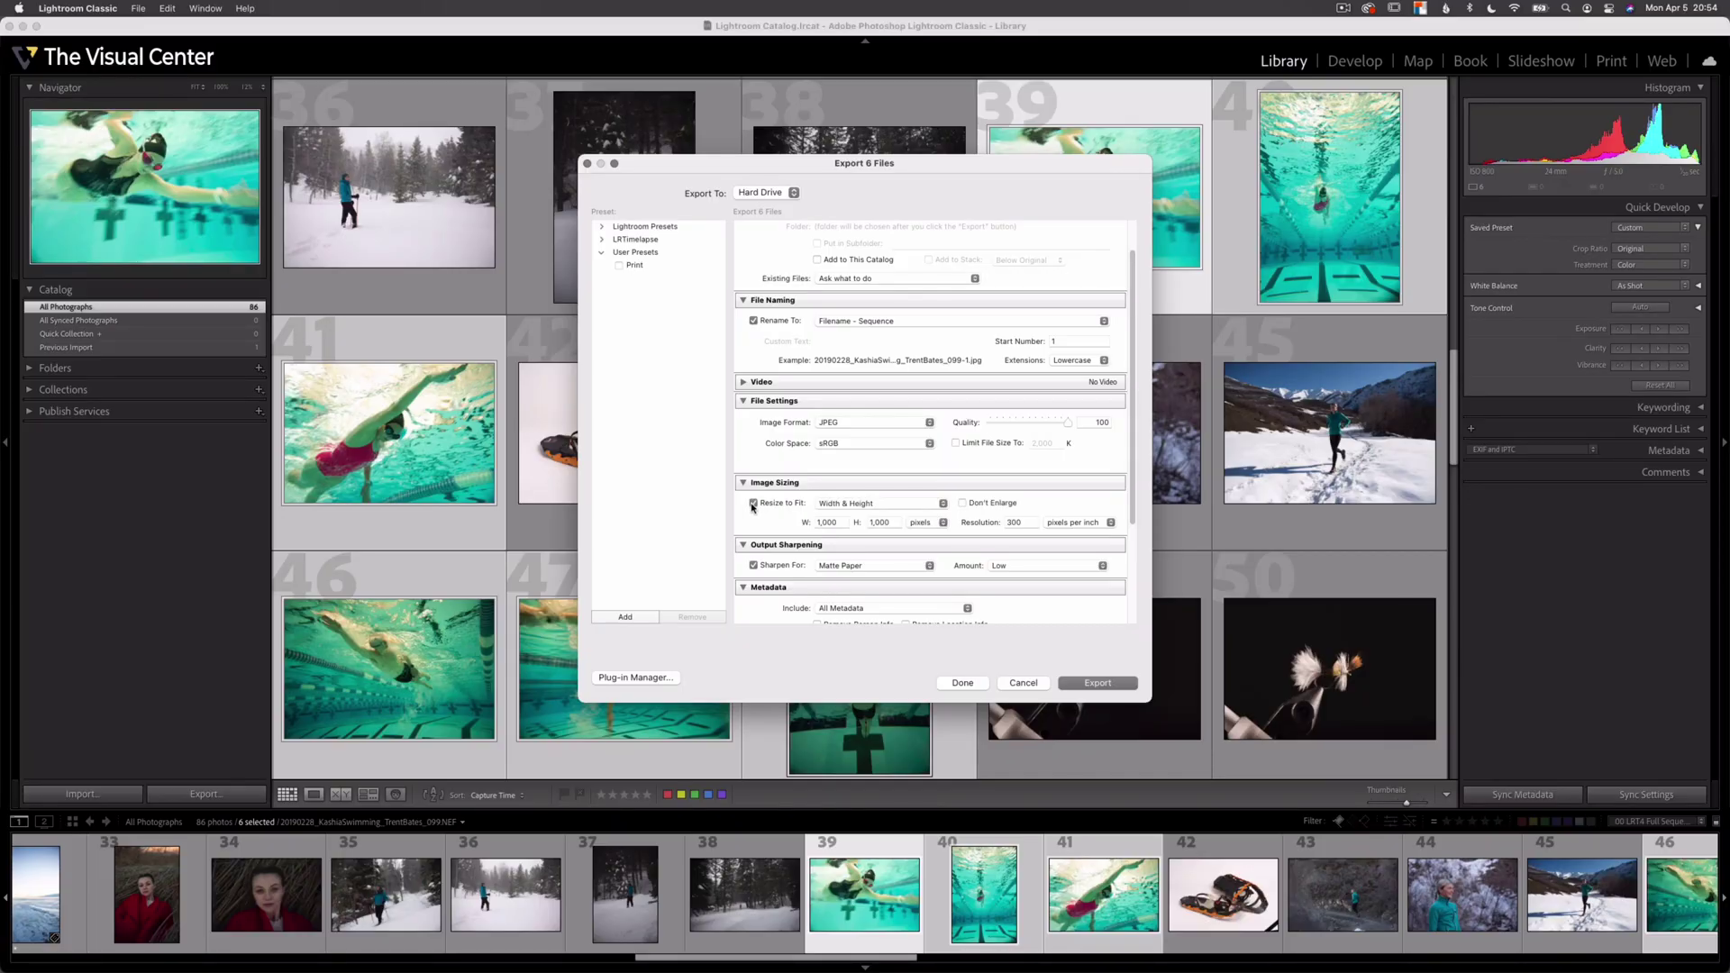
pyautogui.click(883, 502)
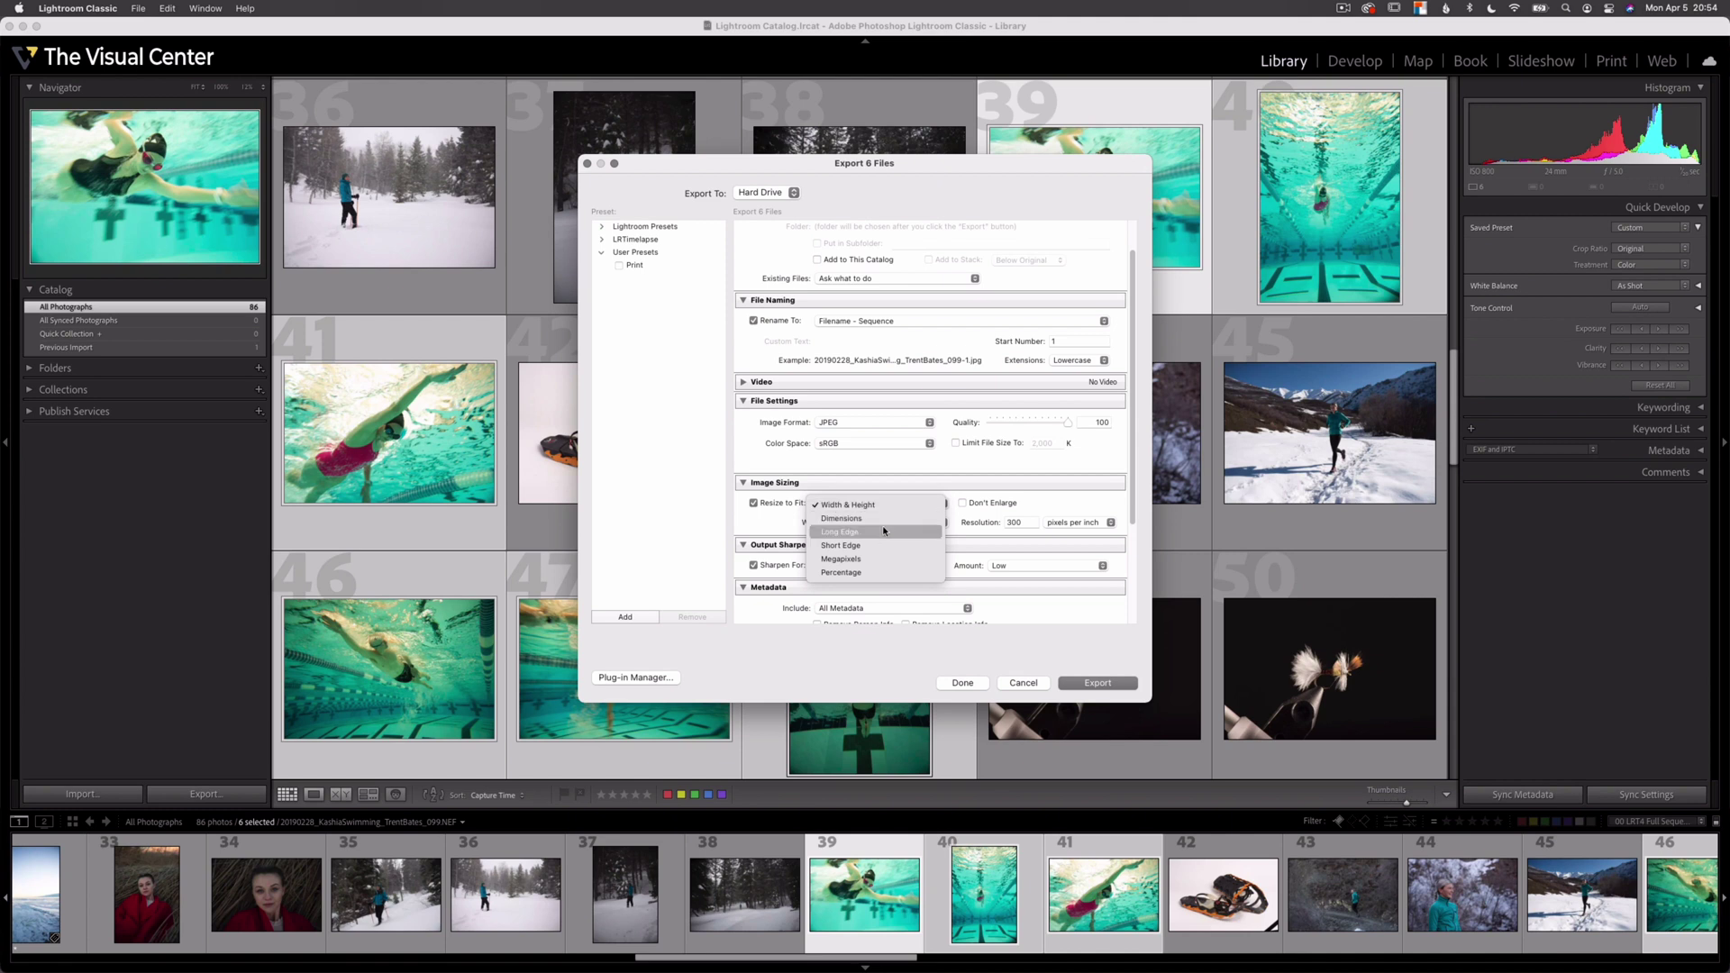
pyautogui.click(884, 532)
pyautogui.click(883, 522)
pyautogui.write('1500')
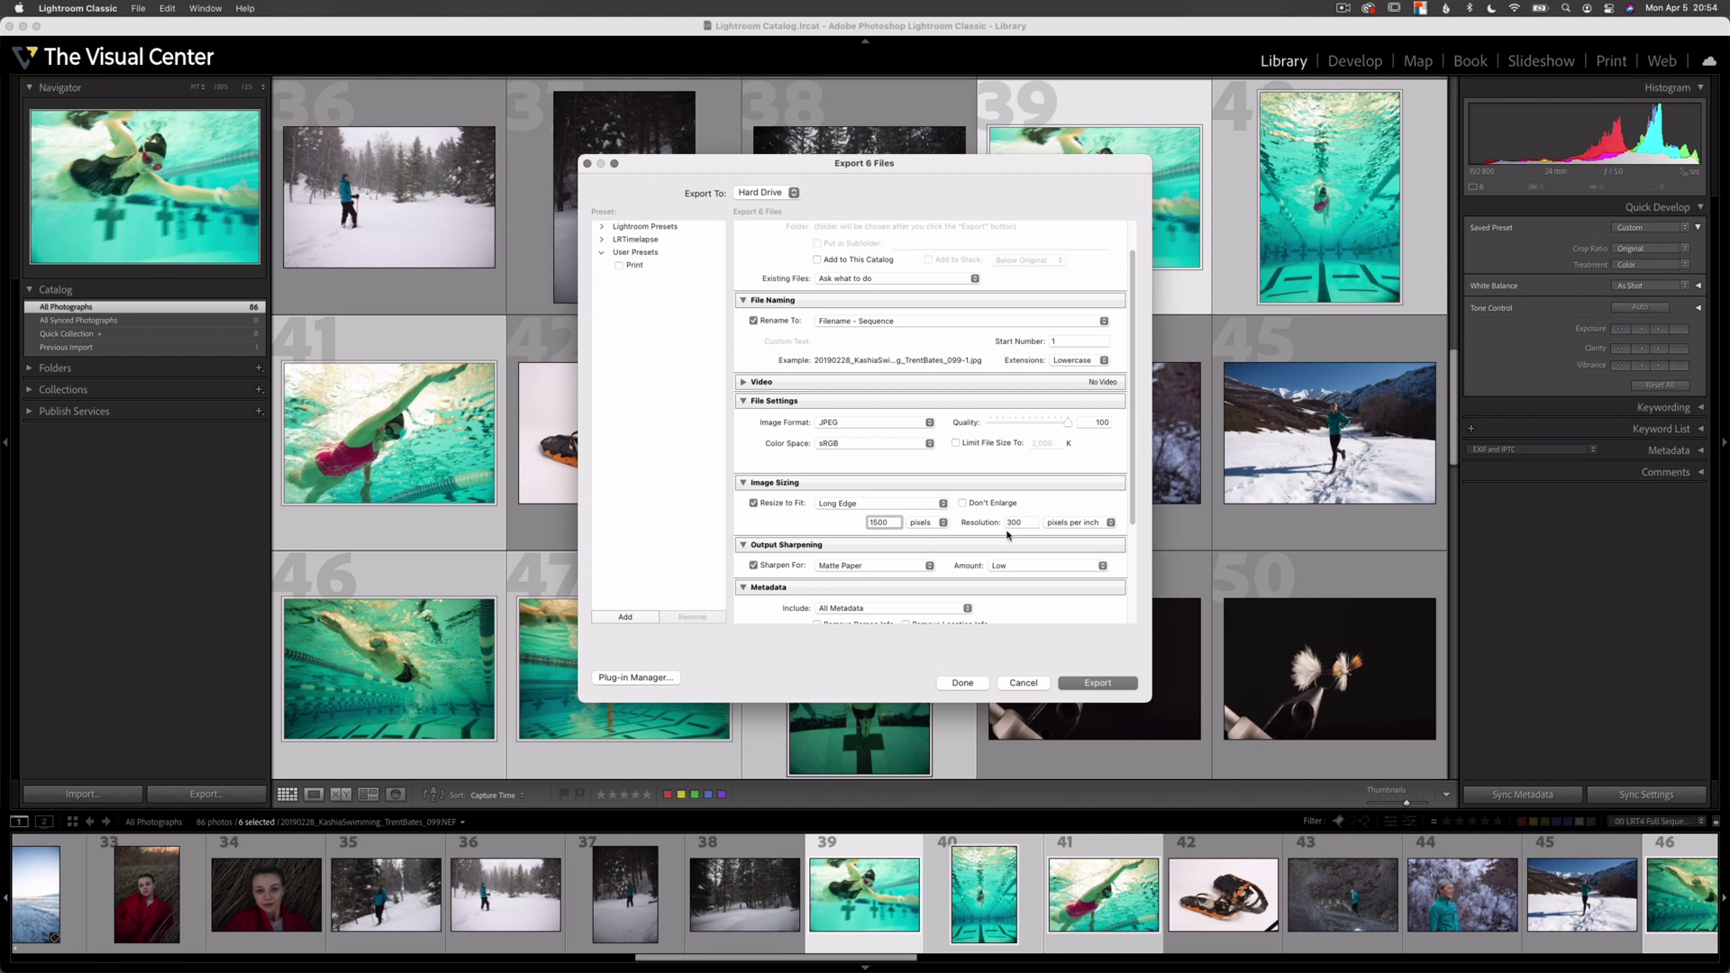
# Change the output sharpening target to Screen
pyautogui.scroll(-2, 777, 541)
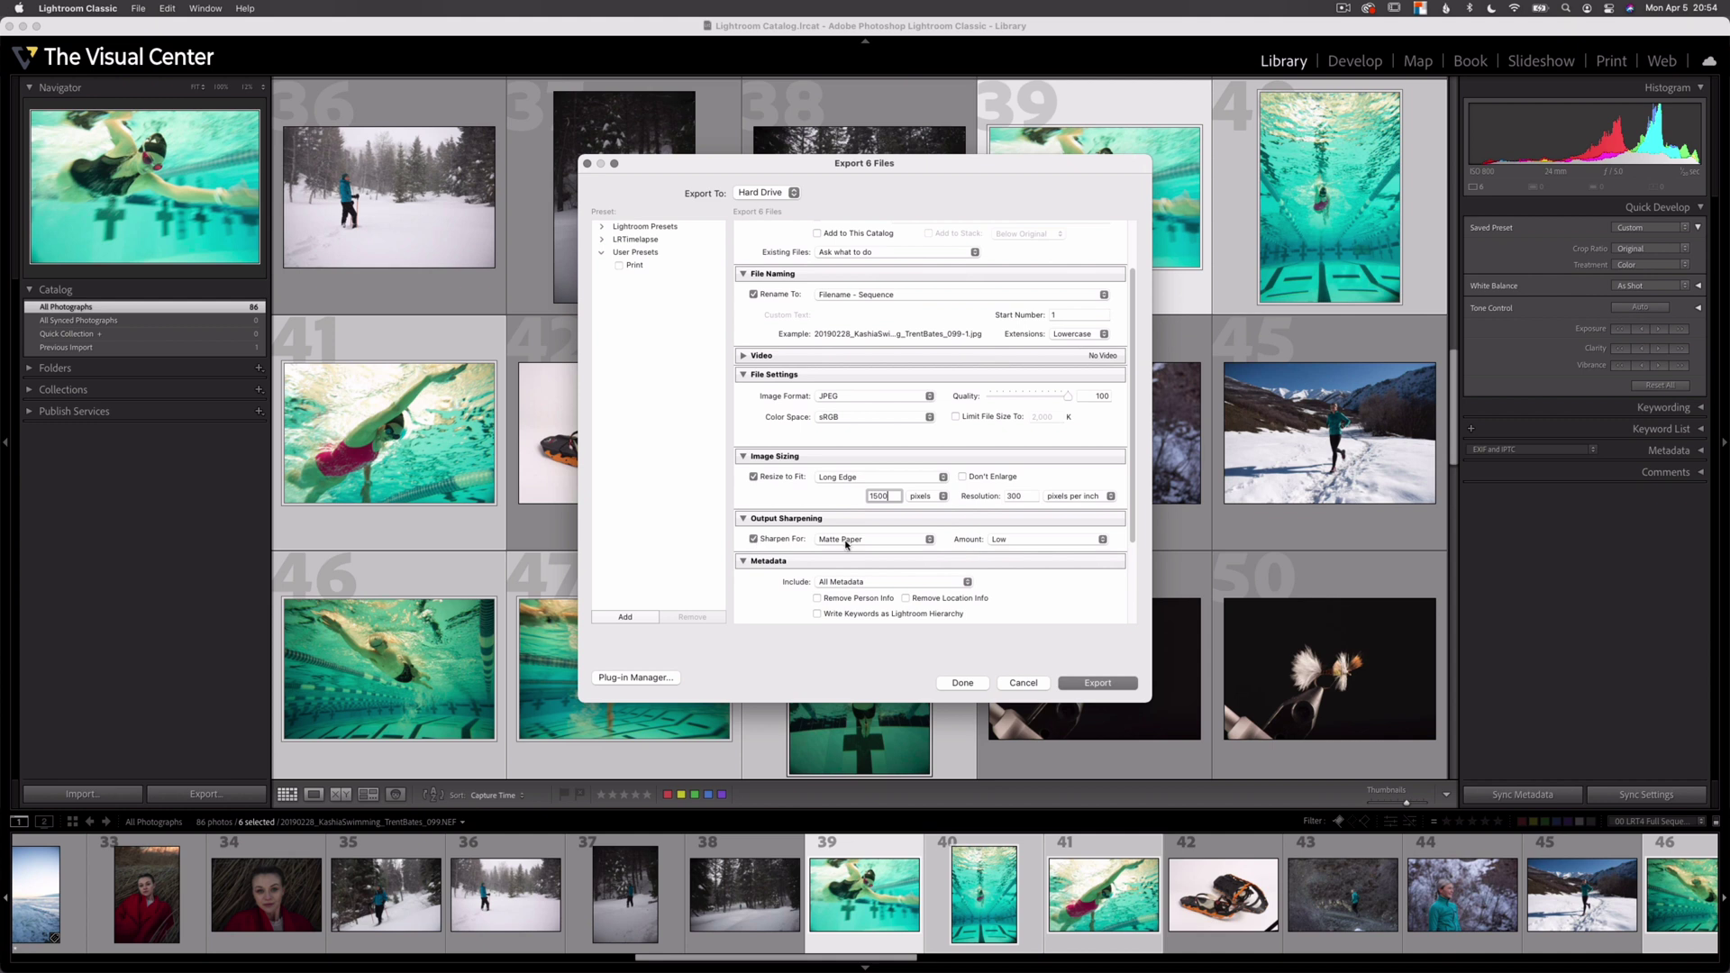
pyautogui.click(846, 544)
pyautogui.click(838, 525)
# Save the current export settings as a preset named Website in the User Presets folder
pyautogui.scroll(-5, 748, 505)
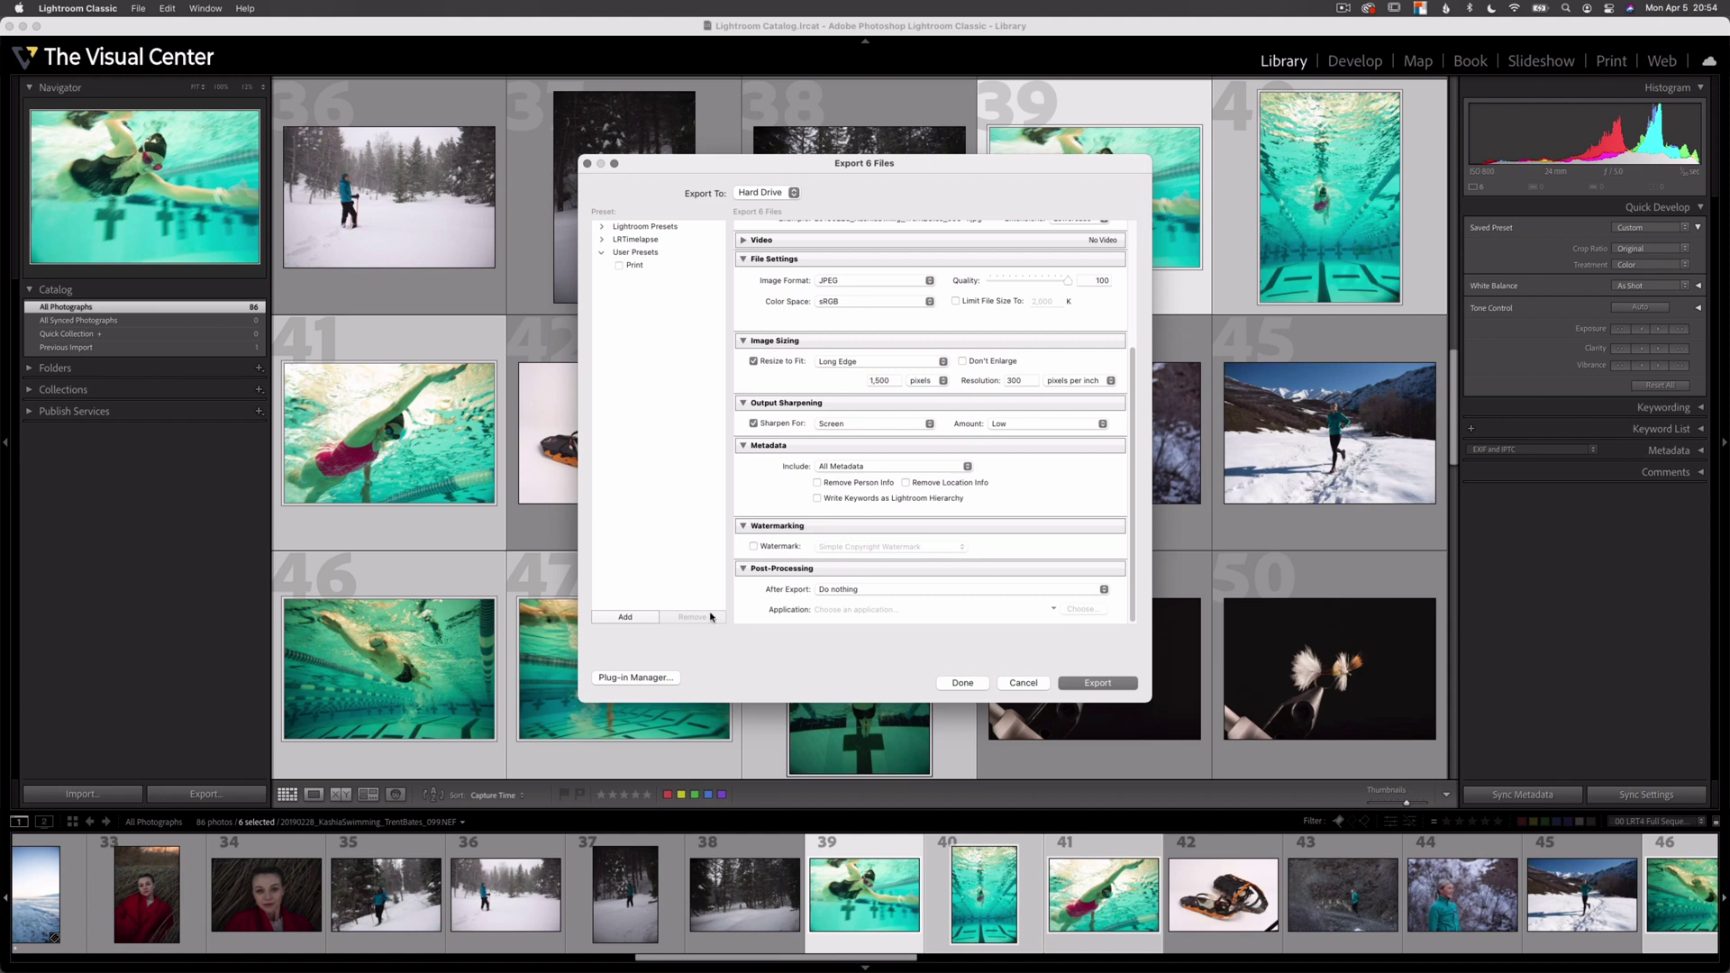
pyautogui.click(615, 620)
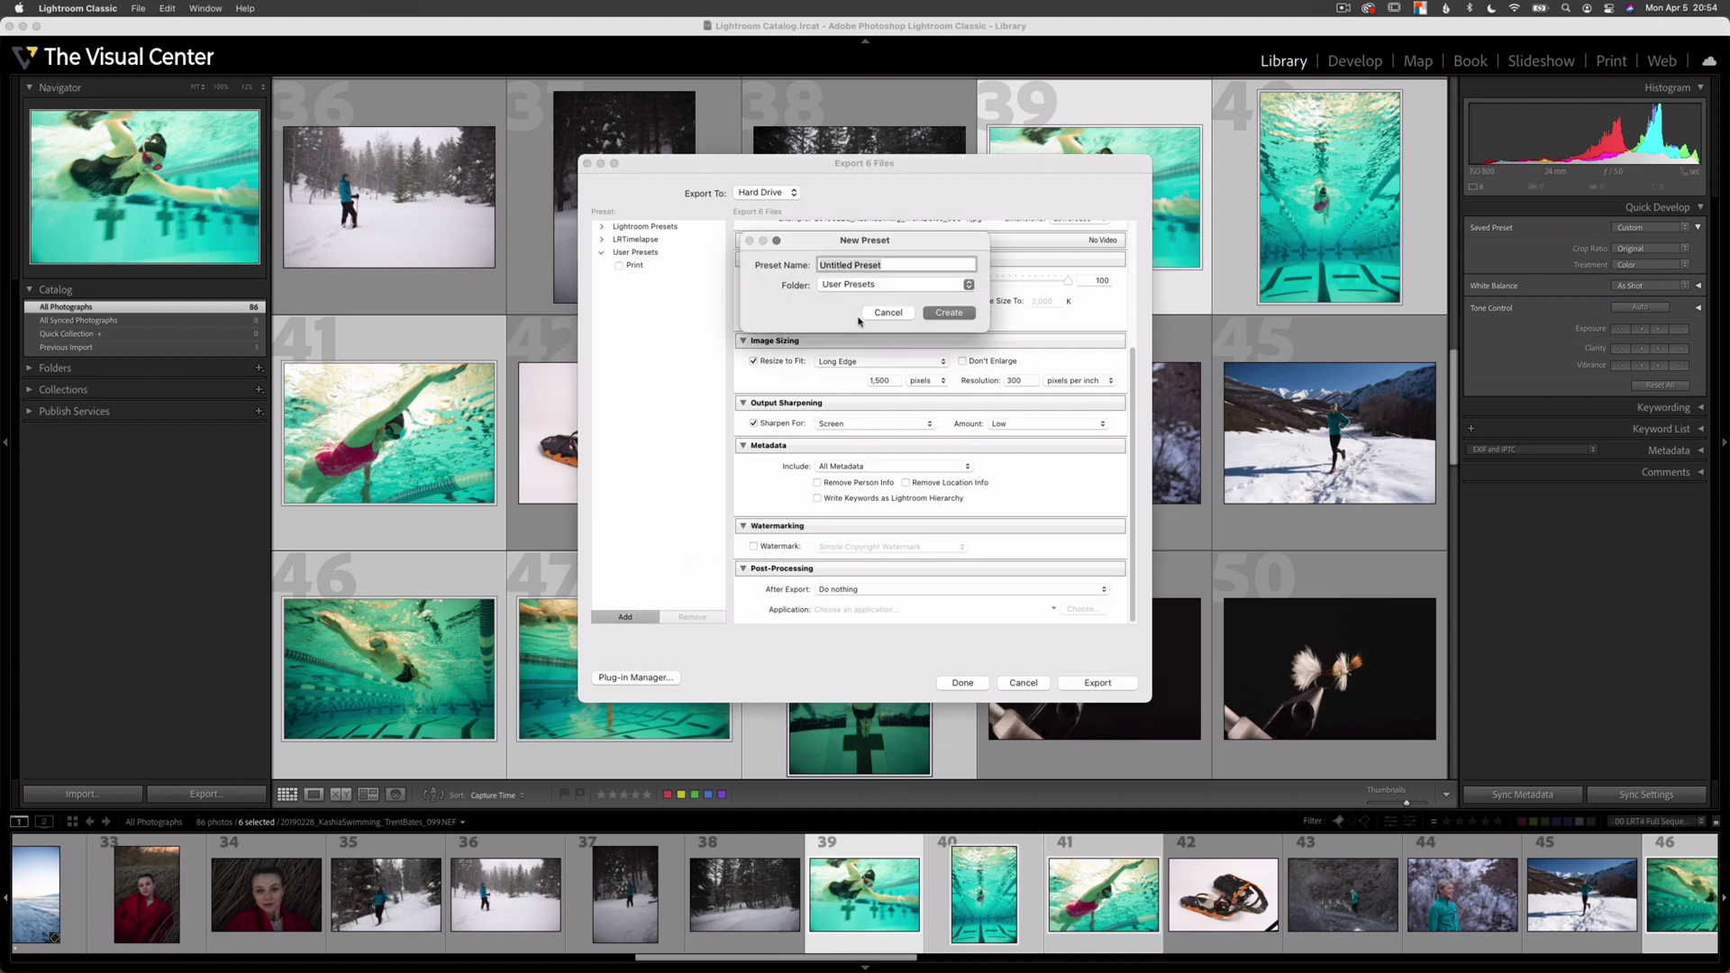
pyautogui.write('Website')
pyautogui.click(945, 312)
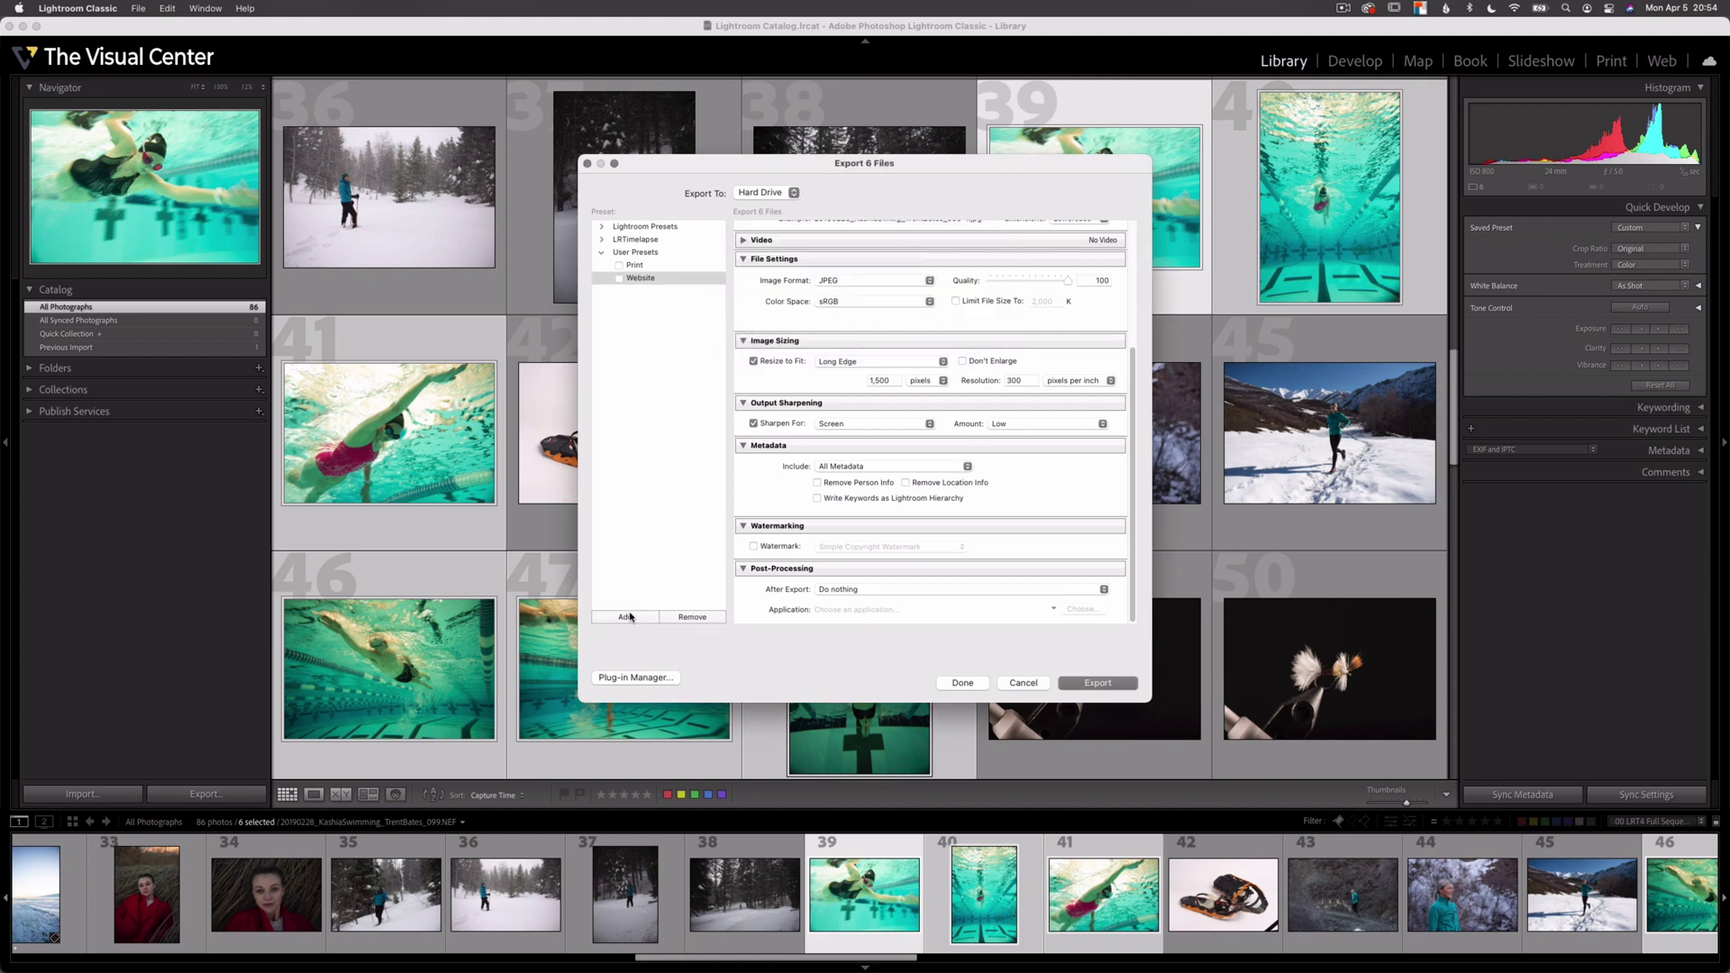
# Review the Website export settings and set the long-edge size to 1,200 pixels
pyautogui.scroll(5, 765, 554)
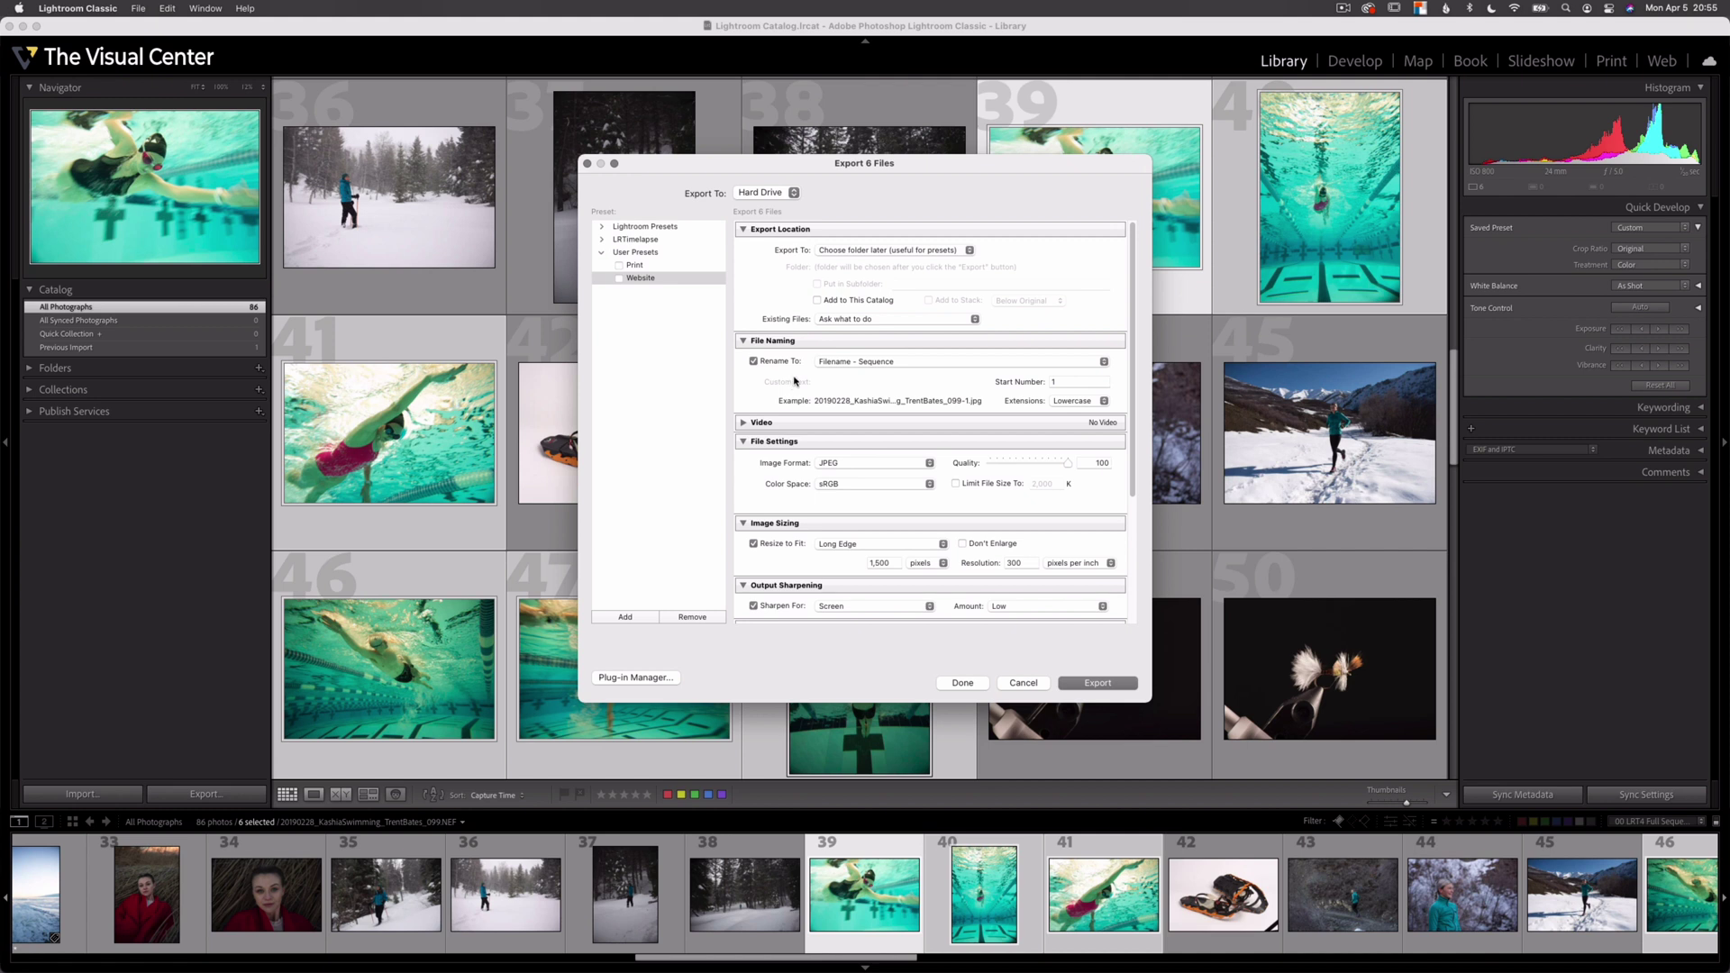
pyautogui.scroll(-2, 791, 386)
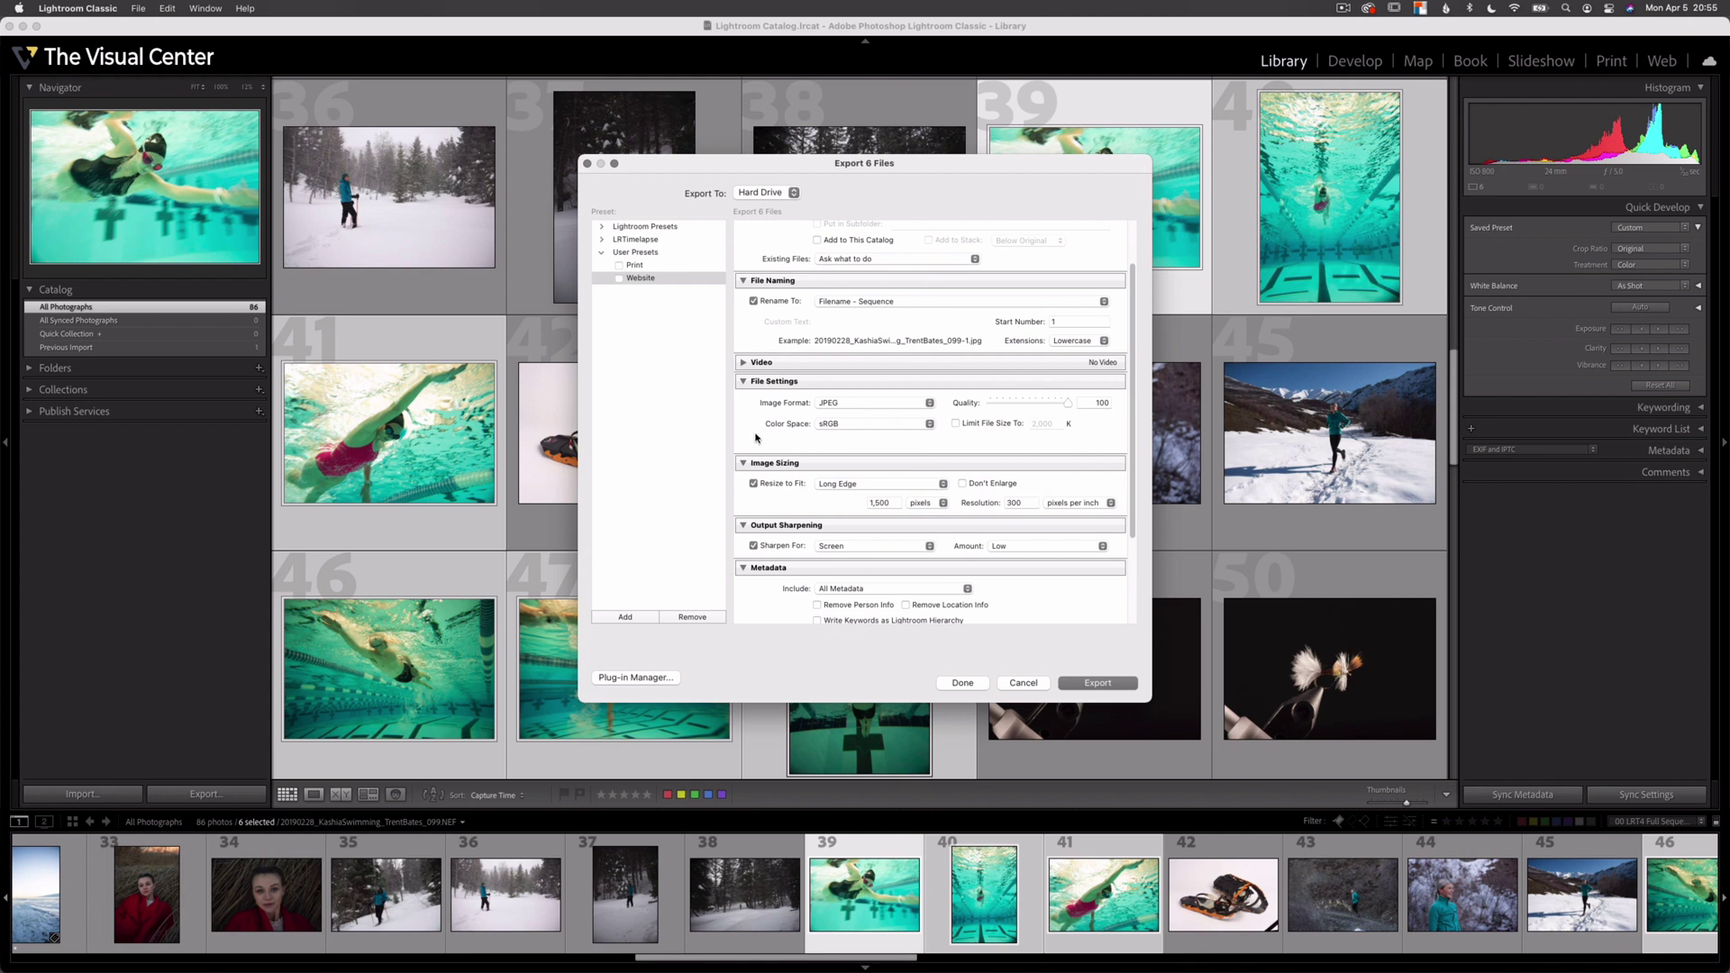
pyautogui.scroll(3, 755, 438)
pyautogui.scroll(-3, 755, 438)
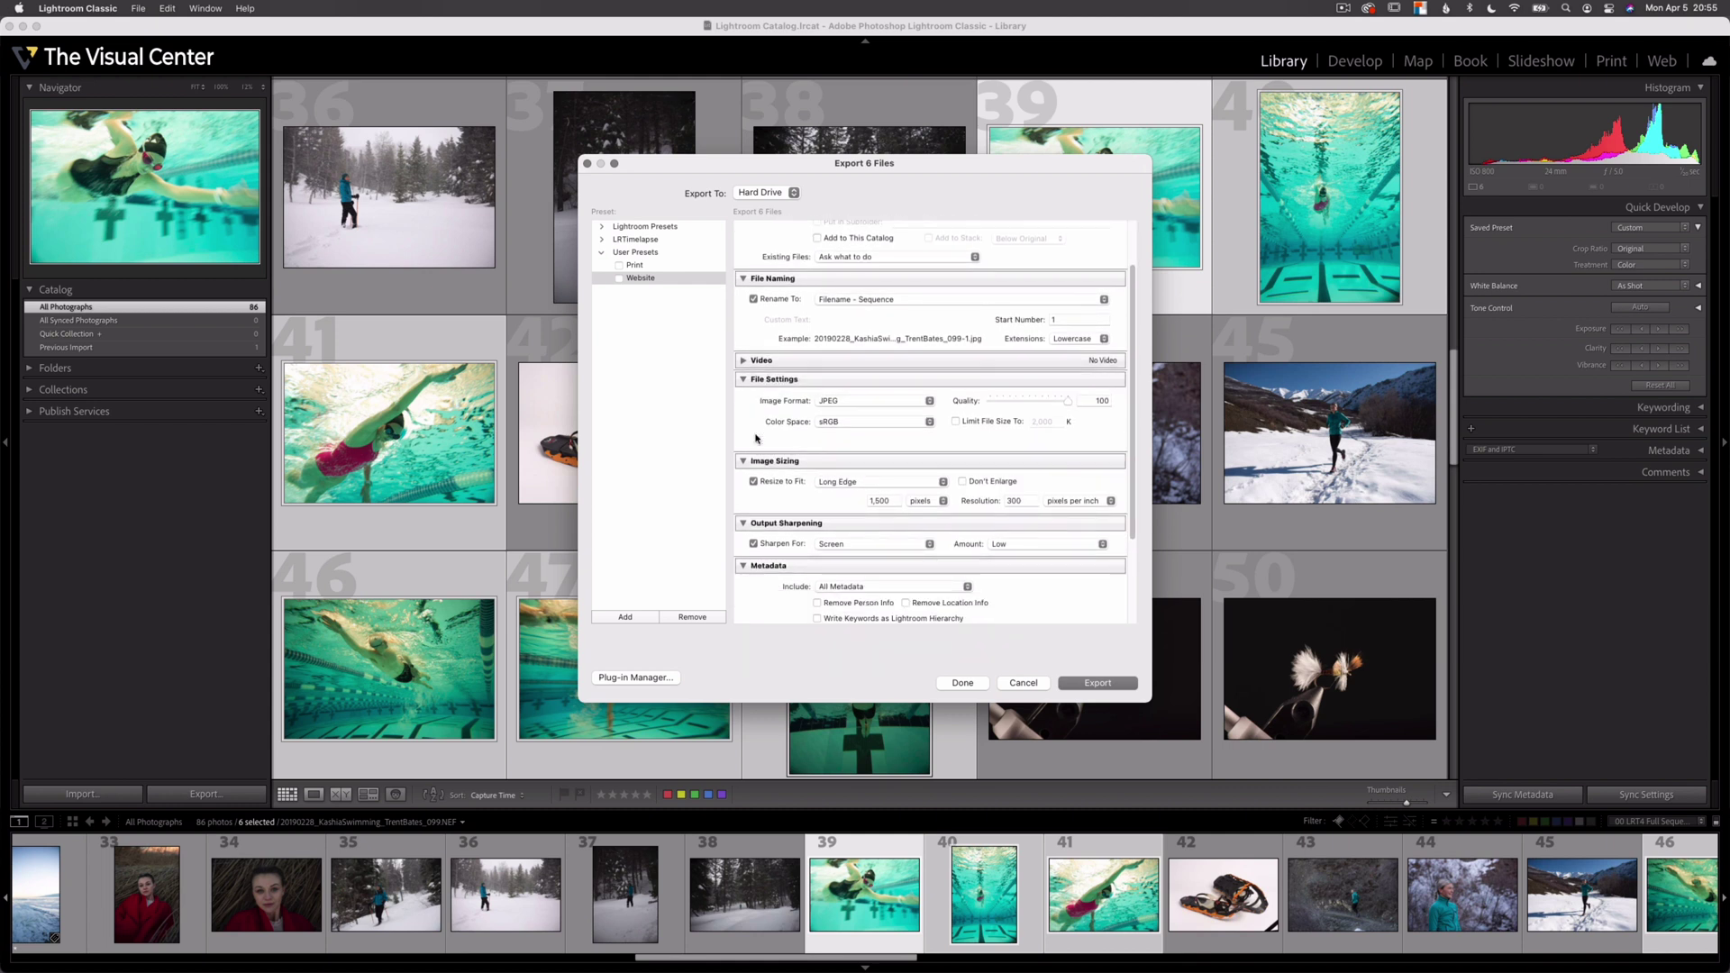
pyautogui.click(885, 501)
pyautogui.write('1,200')
pyautogui.click(816, 506)
pyautogui.scroll(-3, 811, 507)
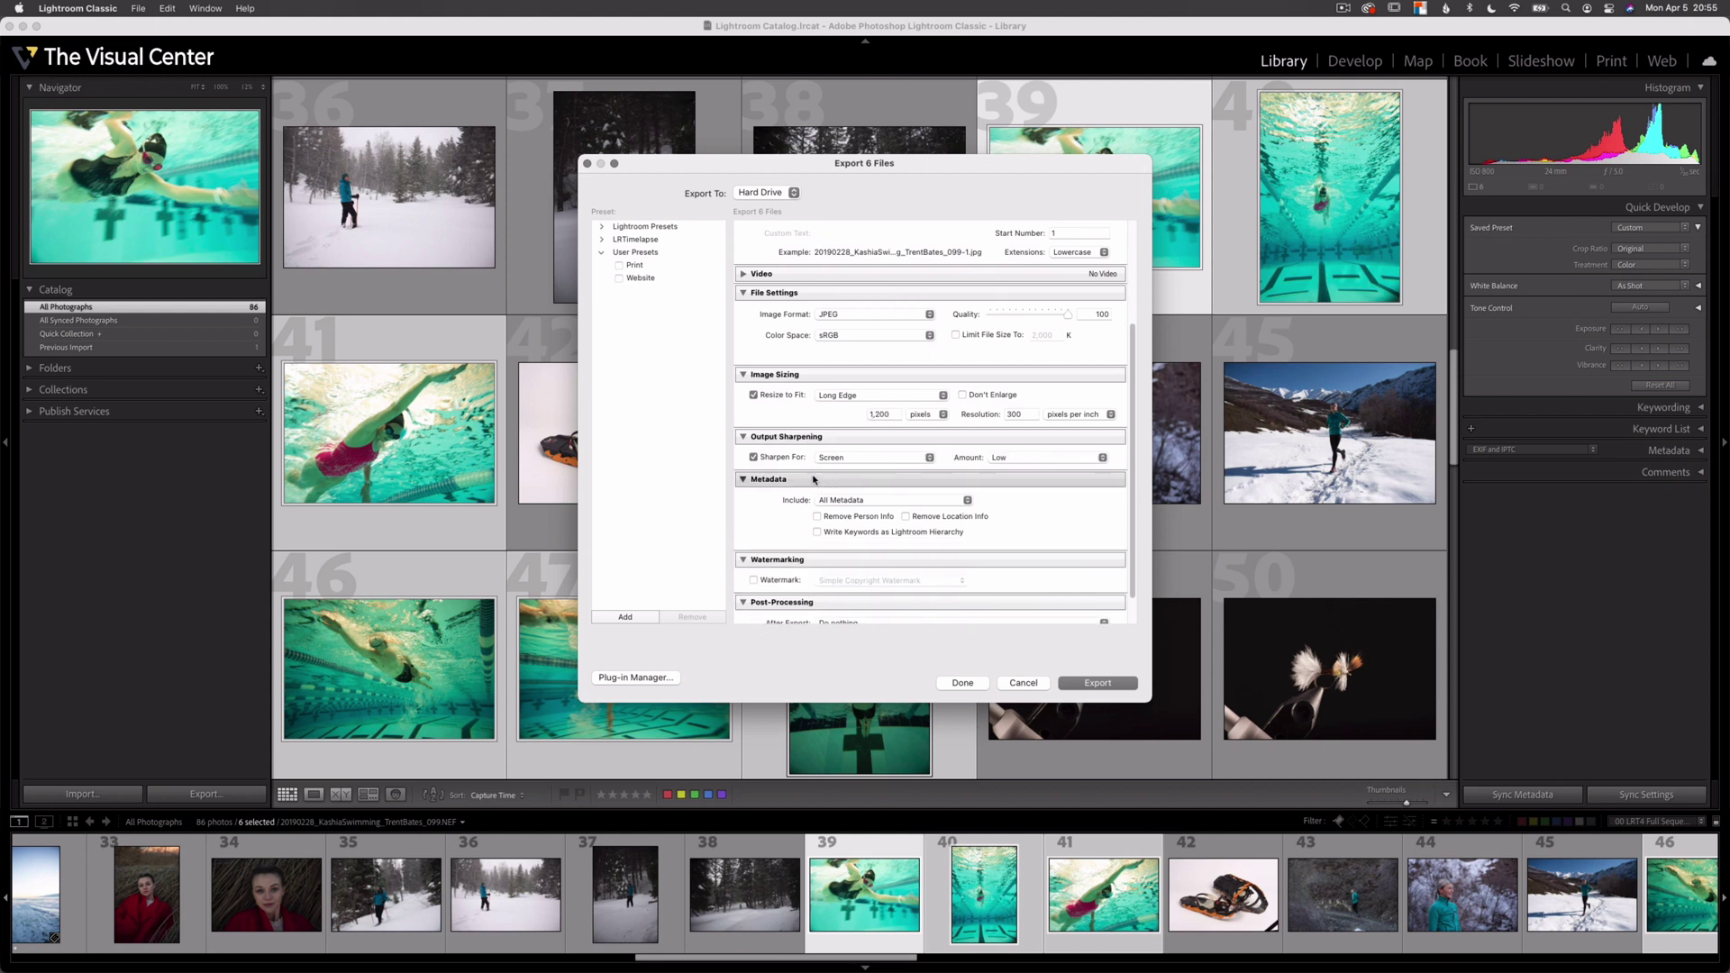
pyautogui.scroll(-2, 813, 480)
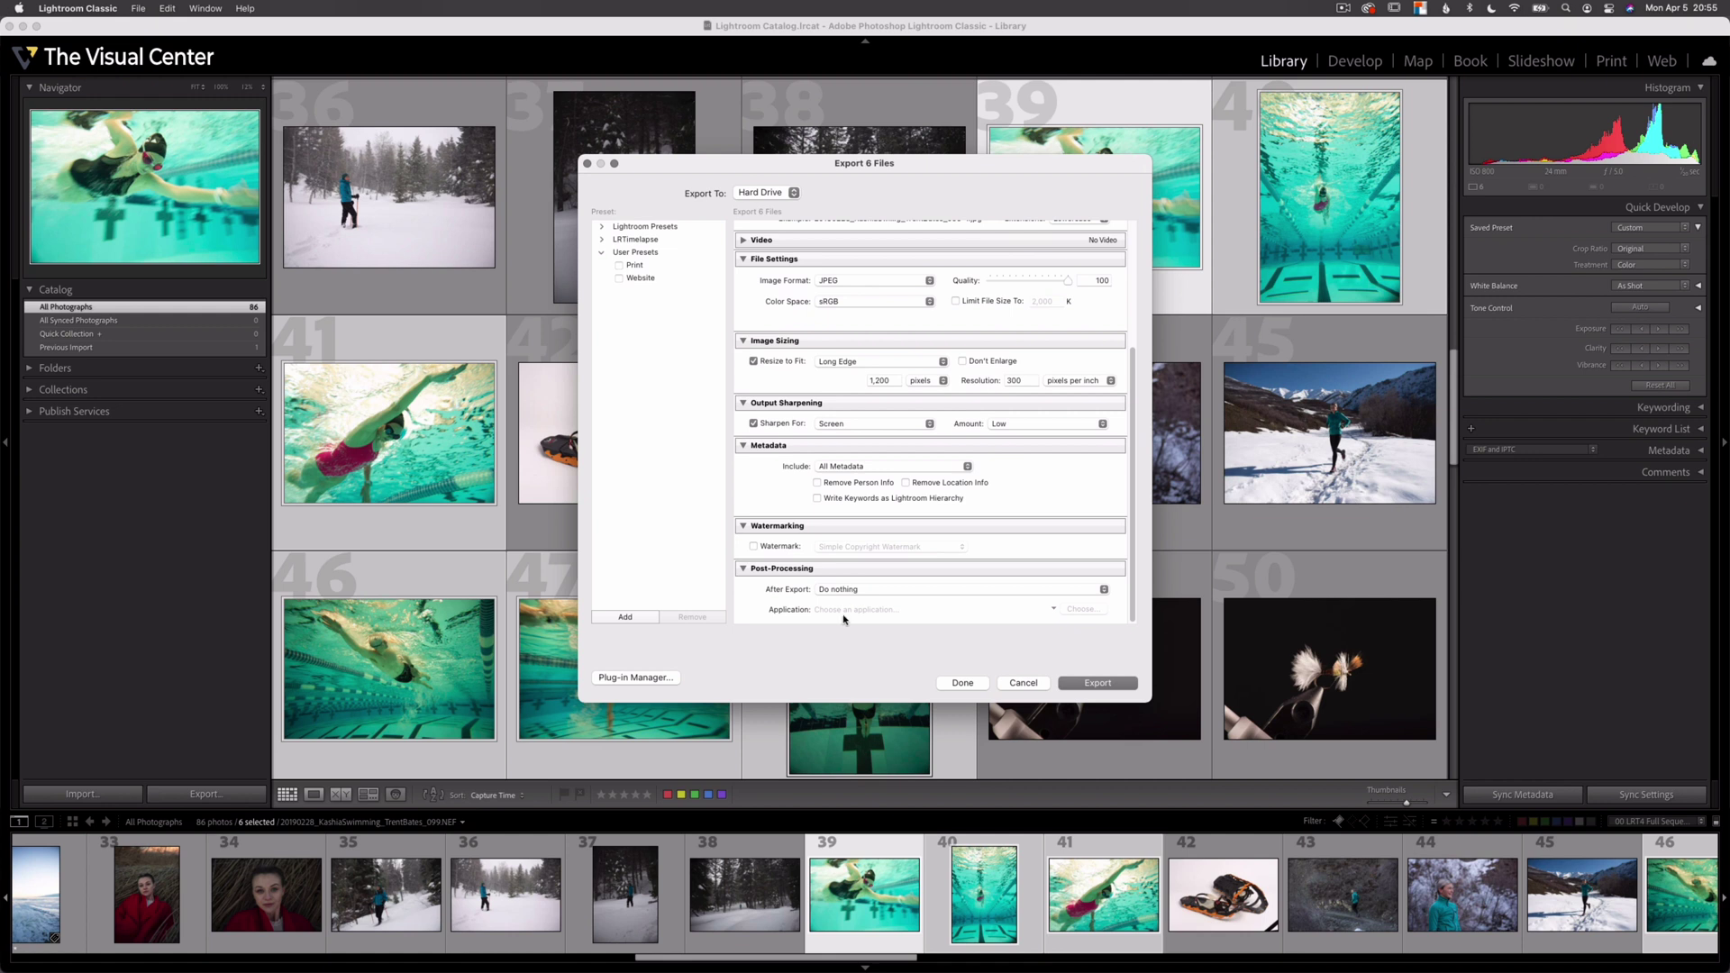
# Save the current export settings as a preset named Social in the User Presets folder
pyautogui.click(625, 619)
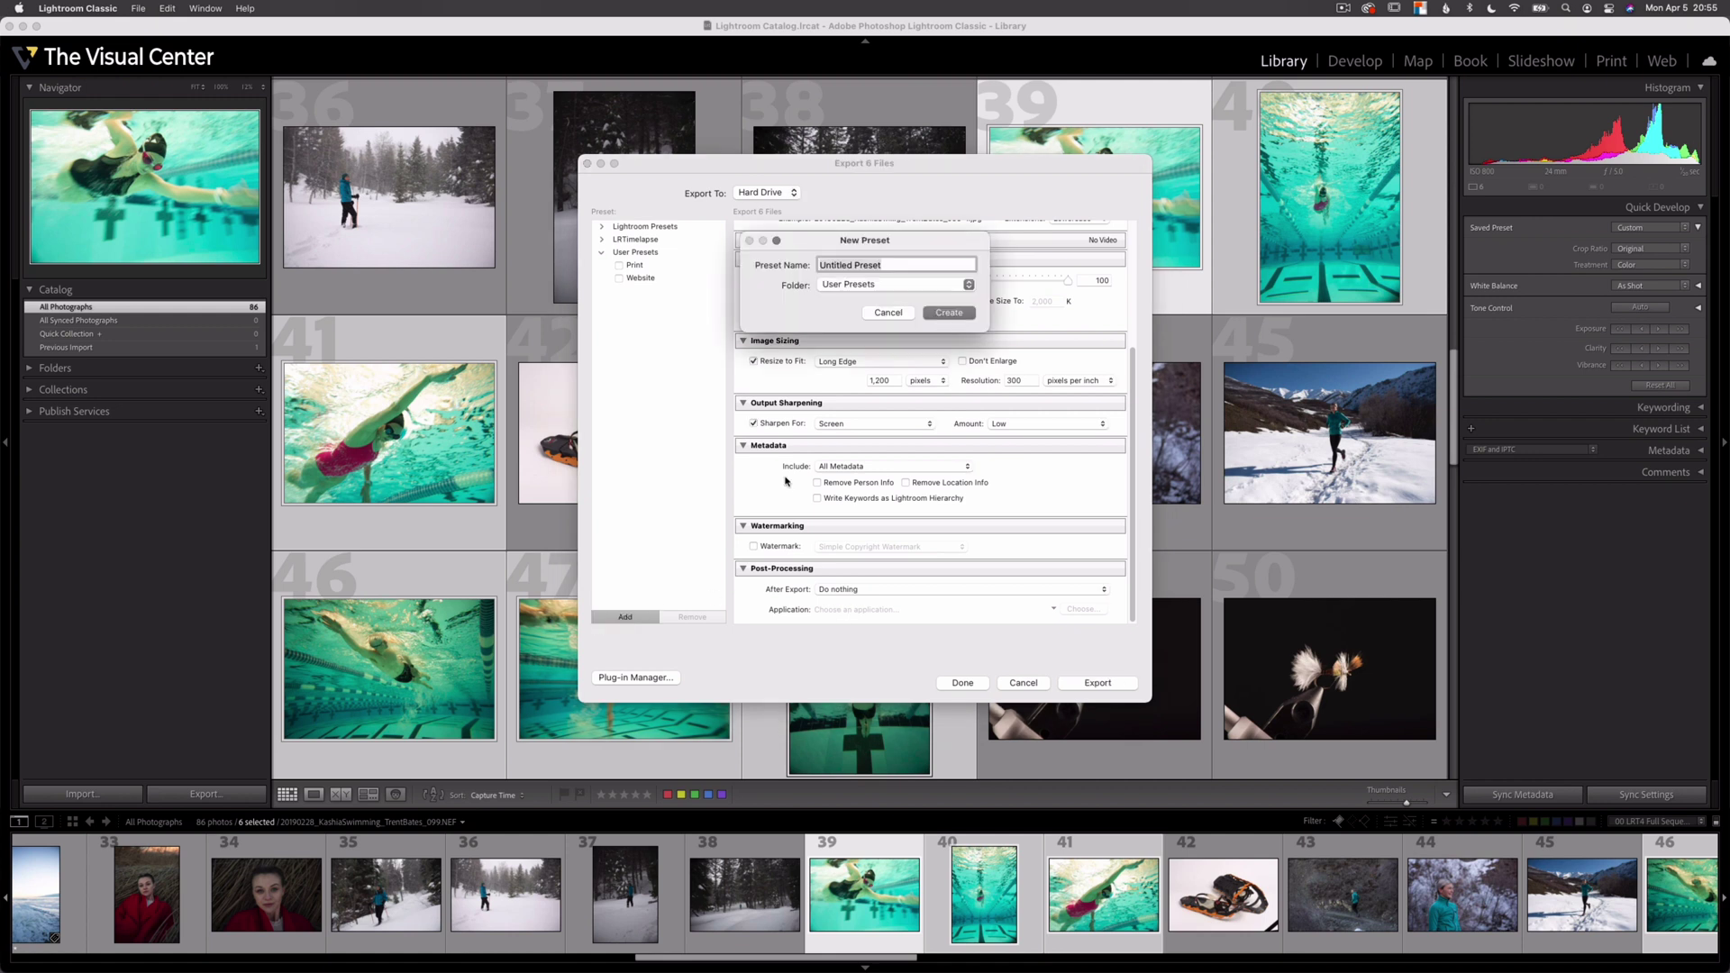
pyautogui.write('Social')
pyautogui.click(950, 314)
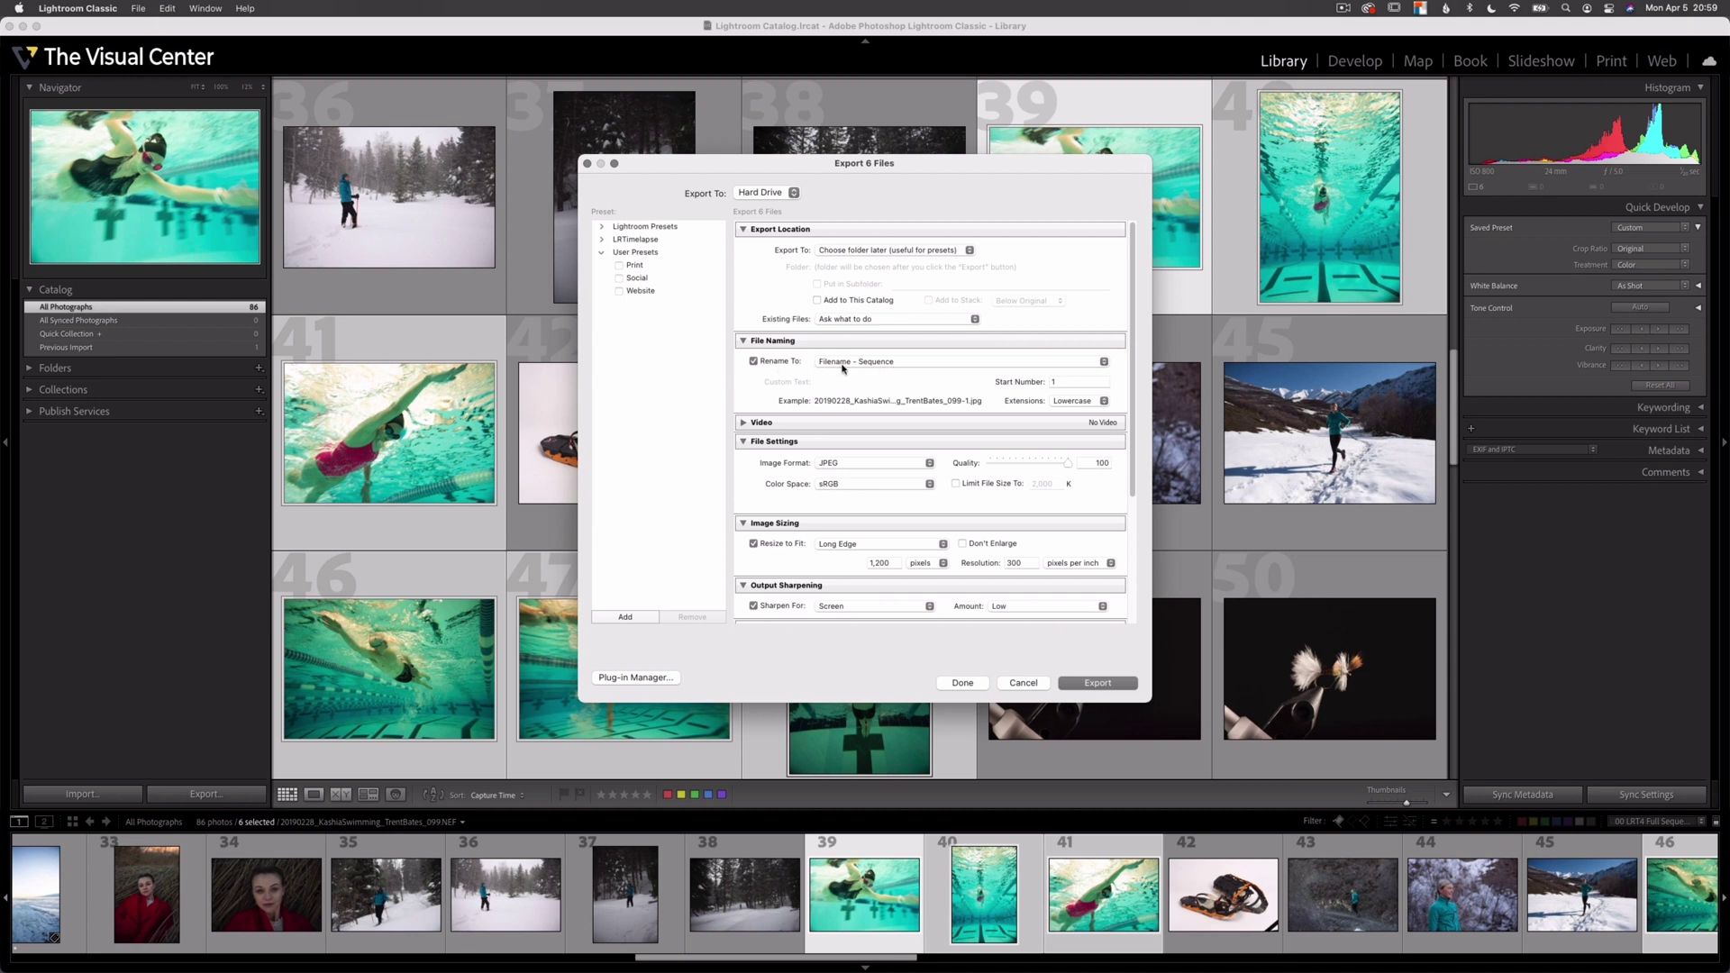
# Edit the Filename - Sequence naming template so it begins with the text "ClientProof -"
pyautogui.click(881, 364)
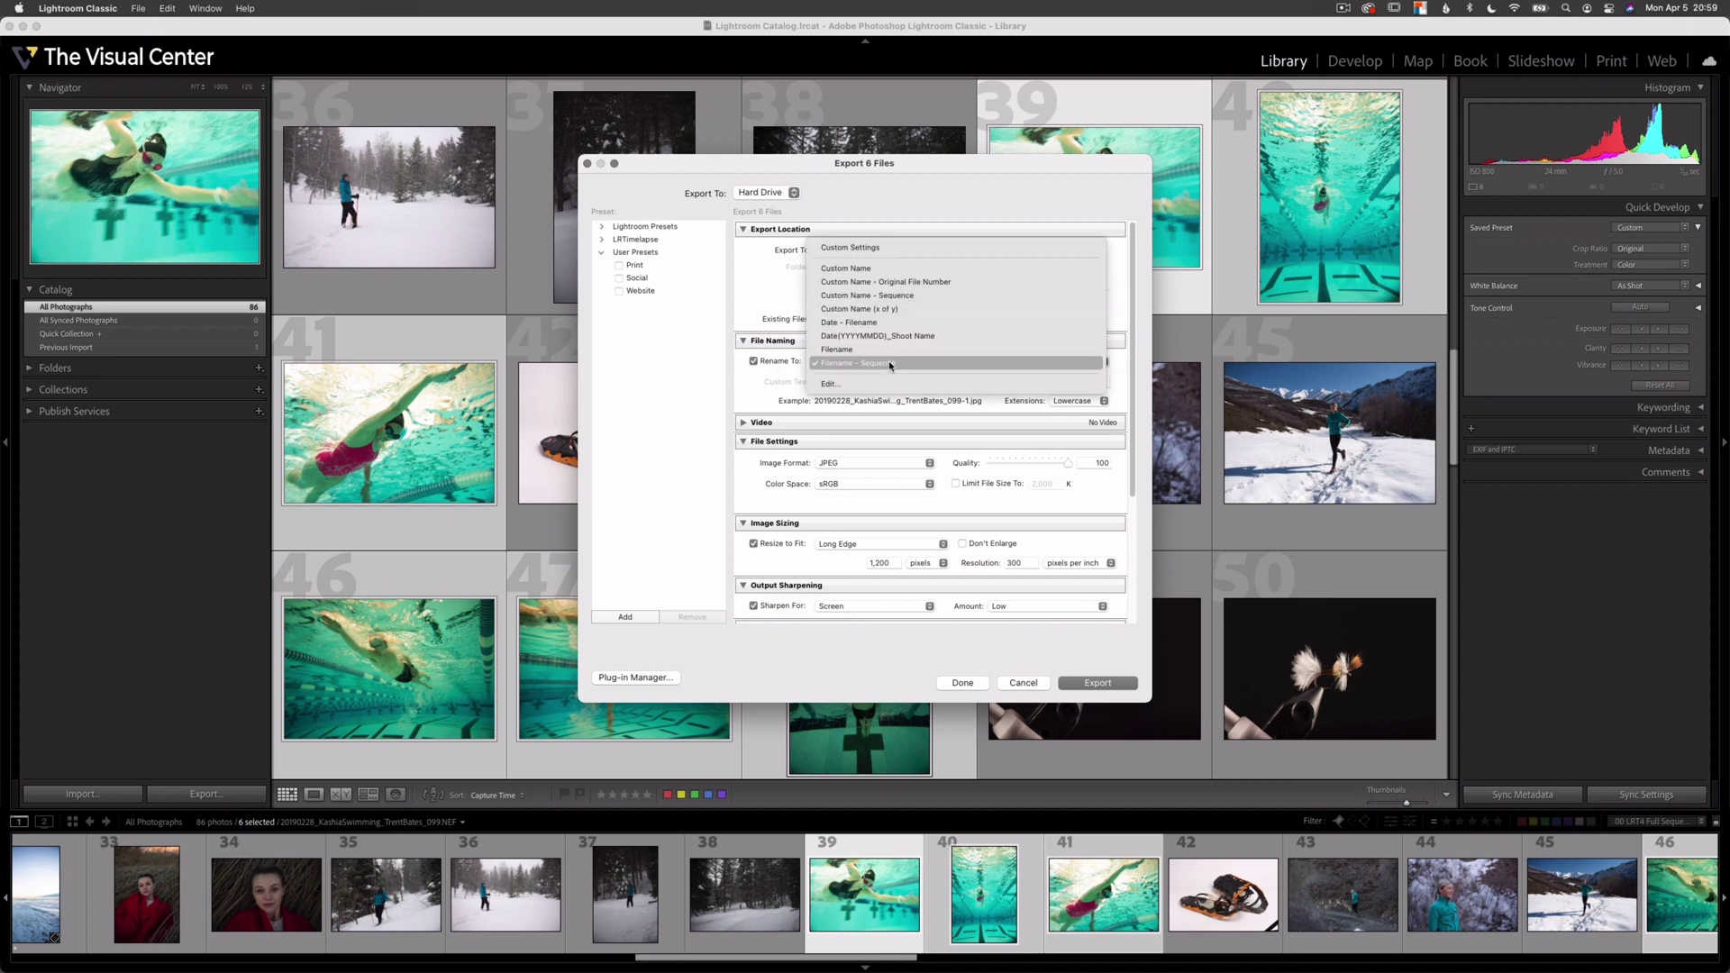
pyautogui.click(840, 385)
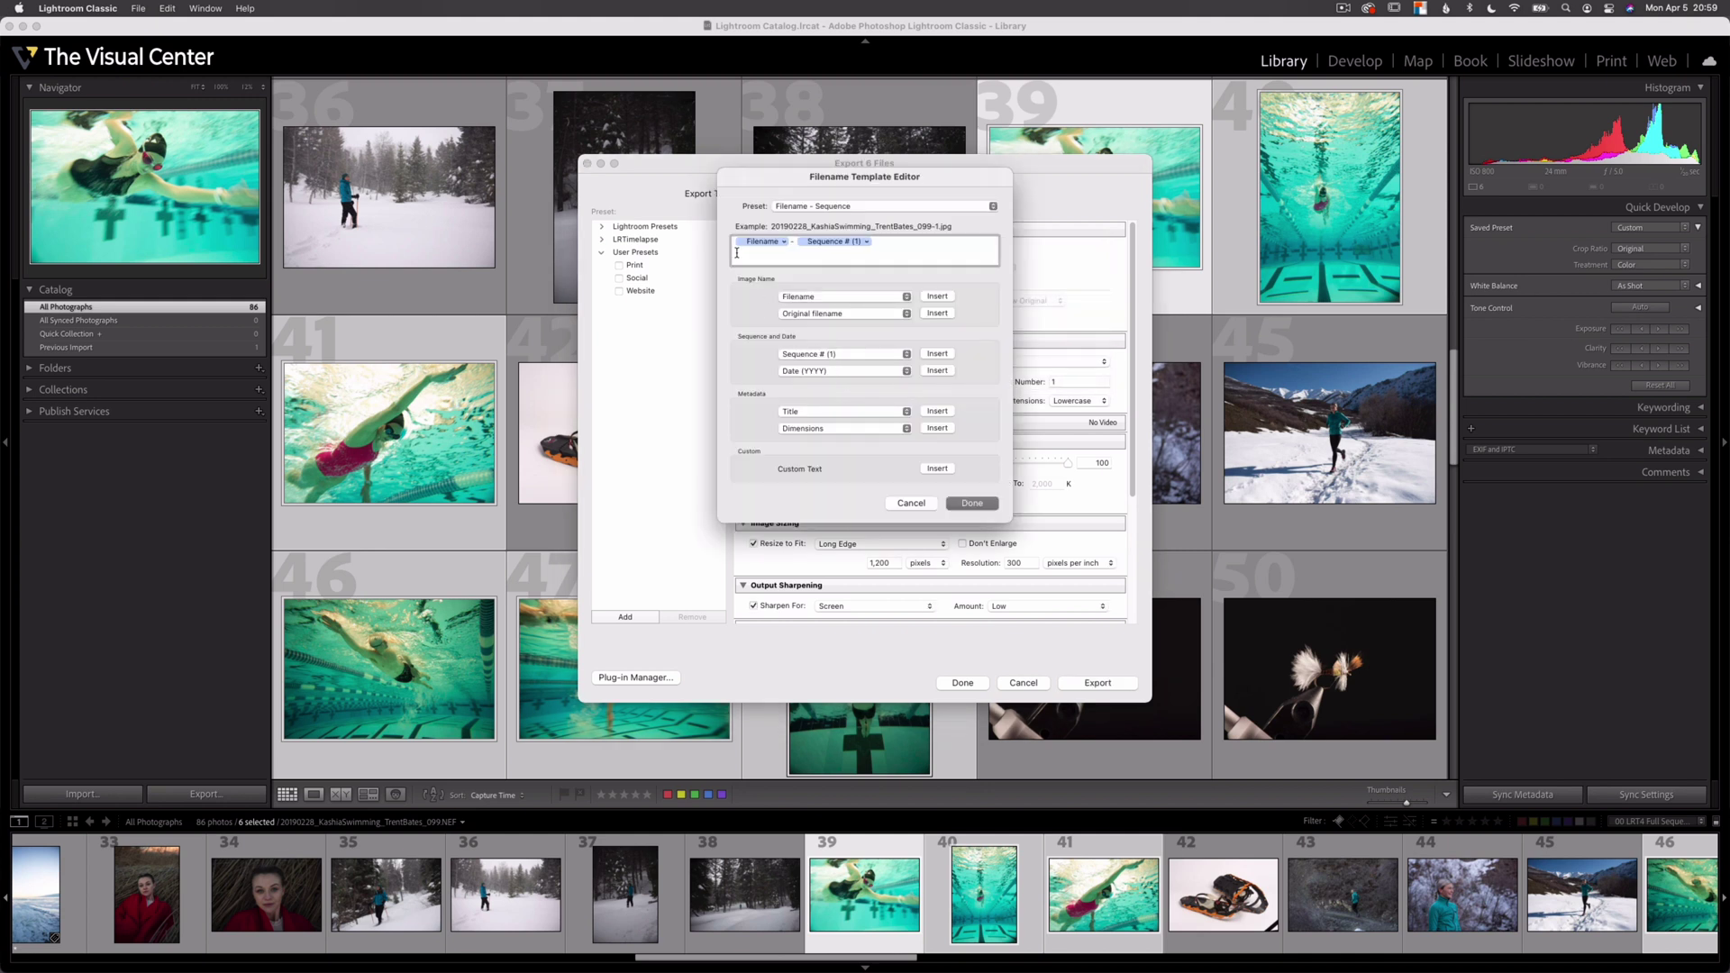
pyautogui.click(741, 244)
pyautogui.press('Left')
pyautogui.write('ClientProof')
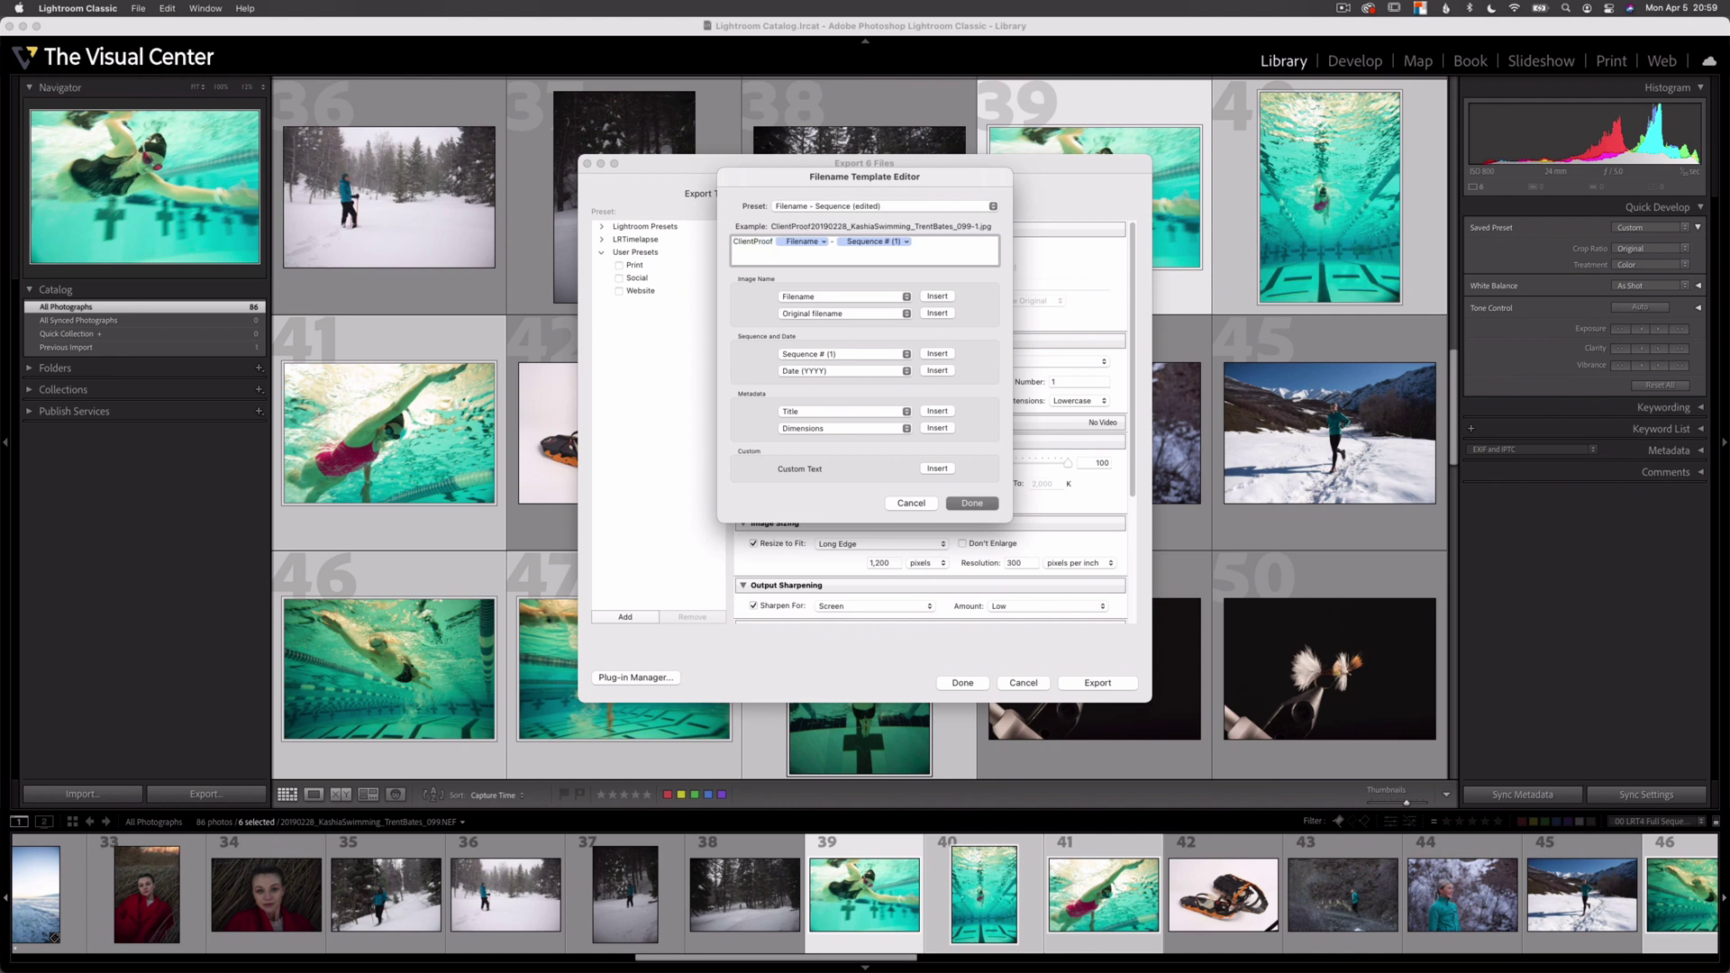
pyautogui.write('-')
pyautogui.press('BackSpace')
pyautogui.write('-')
# Save the edited filename template as a new preset named Client Proof and apply it to the export
pyautogui.click(909, 210)
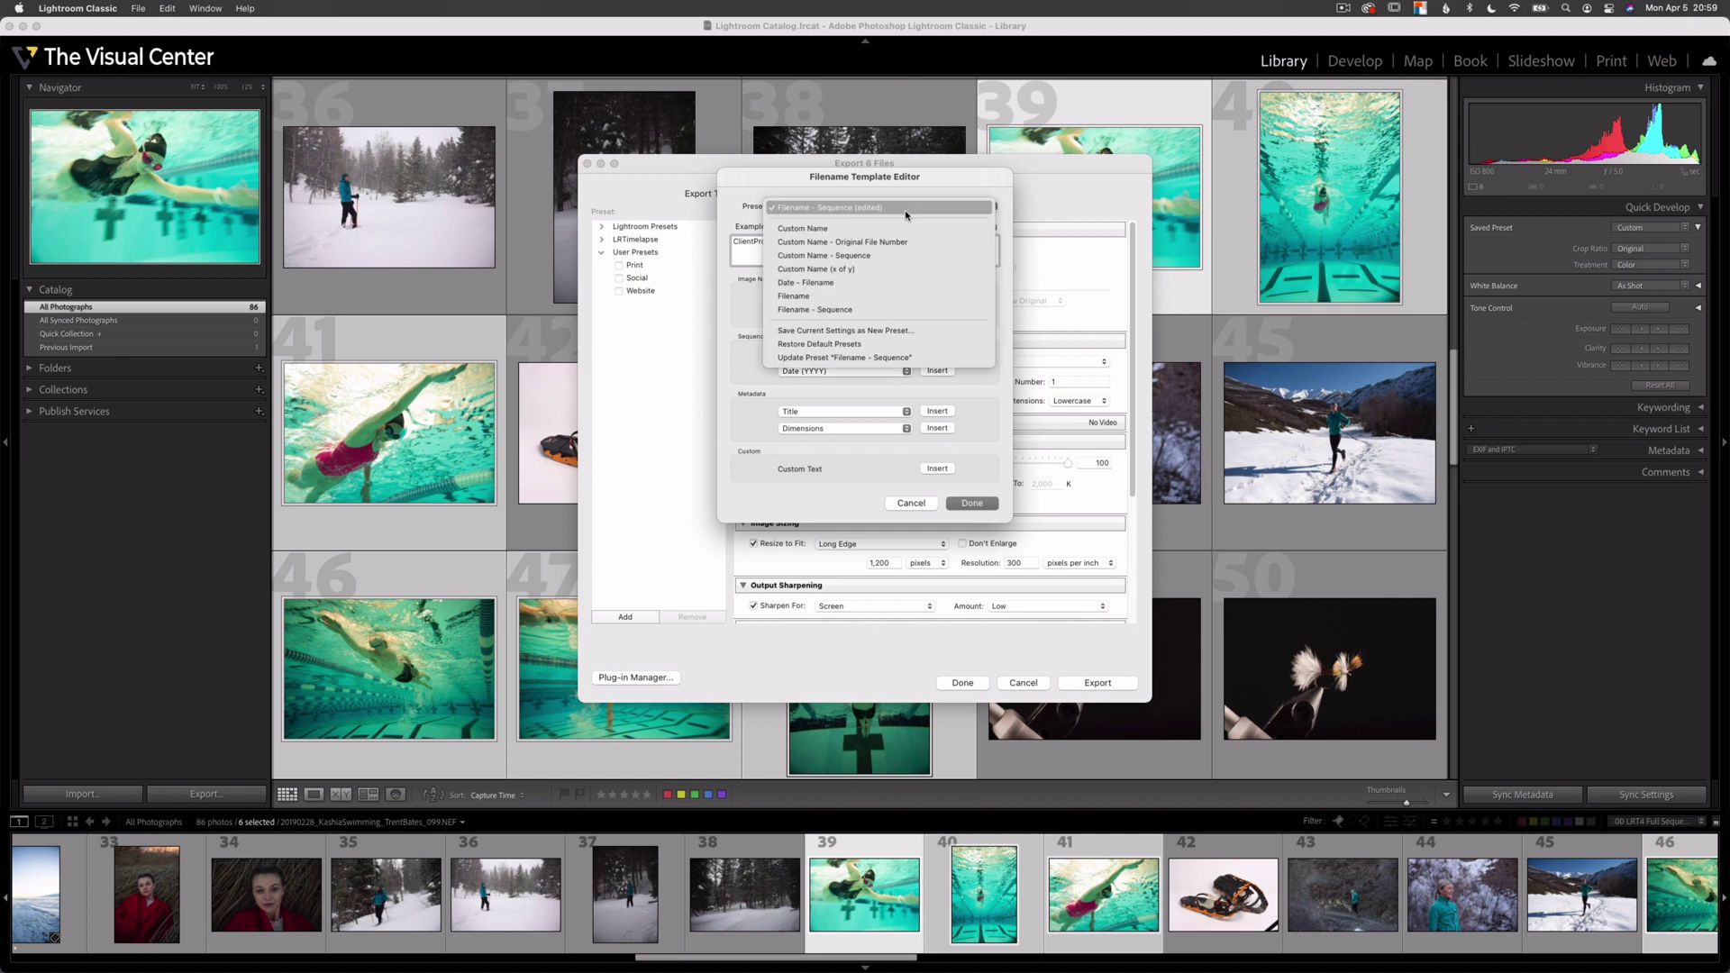
pyautogui.click(872, 331)
pyautogui.write('Client PR')
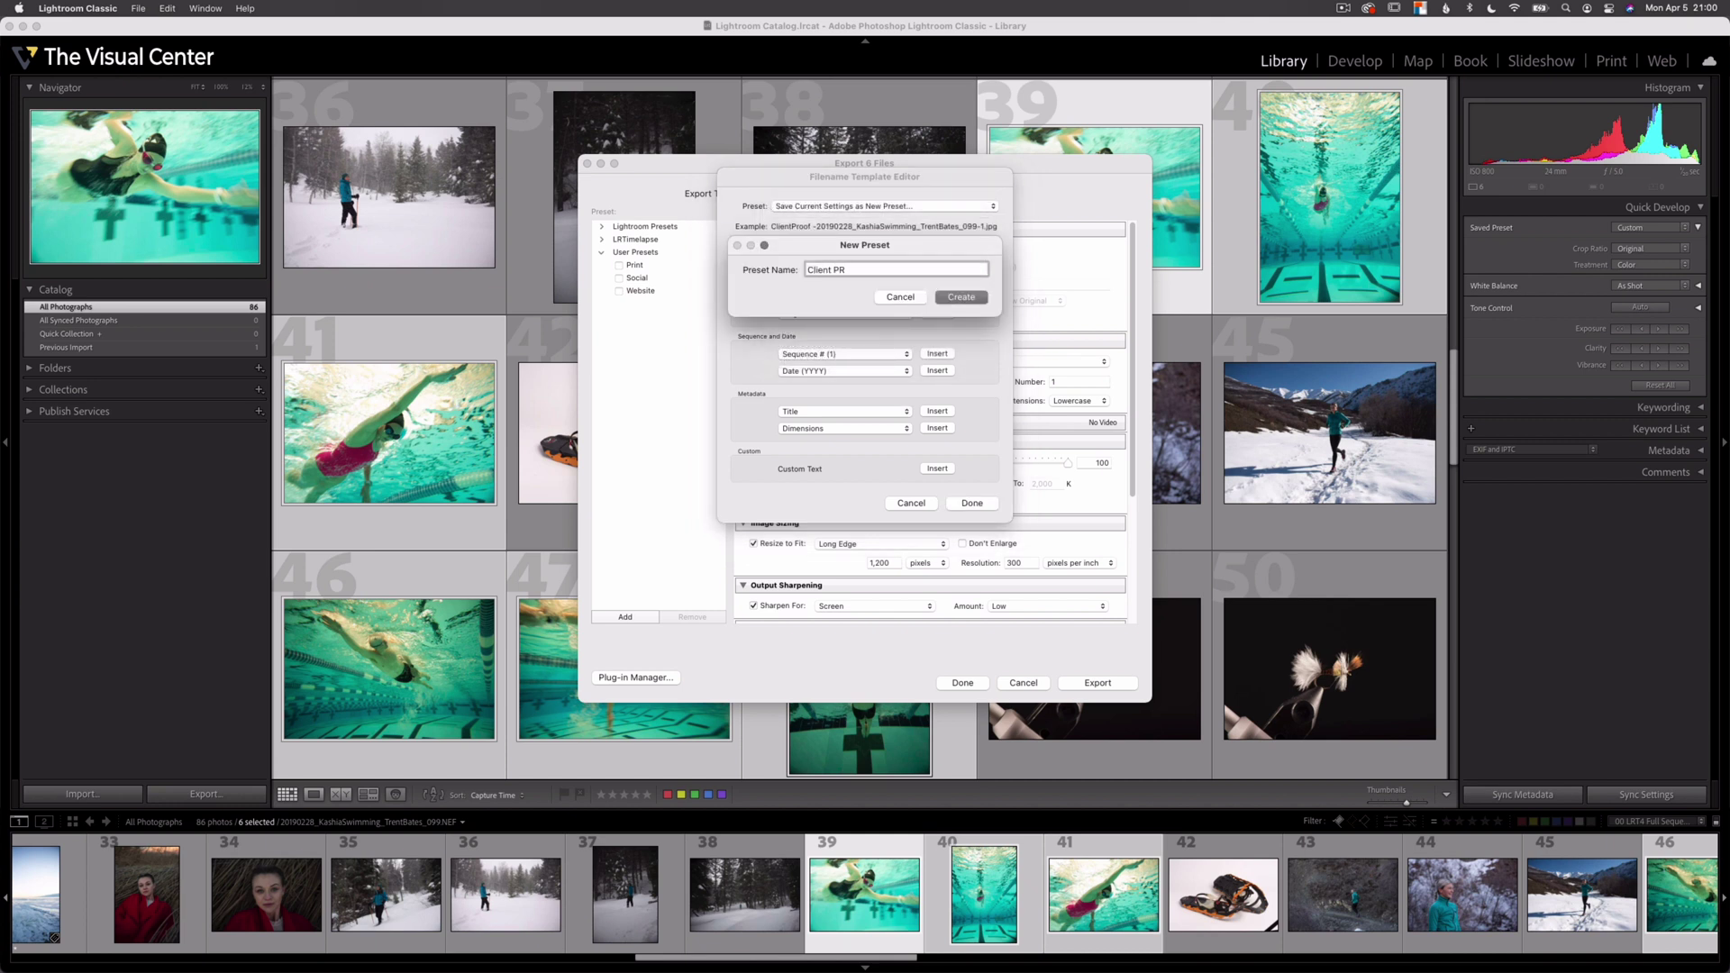
pyautogui.write('roof')
pyautogui.click(985, 305)
pyautogui.click(972, 504)
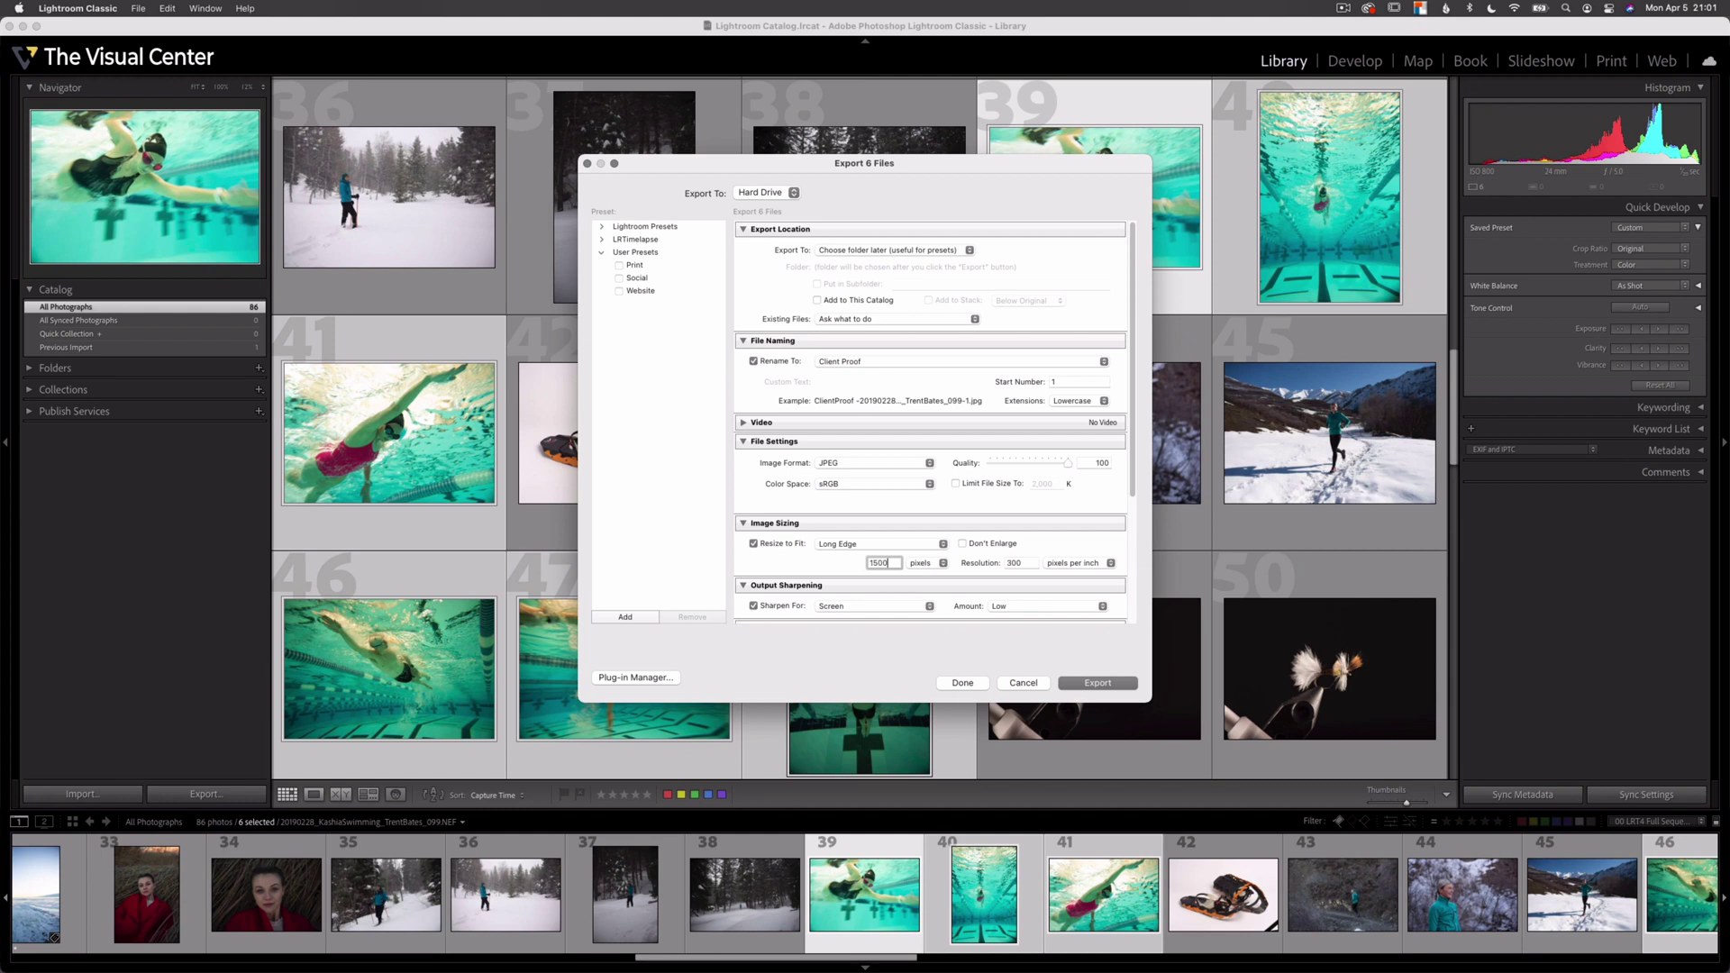
# Set the long-edge size to 1,500 pixels and review the remaining export settings
pyautogui.click(840, 573)
pyautogui.scroll(-3, 847, 541)
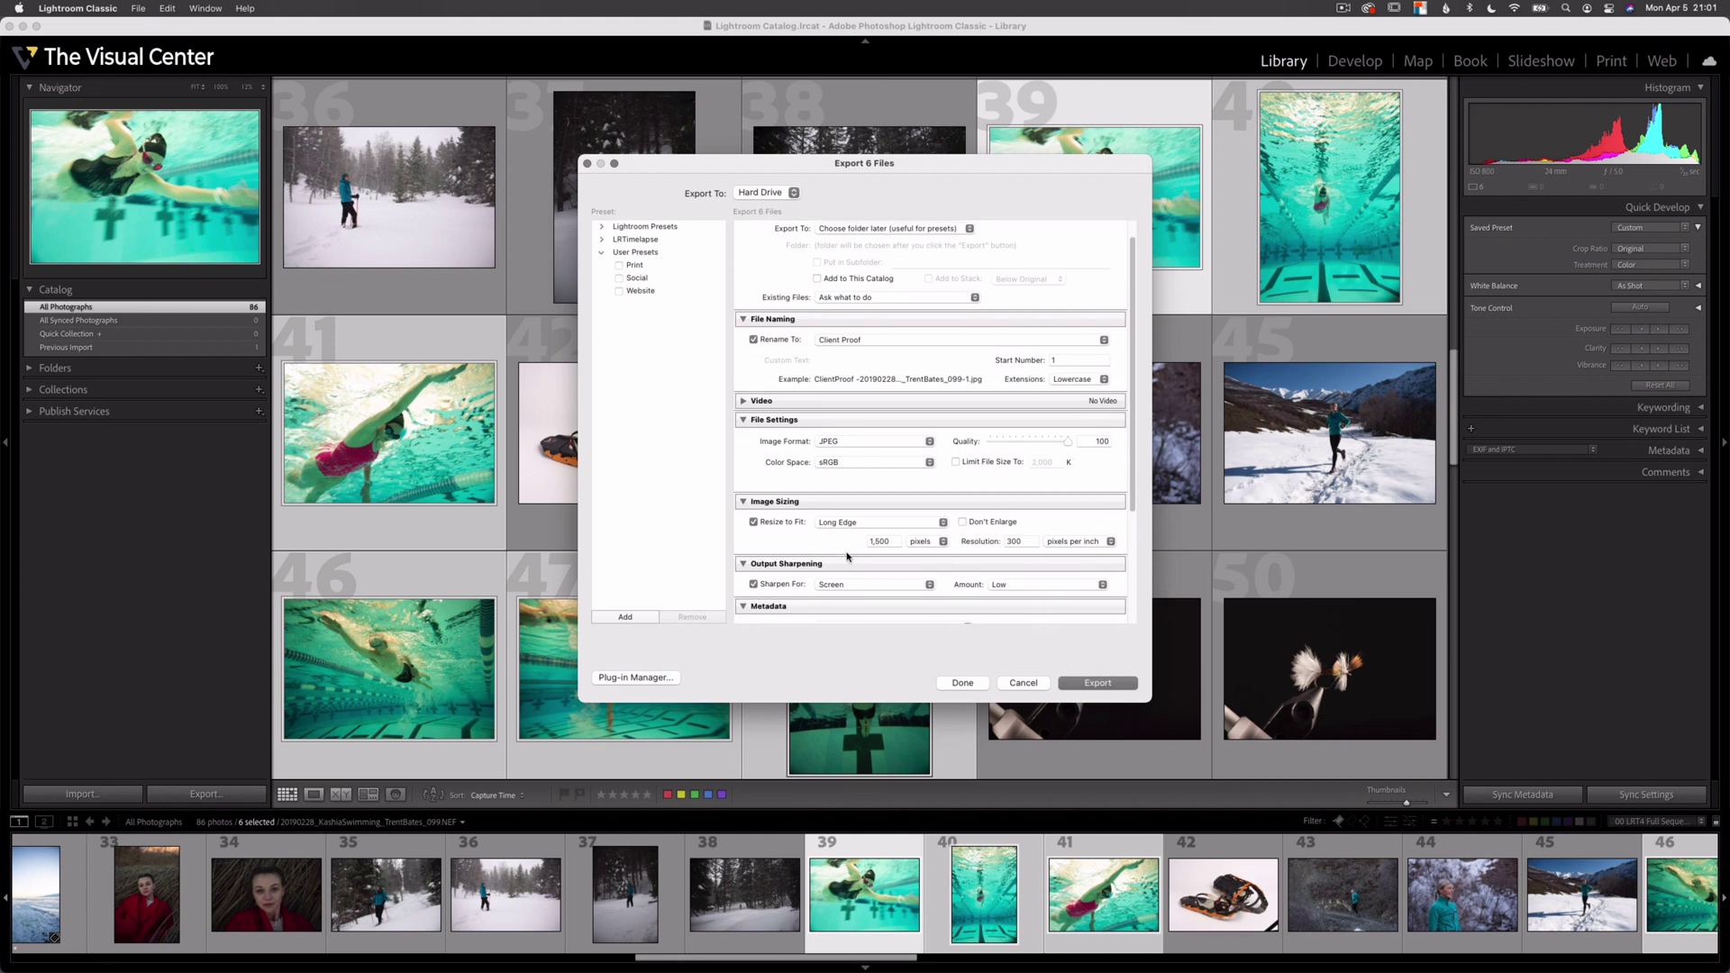
pyautogui.scroll(-1, 845, 531)
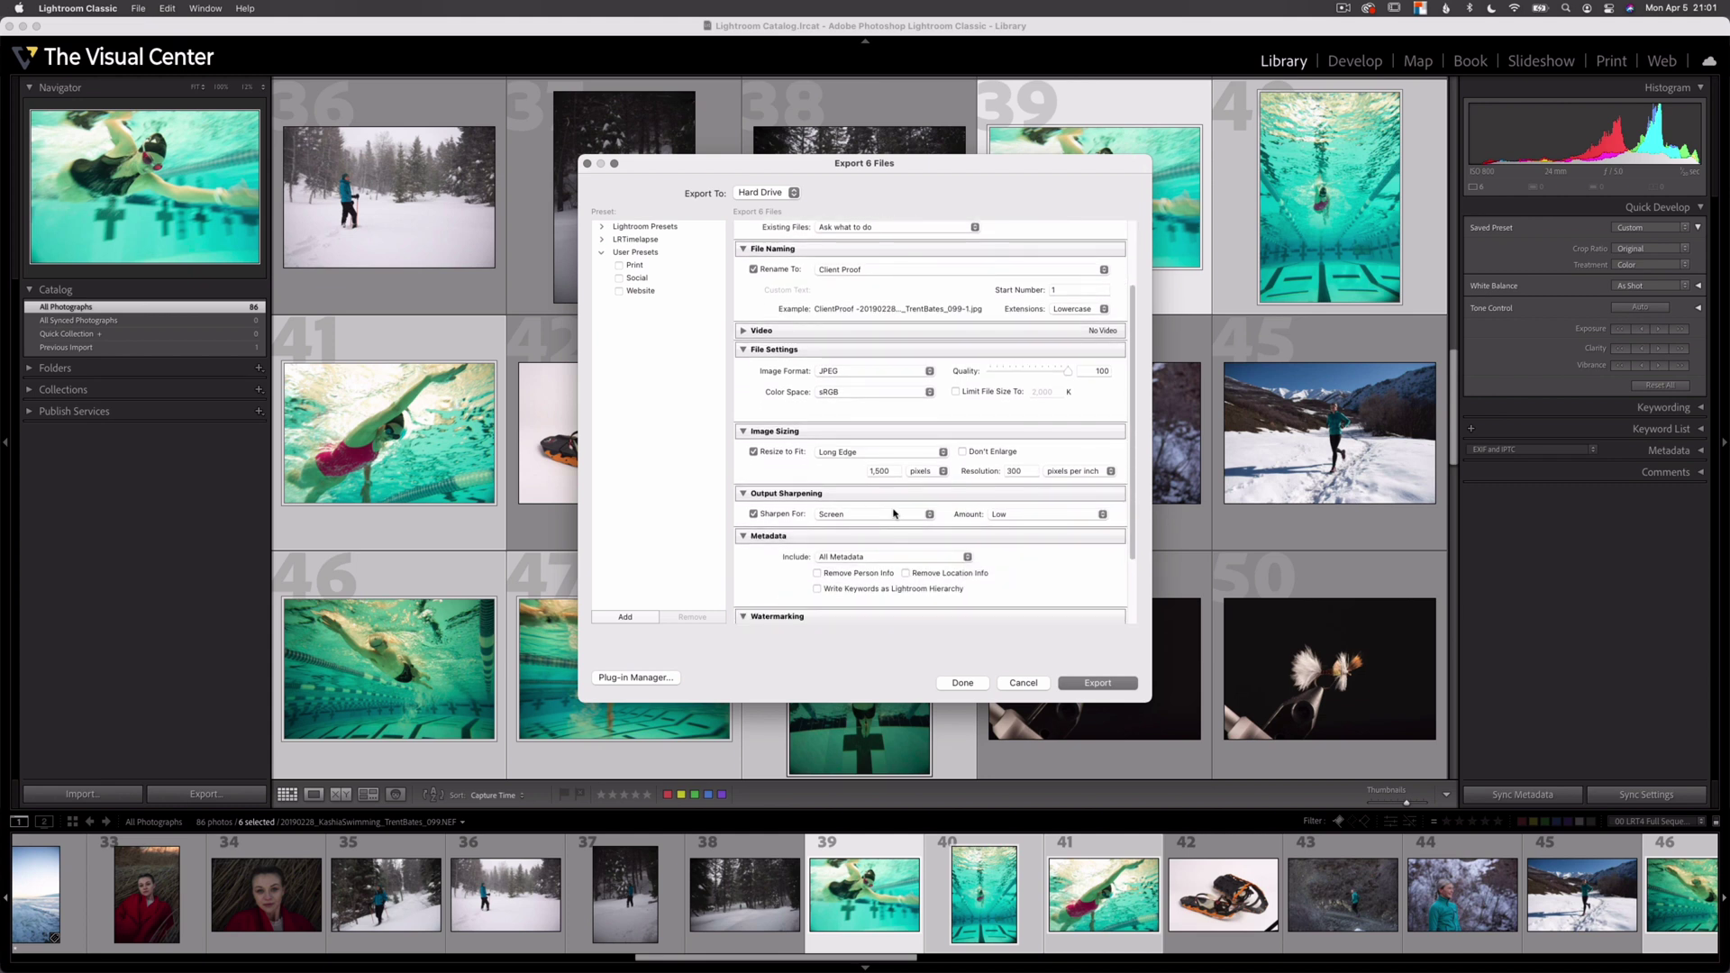
pyautogui.scroll(-4, 809, 532)
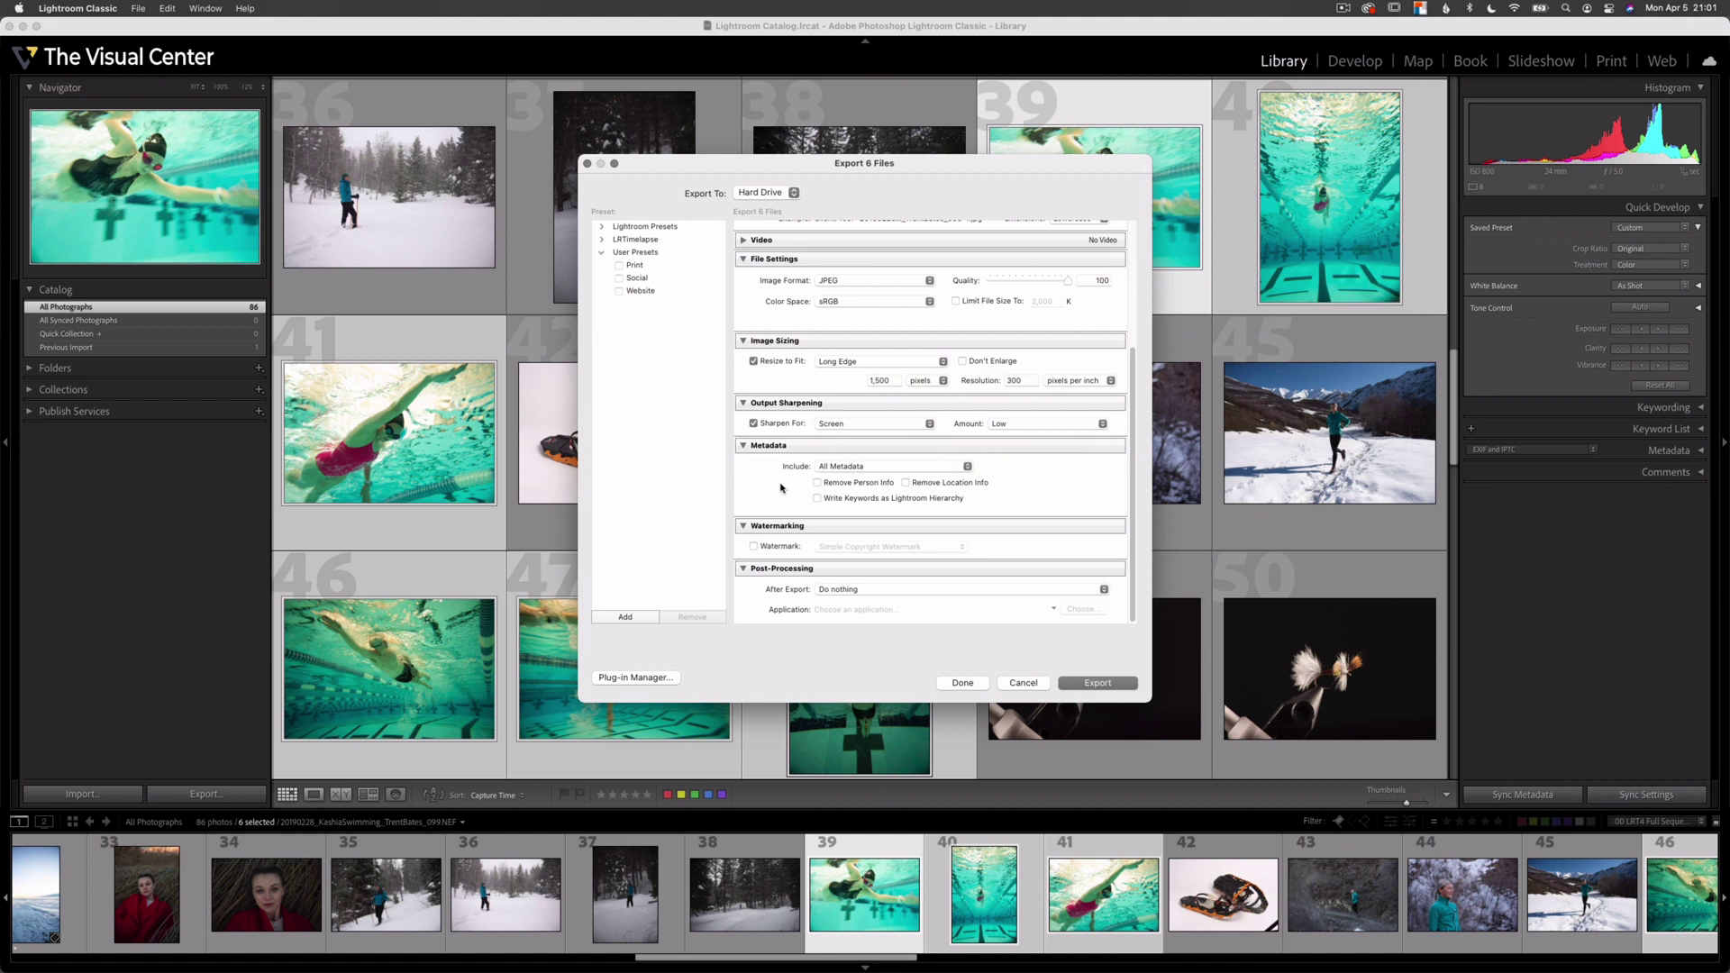
# Enable the watermark for the export and open the watermark editor
pyautogui.click(755, 548)
pyautogui.click(961, 547)
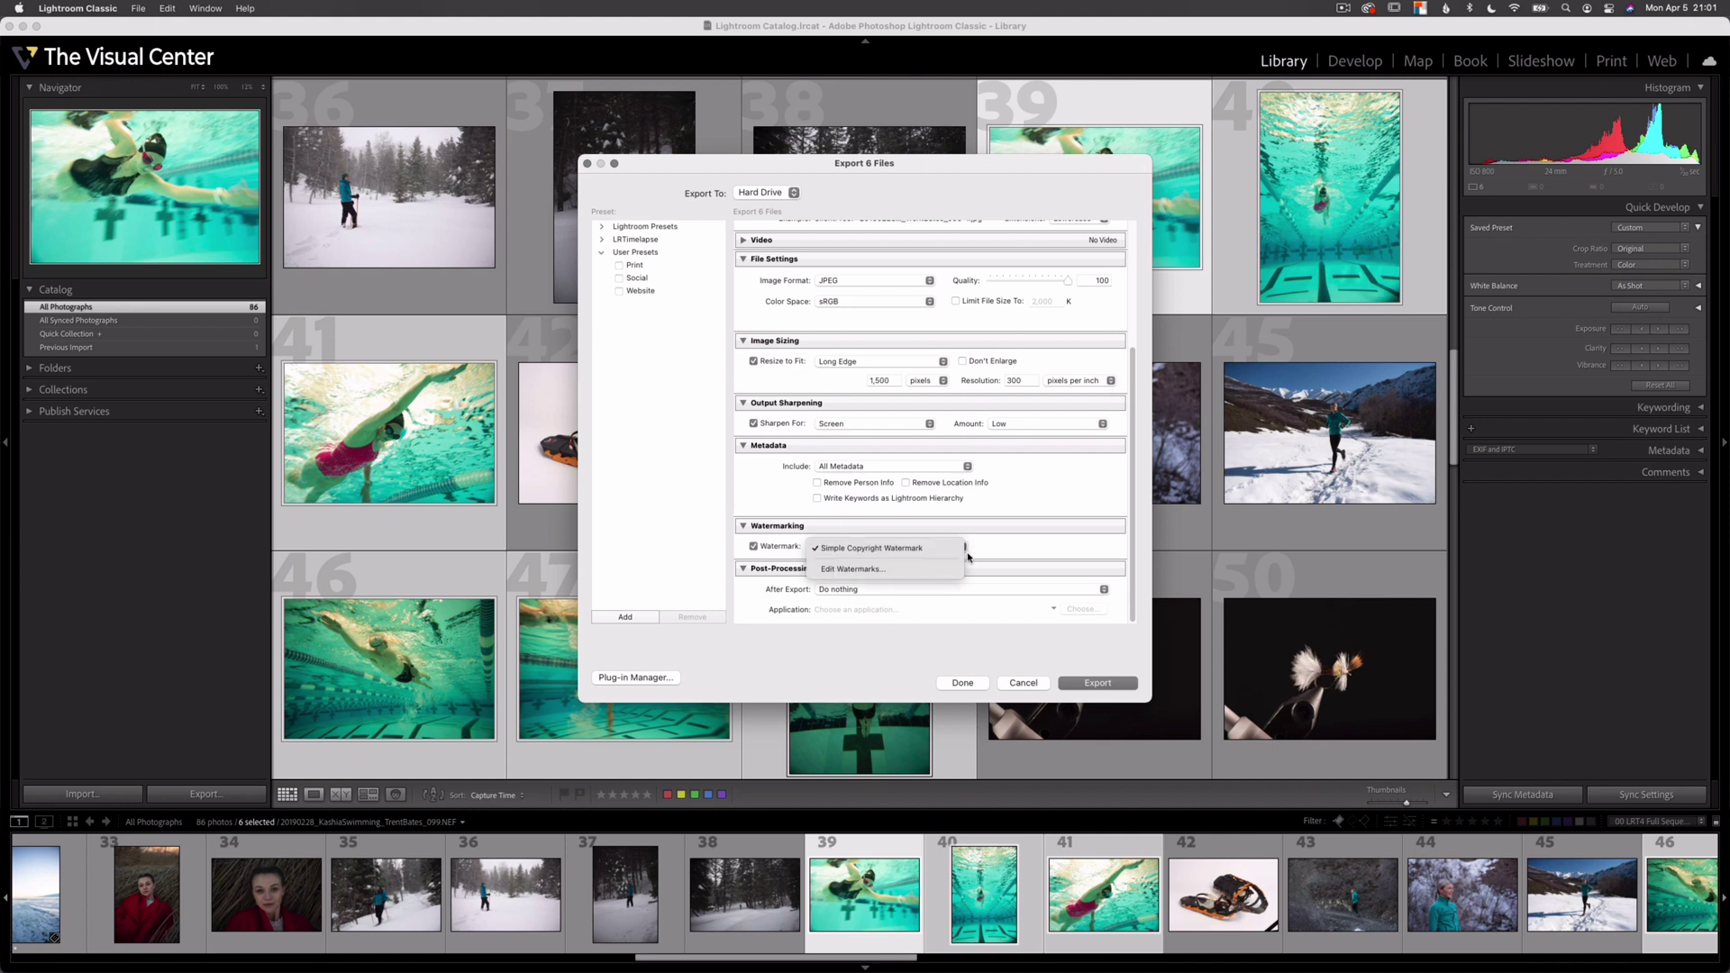
pyautogui.click(870, 570)
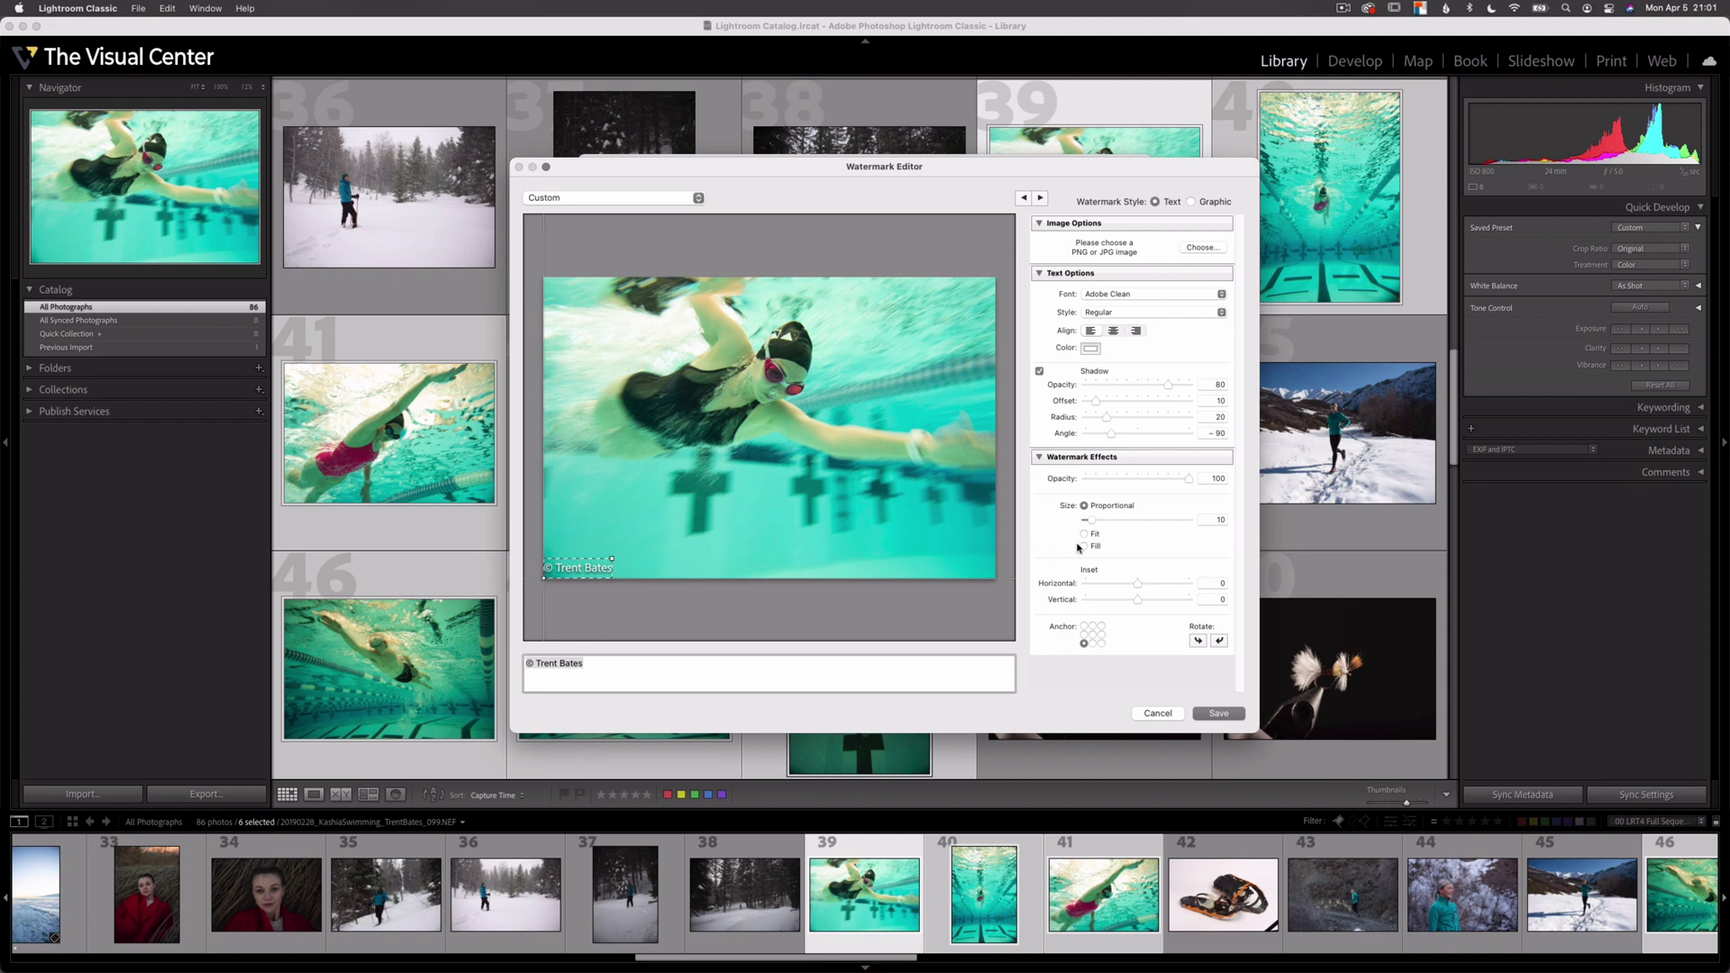
# Style the text watermark with proportional size 63, no shadow and 56 opacity, anchored at the image centre
pyautogui.moveTo(1092, 521); pyautogui.dragTo(1130, 528)
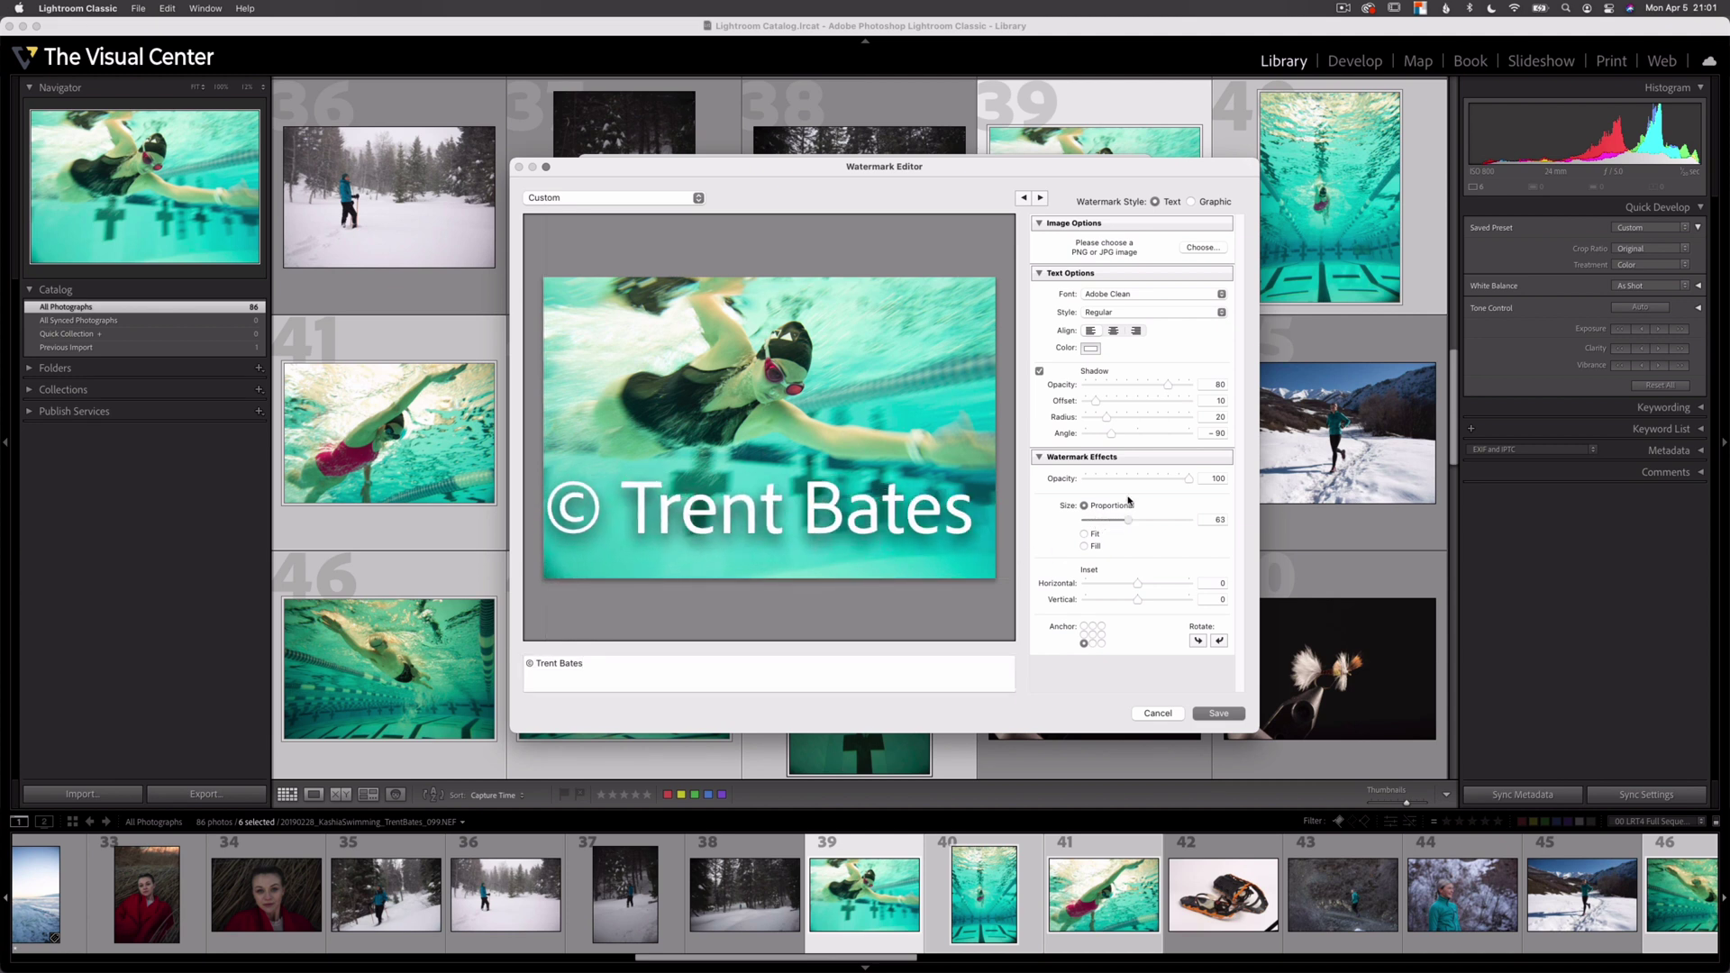
pyautogui.click(1039, 371)
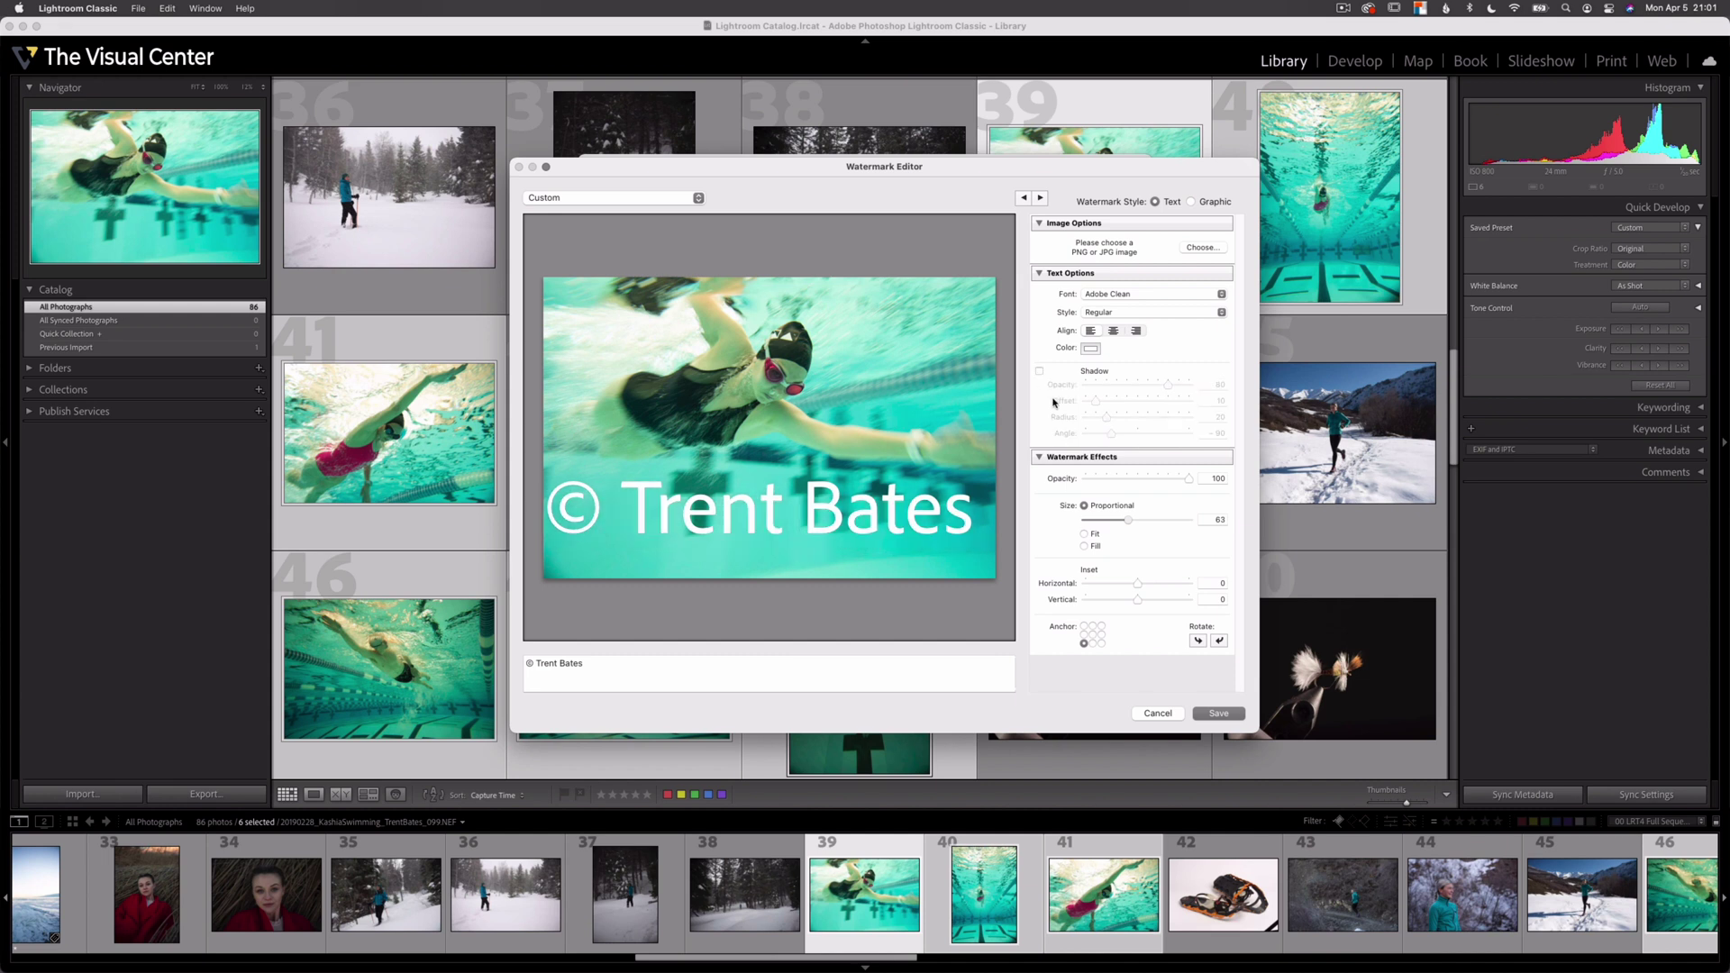
pyautogui.moveTo(1187, 482); pyautogui.dragTo(1141, 484)
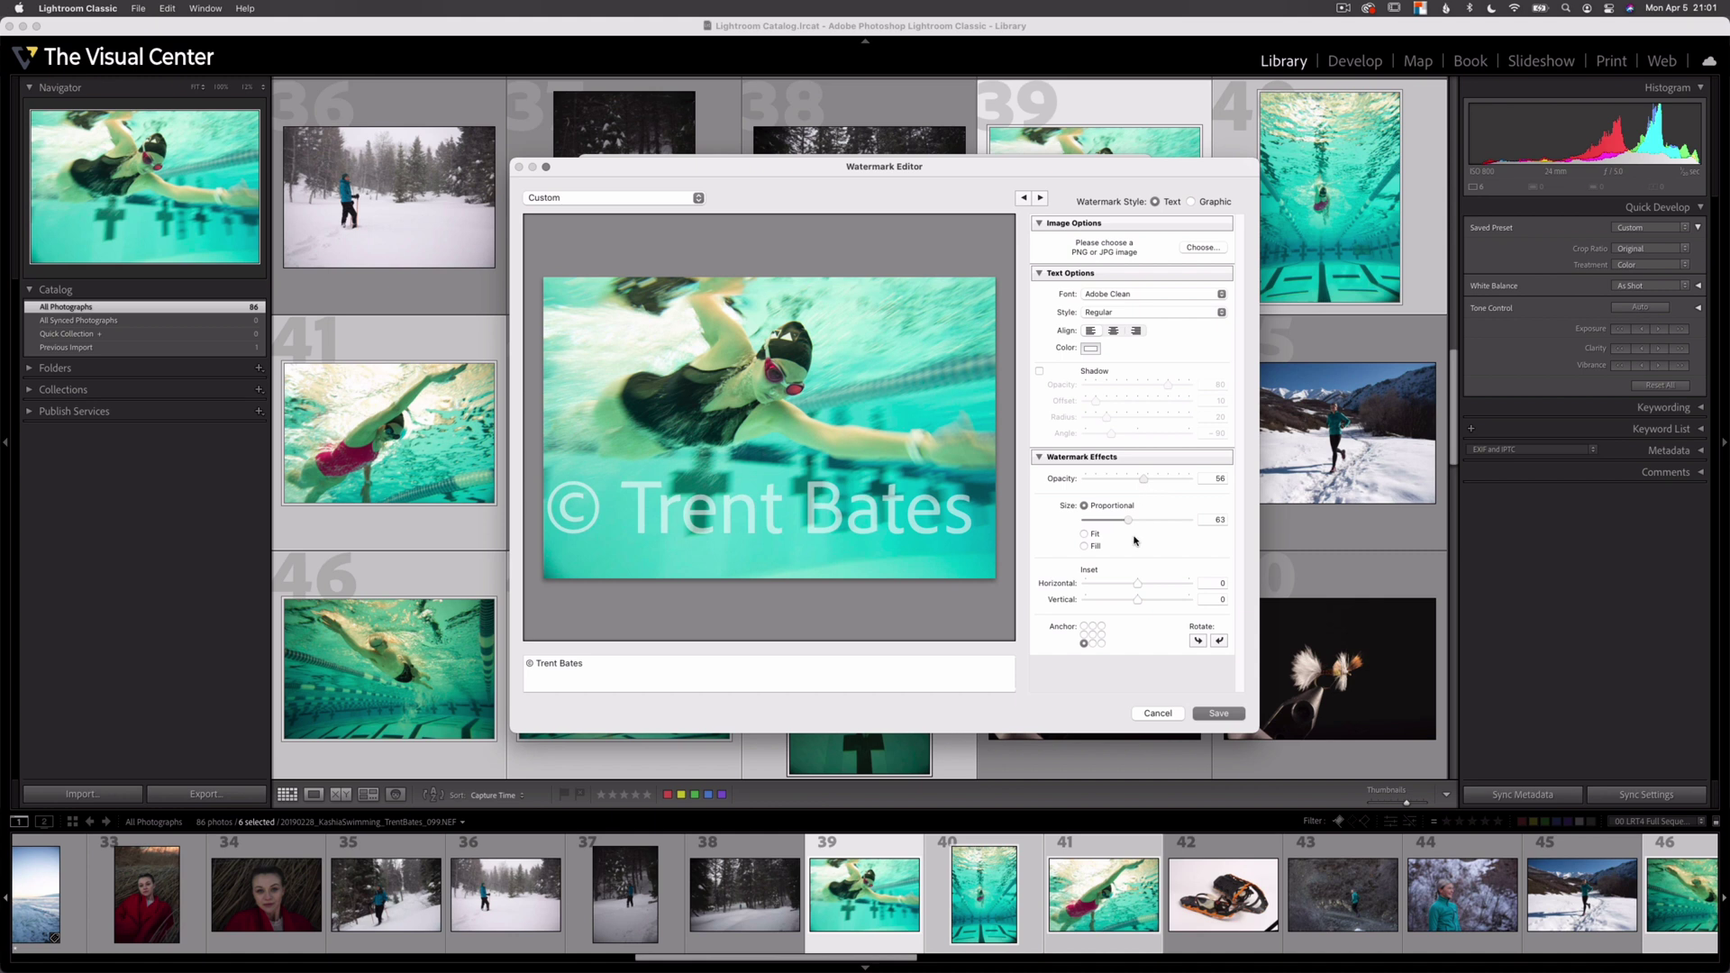
pyautogui.moveTo(729, 485)
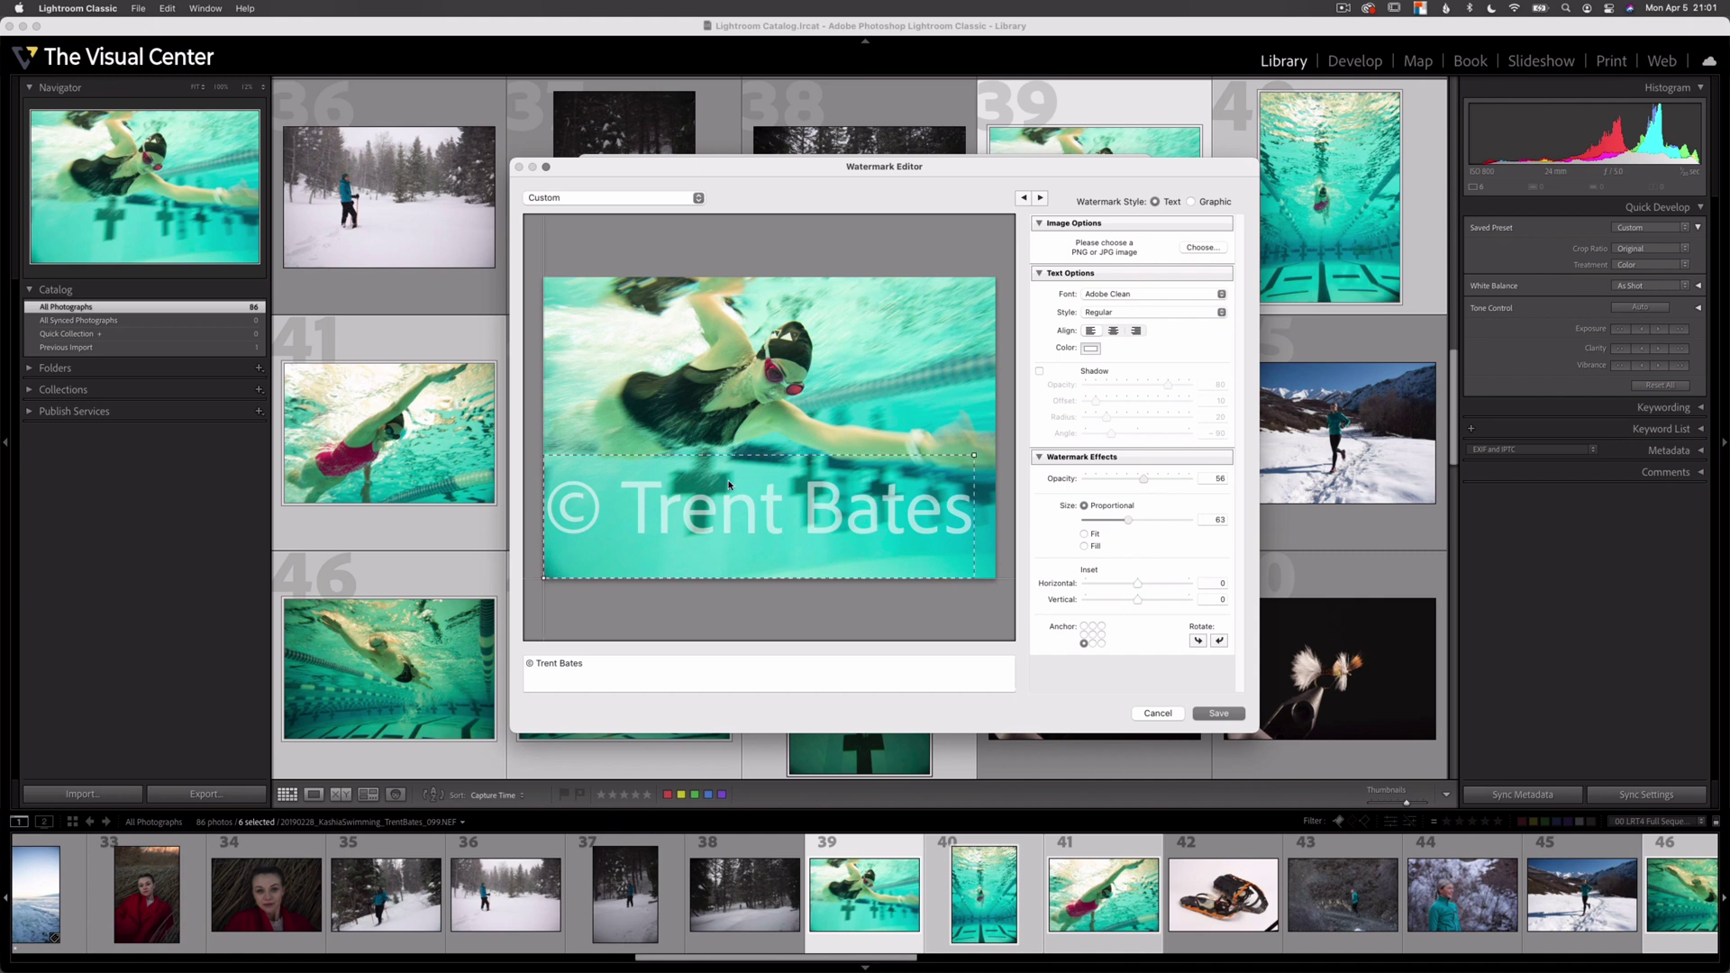
pyautogui.click(1093, 635)
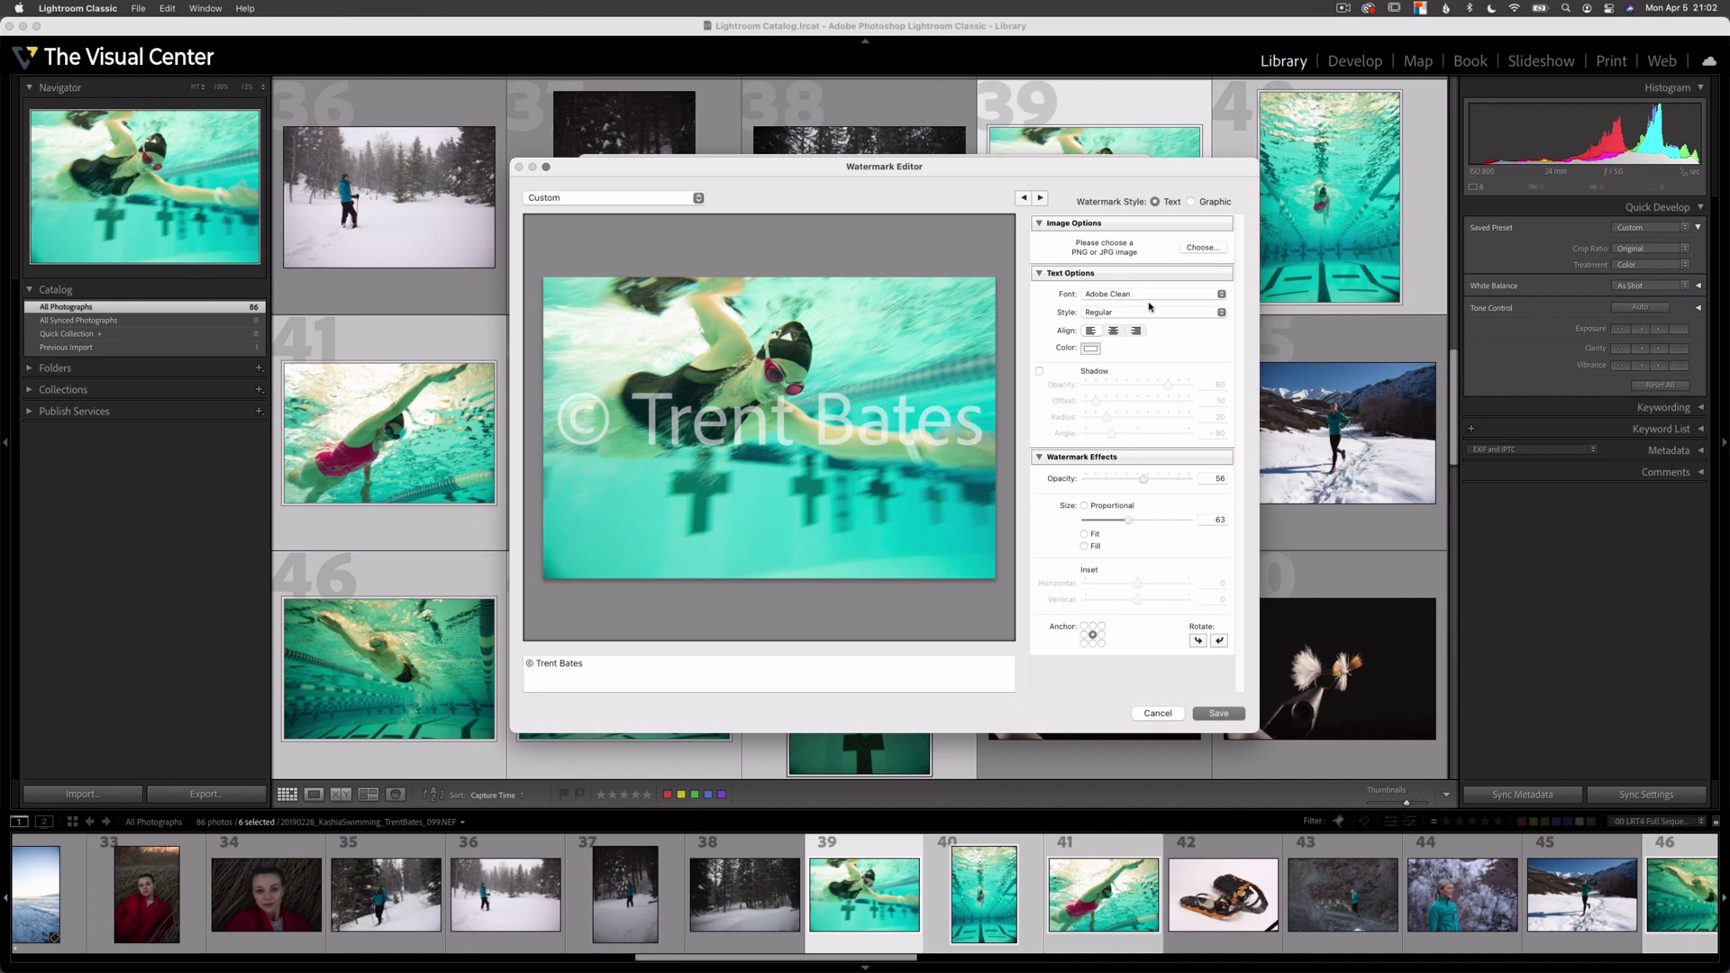
# Try Light_medium.png as a graphic watermark, then switch back to the text style
pyautogui.click(1192, 202)
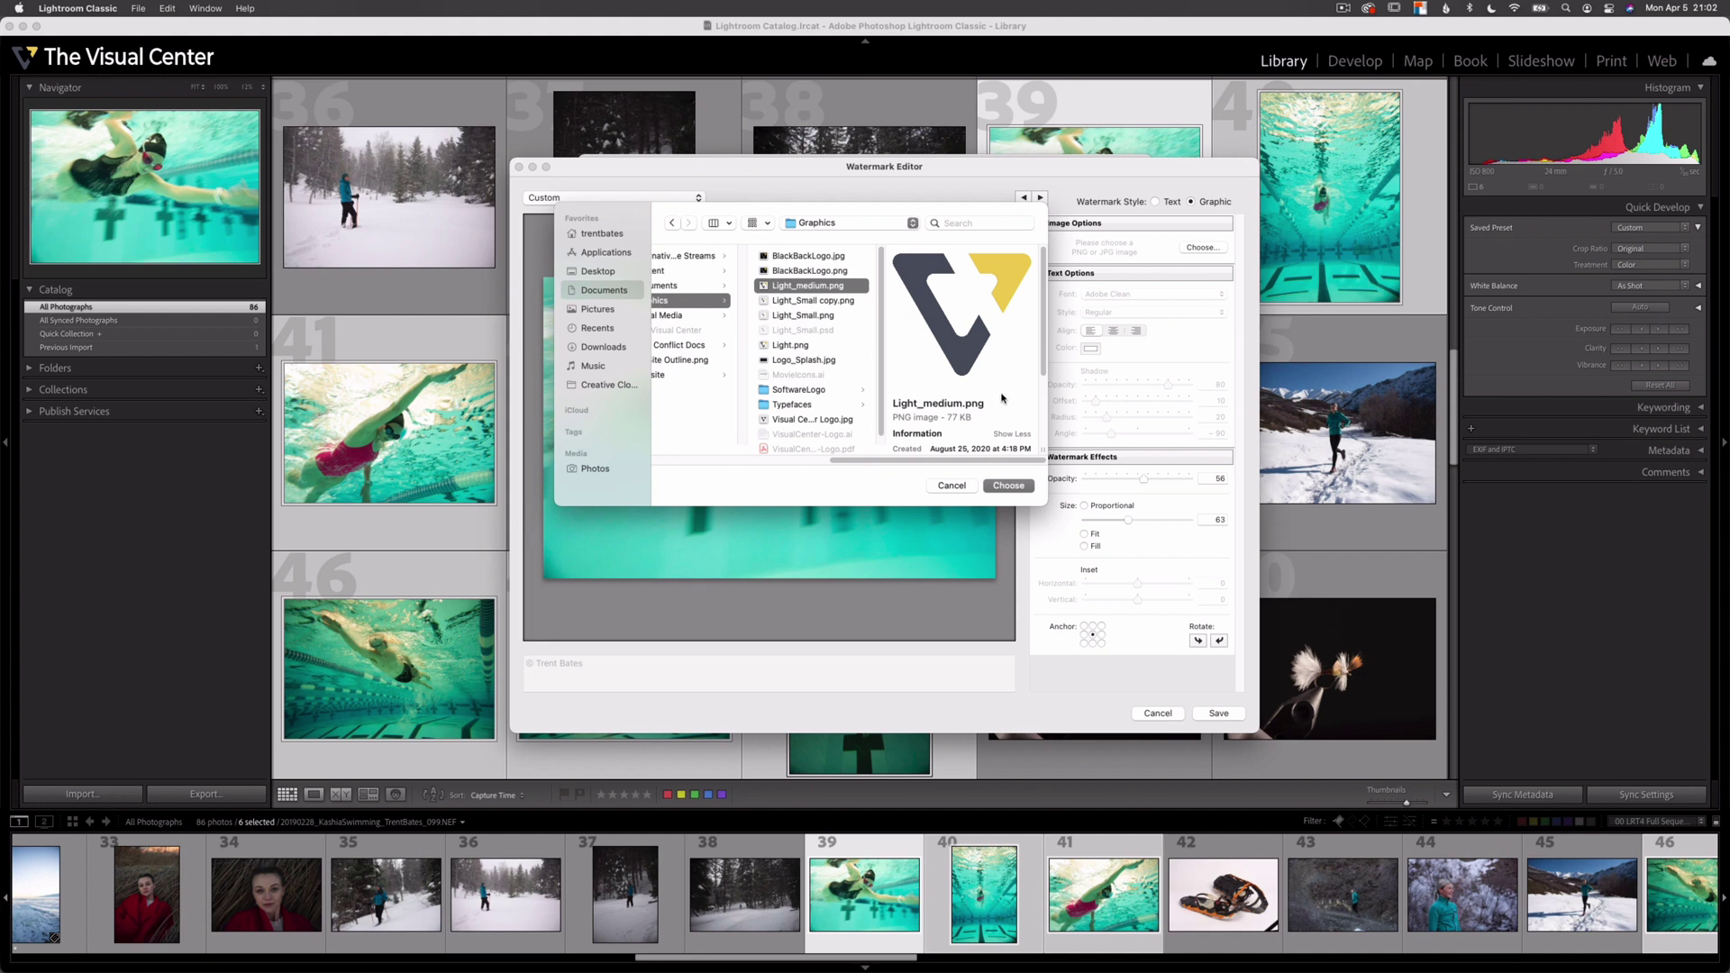
pyautogui.click(999, 485)
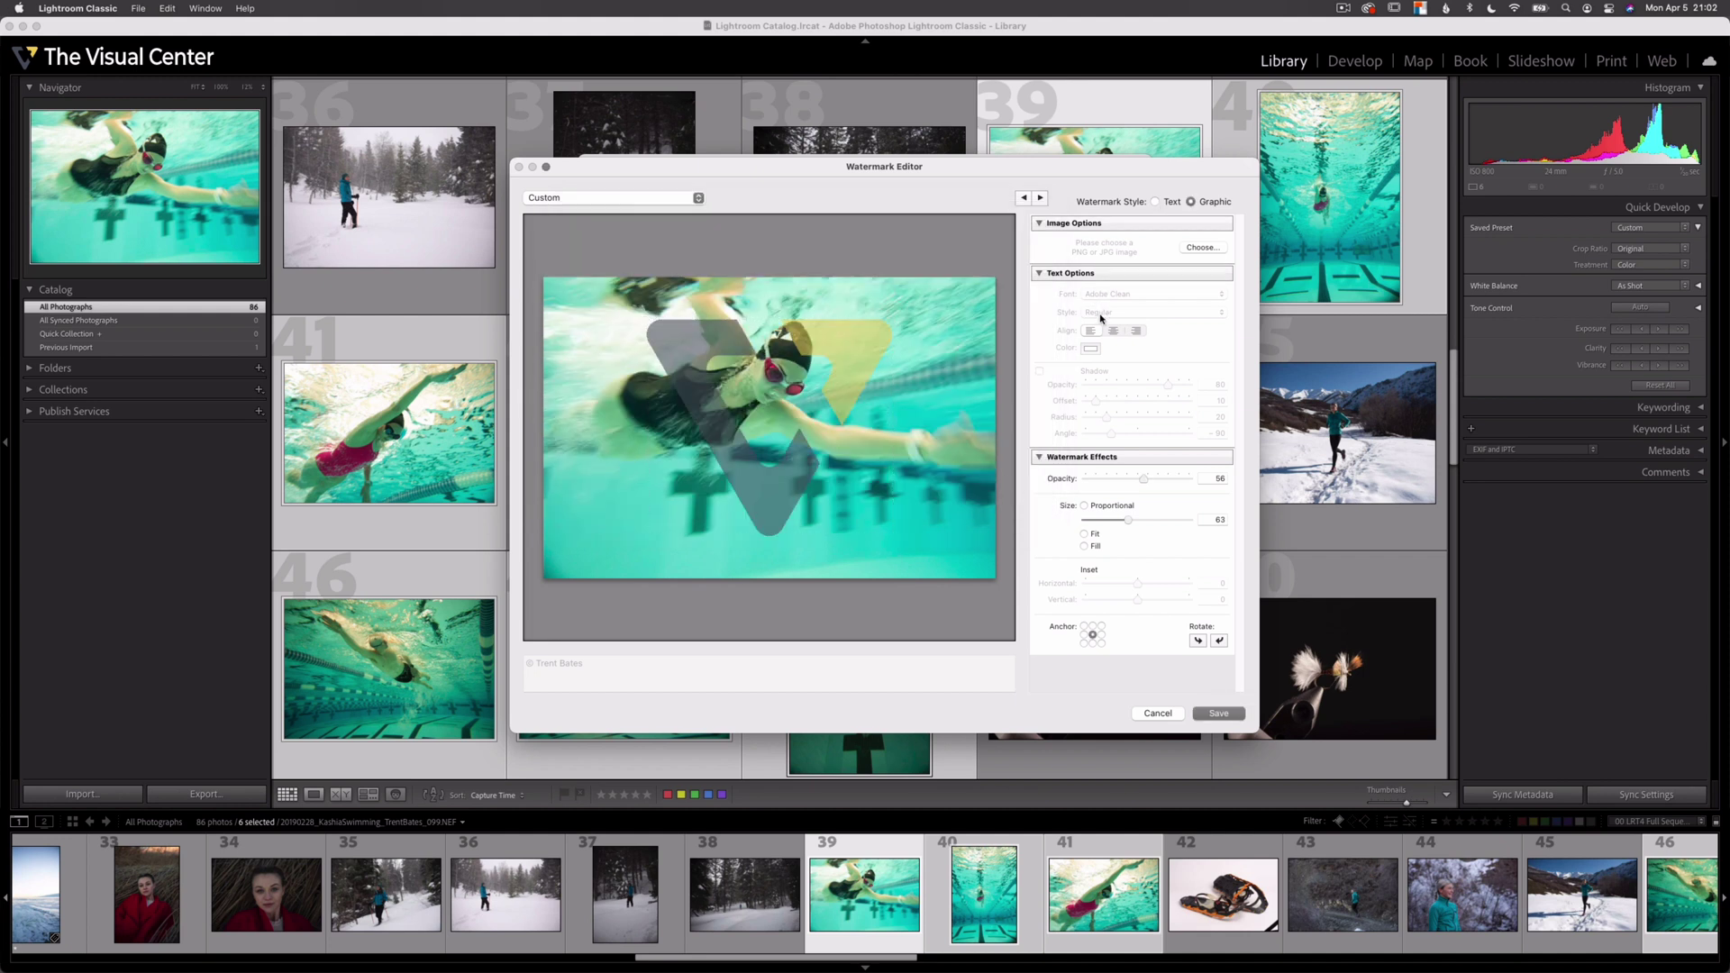
pyautogui.click(1155, 202)
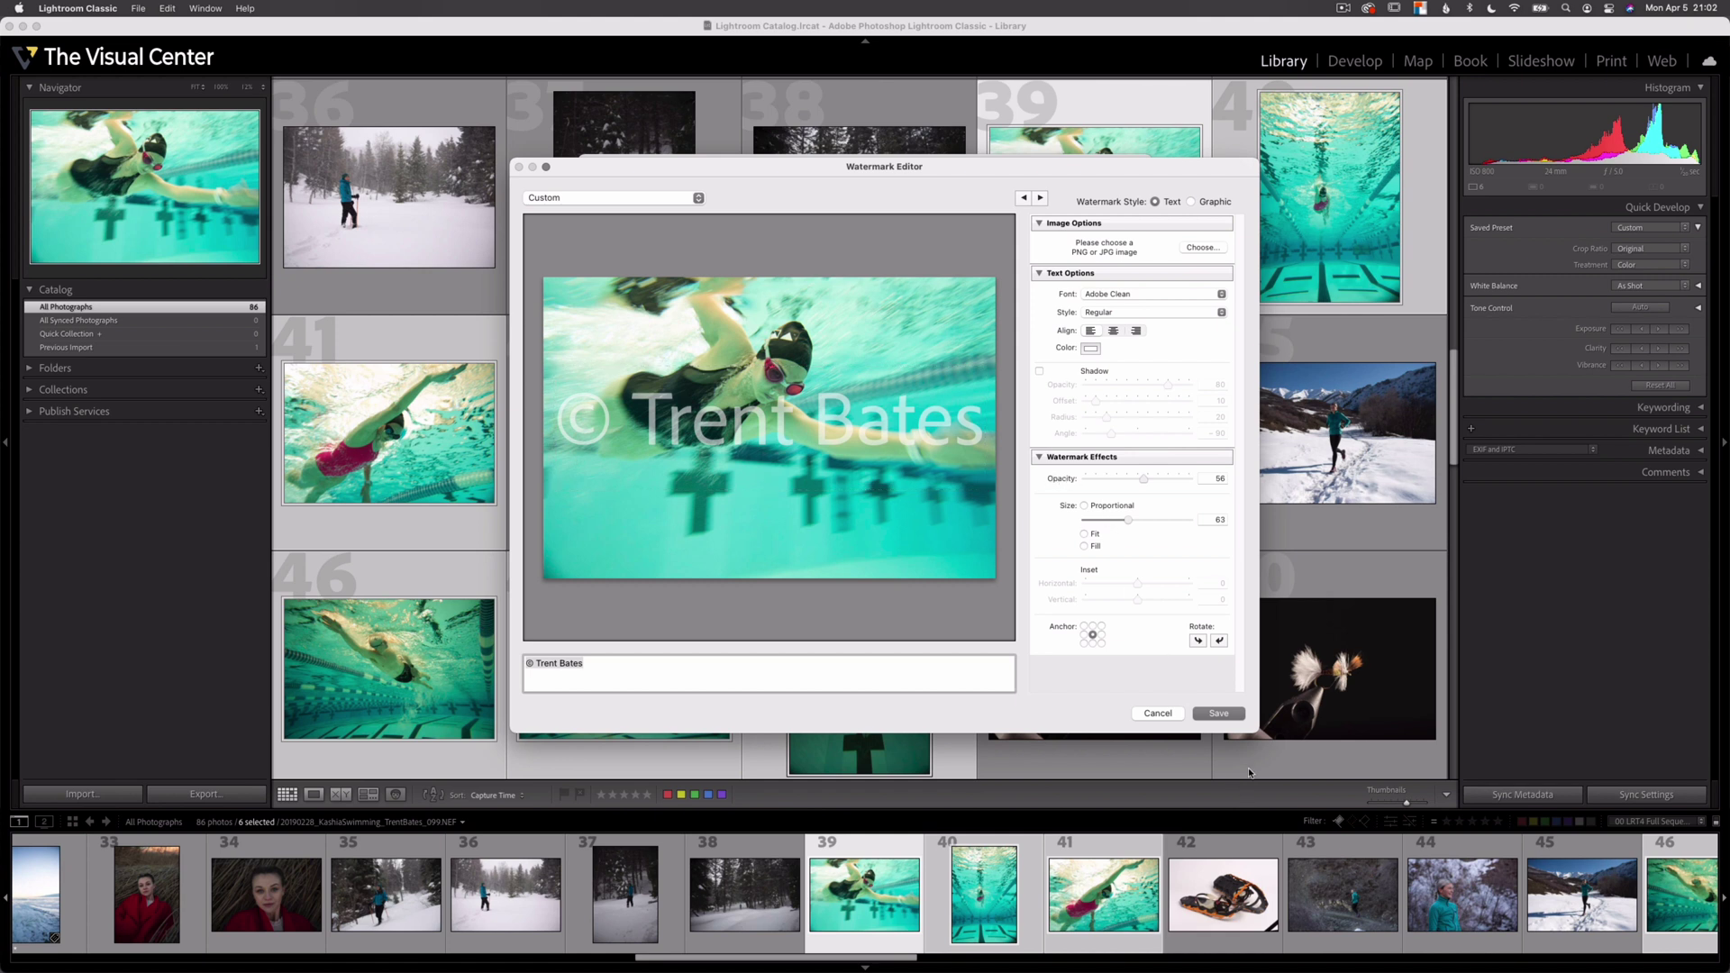
# Save the watermark as a preset named Client Proof and check the available watermark choices
pyautogui.click(1230, 716)
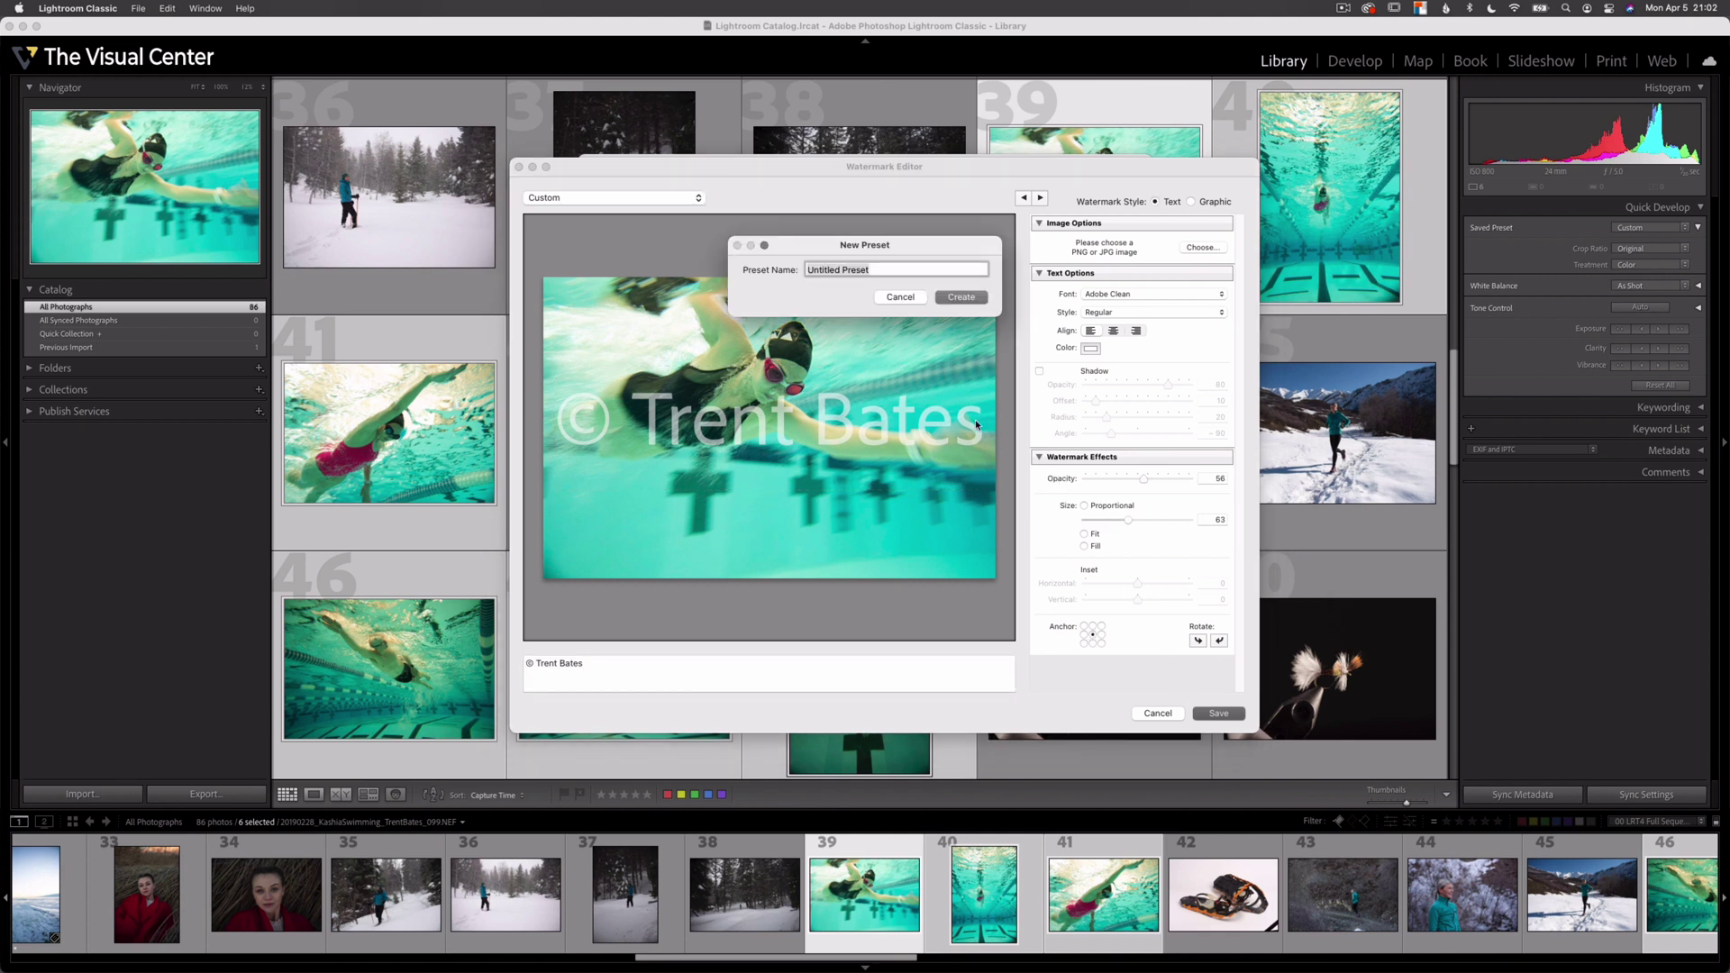
pyautogui.write('Client Proof')
pyautogui.click(961, 299)
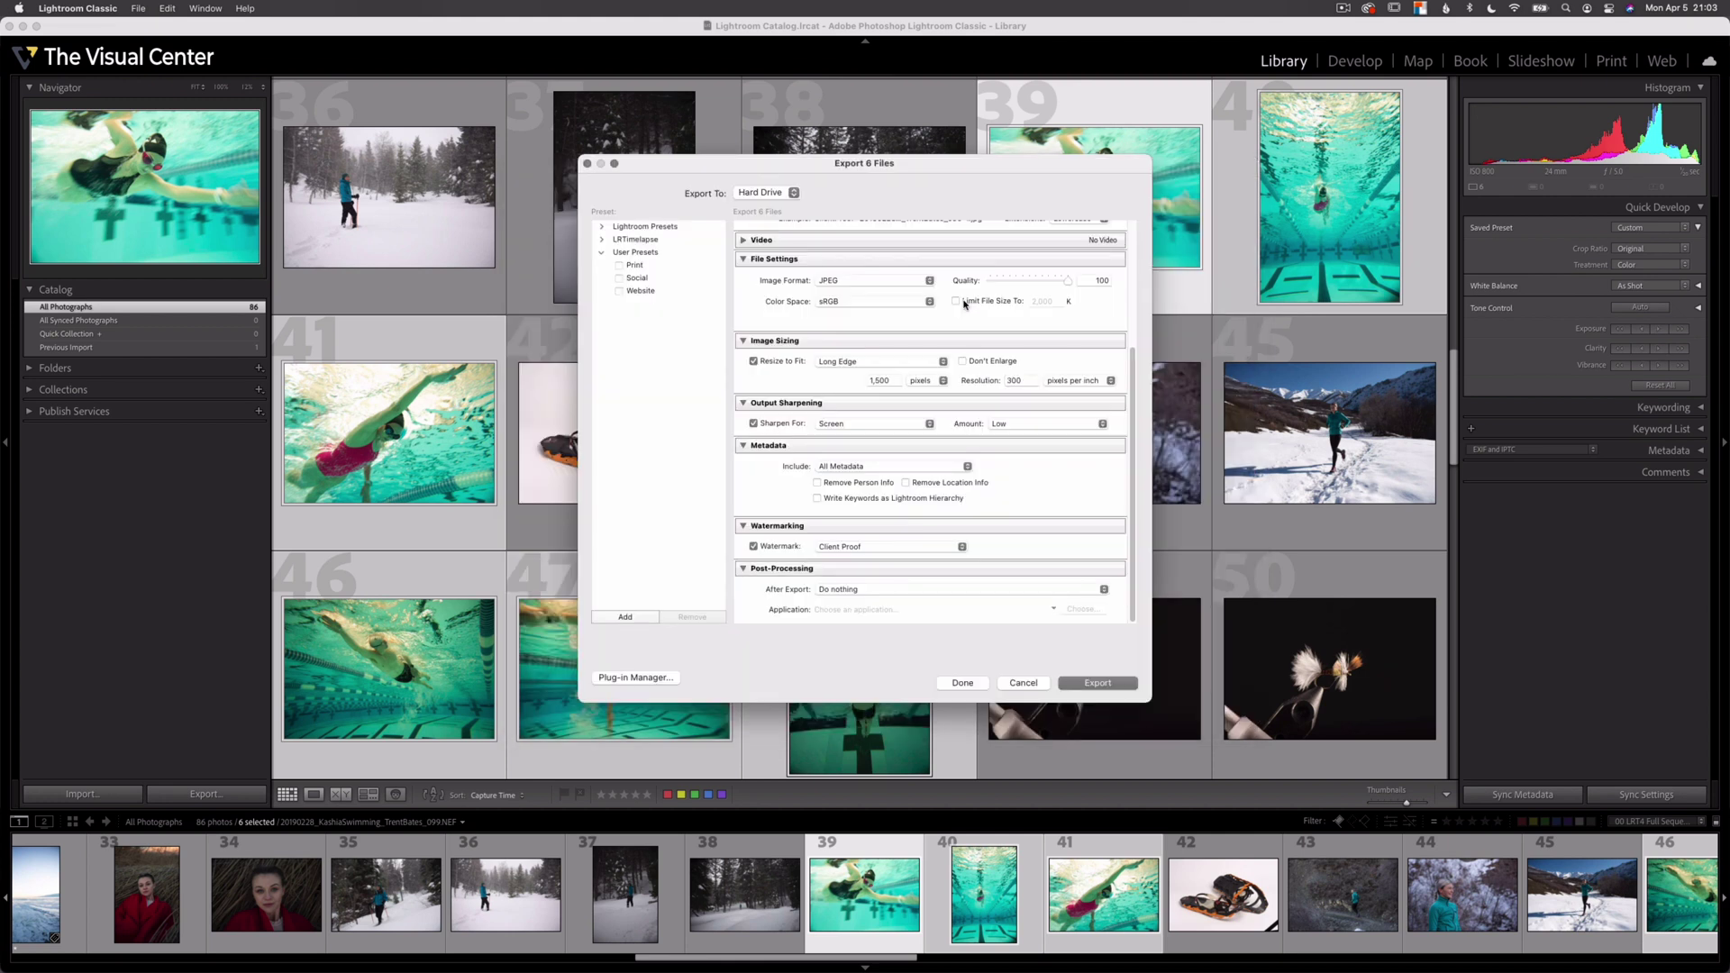
pyautogui.click(885, 547)
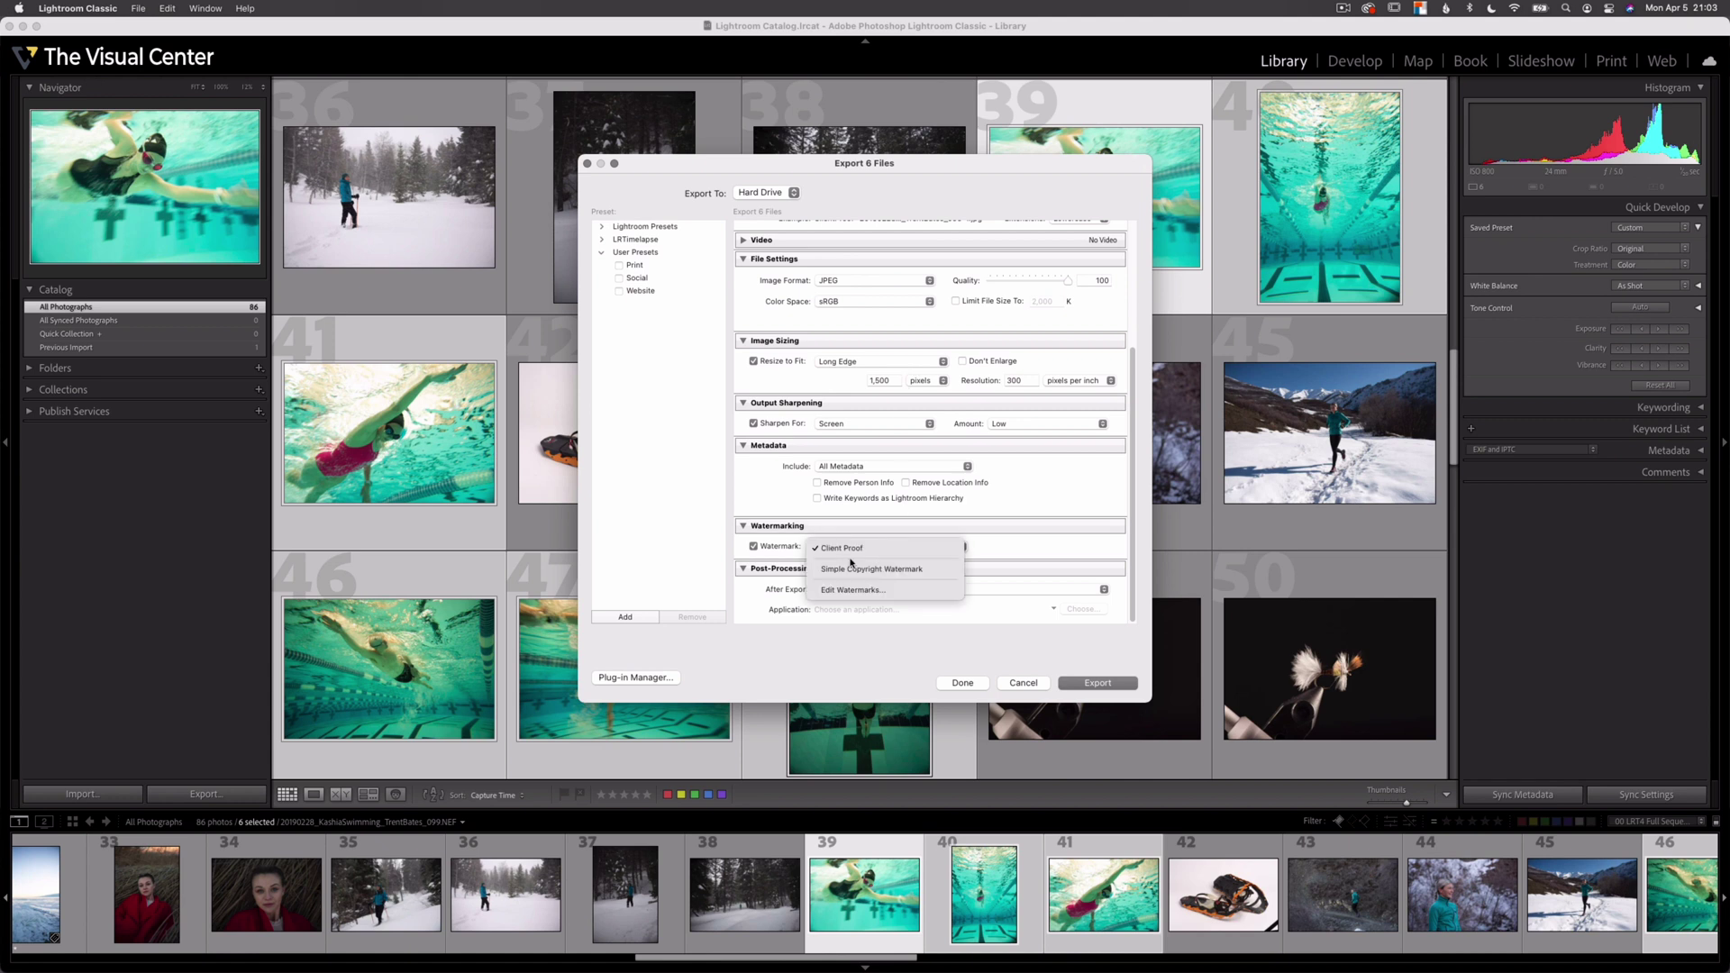
pyautogui.click(1003, 551)
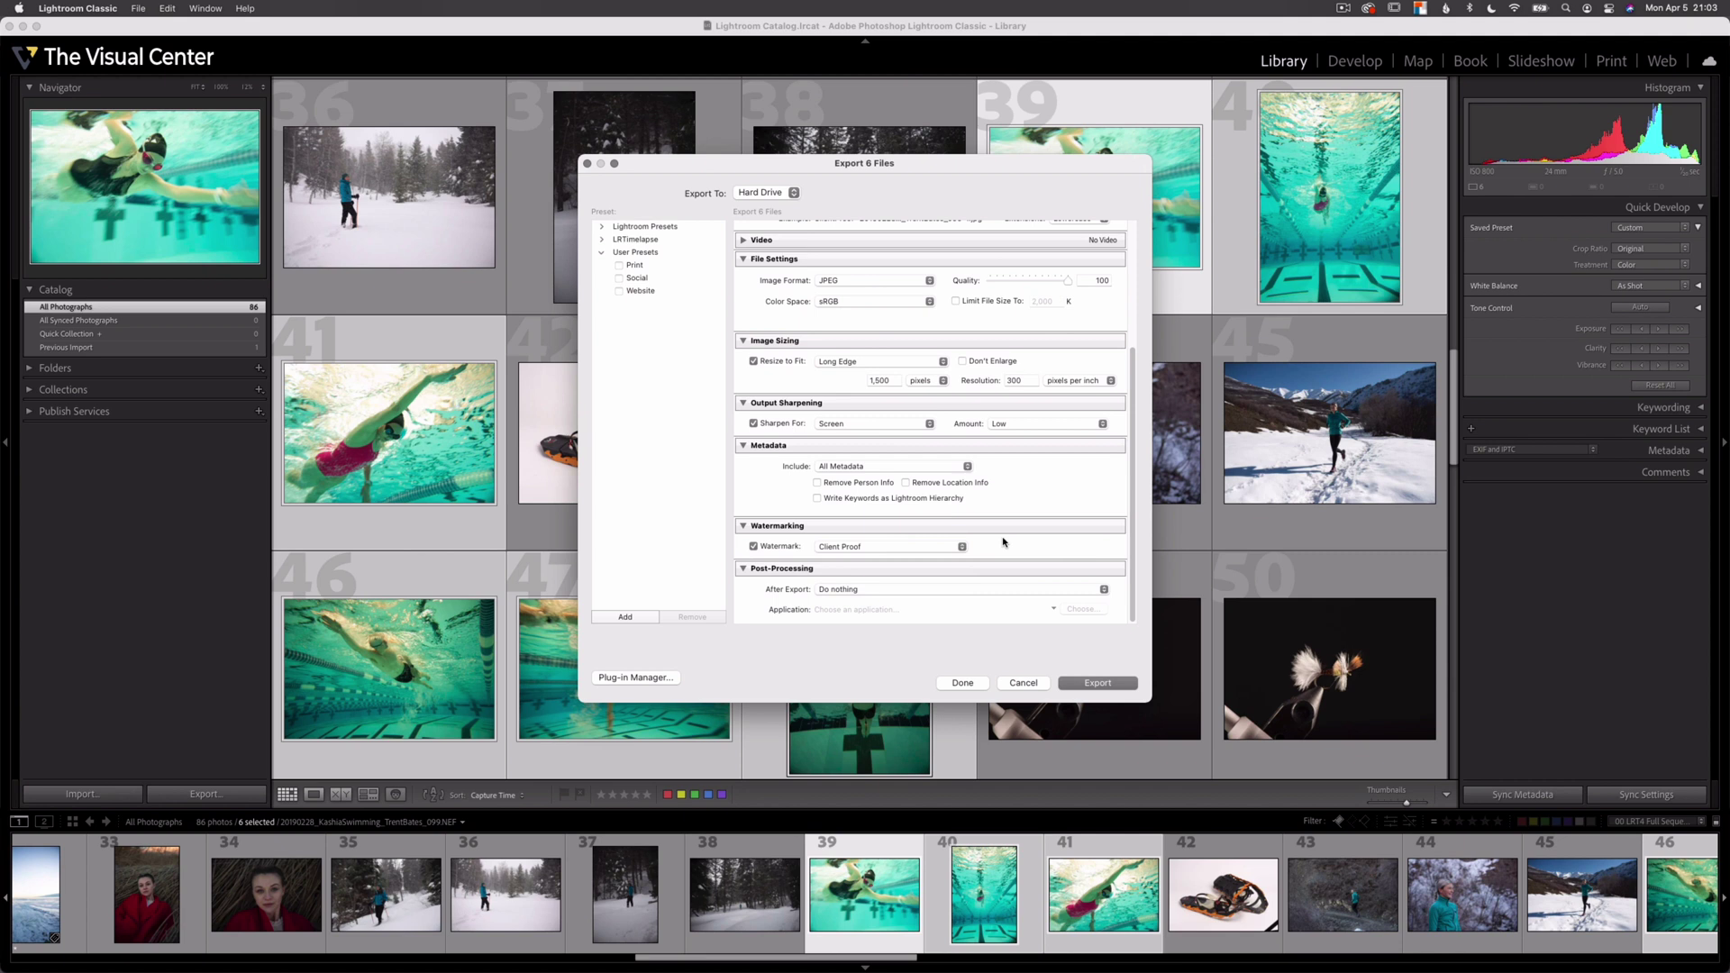
# Save the current export settings as a preset named Client Proof in the User Presets folder
pyautogui.click(612, 619)
pyautogui.write('Client R')
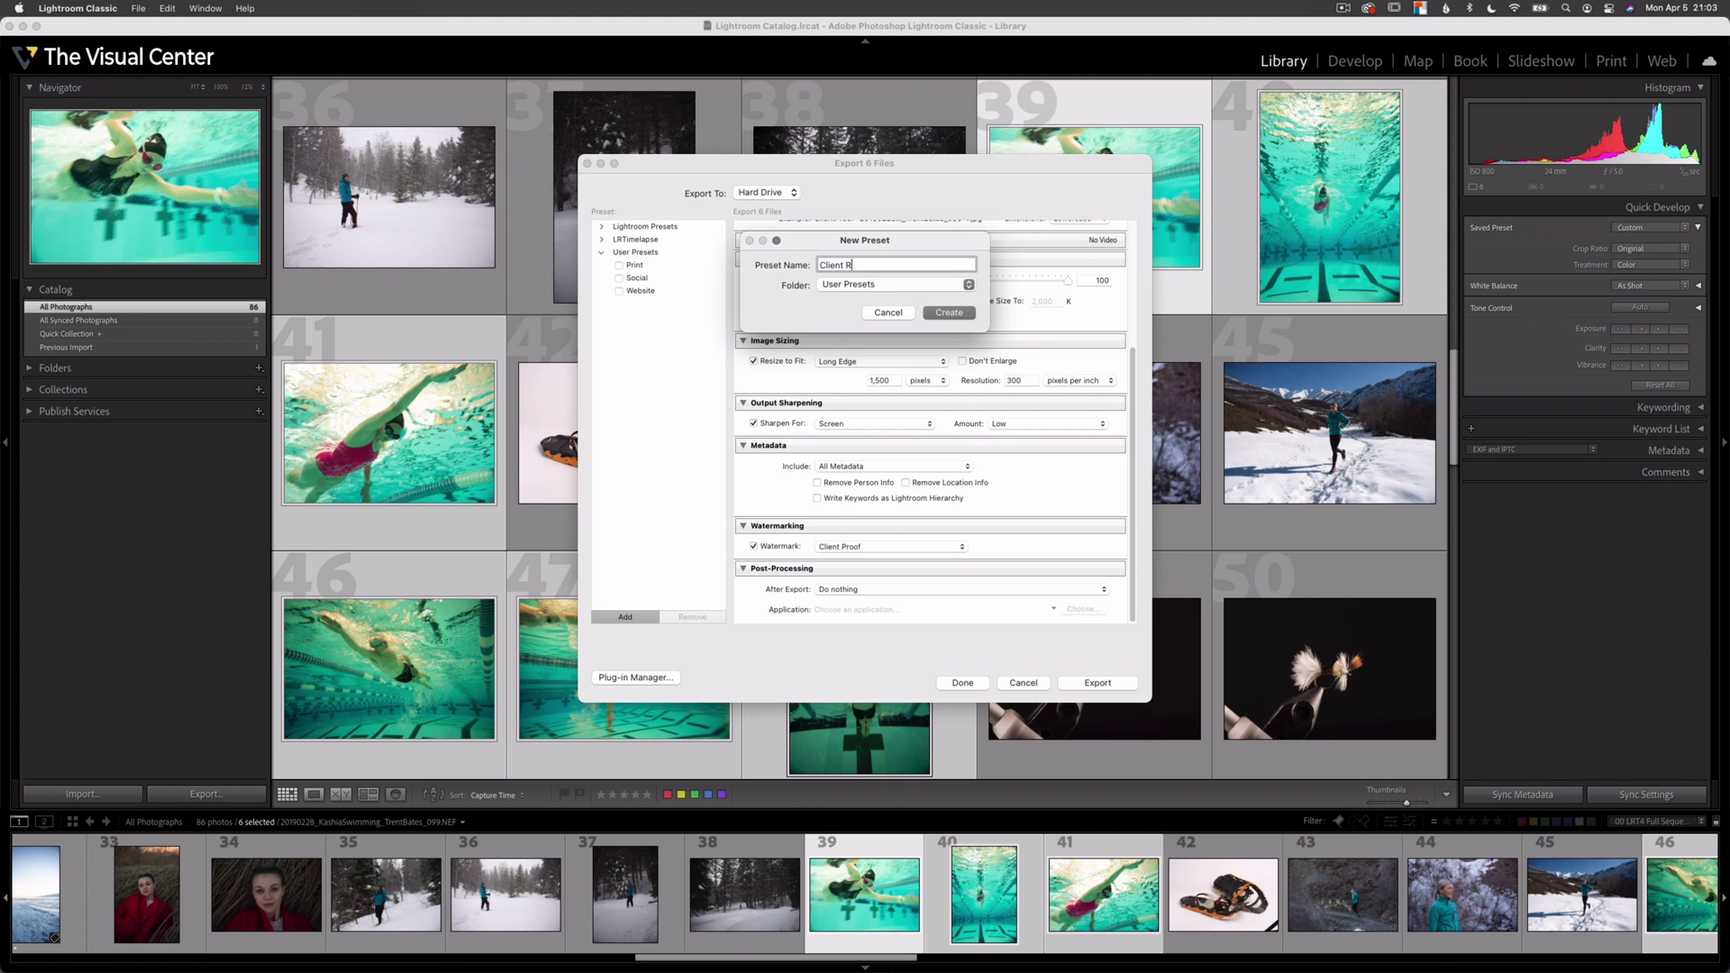
pyautogui.write('roof')
pyautogui.click(949, 314)
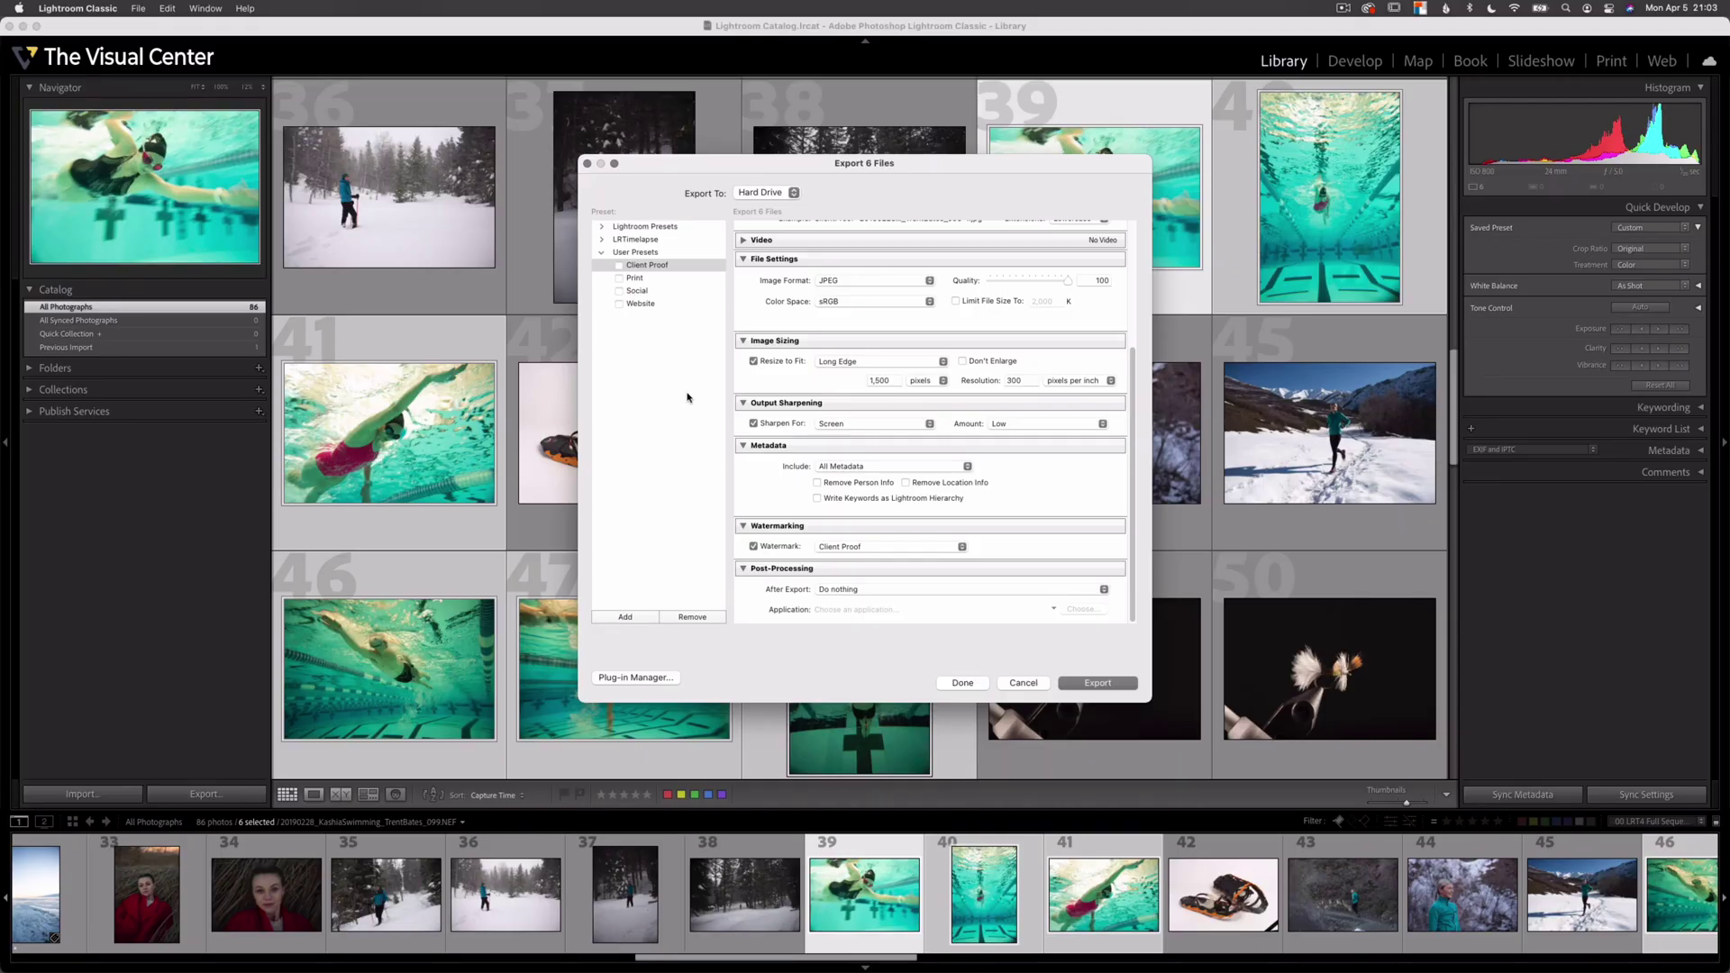
# Include the Client Proof, Print, Social and Website presets and start a batch export
pyautogui.click(620, 268)
pyautogui.click(620, 266)
pyautogui.click(619, 279)
pyautogui.click(619, 291)
pyautogui.click(619, 305)
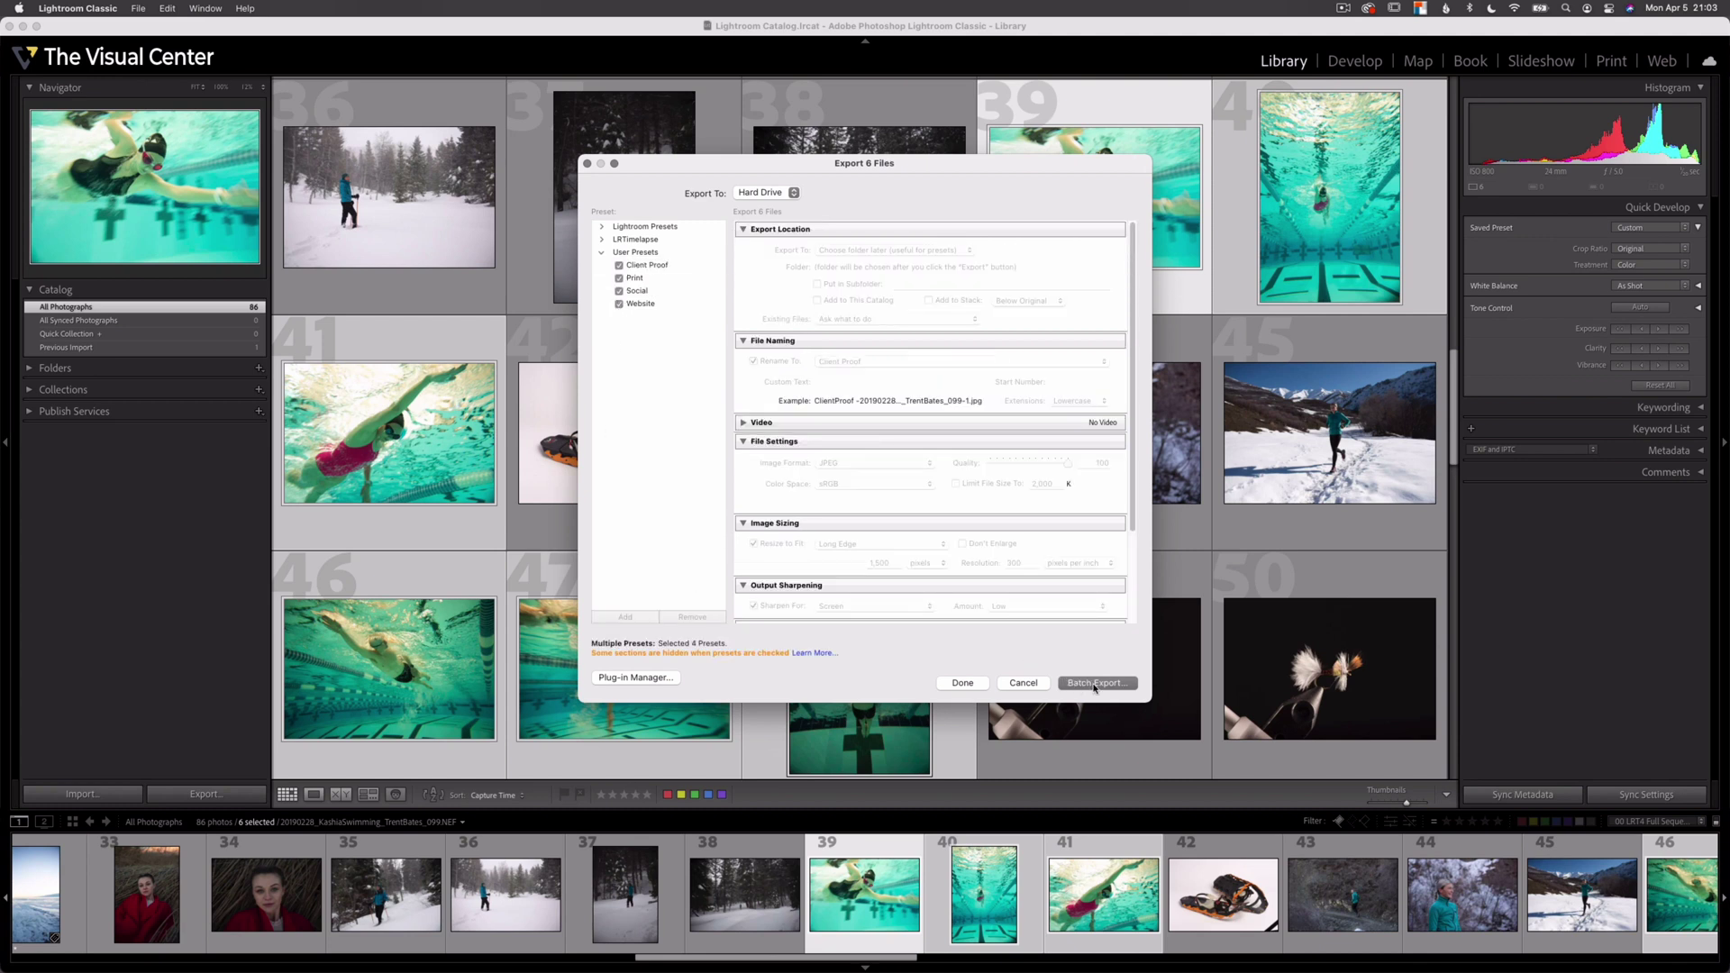
pyautogui.click(1096, 683)
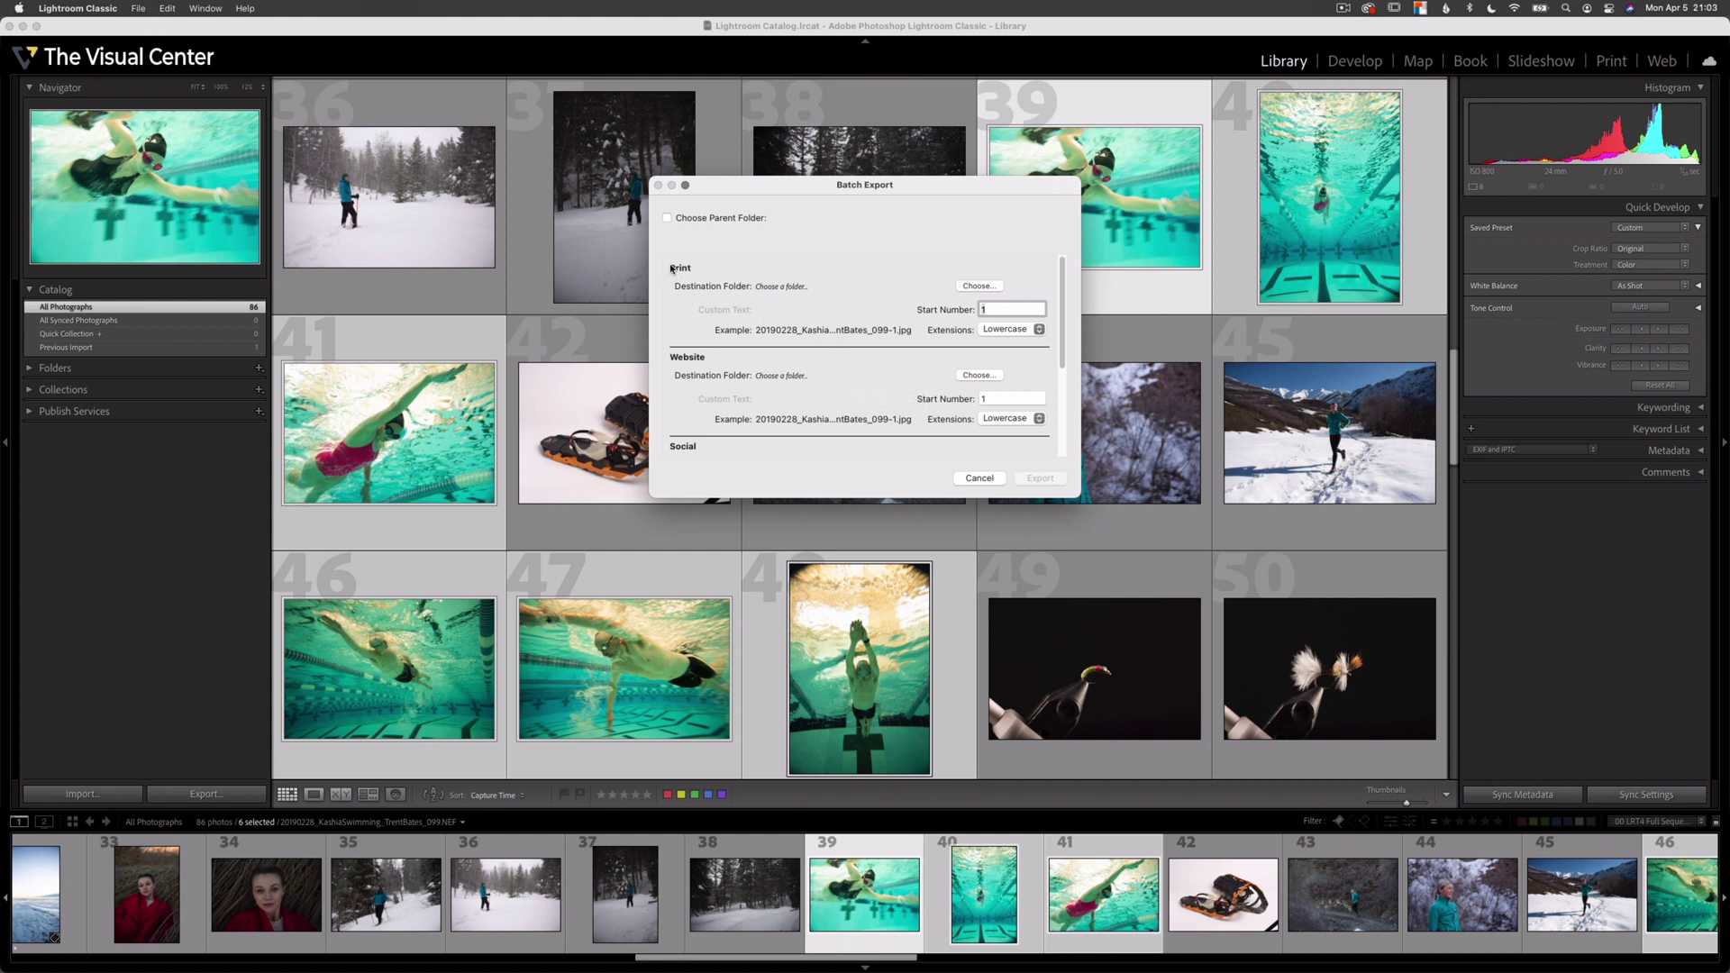
# Review the batch export destinations for all presets, and for the Print preset create a Swim Test folder on the Desktop
pyautogui.scroll(-3, 755, 306)
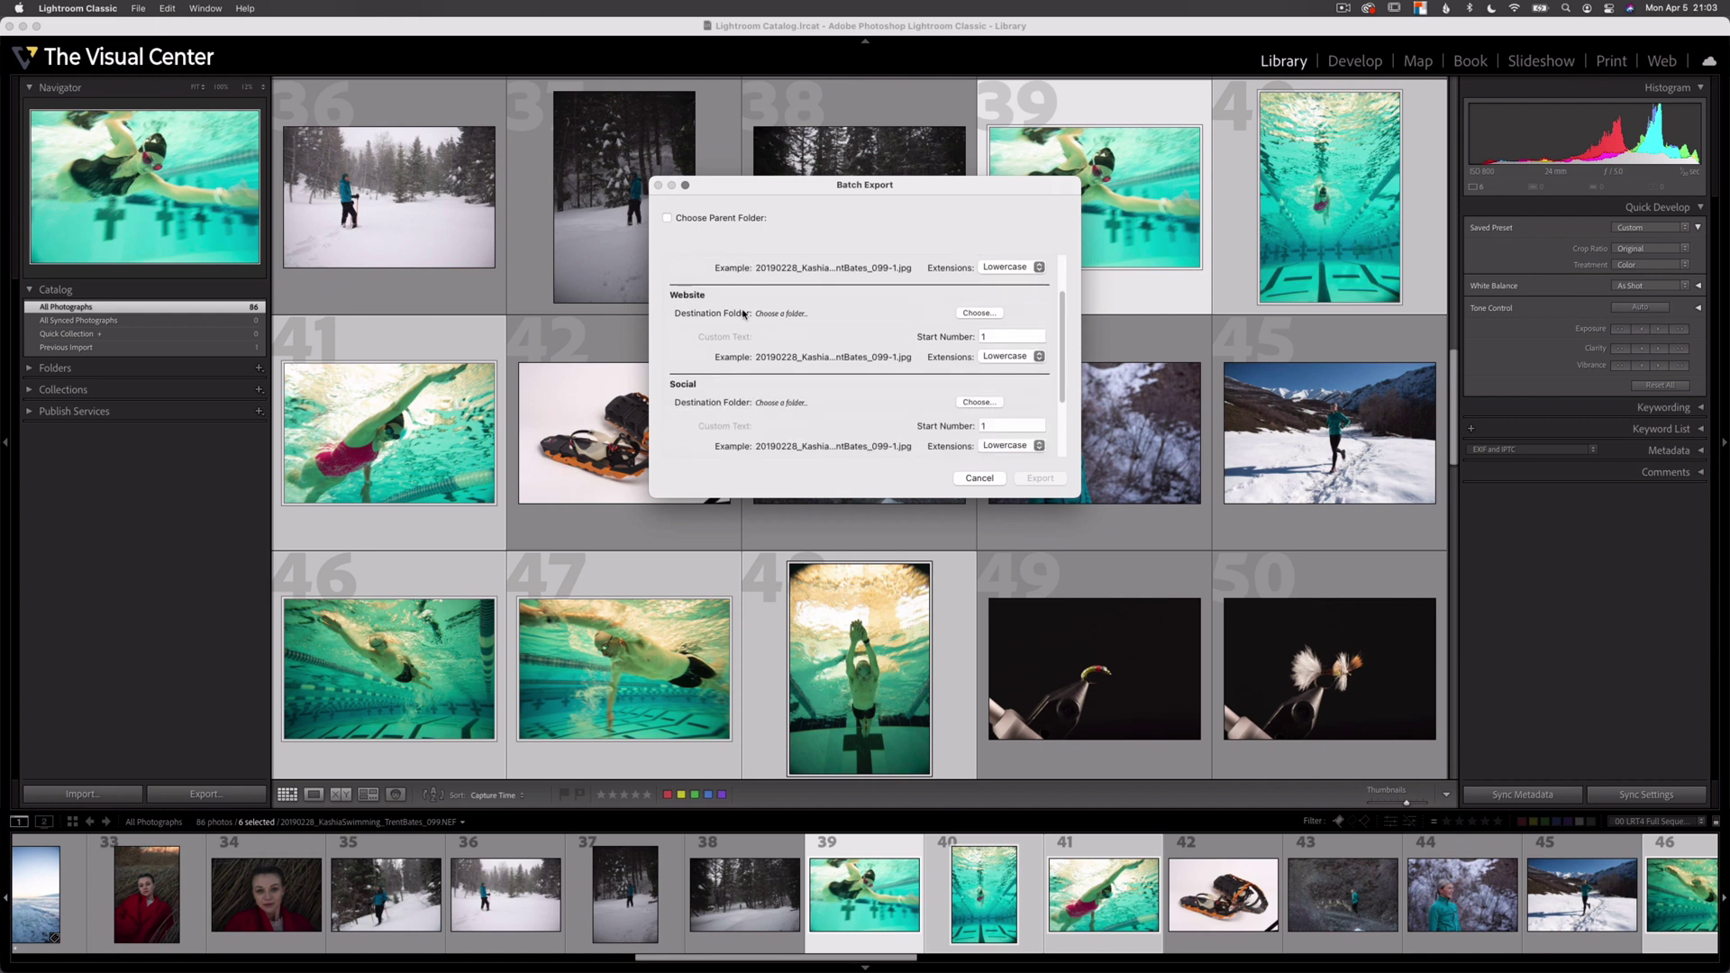
pyautogui.scroll(-4, 748, 311)
pyautogui.scroll(-1, 739, 383)
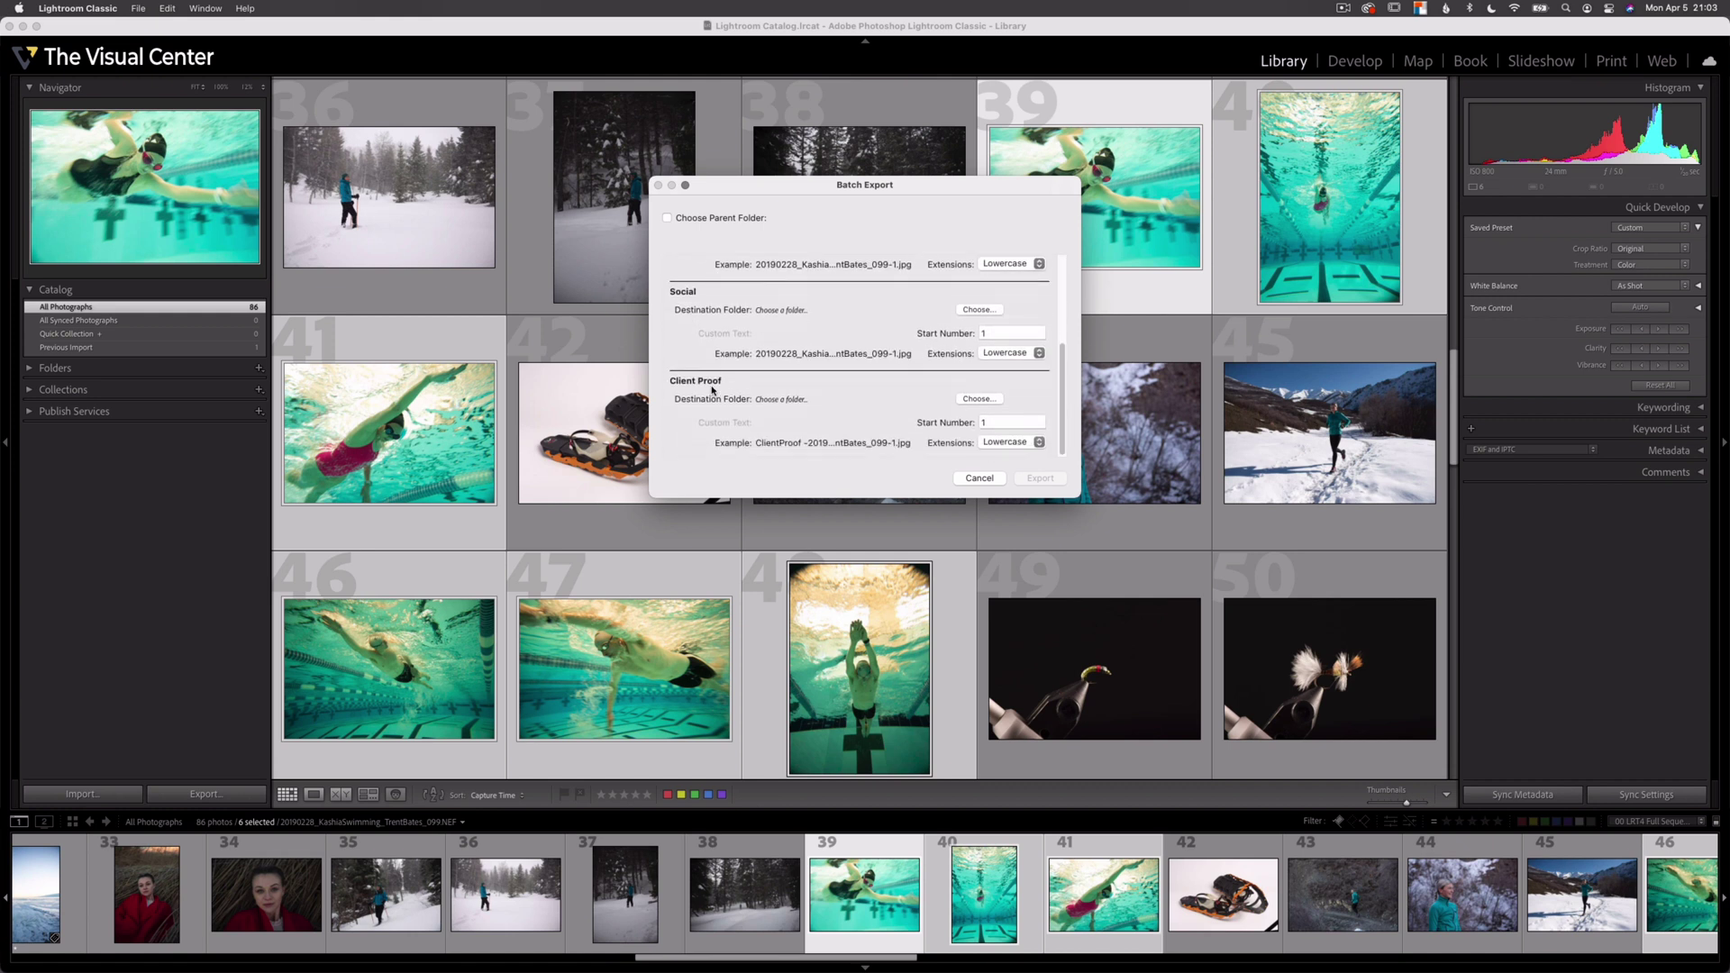
pyautogui.scroll(8, 831, 405)
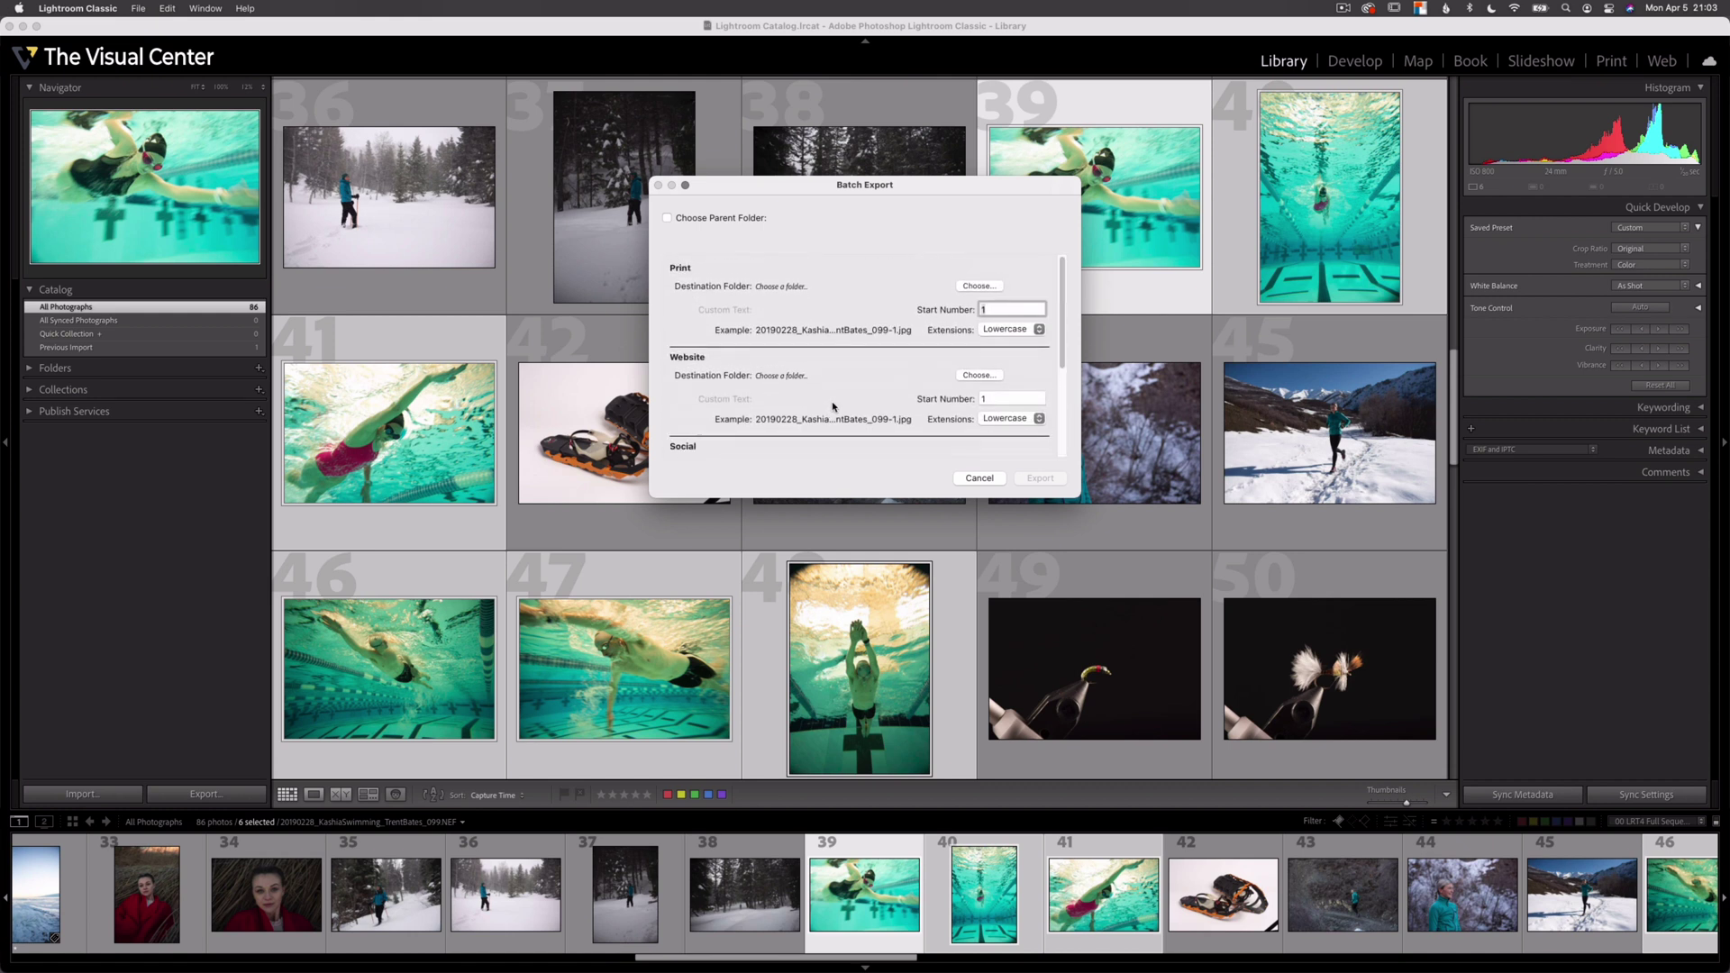
pyautogui.click(968, 288)
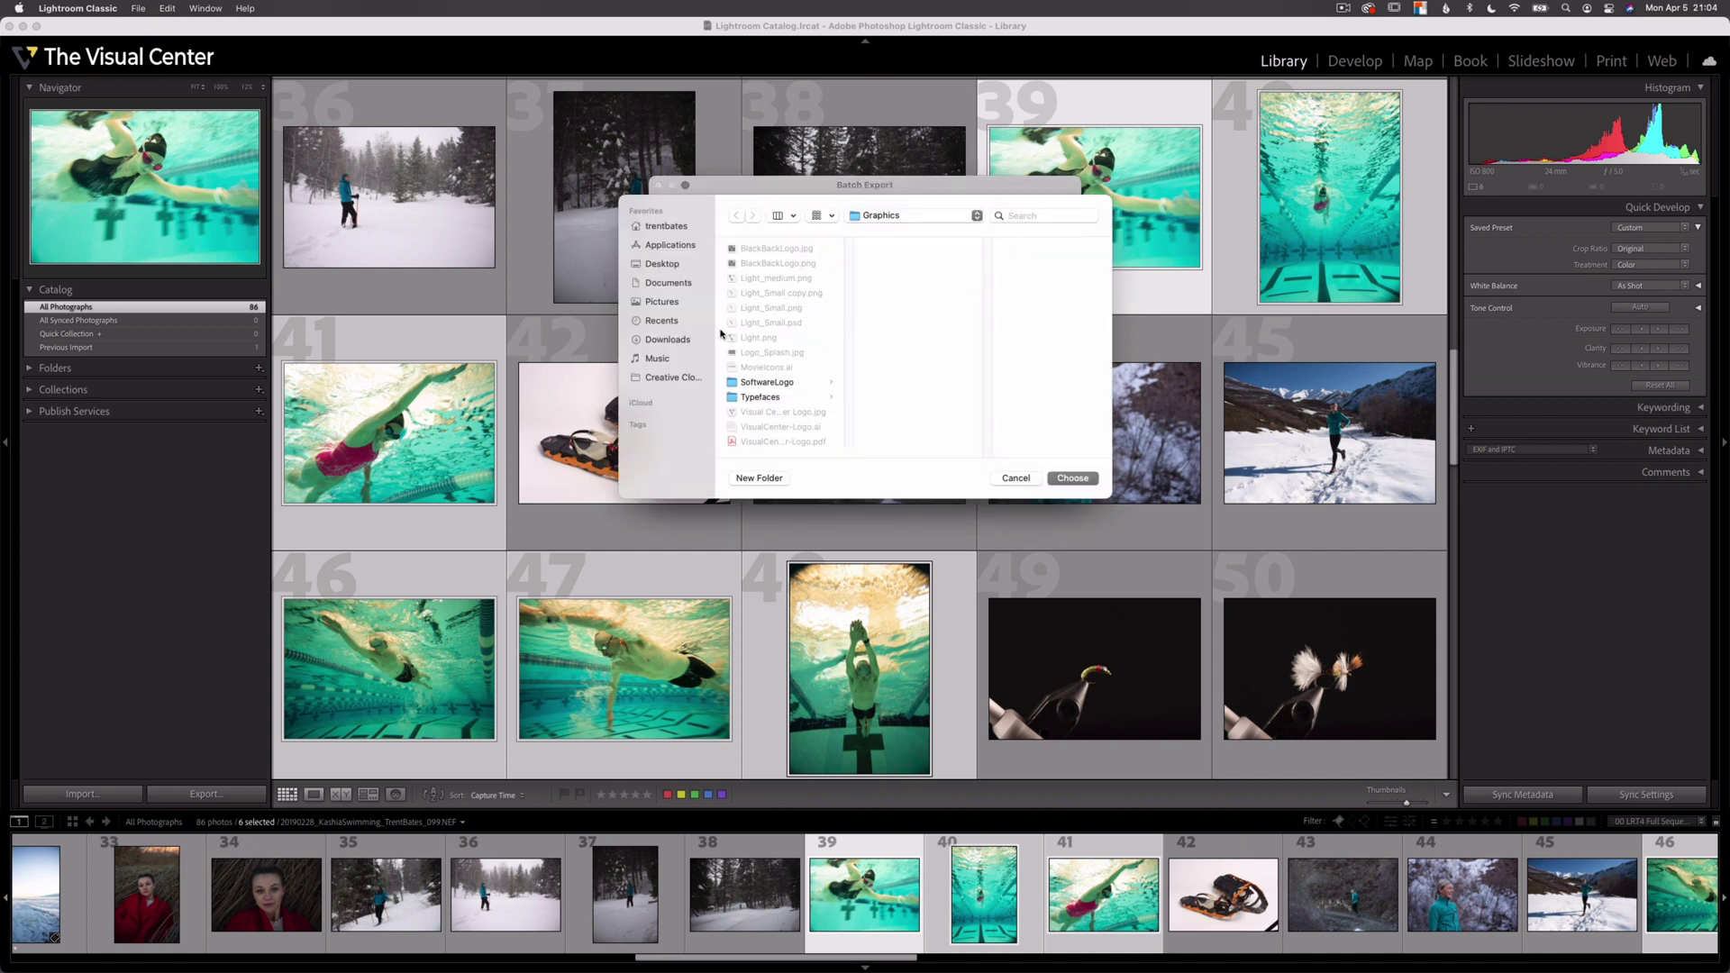
pyautogui.click(662, 263)
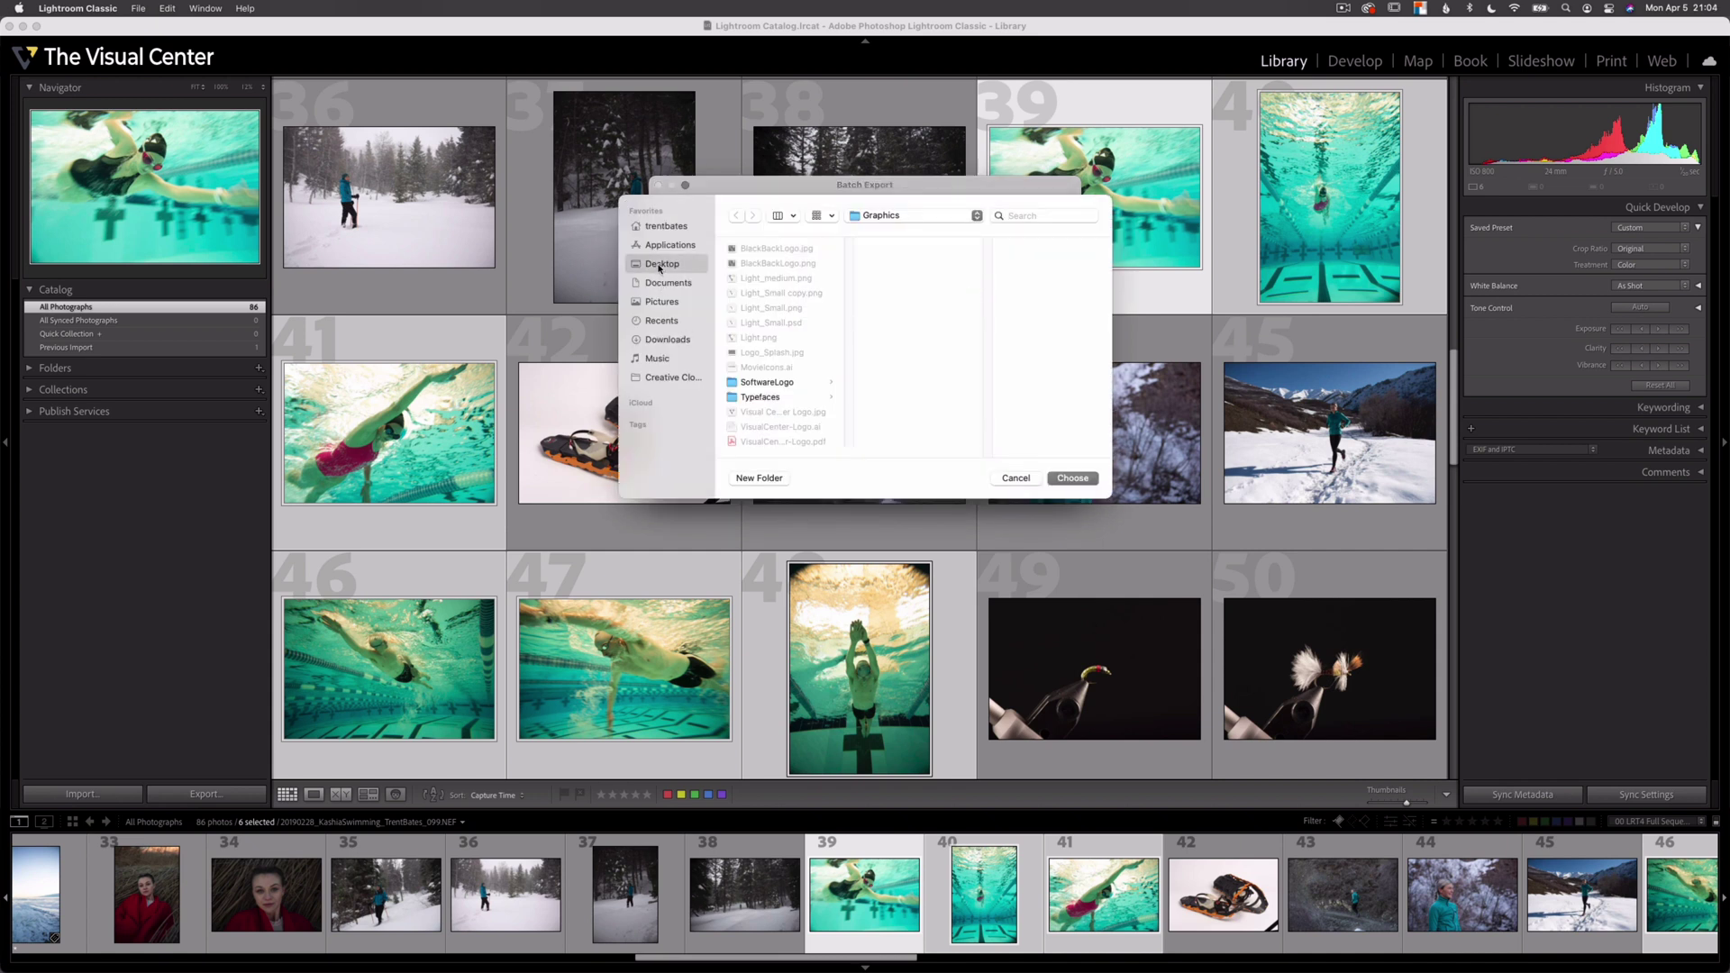
pyautogui.click(766, 479)
pyautogui.write('Swi')
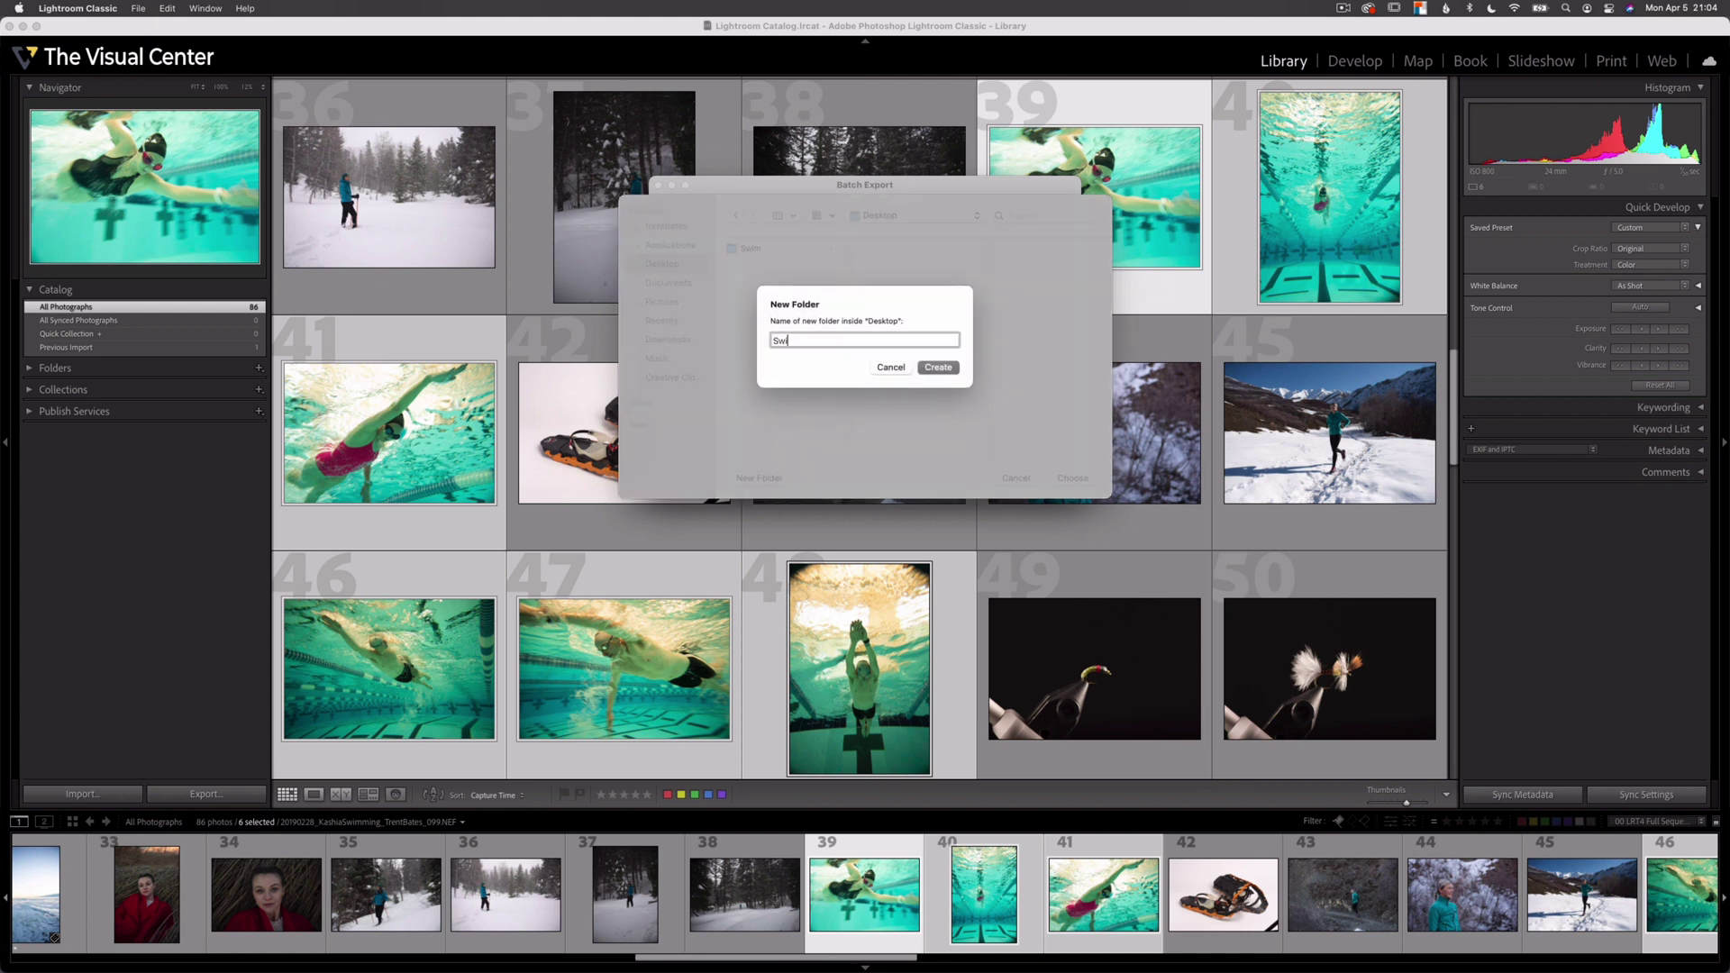
pyautogui.write('m Test')
pyautogui.click(939, 368)
# Create a Print subfolder inside Swim Test and choose it as the Print preset's destination
pyautogui.click(781, 476)
pyautogui.write('Print')
pyautogui.click(946, 373)
pyautogui.click(1085, 478)
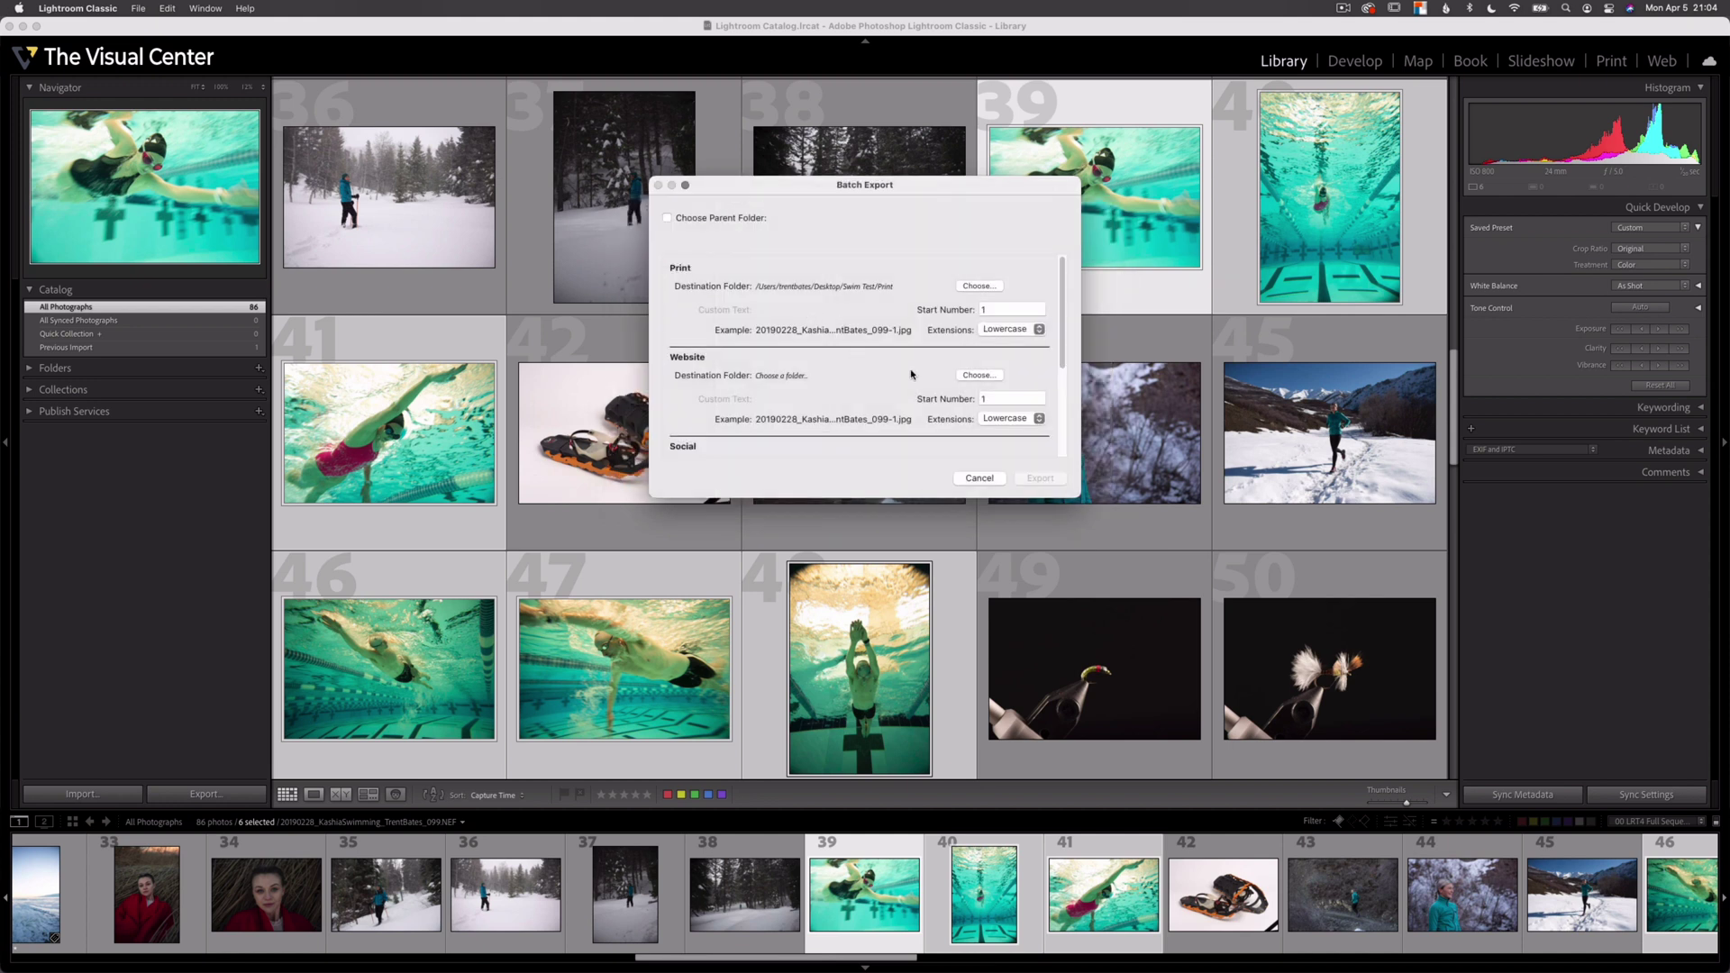
# Create a Website subfolder inside Swim Test and choose it as the Website preset's destination
pyautogui.click(978, 375)
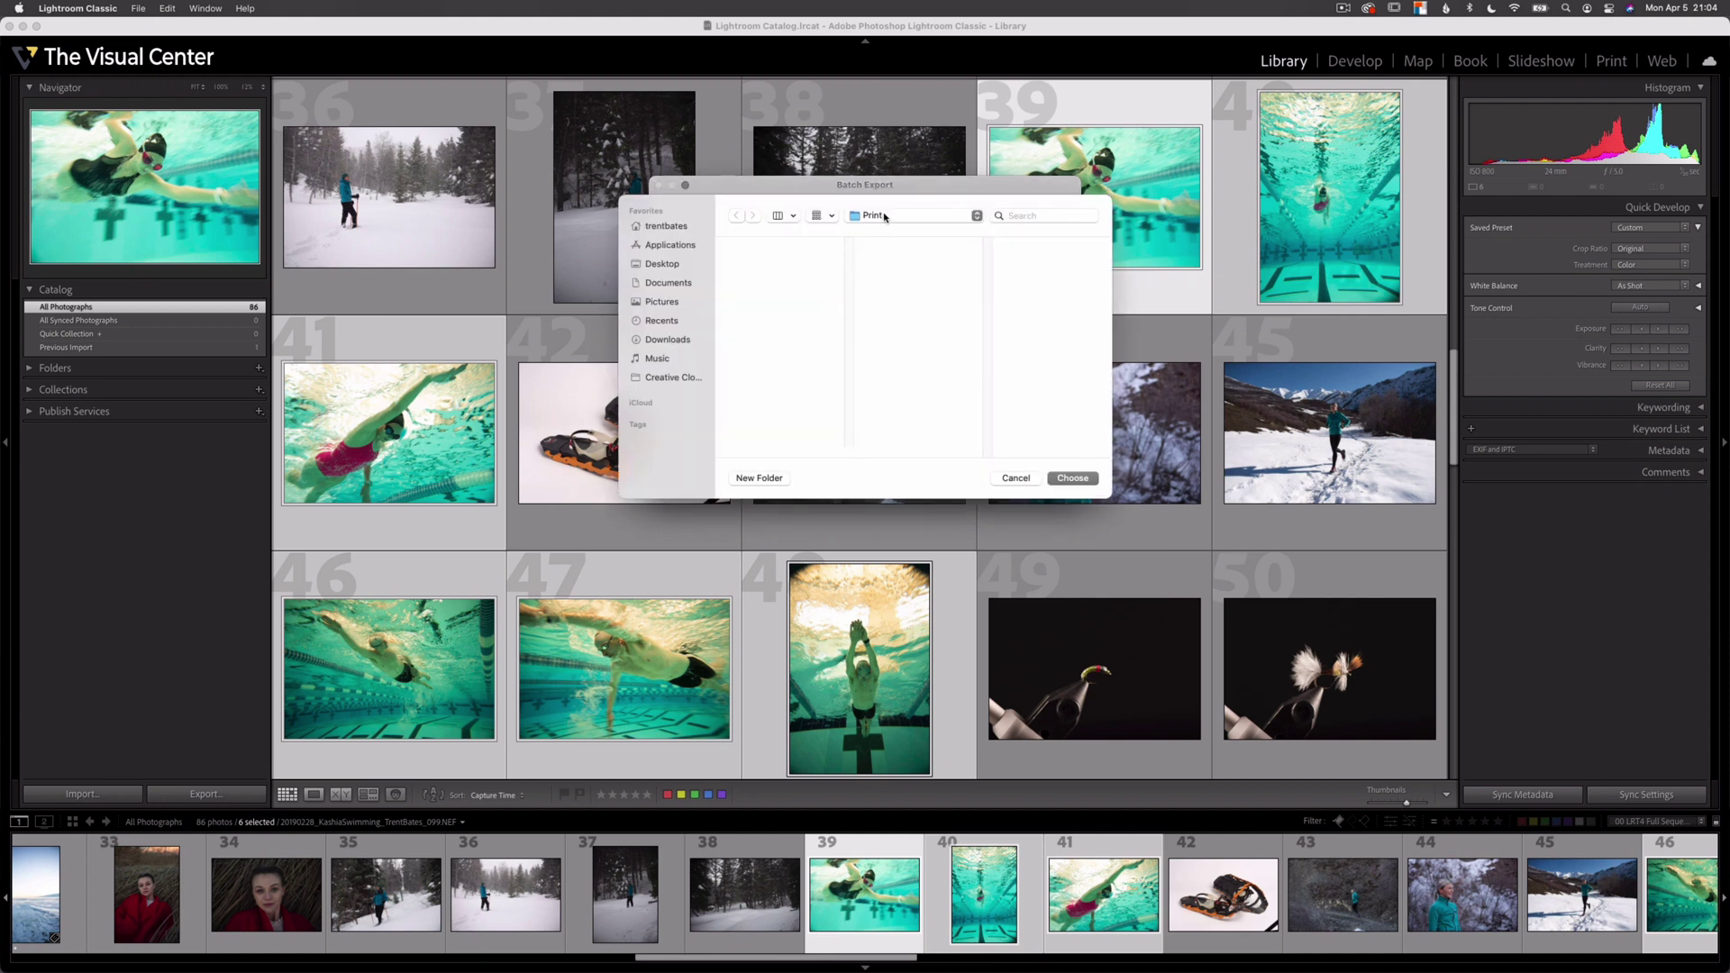
pyautogui.click(884, 217)
pyautogui.click(879, 234)
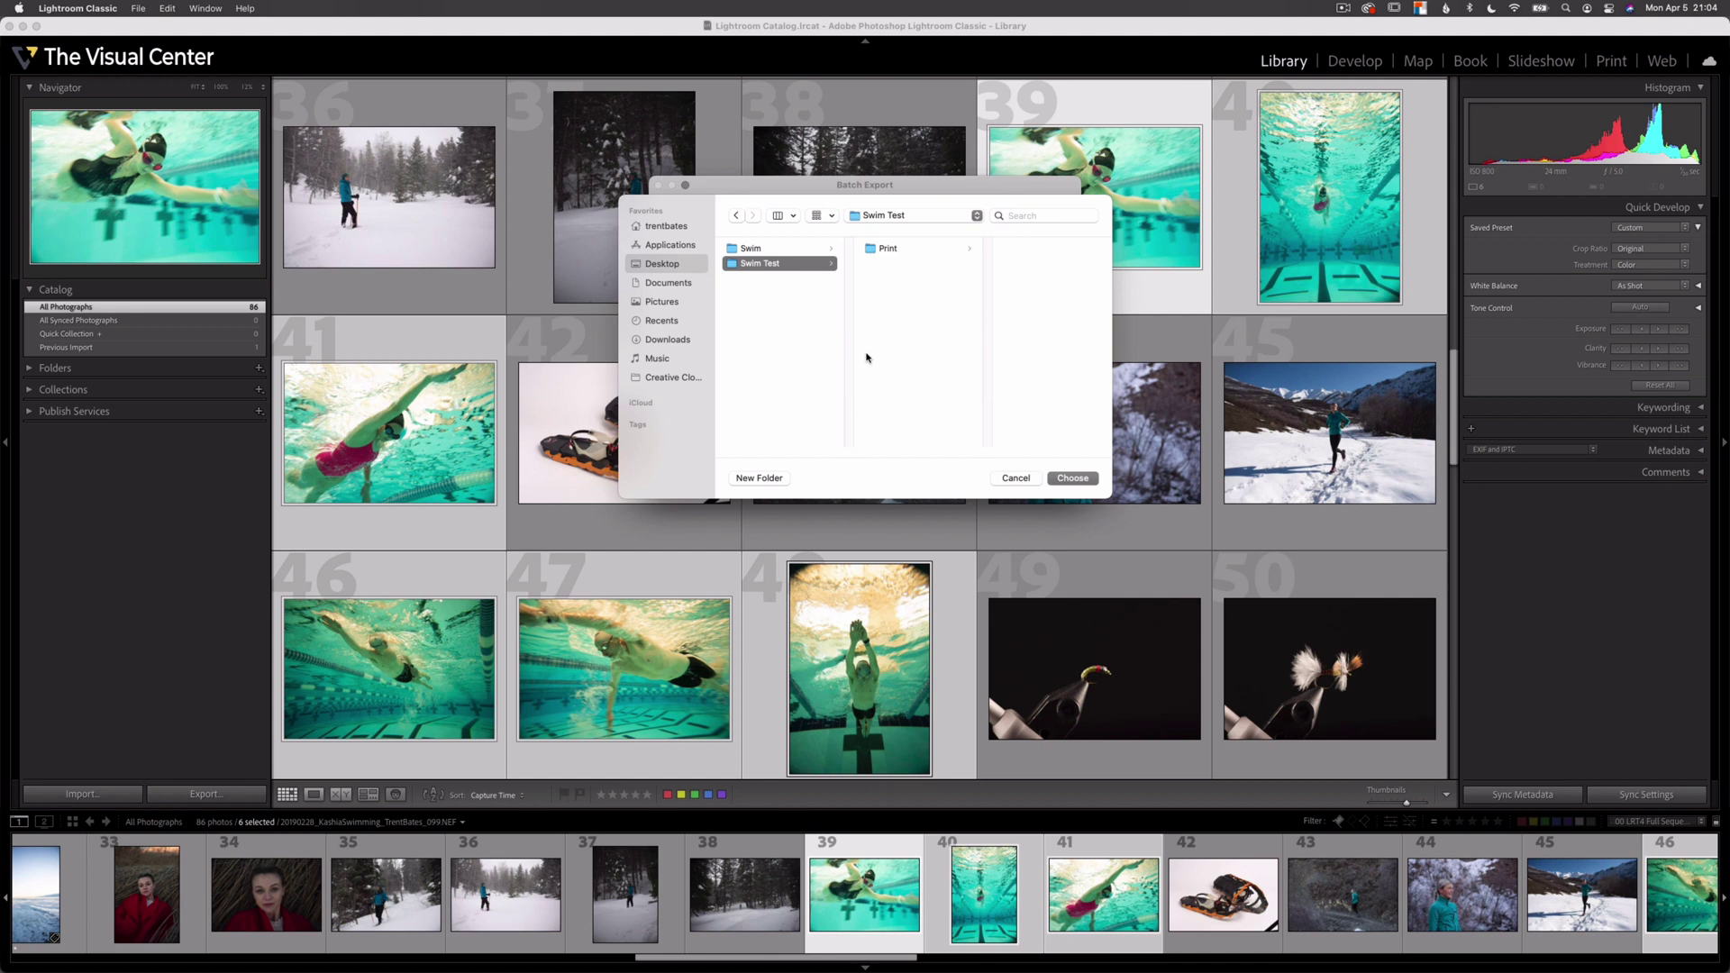
pyautogui.click(760, 478)
pyautogui.write('Website')
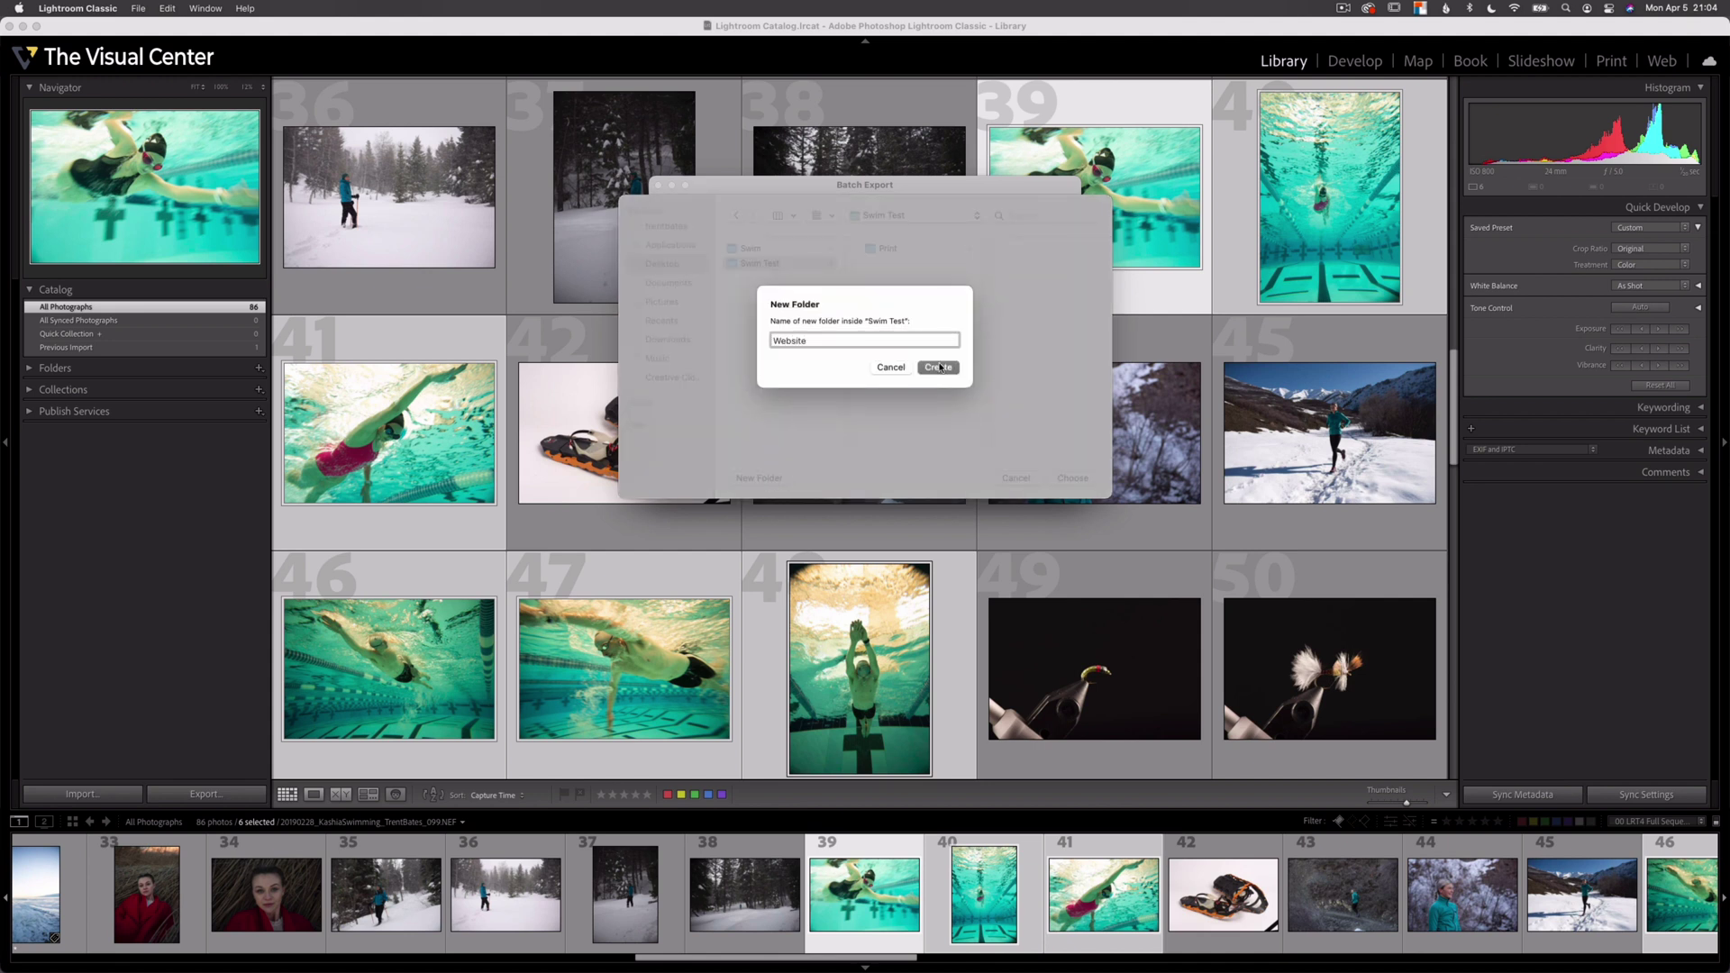
pyautogui.click(939, 368)
pyautogui.click(1072, 477)
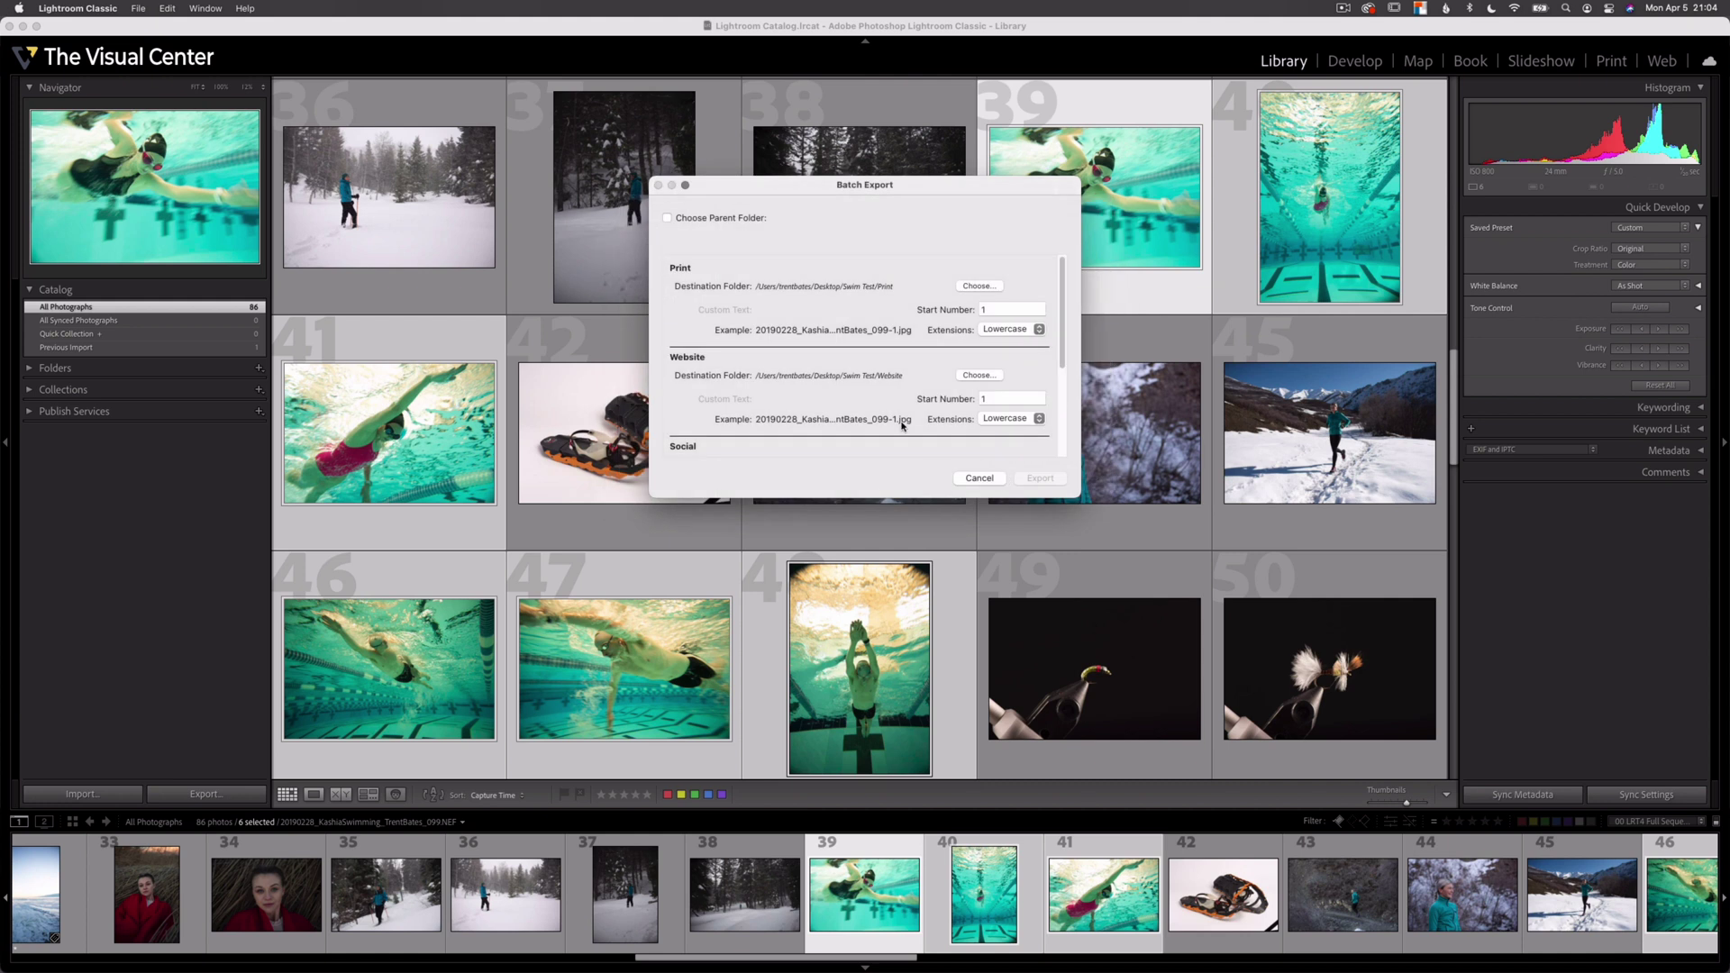
# Create a Social subfolder inside Swim Test and choose it as the Social preset's destination
pyautogui.scroll(-3, 883, 383)
pyautogui.click(979, 405)
pyautogui.click(897, 223)
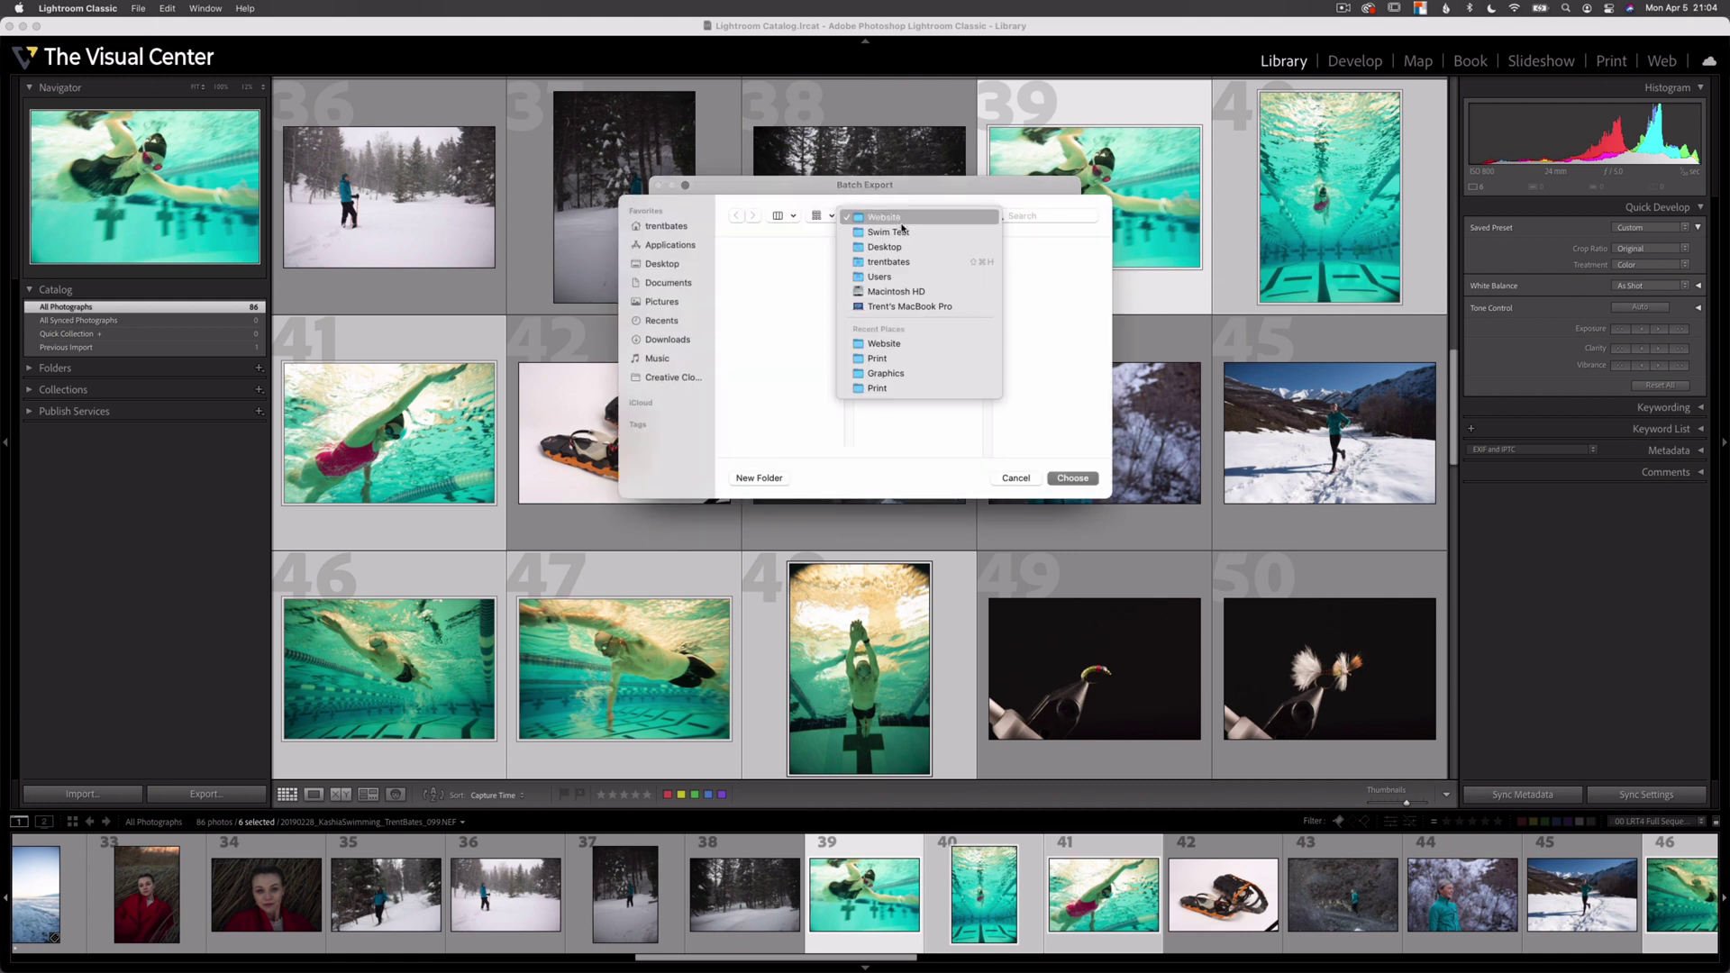
pyautogui.click(884, 236)
pyautogui.click(769, 474)
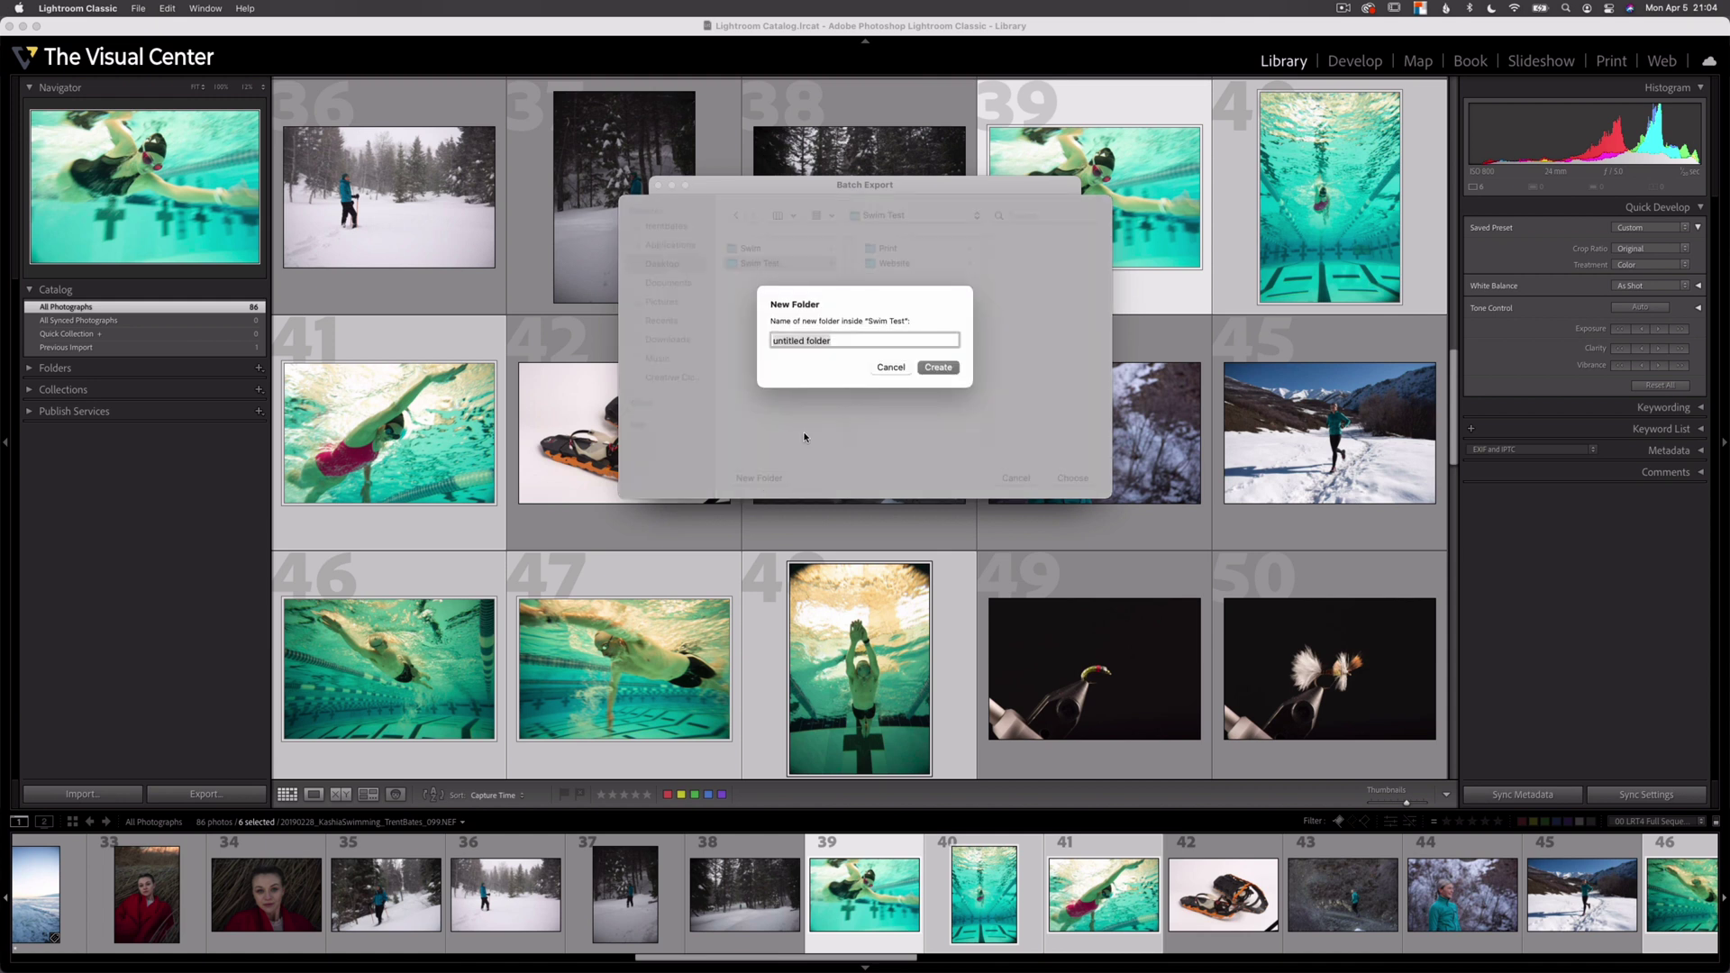
pyautogui.write('Social')
pyautogui.click(939, 368)
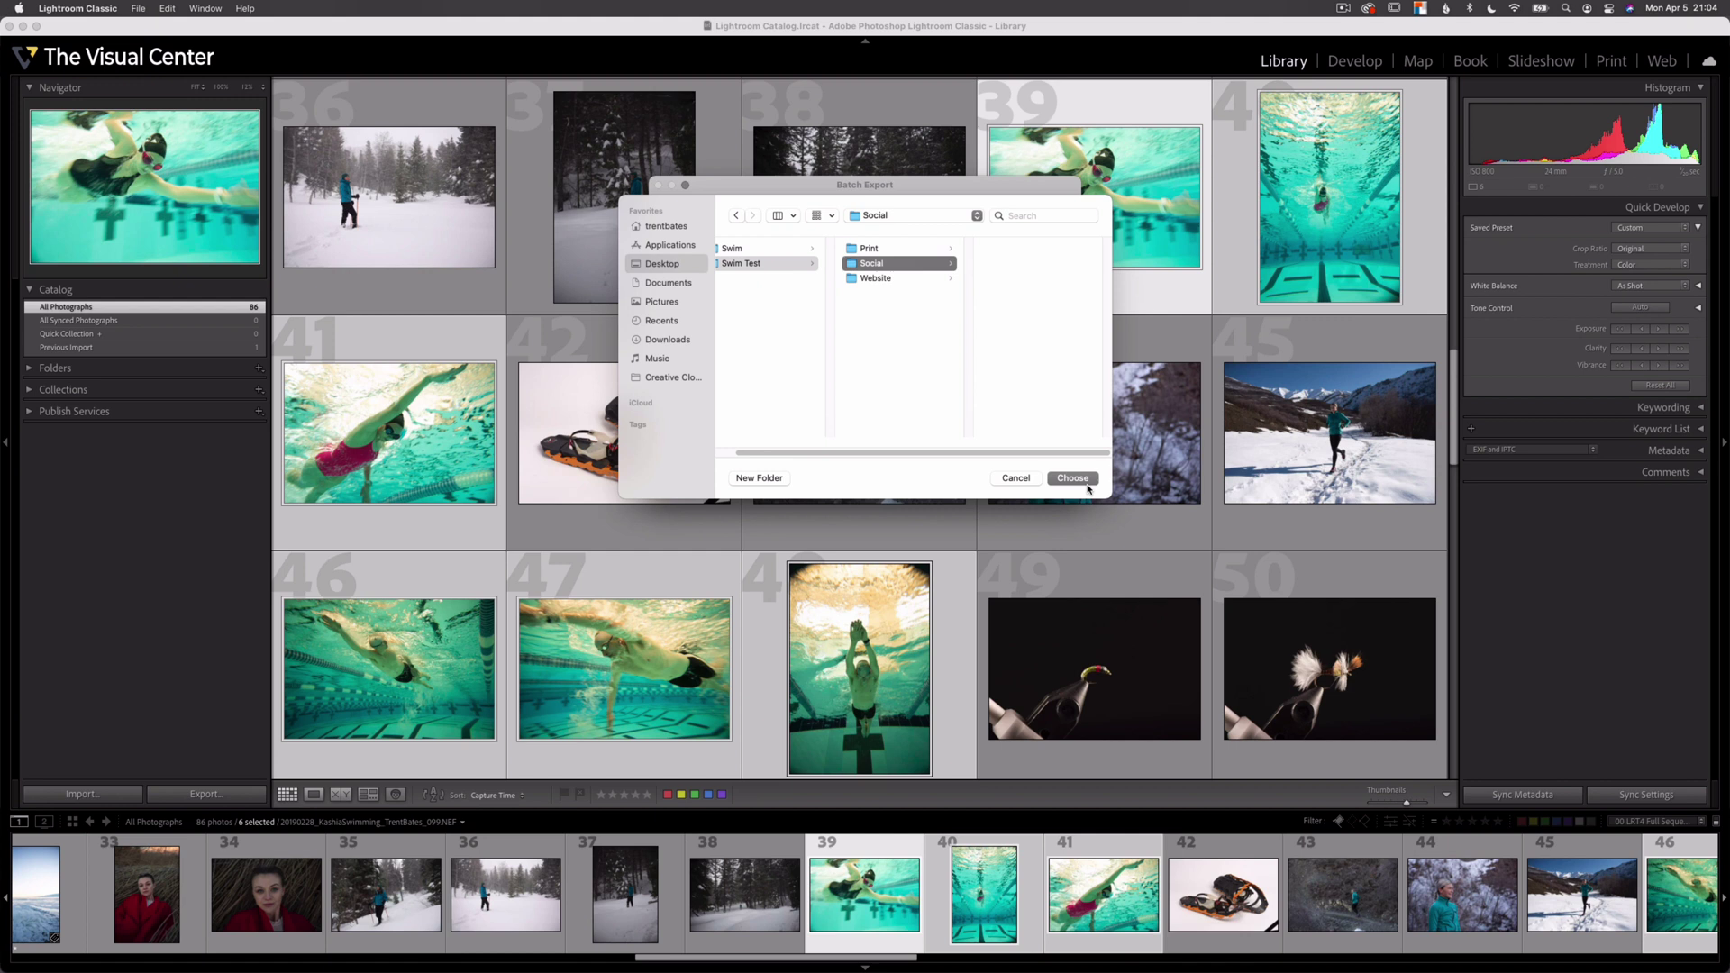
pyautogui.click(1073, 479)
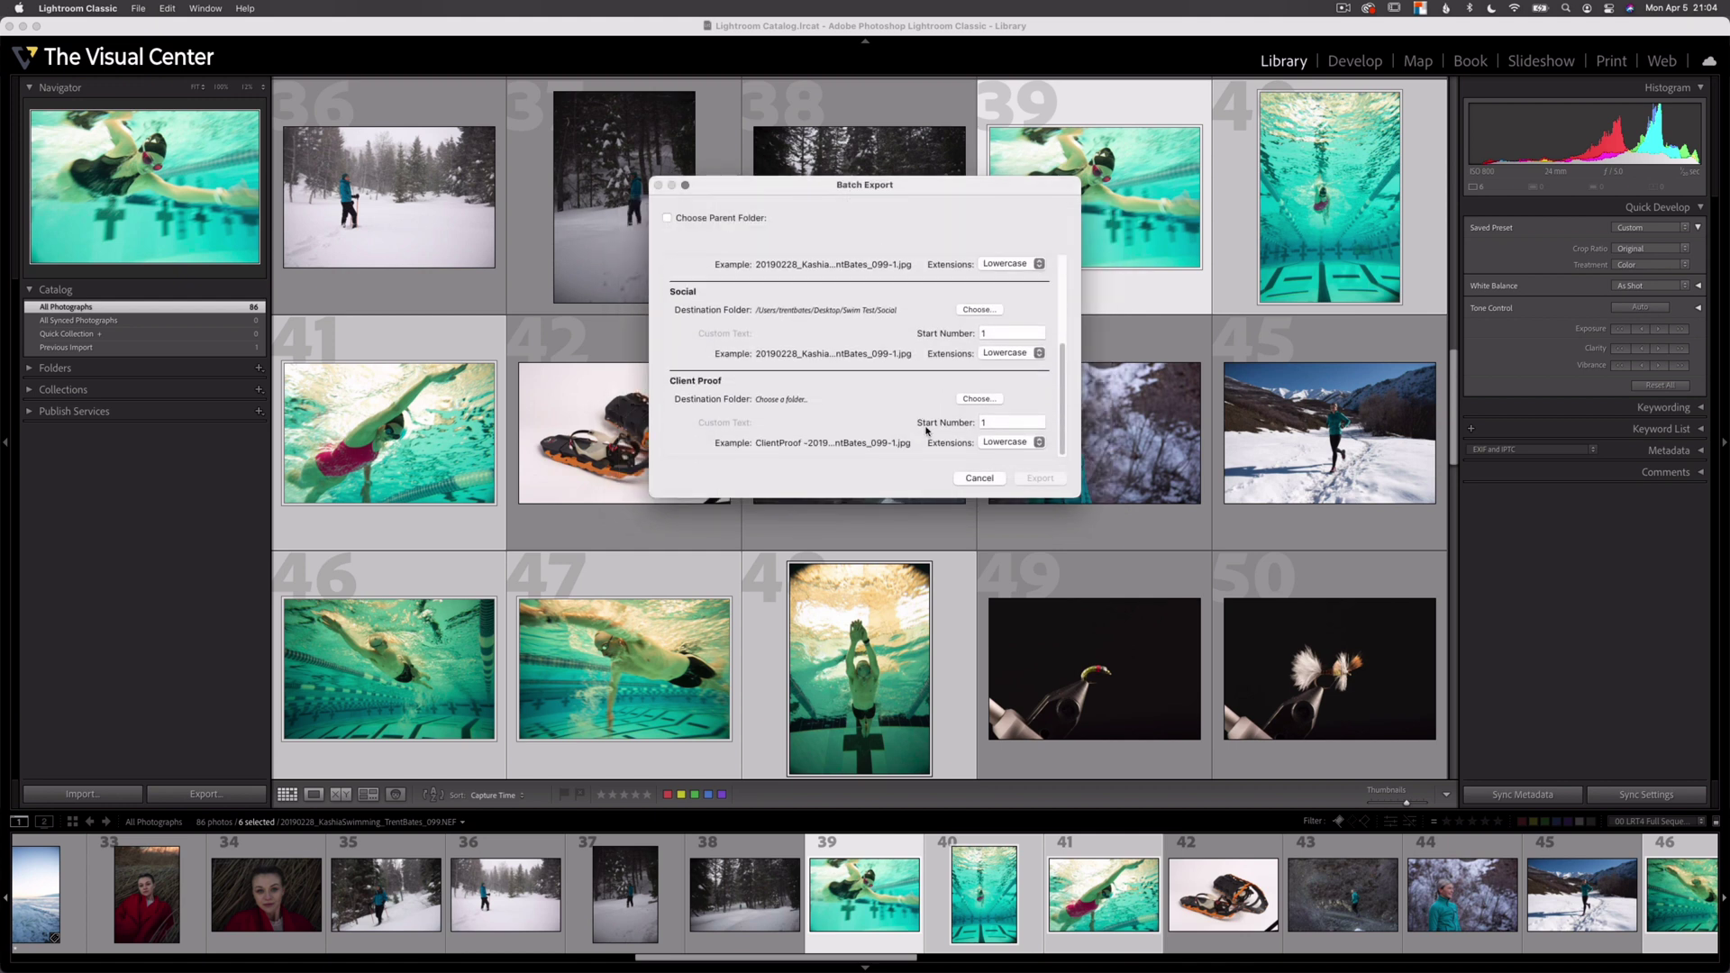
# Set the Client Proof destination to a new Client Proof subfolder inside Swim Test and run the batch export
pyautogui.click(981, 399)
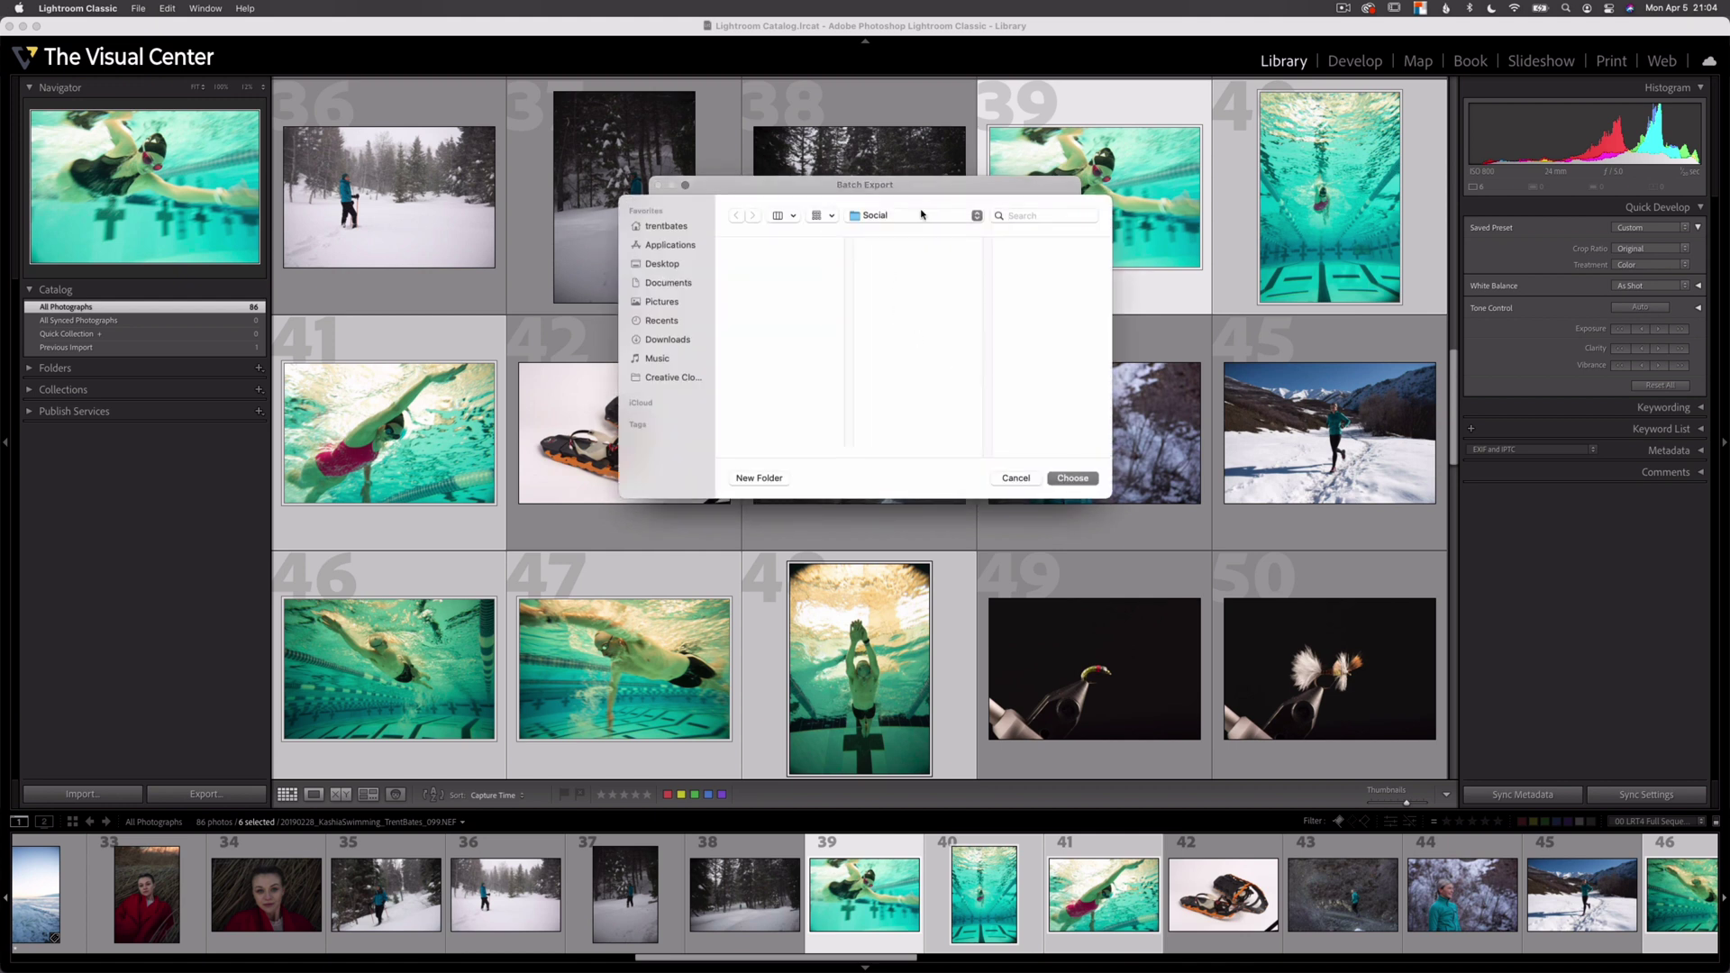
pyautogui.click(923, 216)
pyautogui.click(892, 231)
pyautogui.click(772, 478)
pyautogui.write('Client')
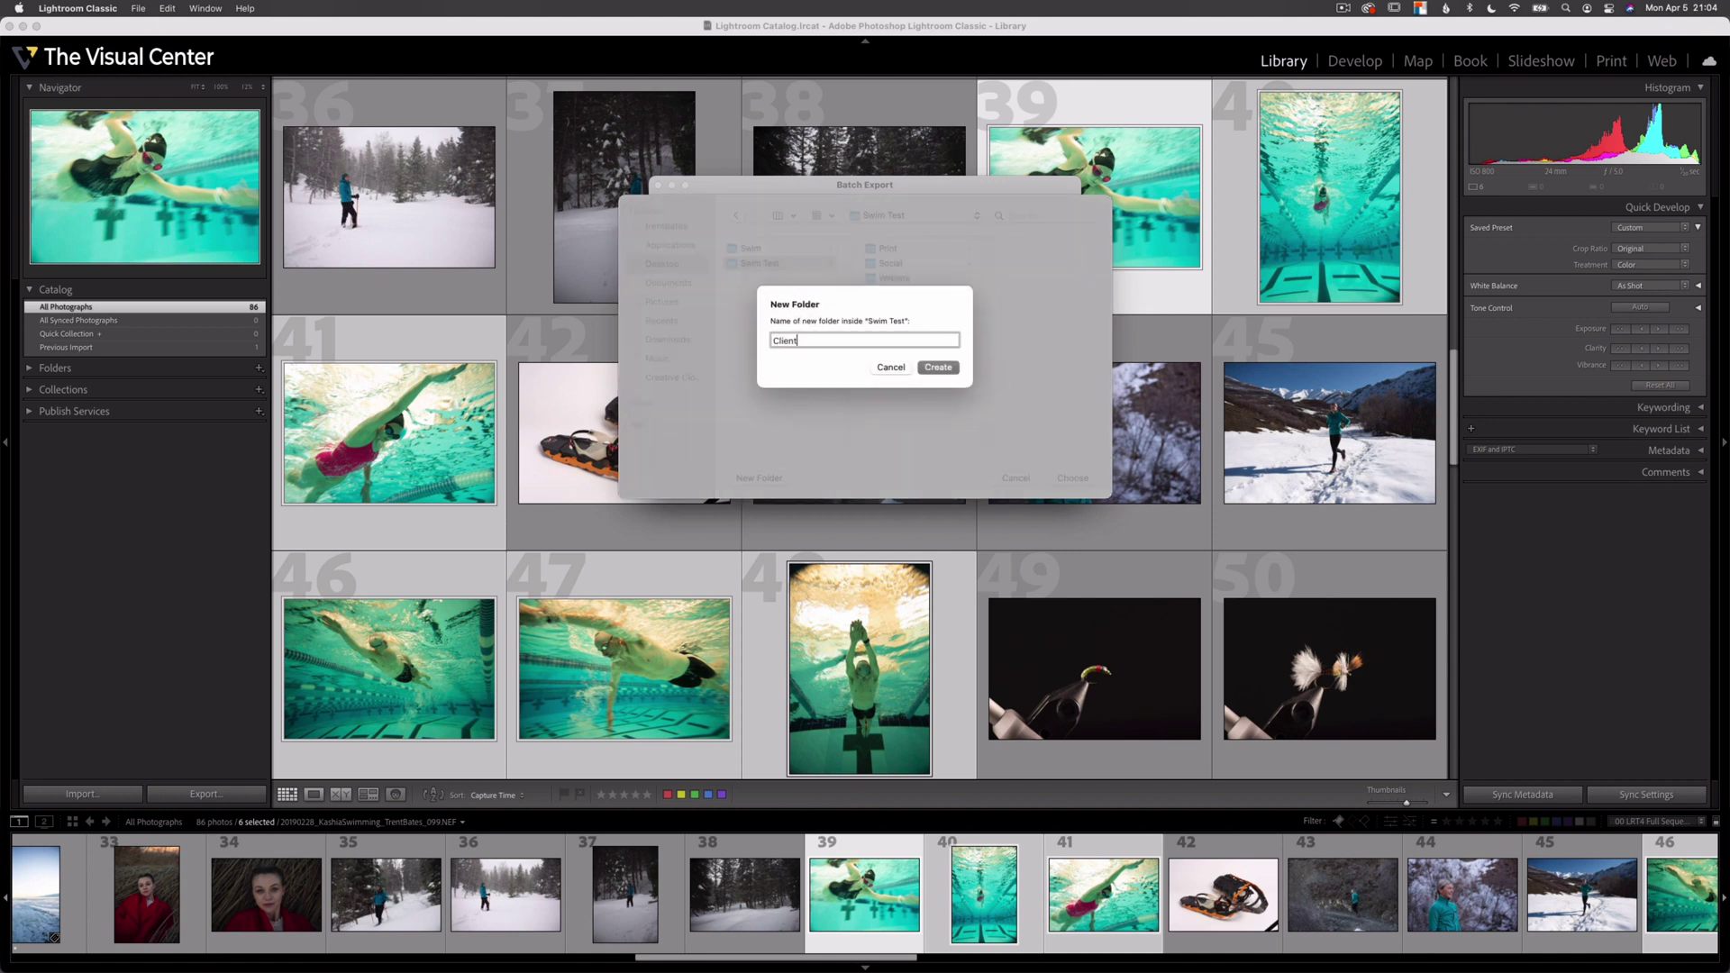
pyautogui.write(' Proof')
pyautogui.click(935, 369)
pyautogui.click(1073, 477)
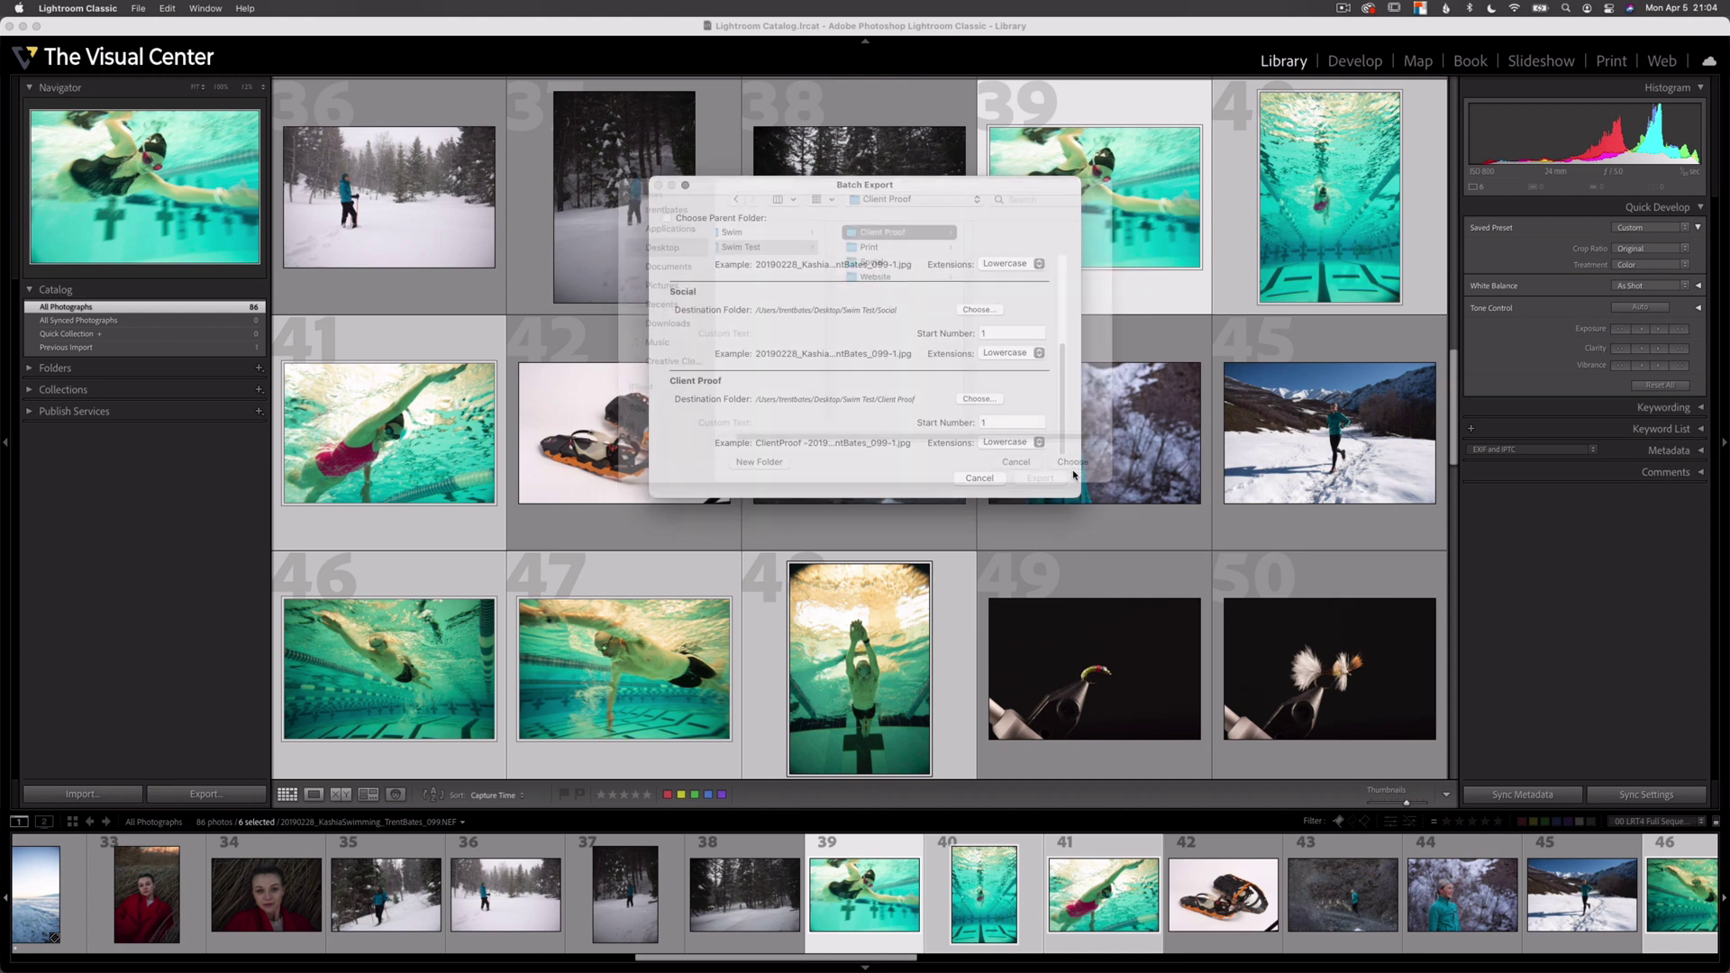
pyautogui.click(1040, 481)
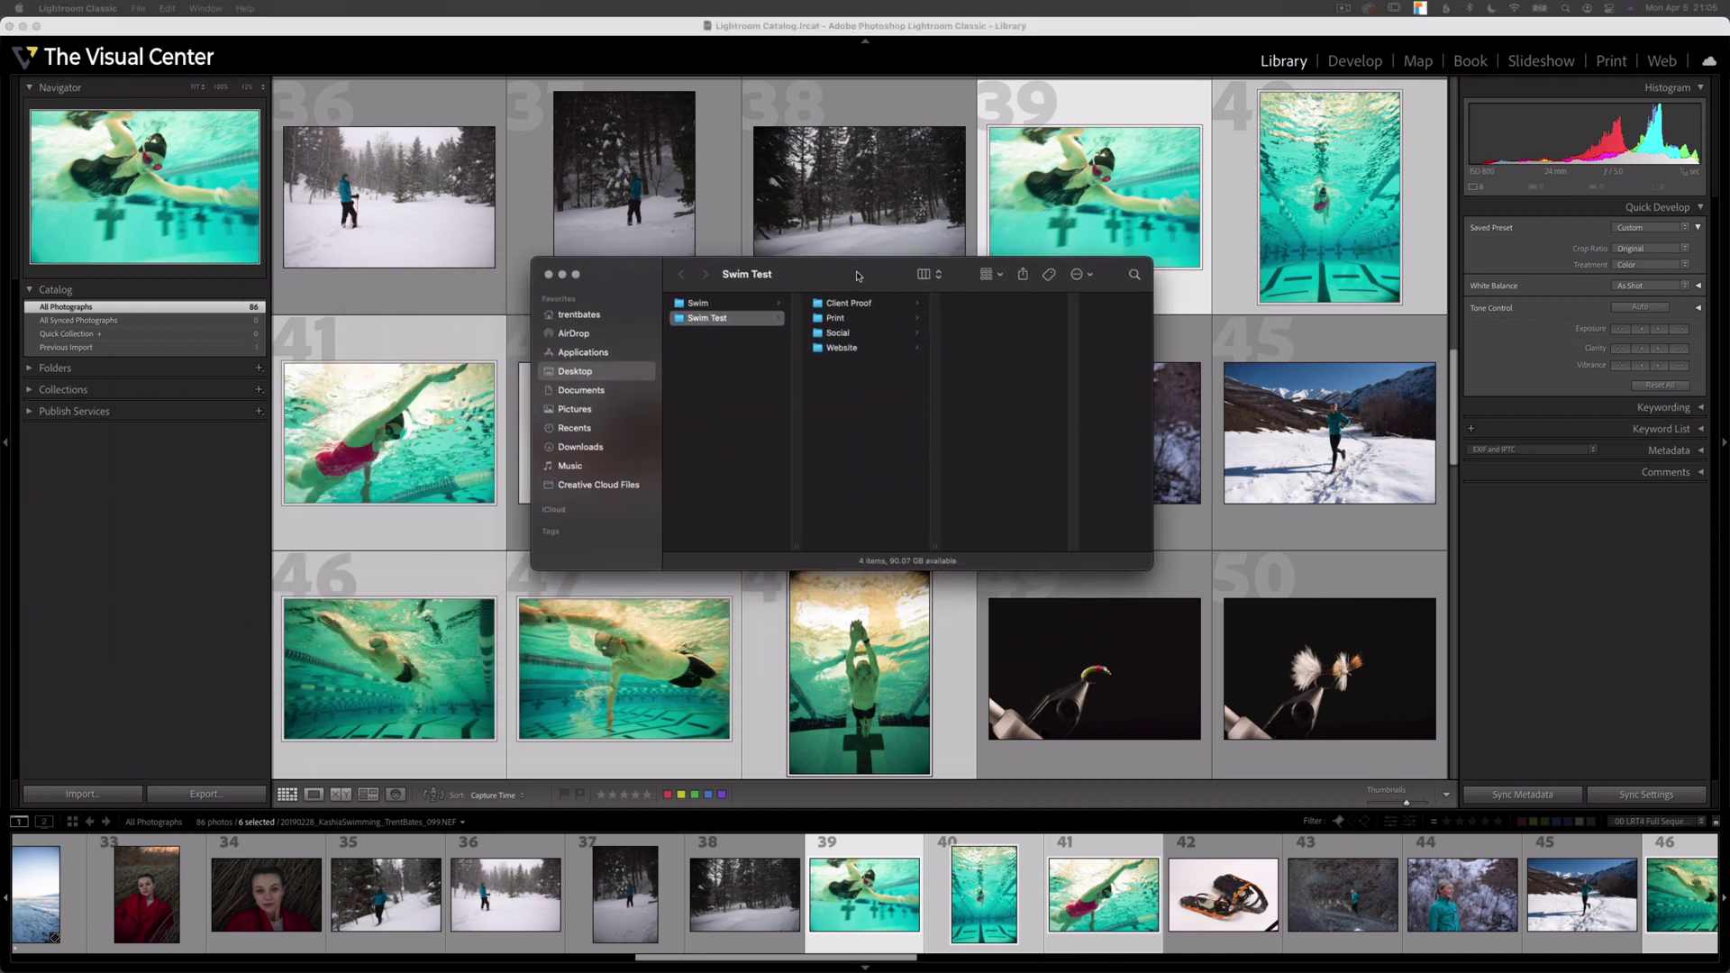
# In Finder, check the exported files in Swim Test's Client Proof, Print, Social and Website folders
pyautogui.click(820, 344)
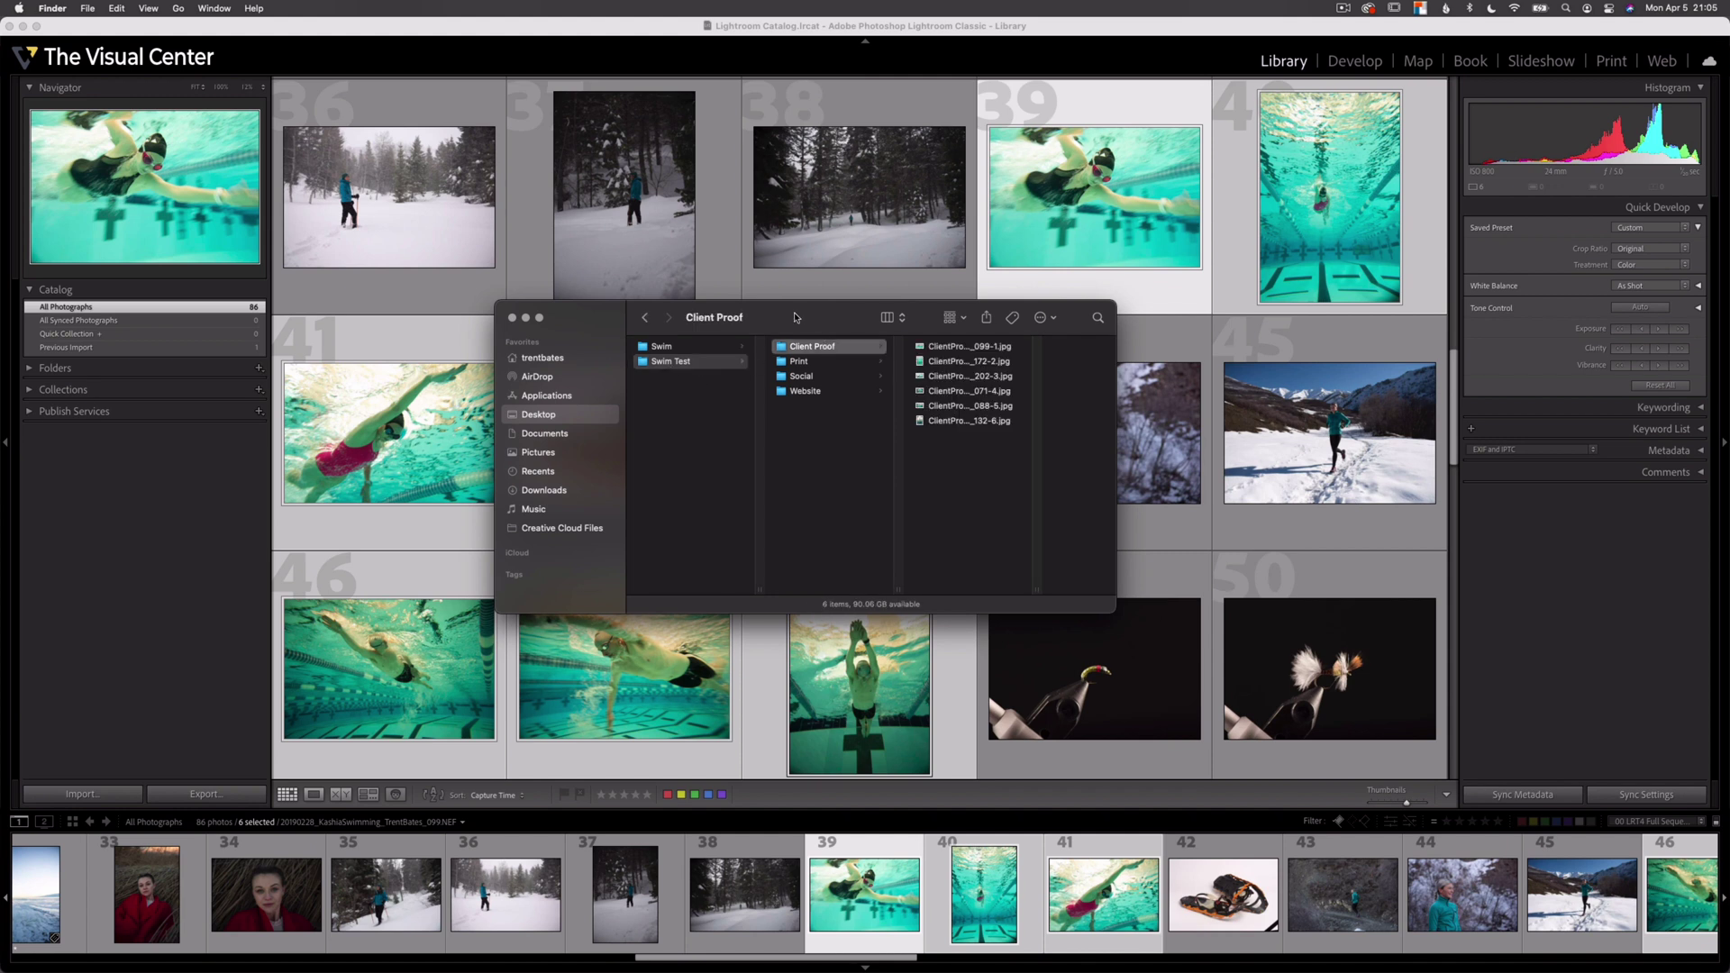
pyautogui.press('Down')
pyautogui.press('Down')
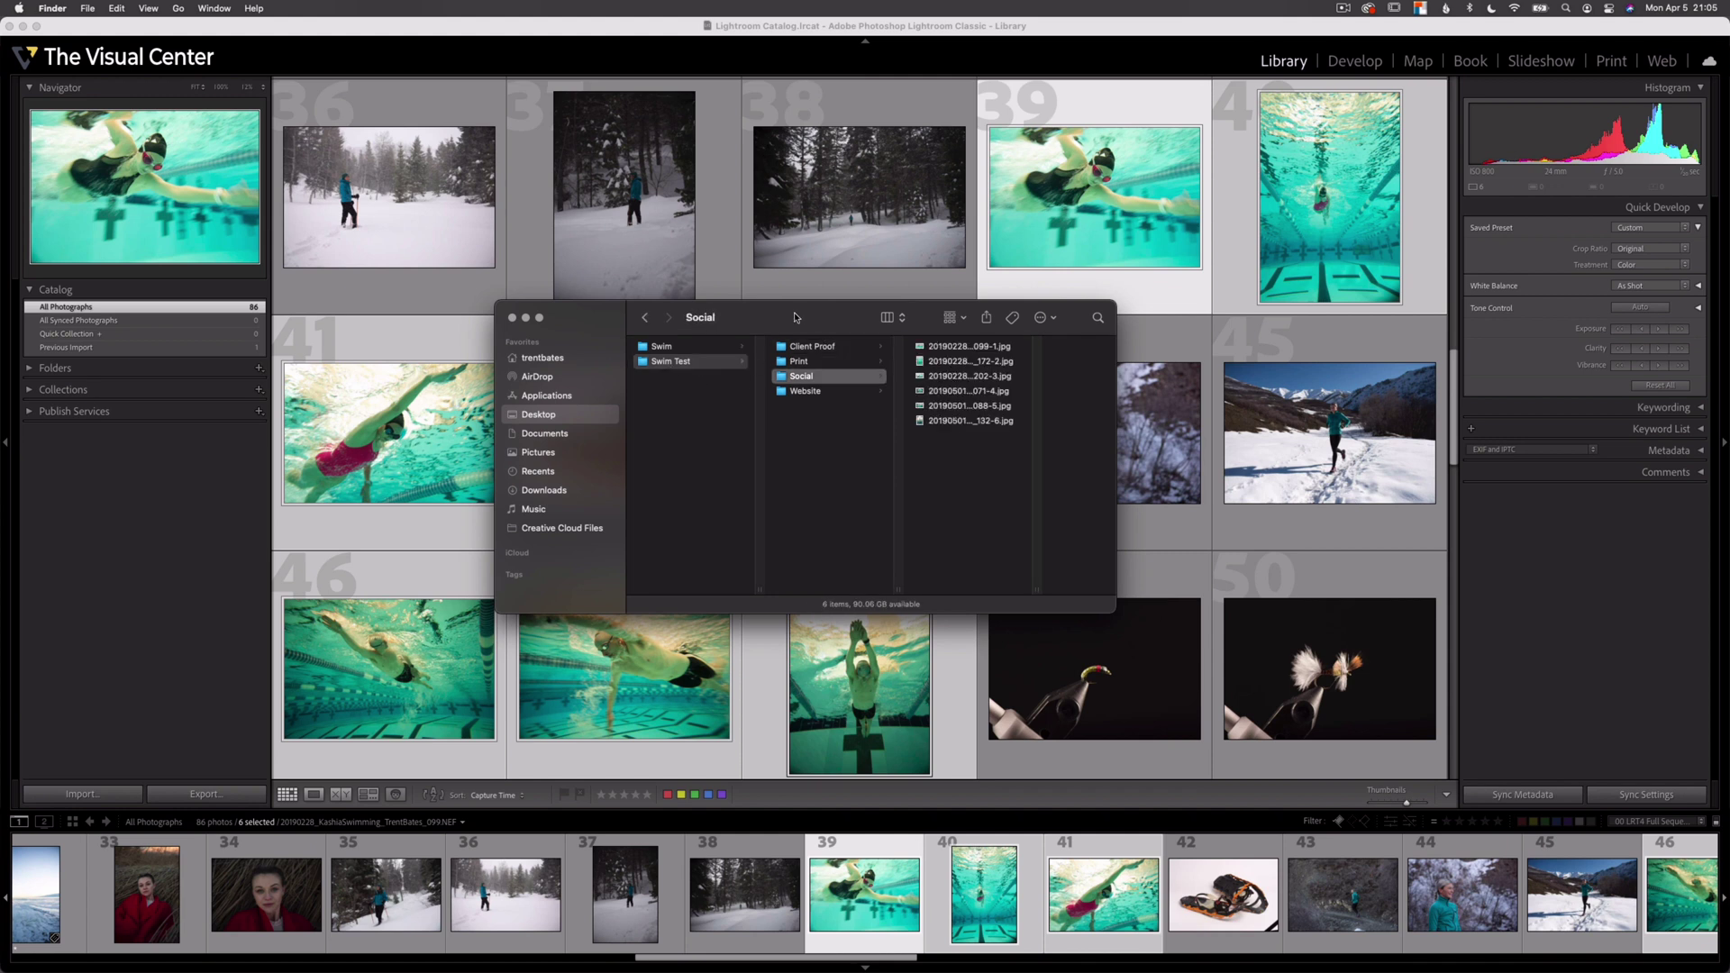
pyautogui.press('Down')
pyautogui.press('Up')
pyautogui.press('Up')
pyautogui.press('Up')
# Preview the first three images in the Client Proof folder to check their watermark
pyautogui.press('Right')
pyautogui.press('space')
pyautogui.press('Down')
pyautogui.press('Down')
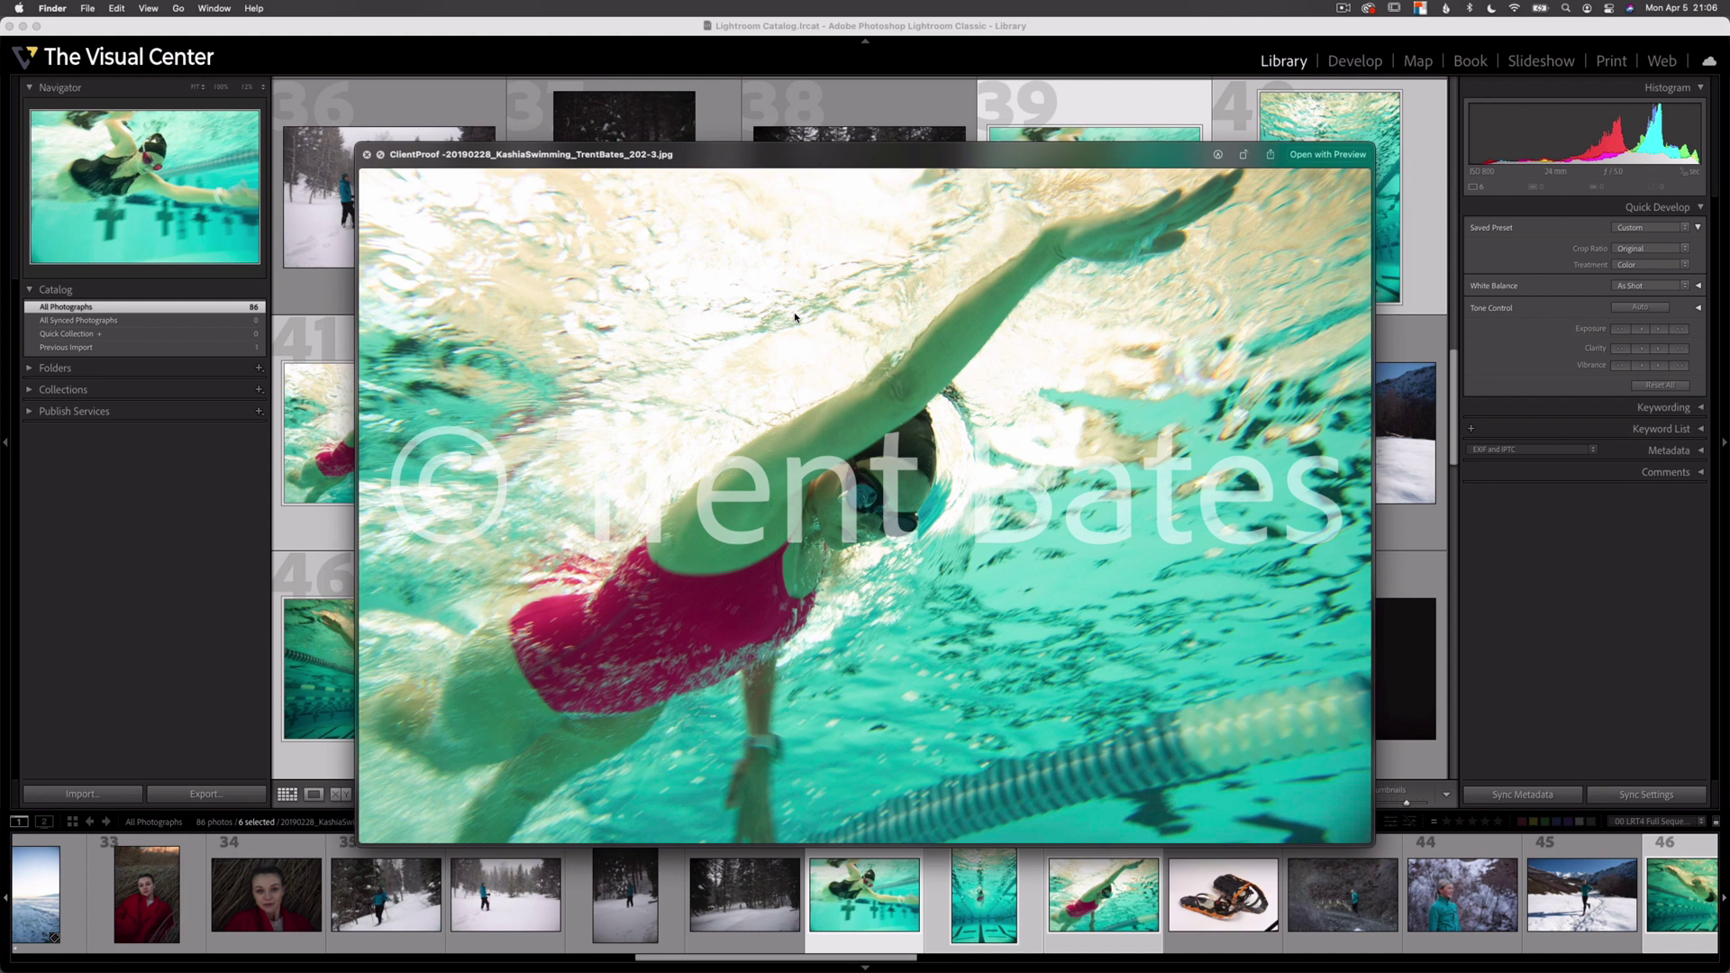
pyautogui.press('space')
# Preview the first two images in the Social folder
pyautogui.press('Left')
pyautogui.press('Down')
pyautogui.press('Down')
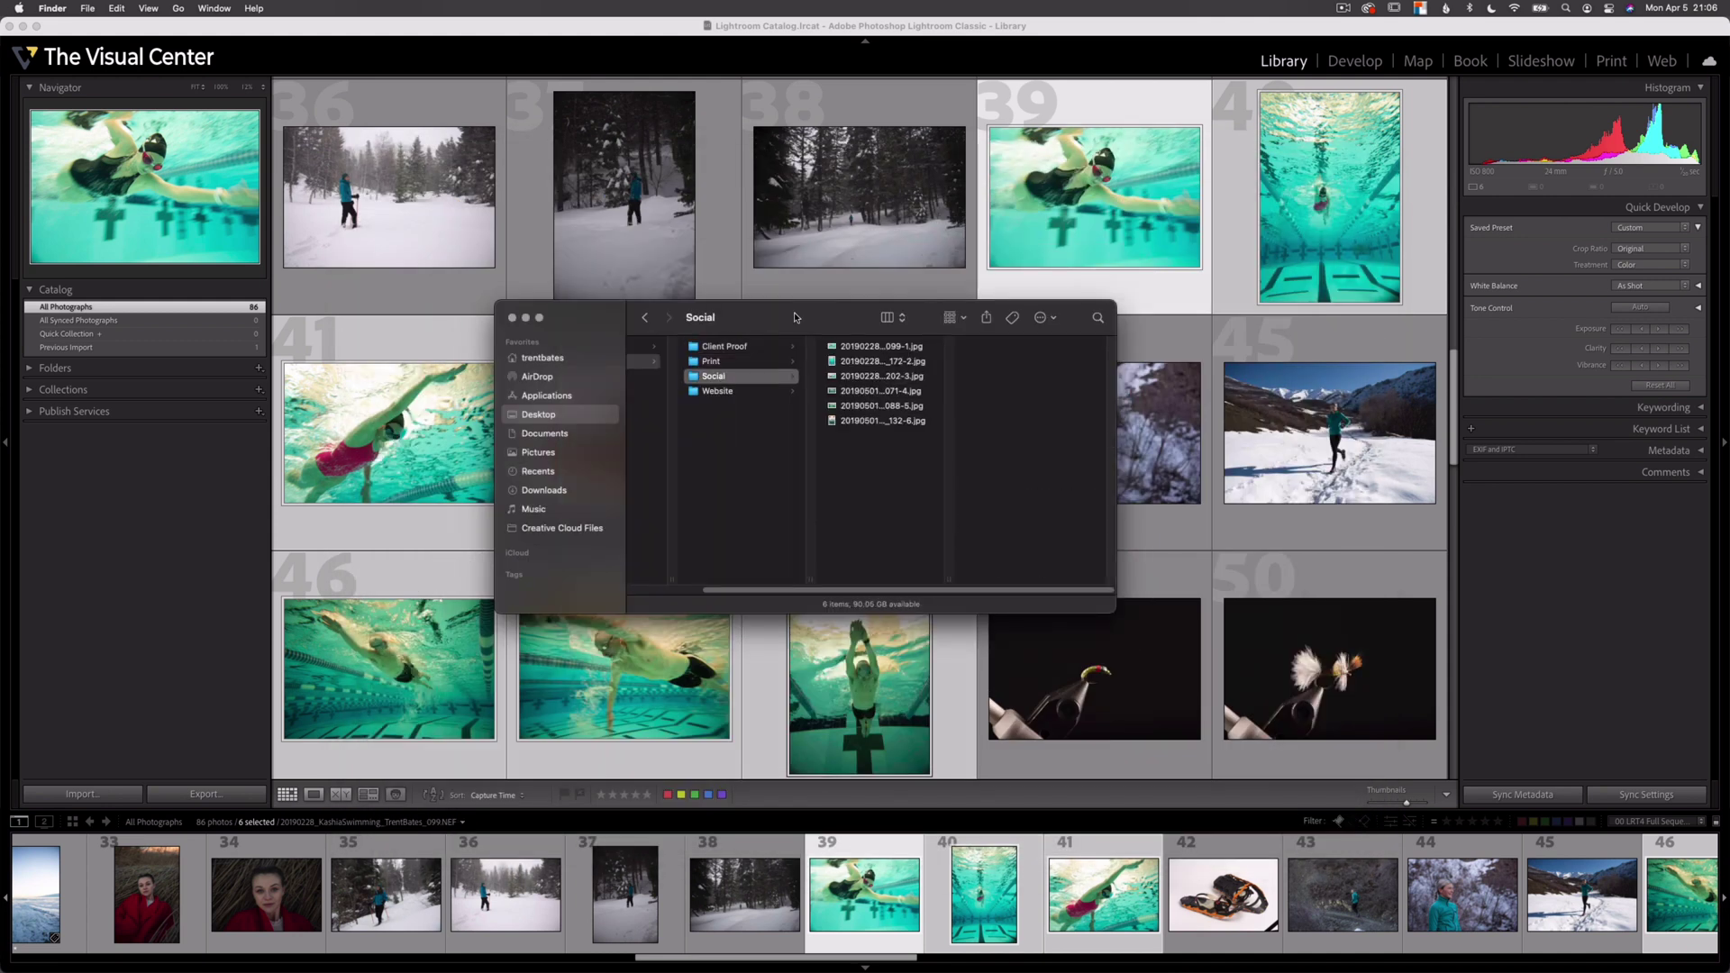
pyautogui.press('Right')
pyautogui.press('space')
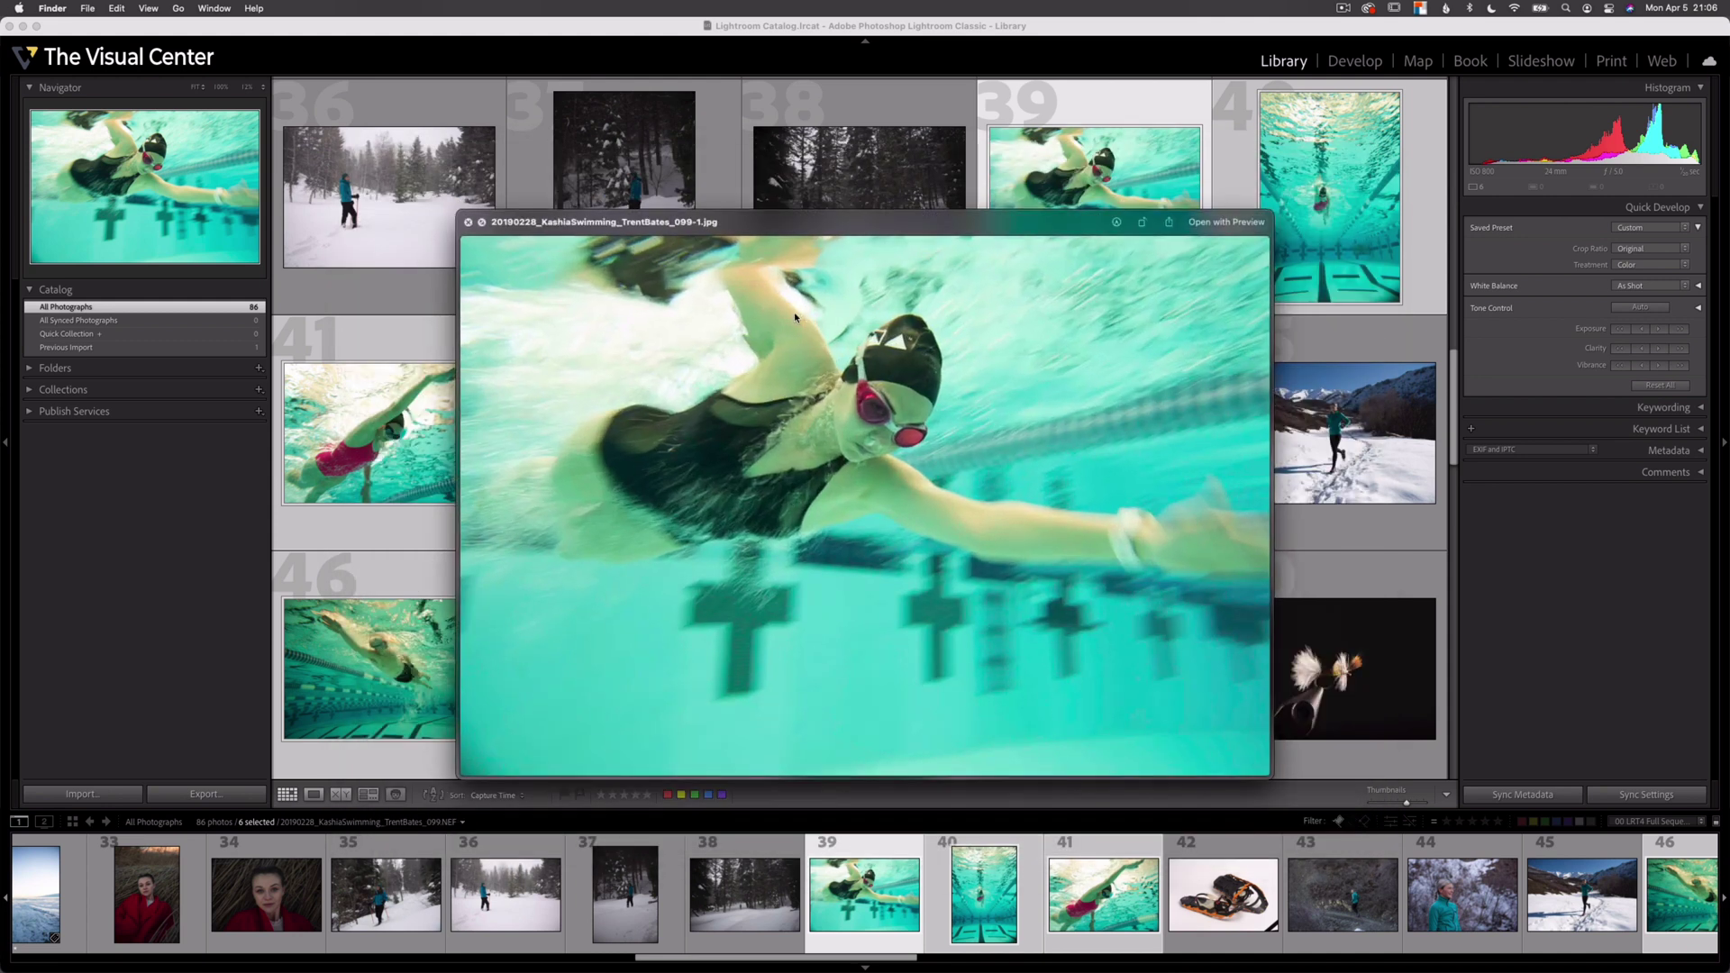
pyautogui.press('Down')
pyautogui.press('space')
# Preview the first three images in the Print folder
pyautogui.press('Left')
pyautogui.press('Up')
pyautogui.press('Up')
pyautogui.press('Down')
pyautogui.press('Right')
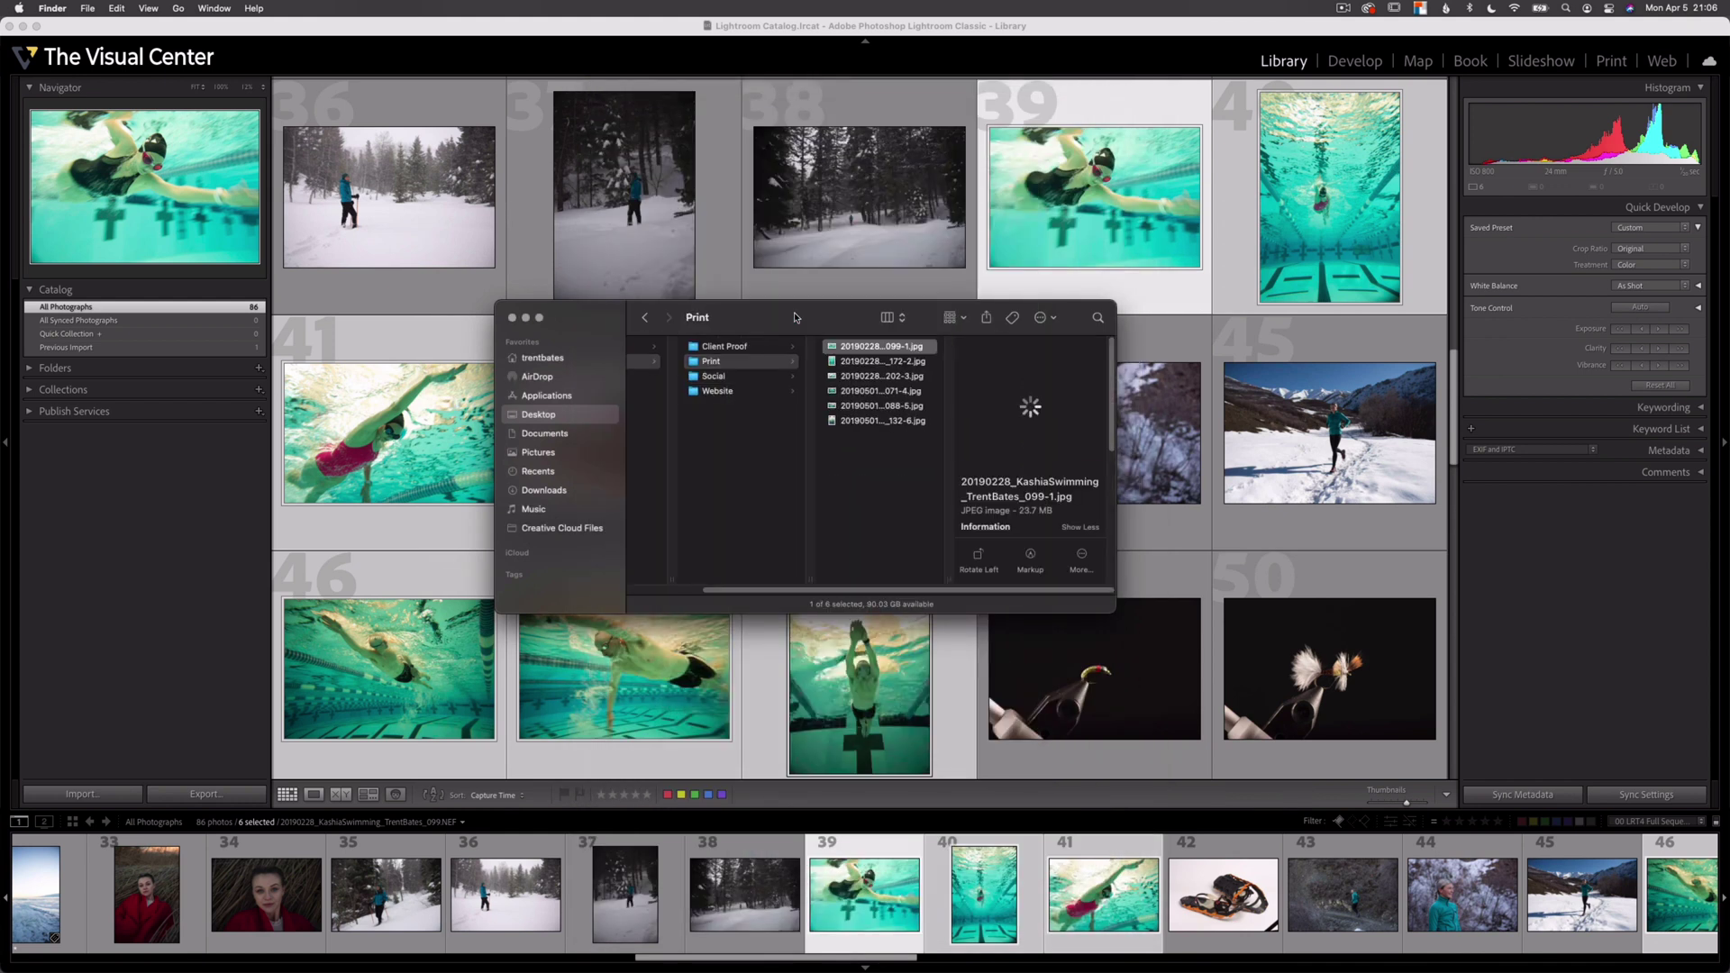
pyautogui.press('space')
pyautogui.press('Down')
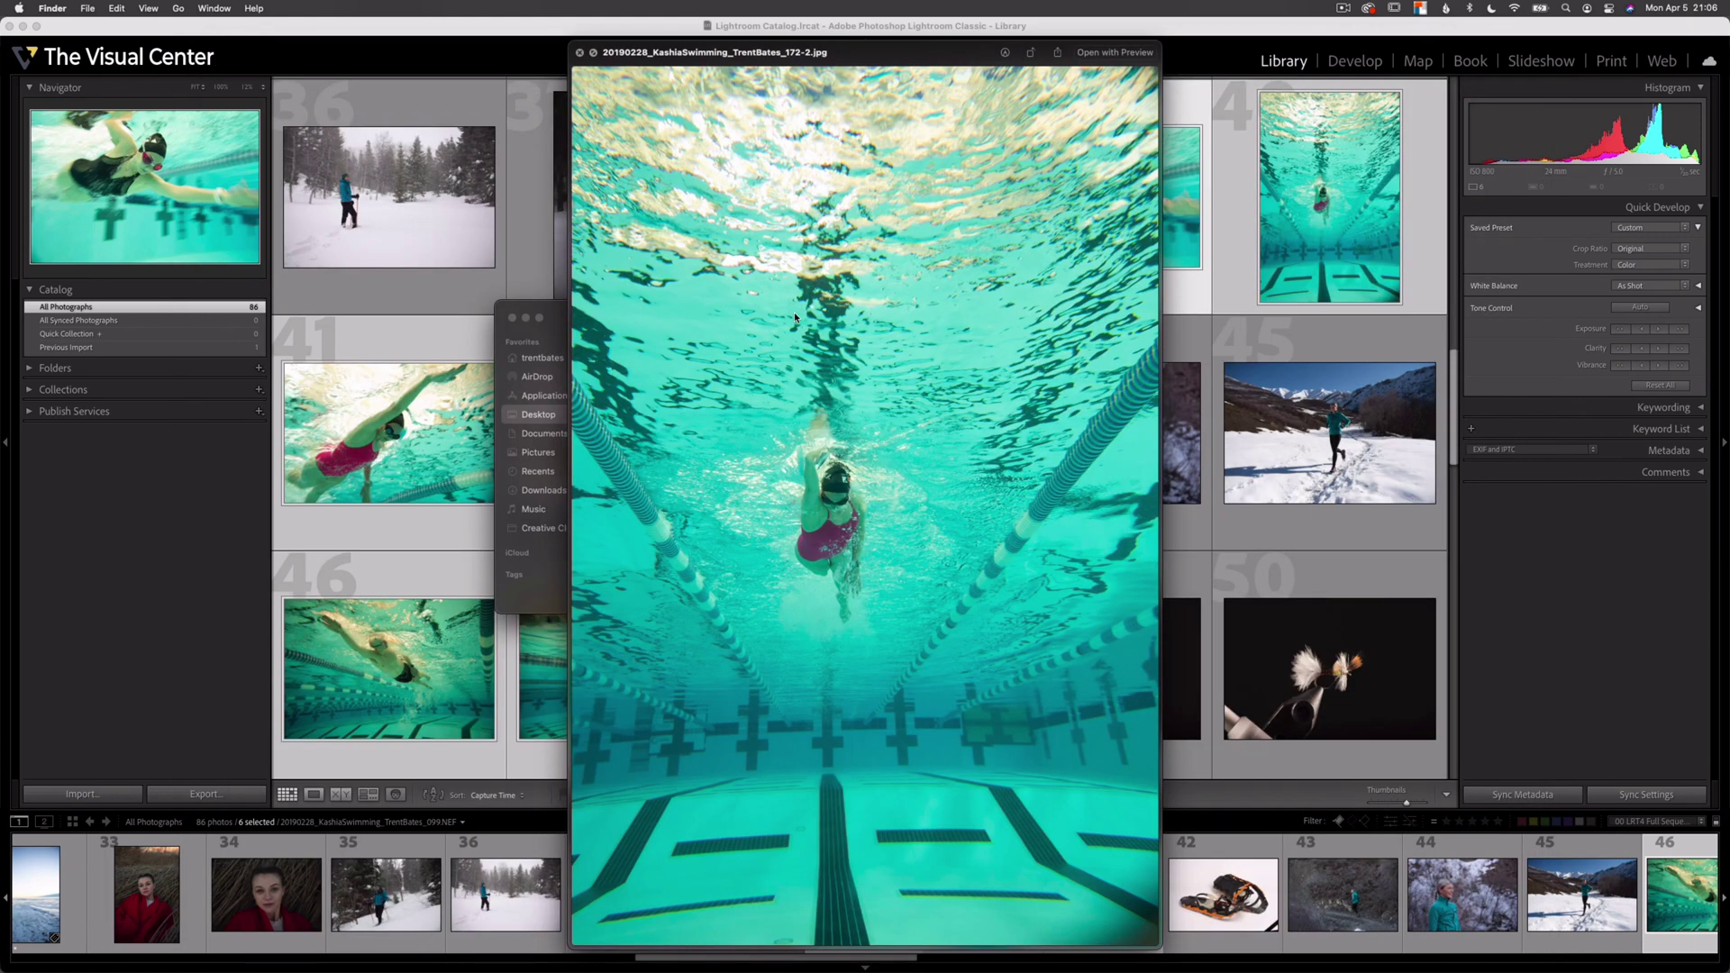
pyautogui.press('Down')
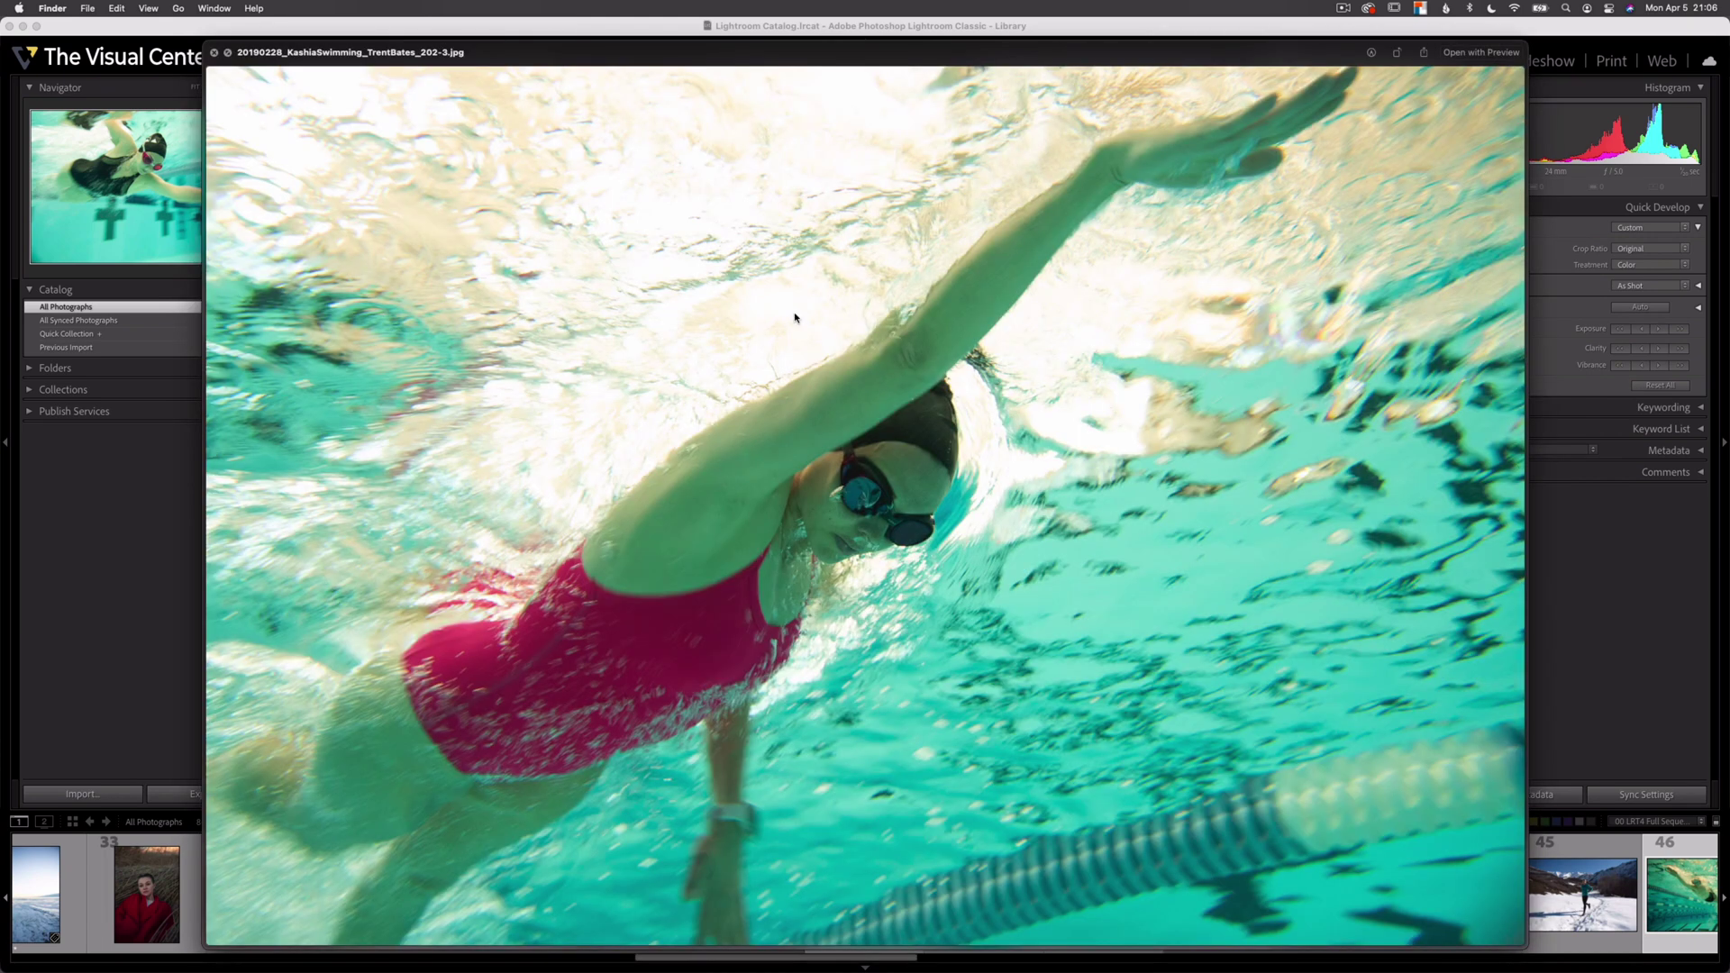